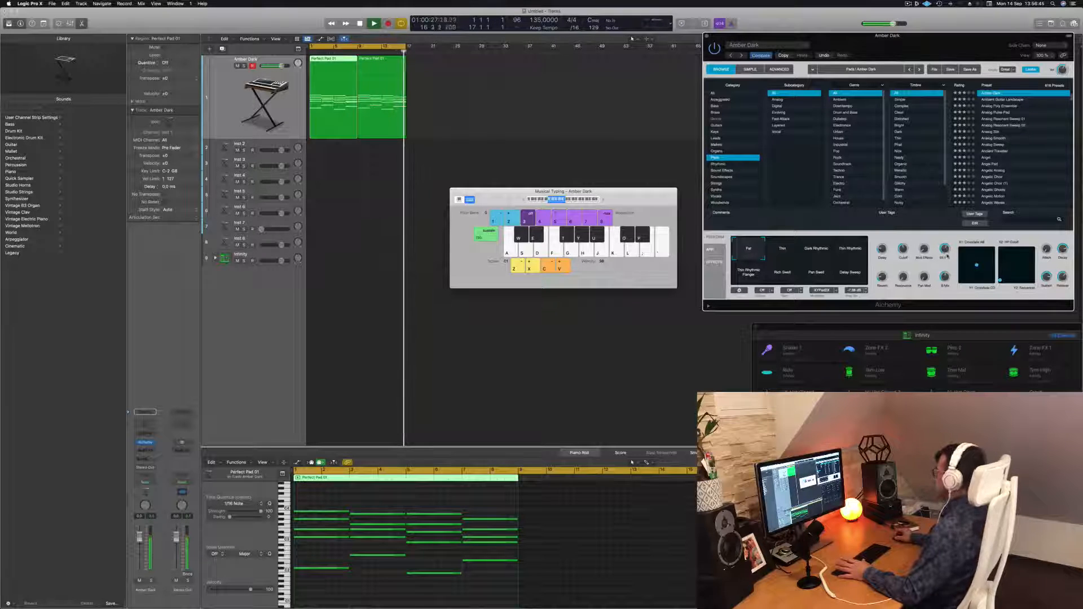
# Move the Musical Typing window beside the Alchemy plug-in, select all regions and play back the piano part.
pyautogui.click(557, 120)
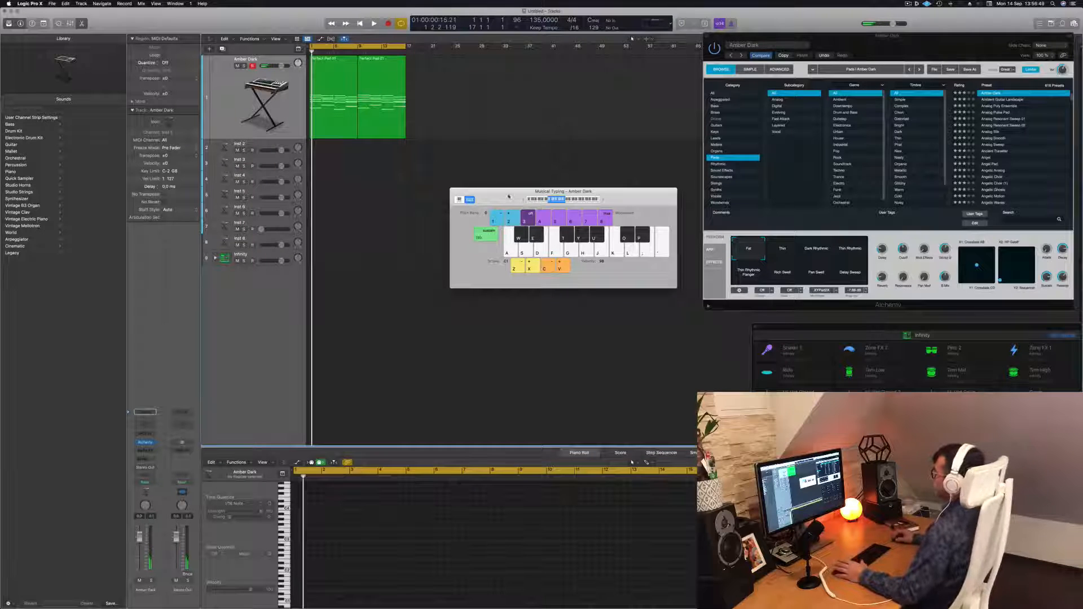
pyautogui.moveTo(508, 196); pyautogui.dragTo(656, 216)
pyautogui.press('super+a')
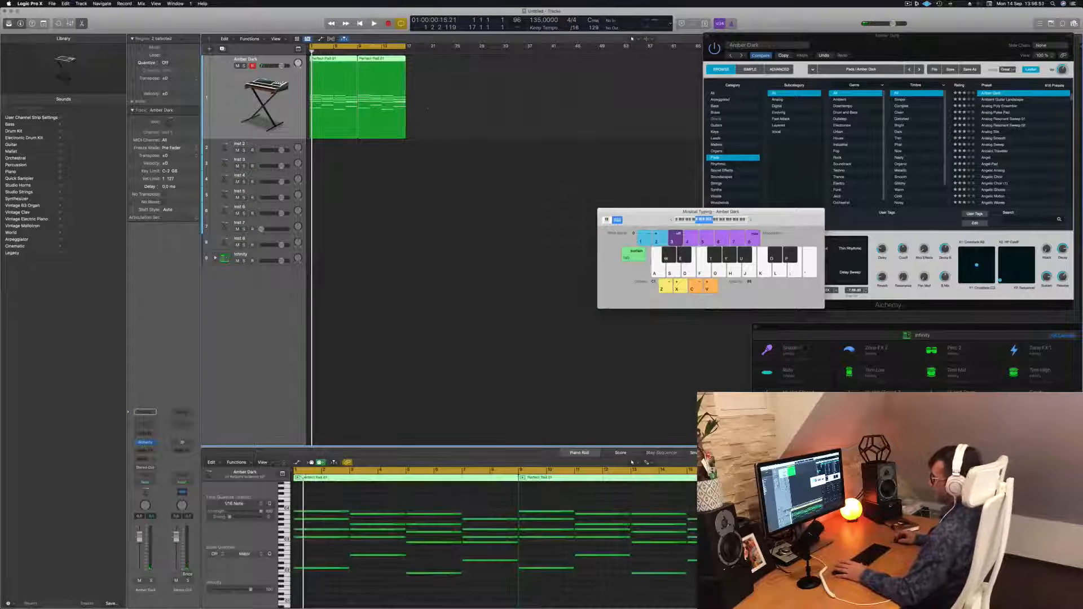
pyautogui.moveTo(281, 66); pyautogui.dragTo(275, 66)
pyautogui.press('space')
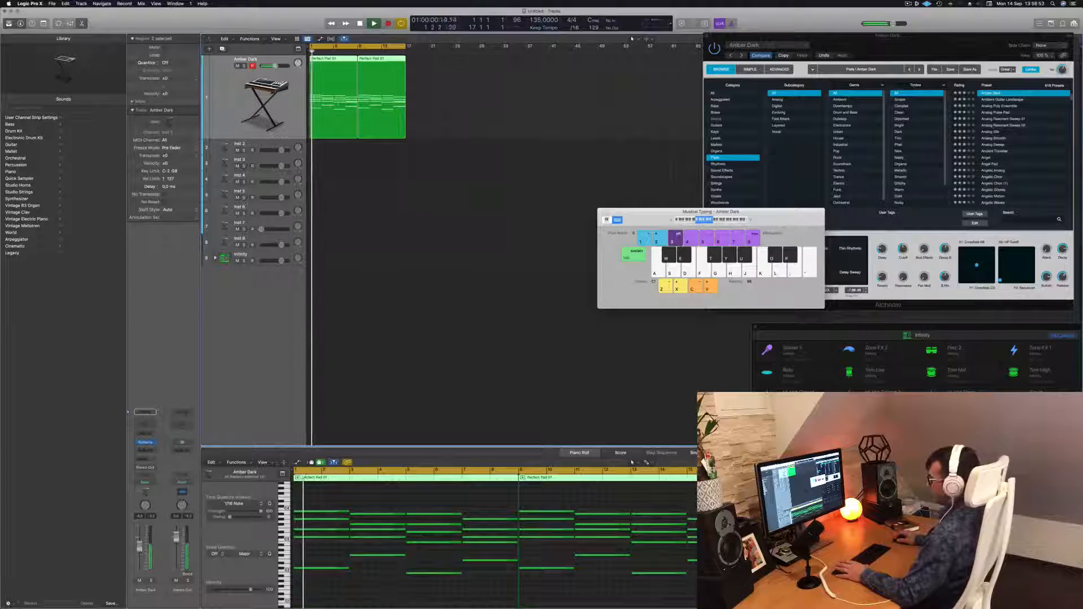
pyautogui.press('space')
# Open the Infinity drum kit track stack to reveal its individual drum tracks such as Kick 1.
pyautogui.click(215, 262)
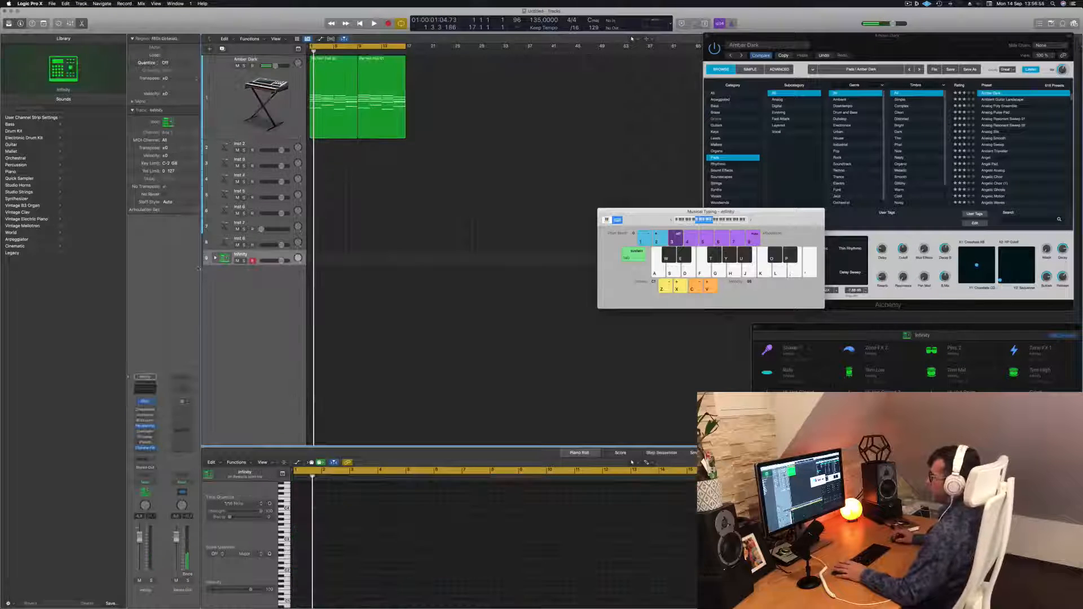
pyautogui.click(215, 258)
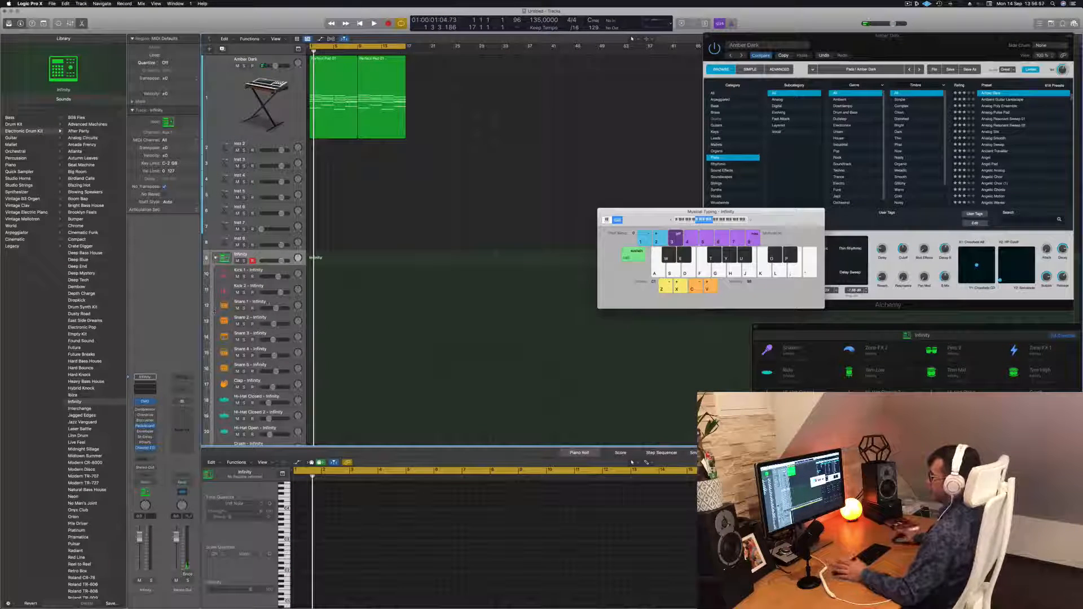
pyautogui.click(286, 273)
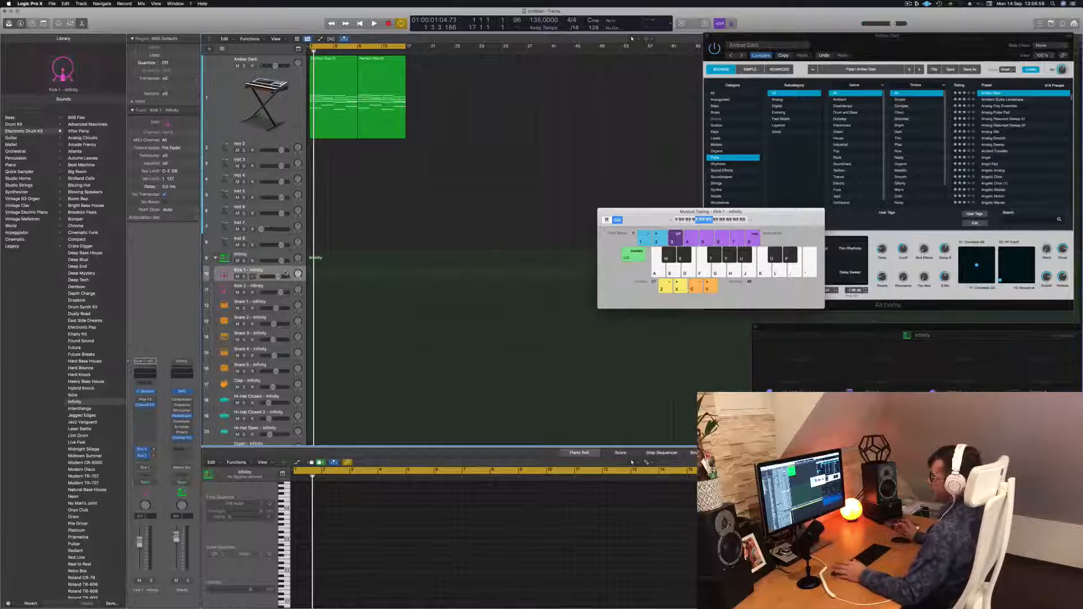
pyautogui.click(286, 255)
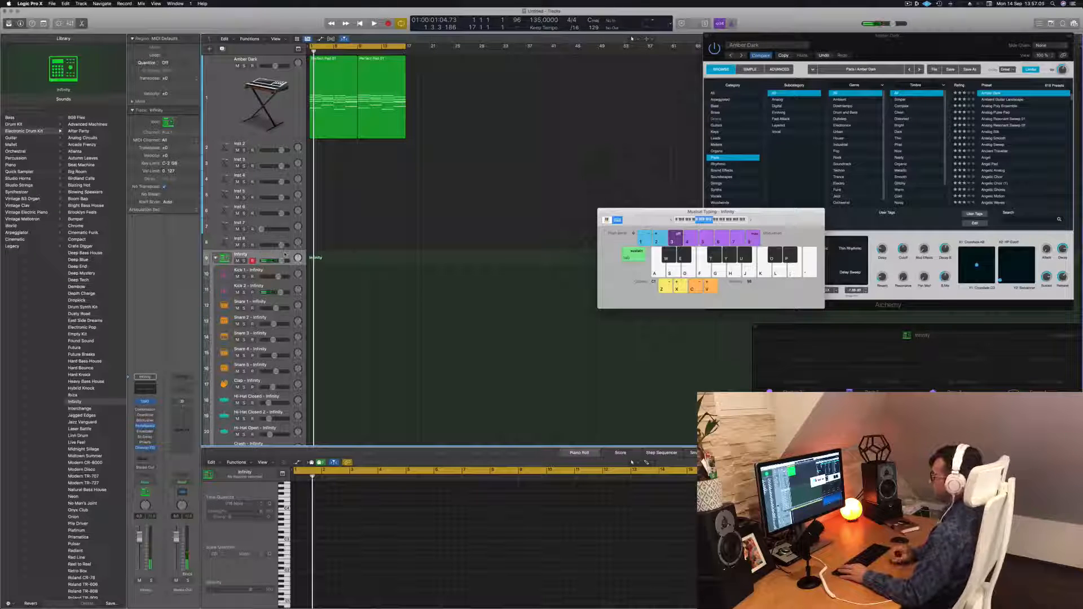
# Play a four-note kick pattern on the Infinity kit with Musical Typing and capture it as a region at bar 1.
pyautogui.press('a')
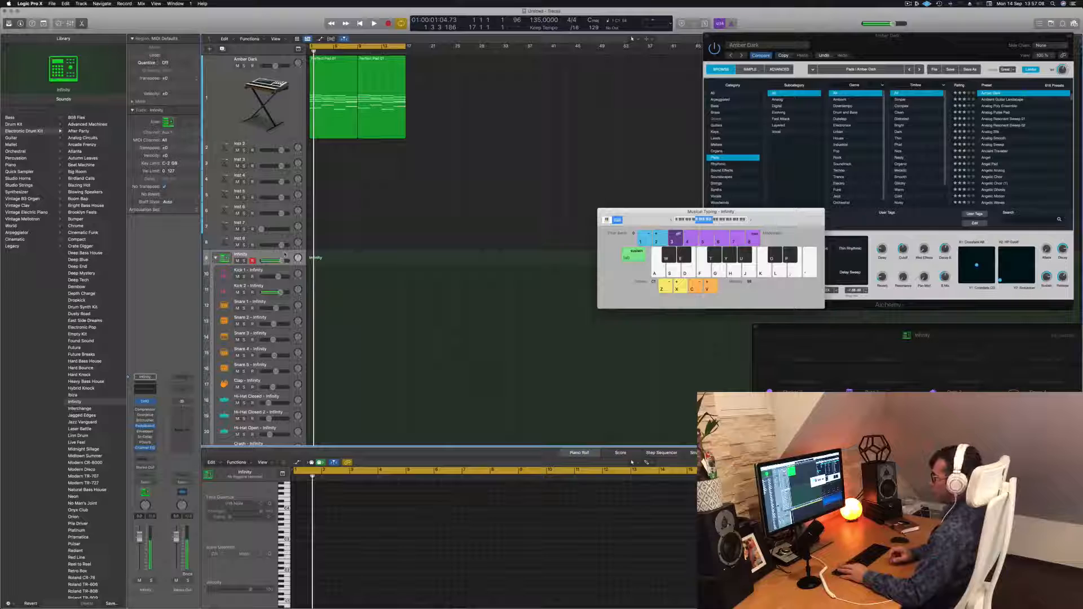
pyautogui.press('s')
pyautogui.press('a')
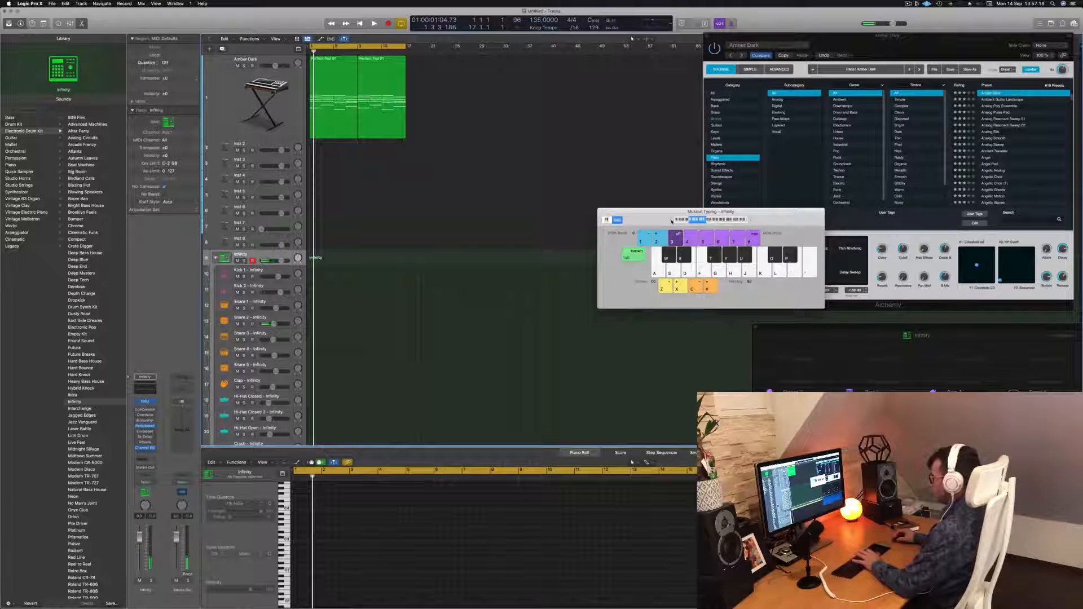
pyautogui.press('x')
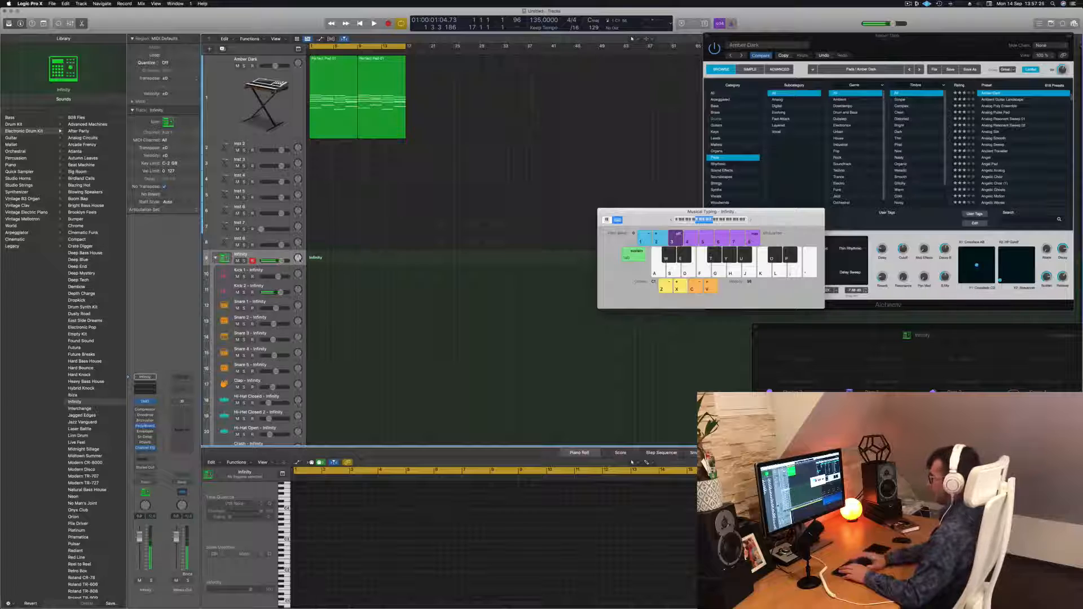
pyautogui.press('space')
pyautogui.press('a')
pyautogui.press('a')
pyautogui.press('a')
pyautogui.press('space')
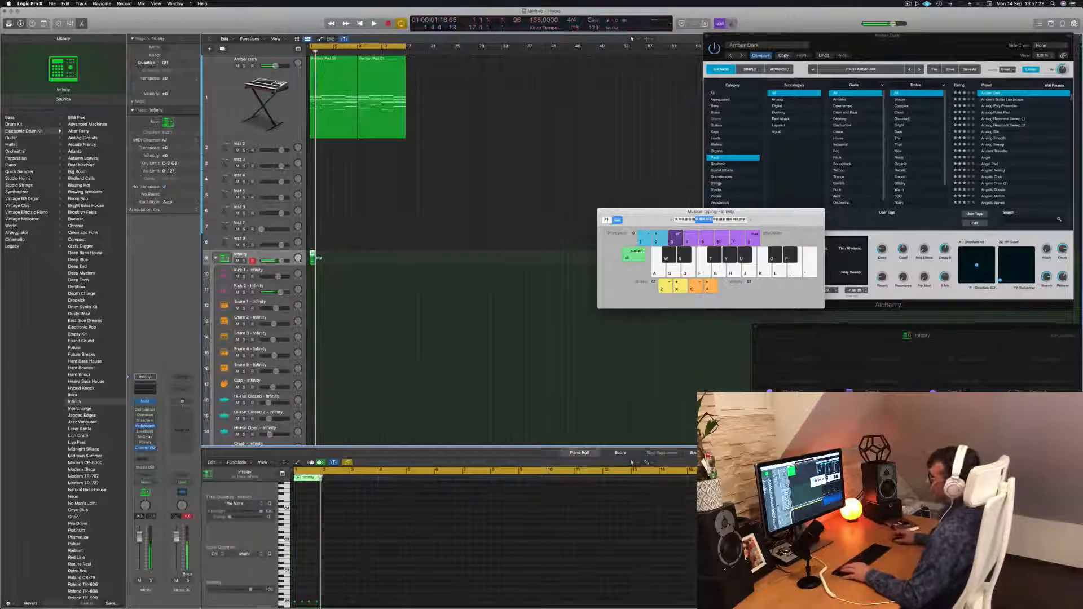
pyautogui.press('e')
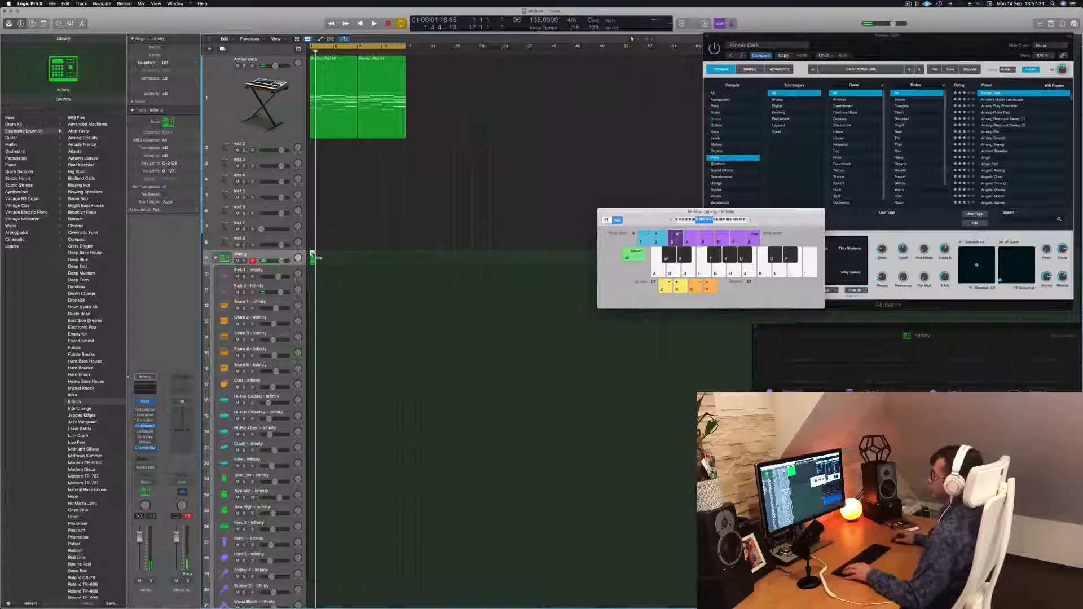
pyautogui.press('e')
pyautogui.scroll(10, 354, 538)
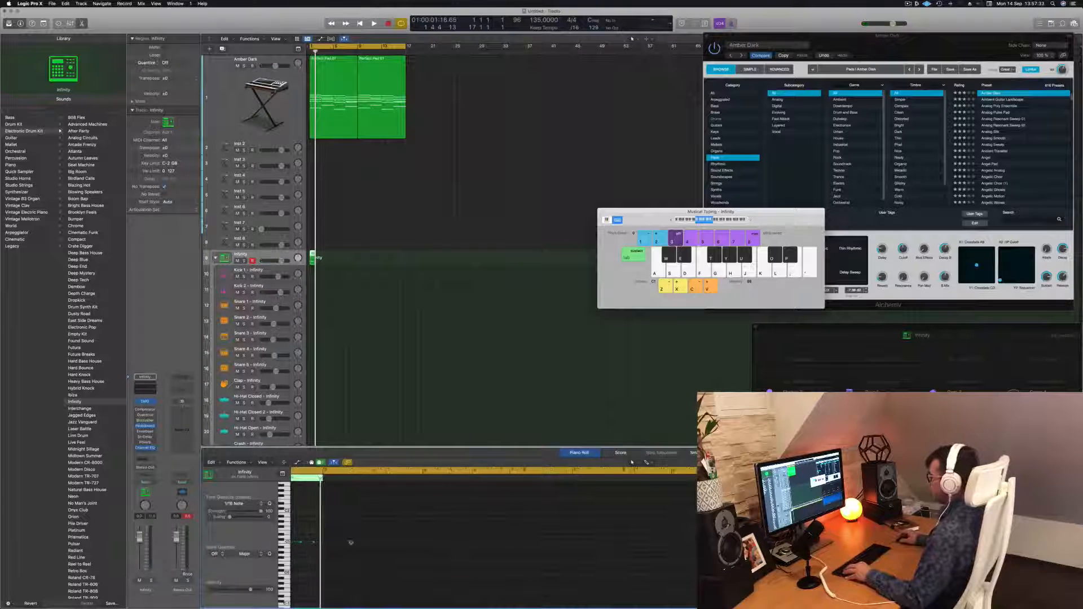
pyautogui.press('Return')
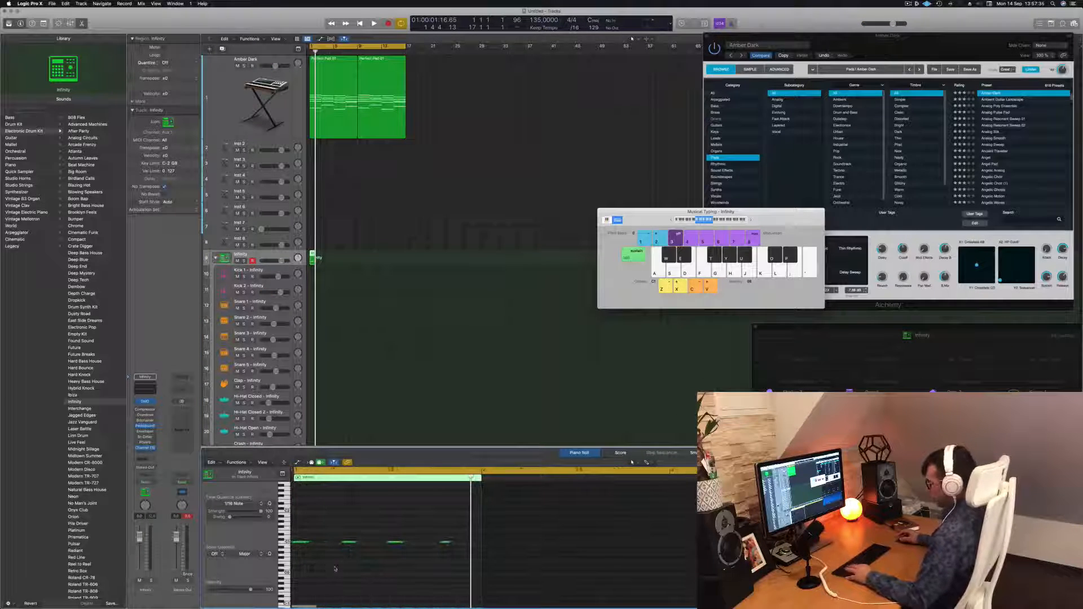
# Move the recorded kick region down onto the Kick 1 track.
pyautogui.press('space')
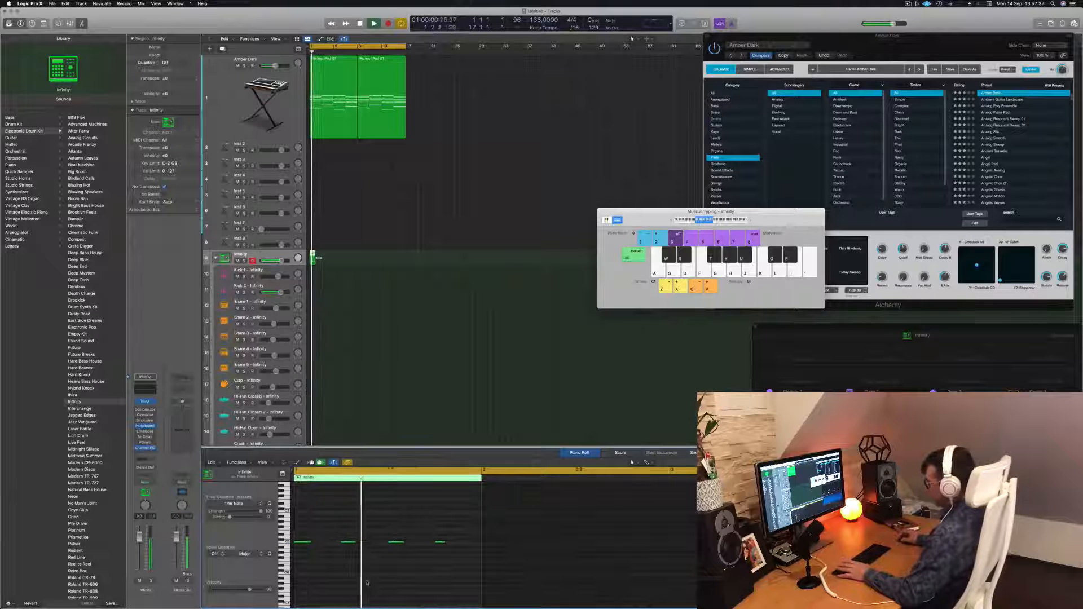
pyautogui.press('space')
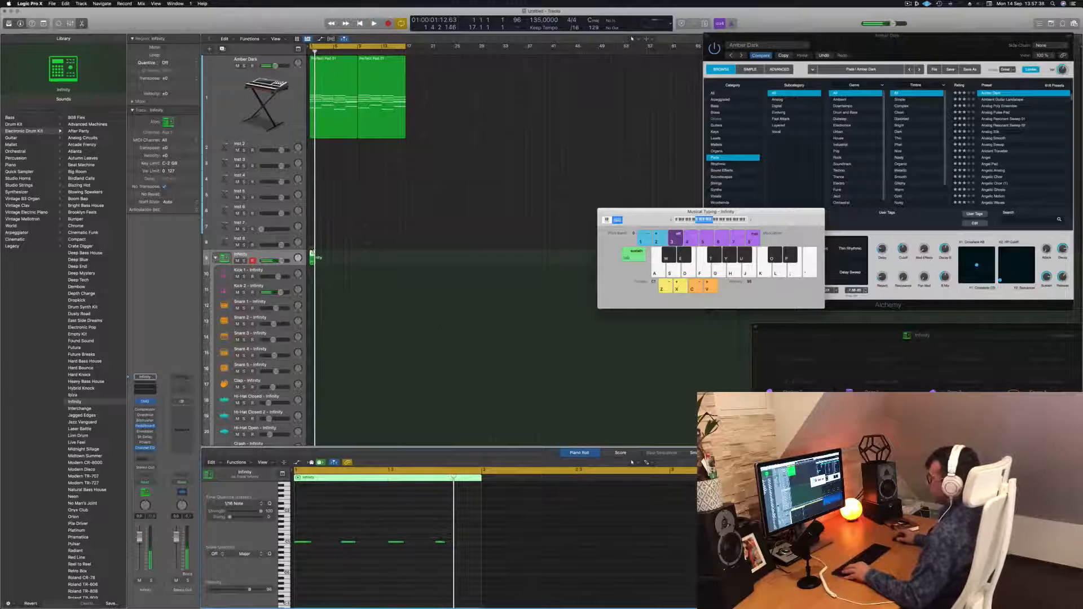
pyautogui.moveTo(313, 263); pyautogui.dragTo(313, 277)
pyautogui.hscroll(-1, 354, 560)
pyautogui.hscroll(1, 354, 560)
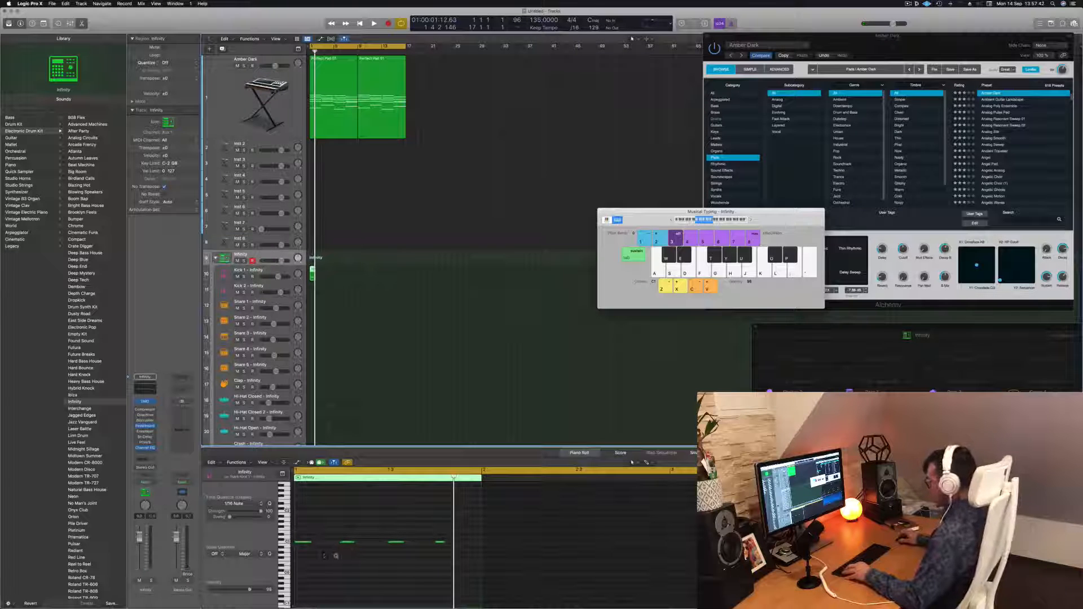
pyautogui.scroll(5, 335, 556)
pyautogui.hscroll(-10, 339, 558)
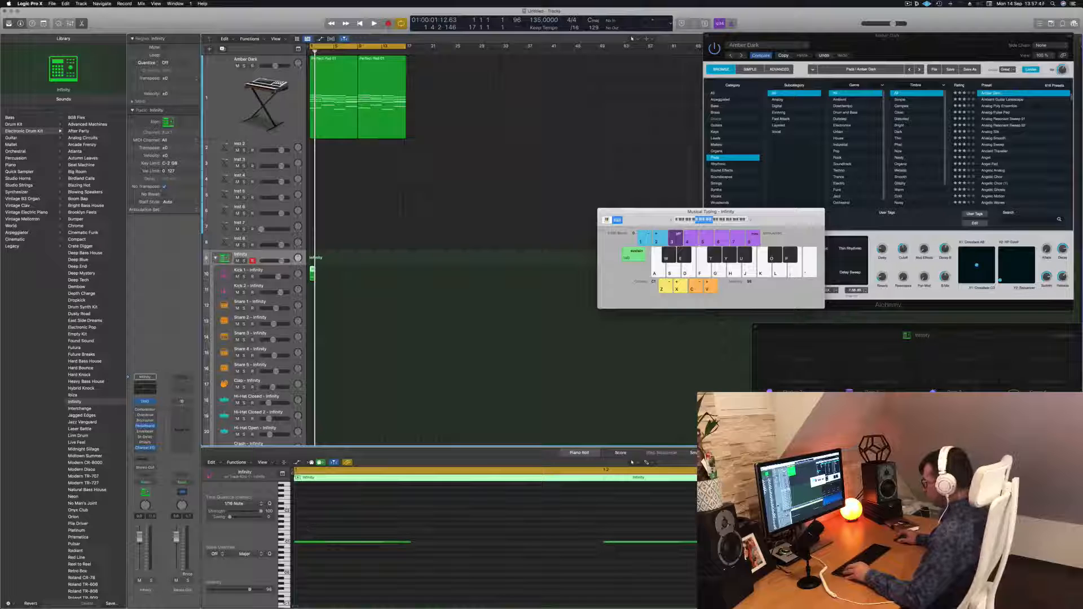
# Open the kick region in the Piano Roll and play it back.
pyautogui.doubleClick(334, 476)
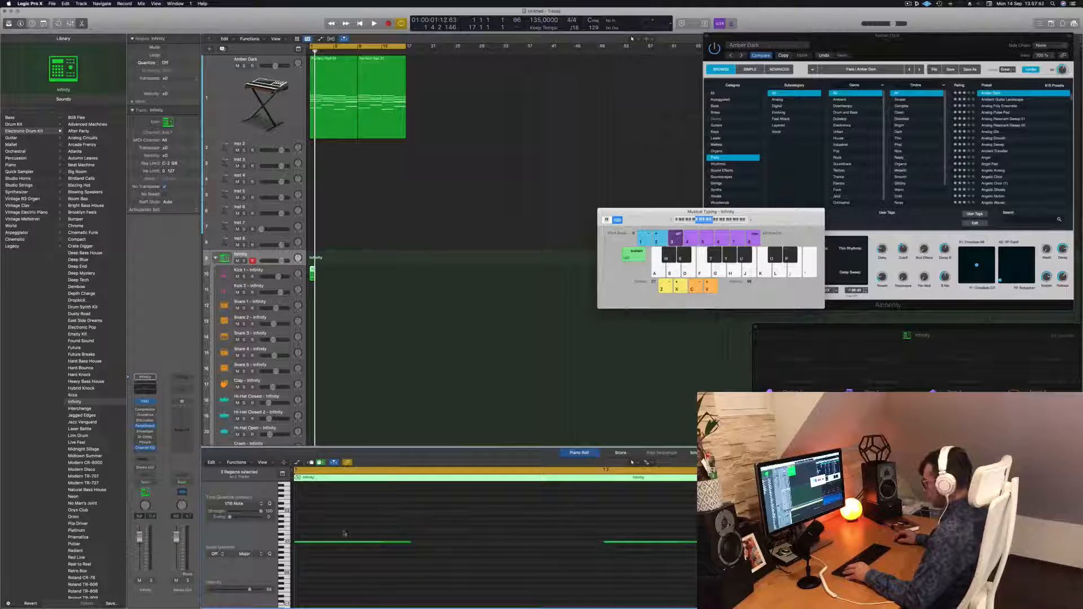
pyautogui.click(322, 270)
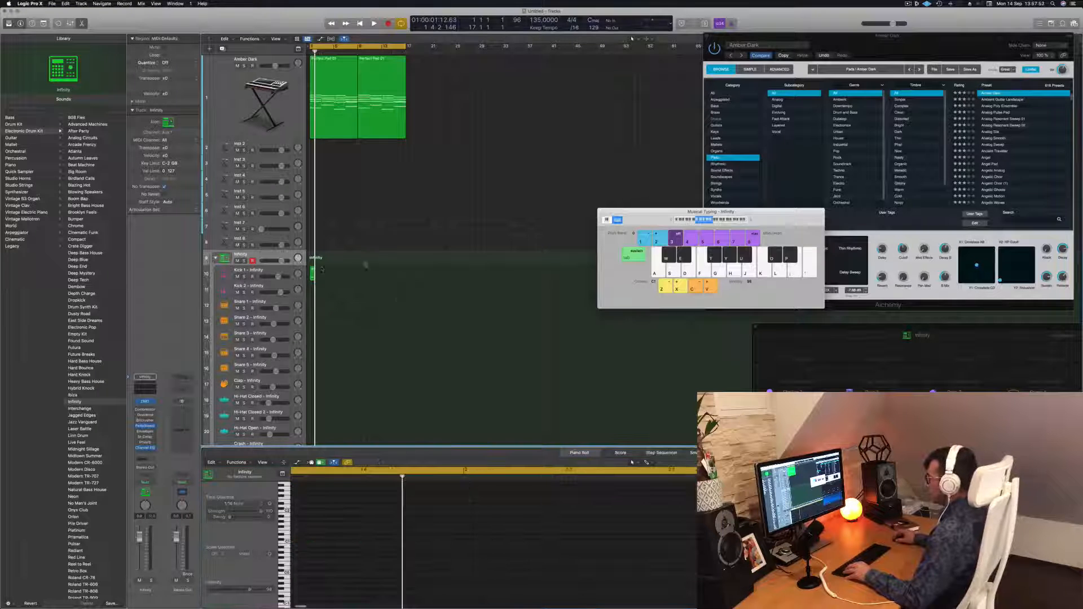
pyautogui.click(313, 272)
pyautogui.press('space')
pyautogui.press('space')
# Select the four kick notes and transpose them up three semitones, then back down three.
pyautogui.moveTo(650, 525); pyautogui.dragTo(312, 571)
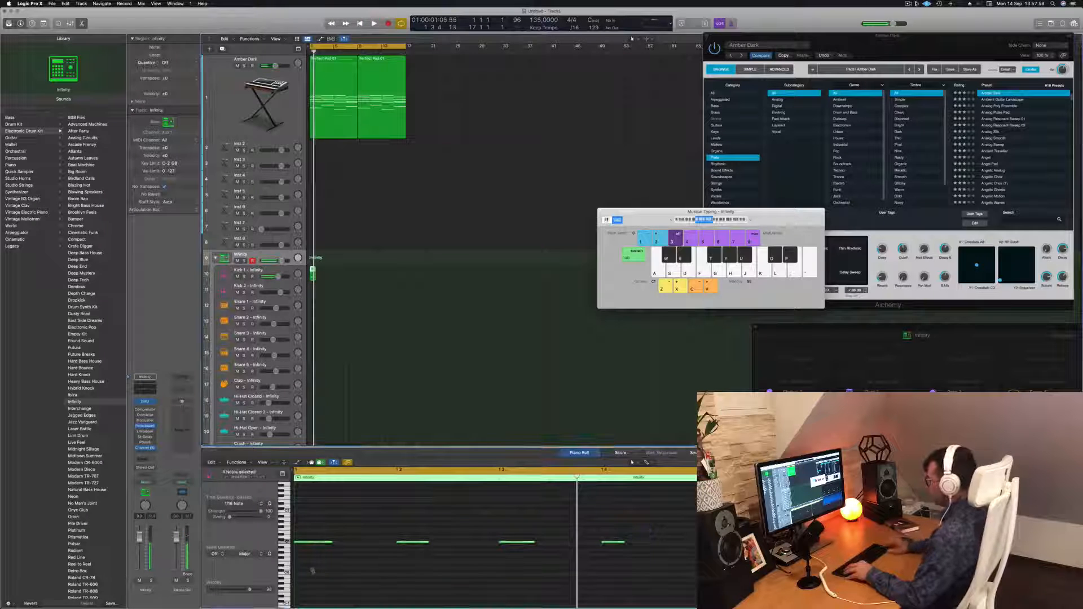
pyautogui.hotkey('alt', 'Up')
pyautogui.hotkey('alt', 'Up')
pyautogui.hotkey('alt', 'Up')
pyautogui.hotkey('alt', 'Up')
pyautogui.press('space')
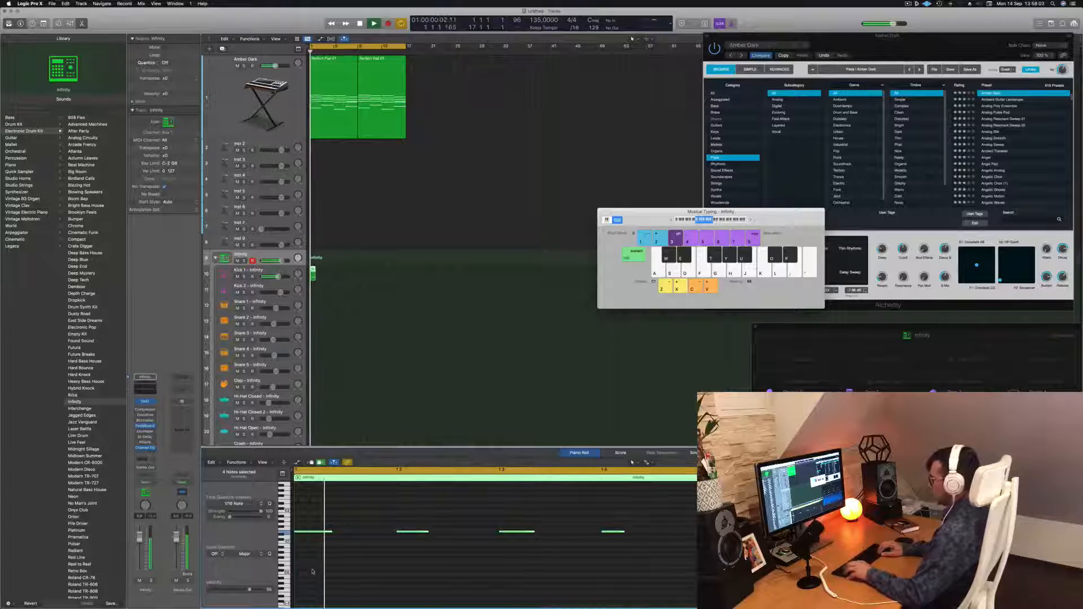
pyautogui.hotkey('alt', 'Down')
pyautogui.hotkey('alt', 'Down')
pyautogui.hotkey('alt', 'Down')
pyautogui.hotkey('alt', 'Down')
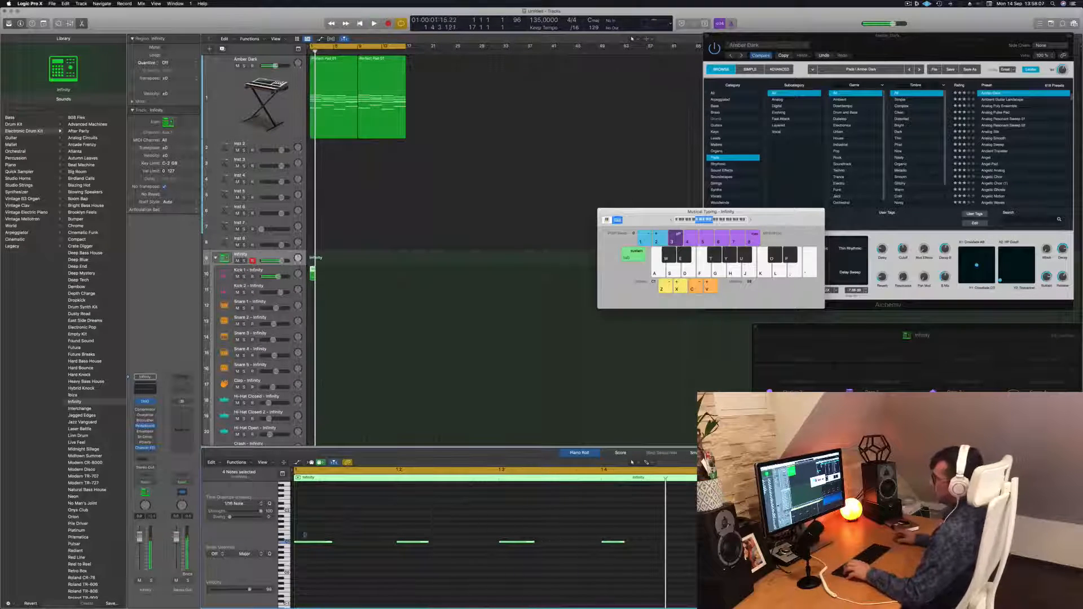
# Loop the kick region on the Kick 1 track so it repeats for 16 bars.
pyautogui.moveTo(312, 275); pyautogui.dragTo(314, 294)
pyautogui.press('space')
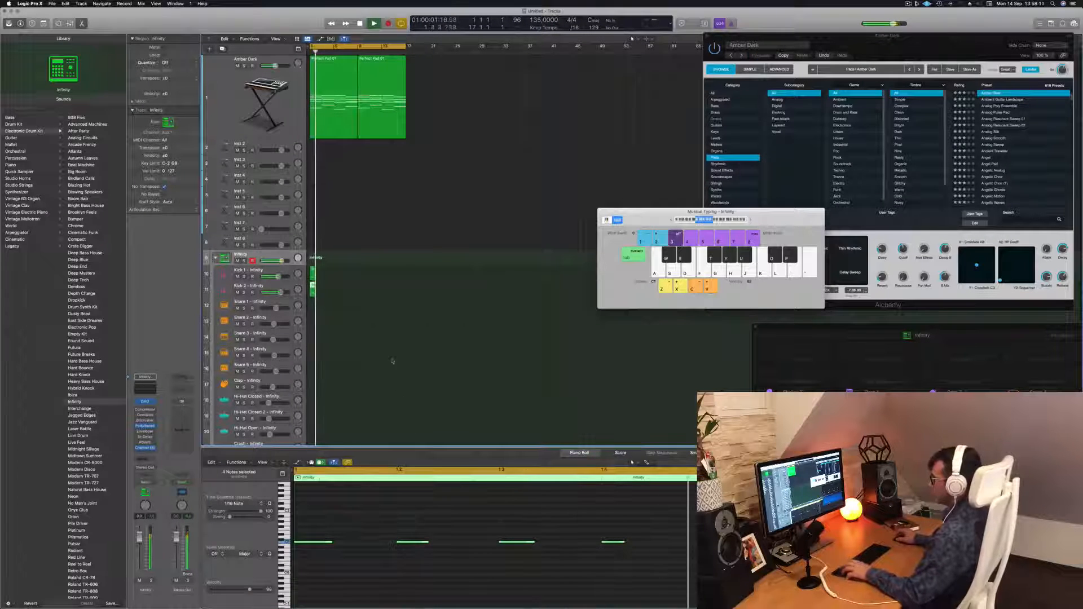
pyautogui.click(237, 292)
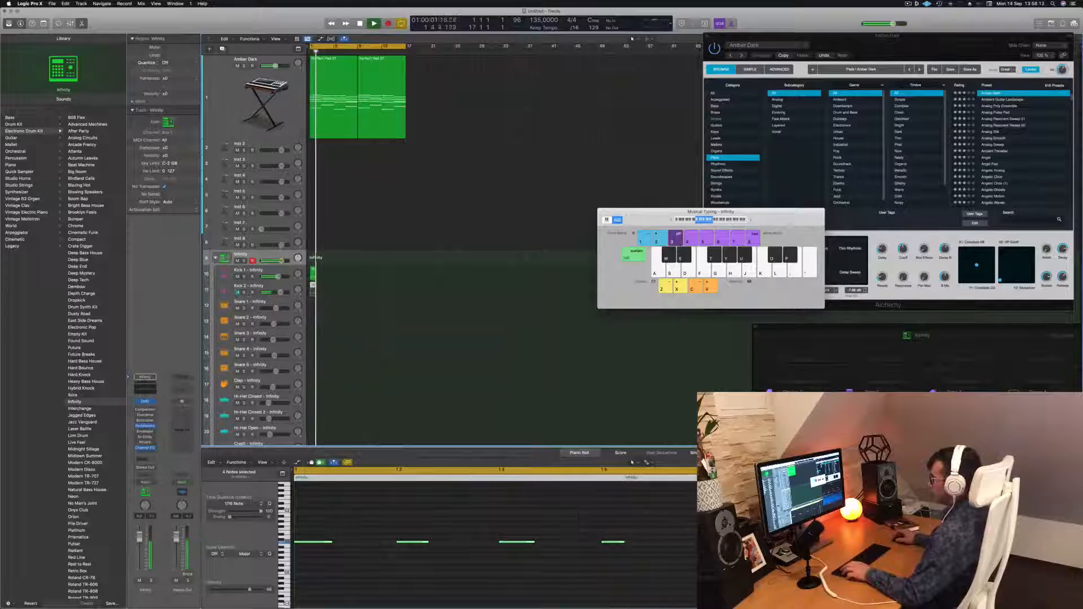
pyautogui.click(313, 273)
pyautogui.moveTo(315, 273); pyautogui.dragTo(367, 279)
pyautogui.keyDown('shift'); pyautogui.click(313, 270); pyautogui.keyUp('shift')
pyautogui.keyDown('shift'); pyautogui.click(319, 272); pyautogui.keyUp('shift')
pyautogui.keyDown('shift'); pyautogui.click(314, 272); pyautogui.keyUp('shift')
pyautogui.press('space')
# Play back the looped kick pattern from the start while switching between the Kick 1 and Infinity tracks.
pyautogui.click(337, 298)
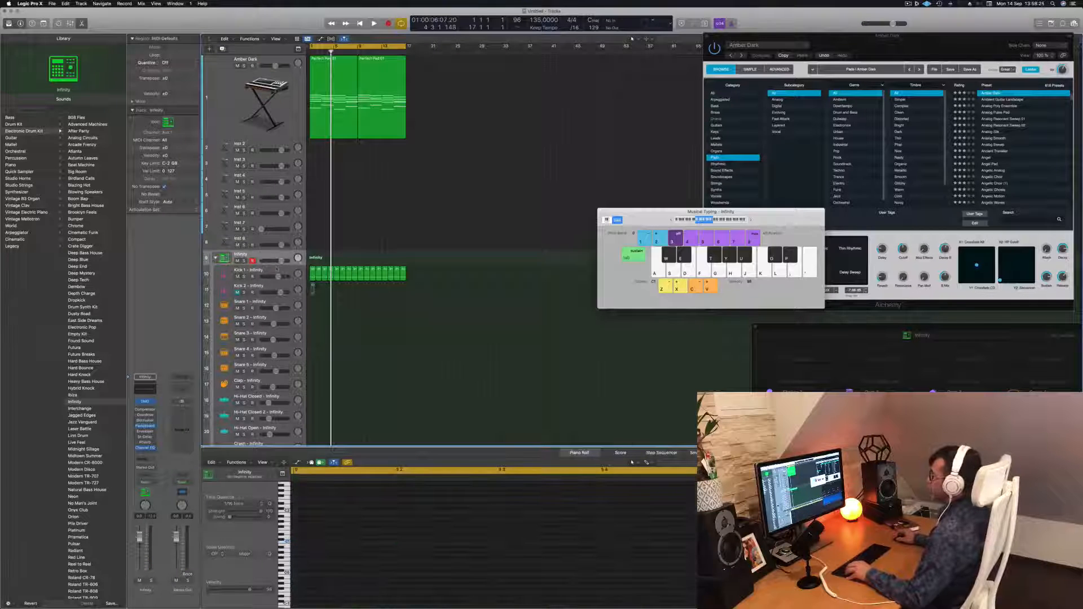
pyautogui.click(277, 270)
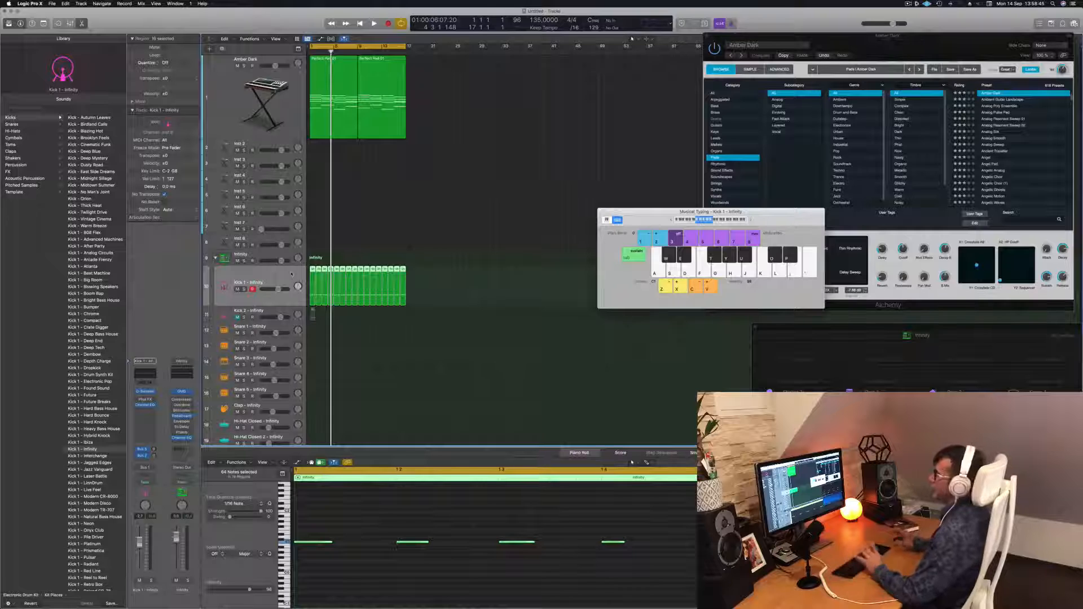
pyautogui.press('Return')
pyautogui.press('space')
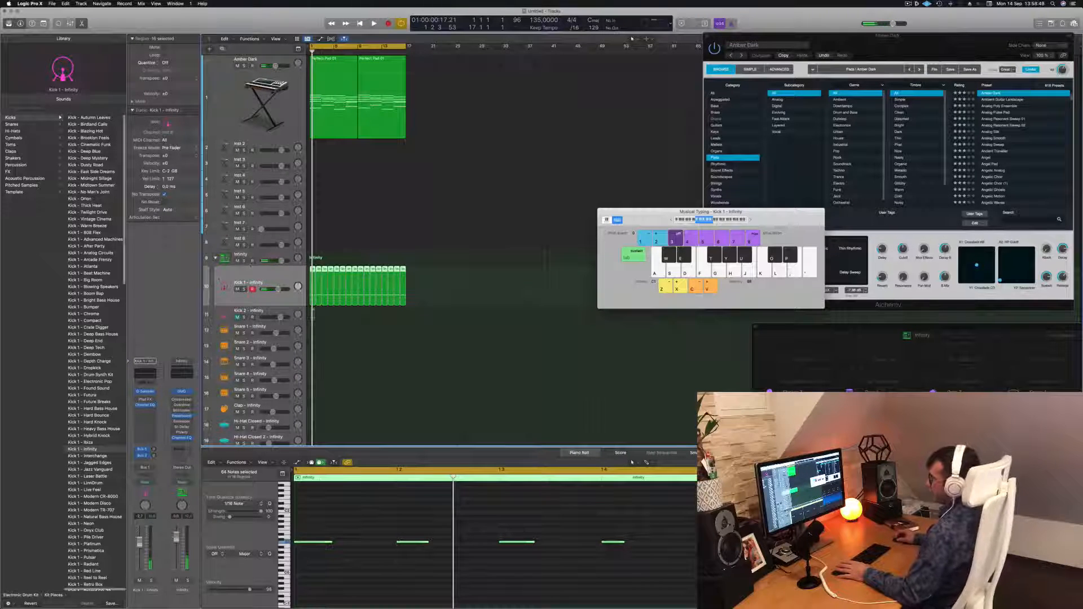
pyautogui.click(271, 254)
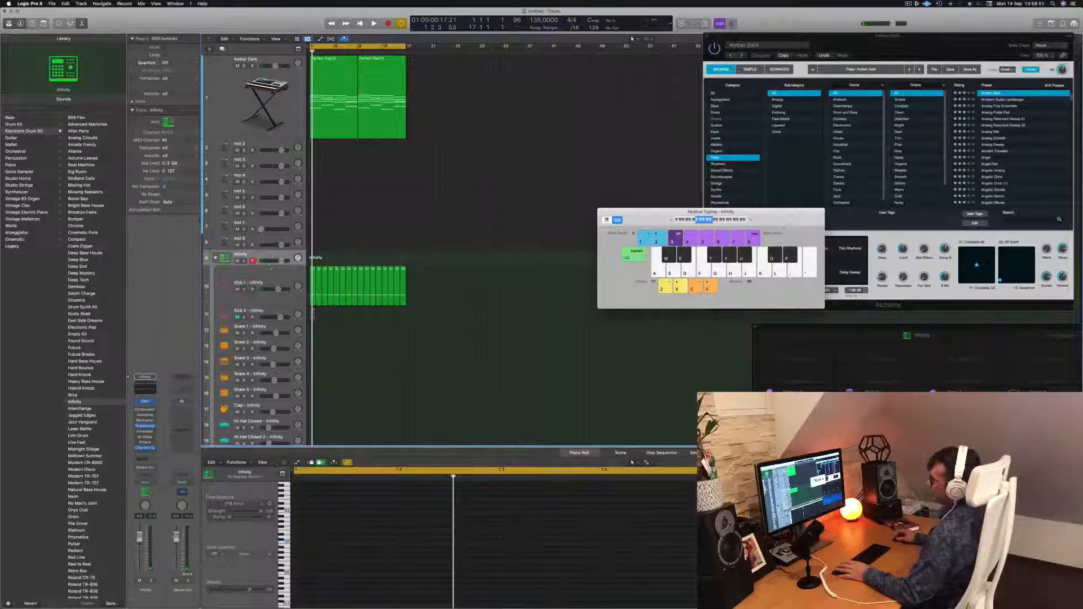
pyautogui.click(267, 278)
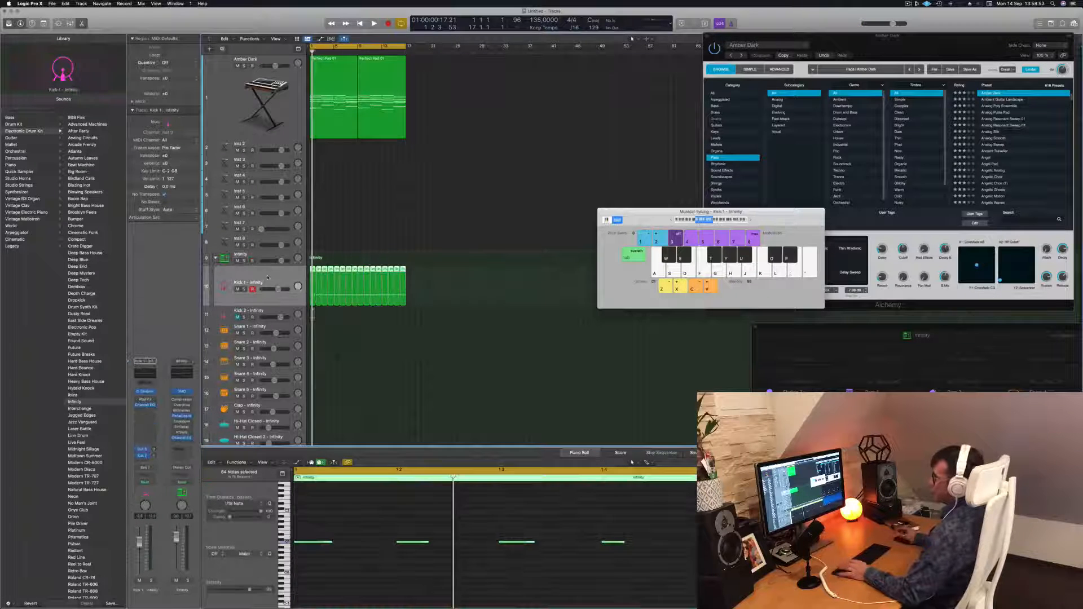
pyautogui.press('space')
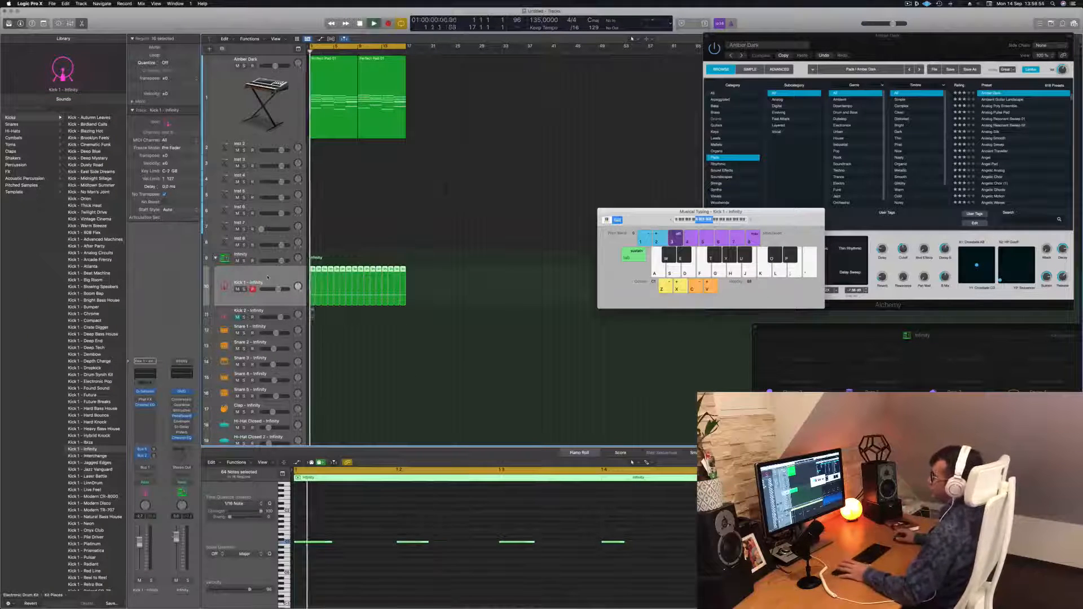
pyautogui.press('space')
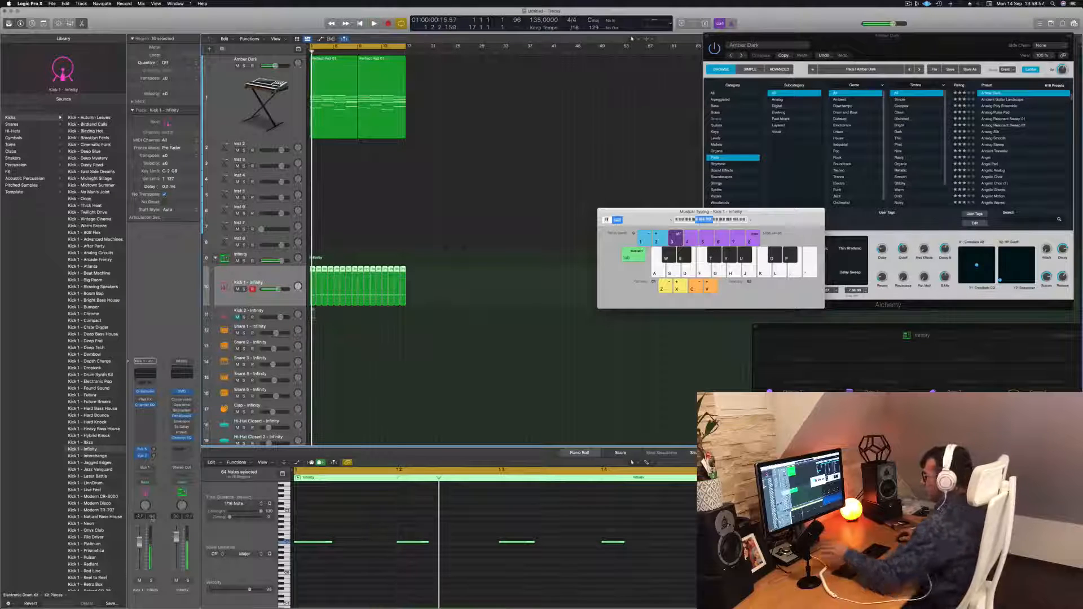
pyautogui.press('space')
pyautogui.press('space')
pyautogui.scroll(-5, 354, 570)
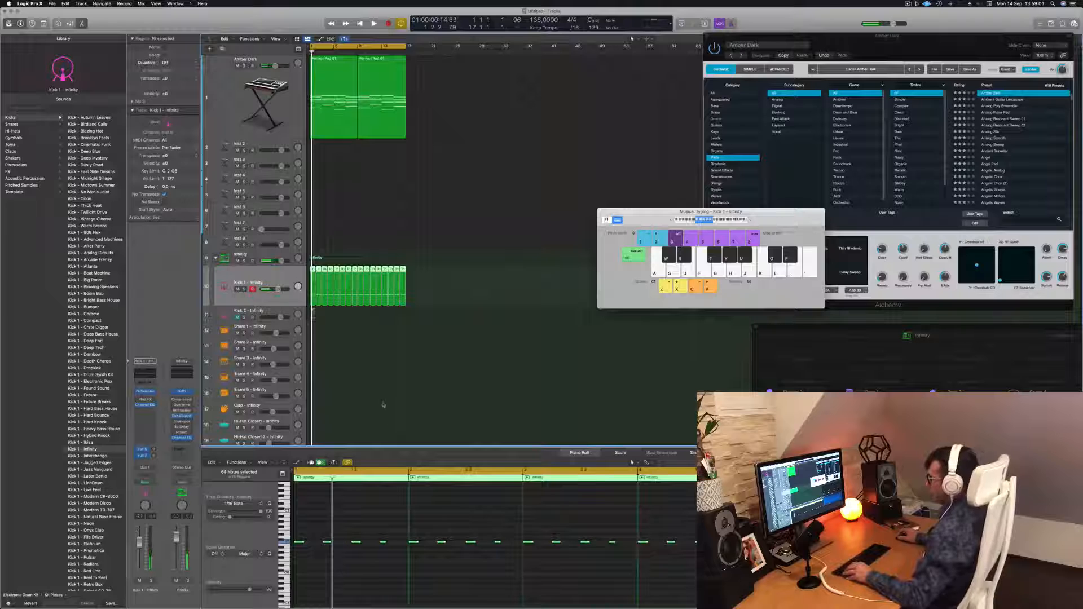
pyautogui.click(316, 523)
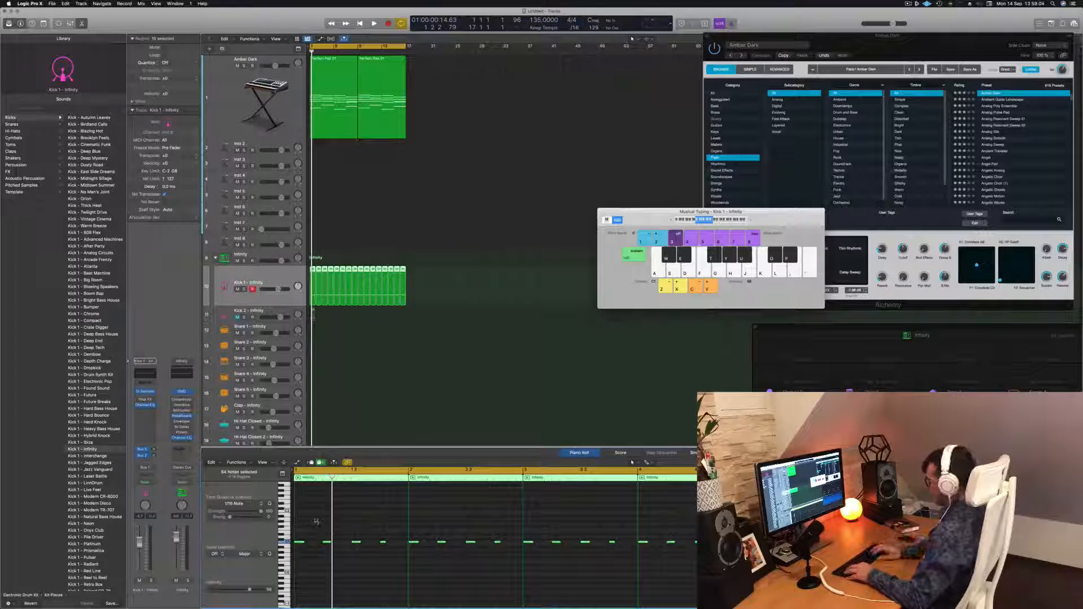
pyautogui.press('space')
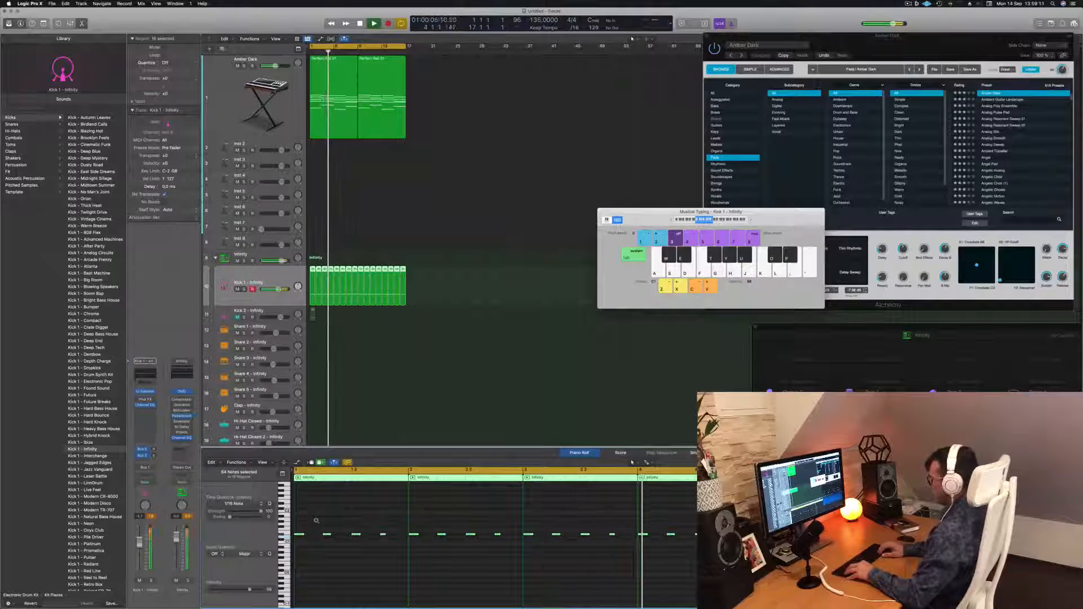
# Transpose the selected kick notes down two semitones and return the playhead to the start.
pyautogui.hotkey('alt', 'Down')
pyautogui.hotkey('alt', 'Down')
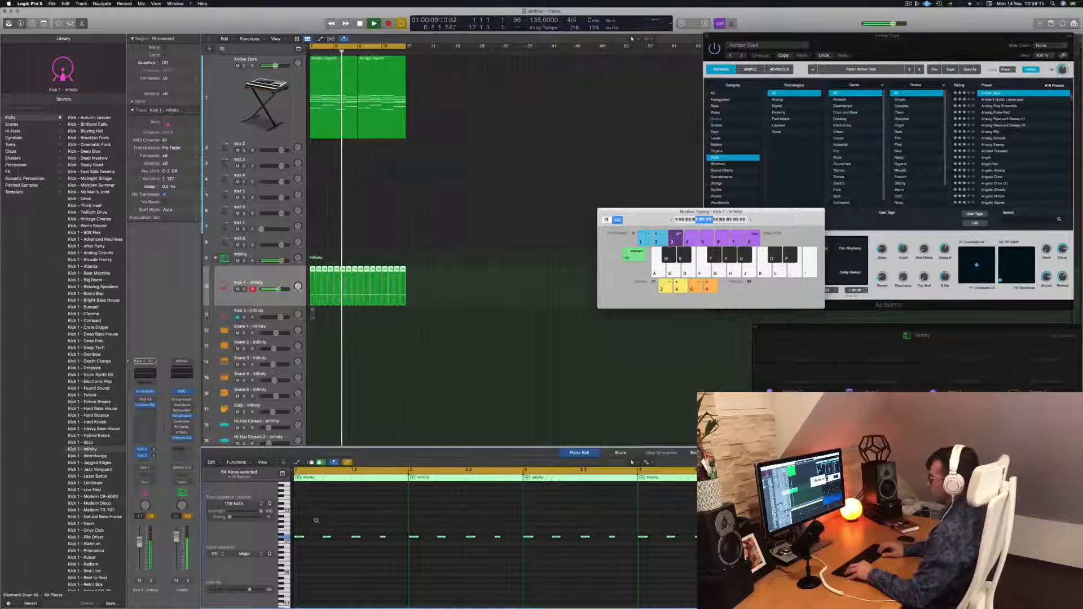
pyautogui.press('Return')
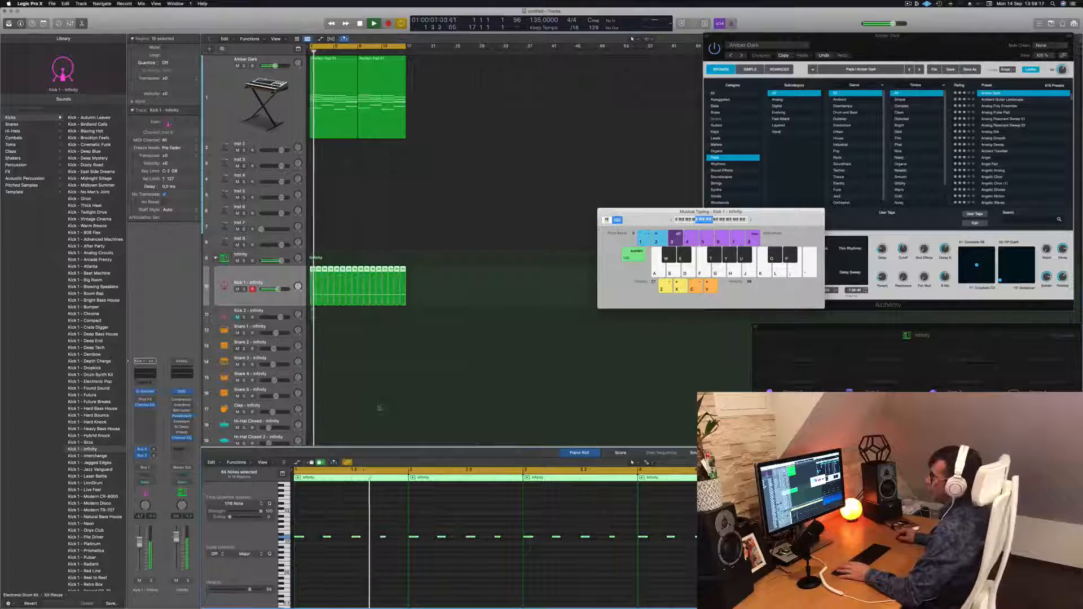
pyautogui.click(378, 408)
pyautogui.click(264, 273)
pyautogui.press('Return')
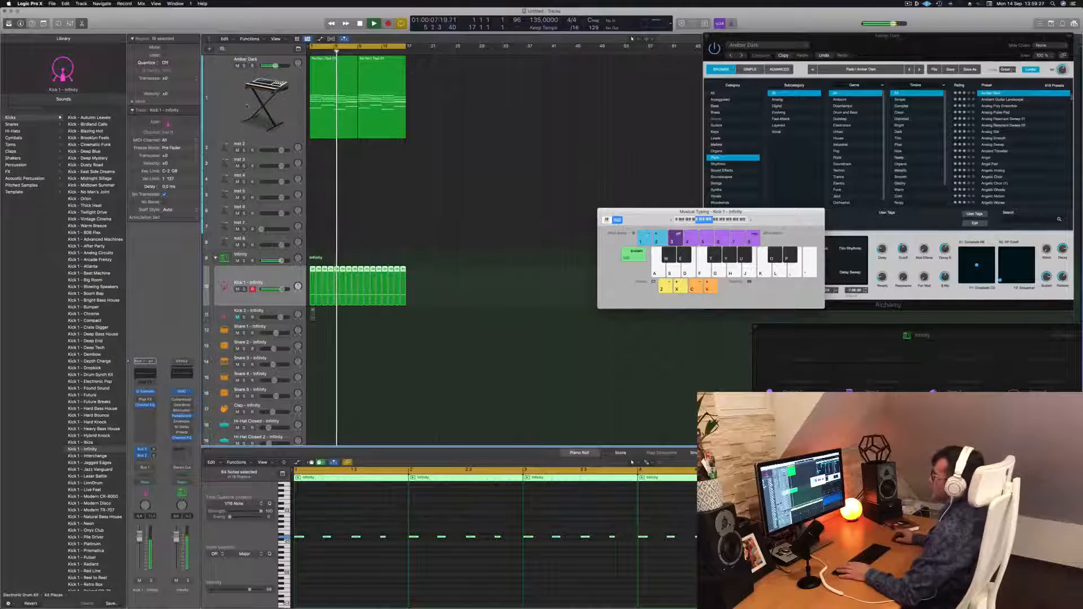
# Open the Amber Dark track's Alchemy instrument during playback, try one of its knobs, and close it.
pyautogui.click(253, 91)
pyautogui.press('space')
pyautogui.click(144, 443)
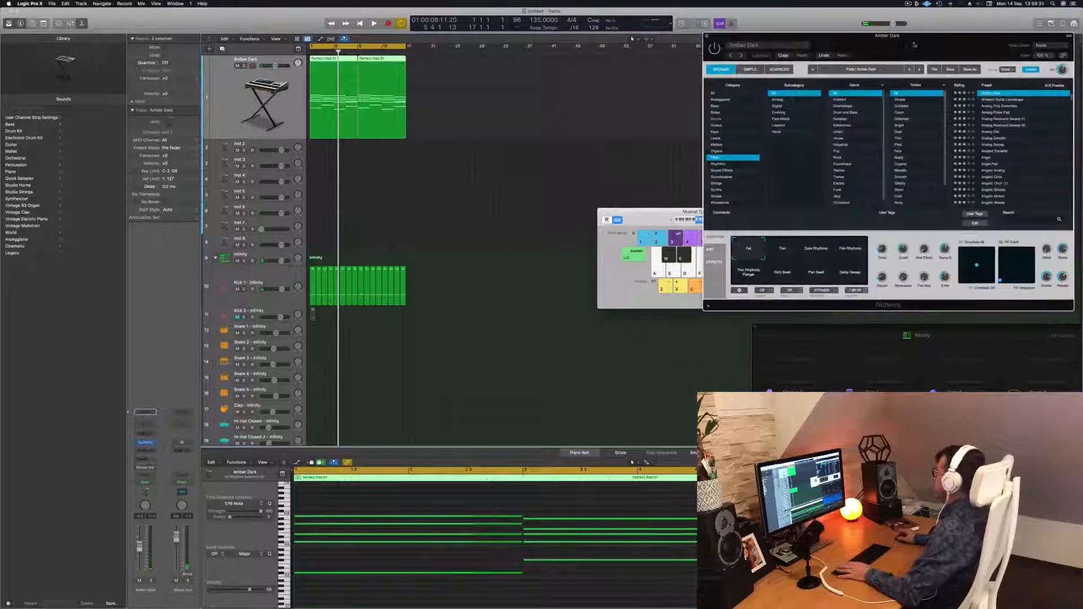
pyautogui.moveTo(914, 45); pyautogui.dragTo(764, 50)
pyautogui.press('space')
pyautogui.moveTo(753, 255); pyautogui.dragTo(753, 282)
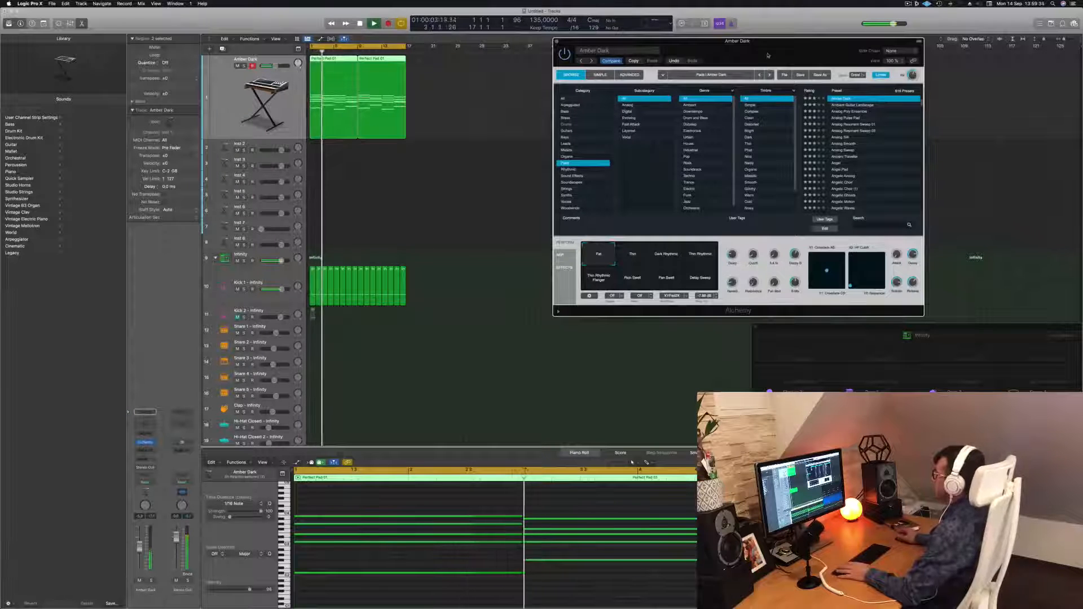
pyautogui.moveTo(751, 259); pyautogui.dragTo(755, 237)
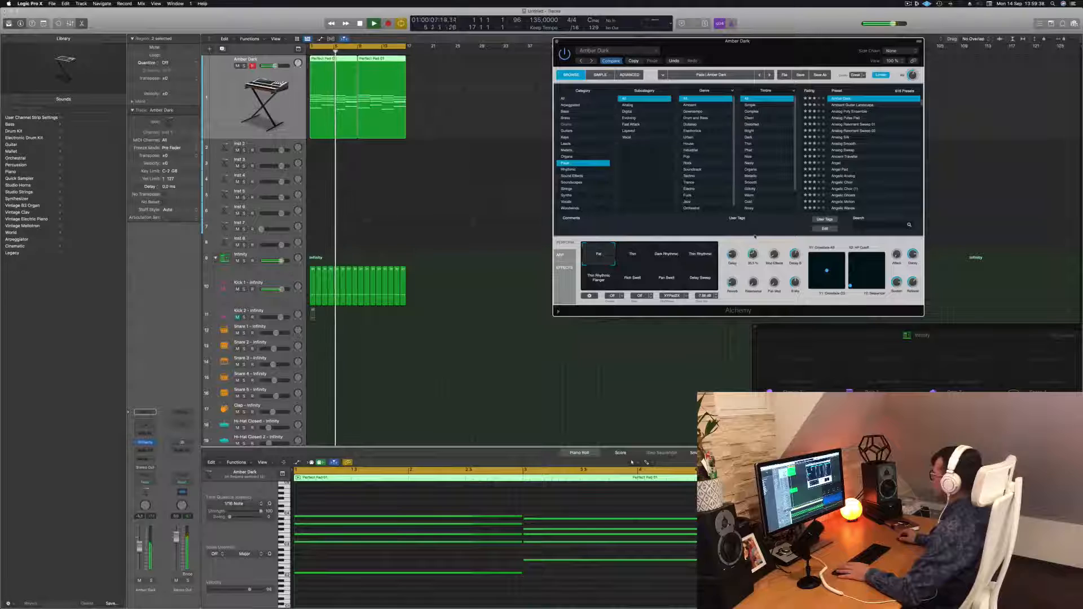
pyautogui.press('Return')
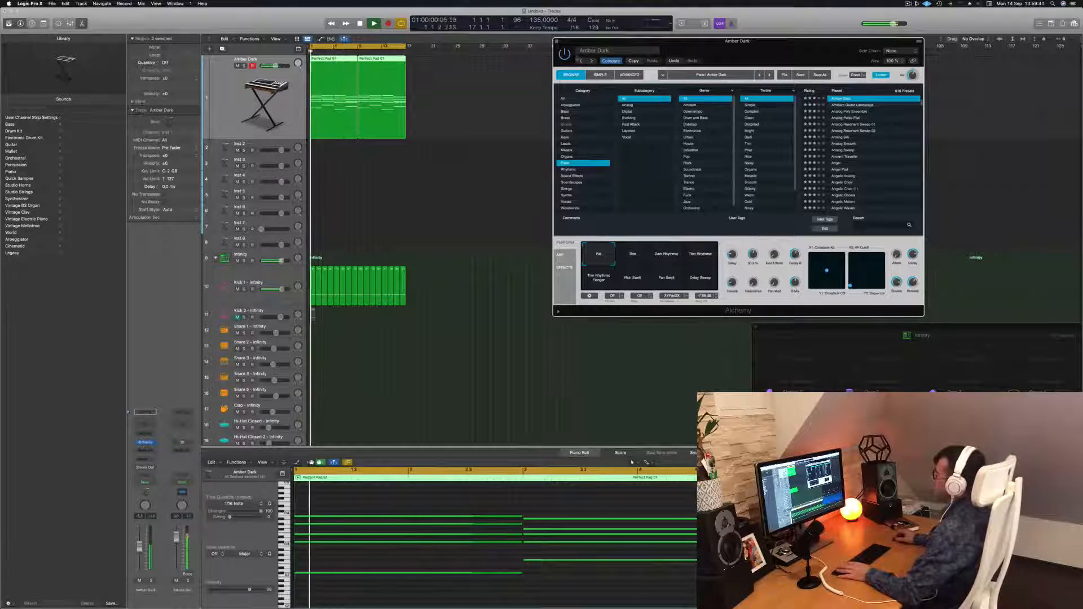
pyautogui.press('space')
pyautogui.press('super+w')
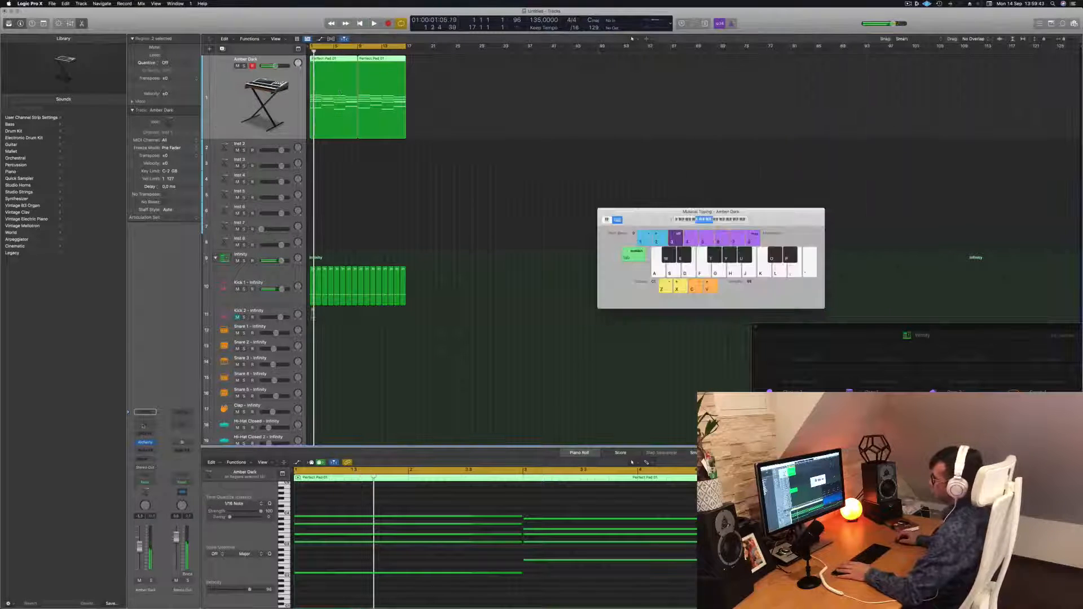
# Open the Amber Dark Channel EQ and enable its low-pass band at about 665 Hz with a 36 dB/Oct slope.
pyautogui.click(144, 426)
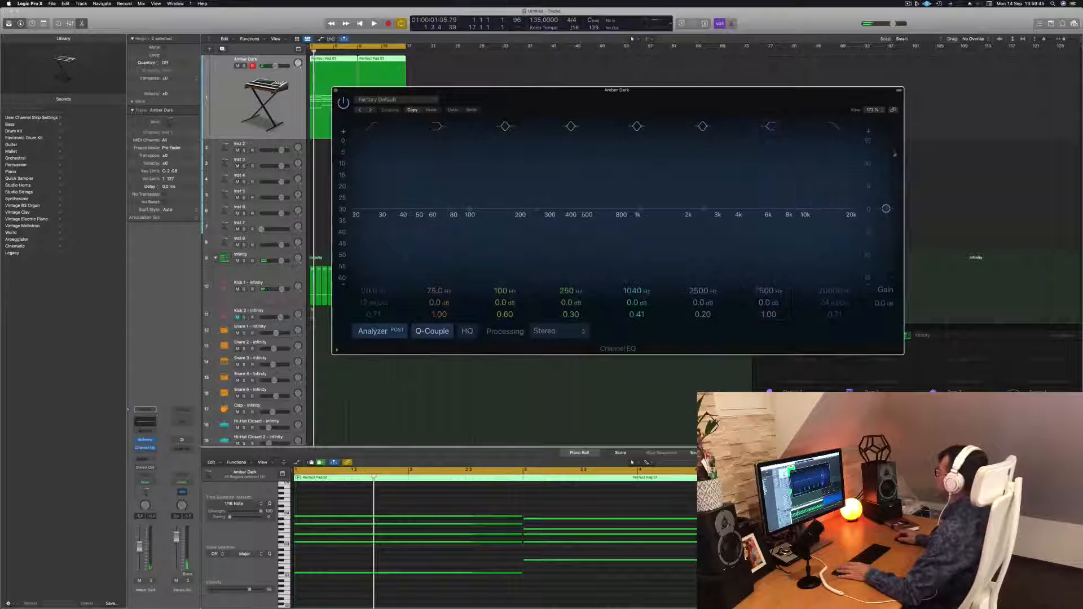
pyautogui.click(836, 128)
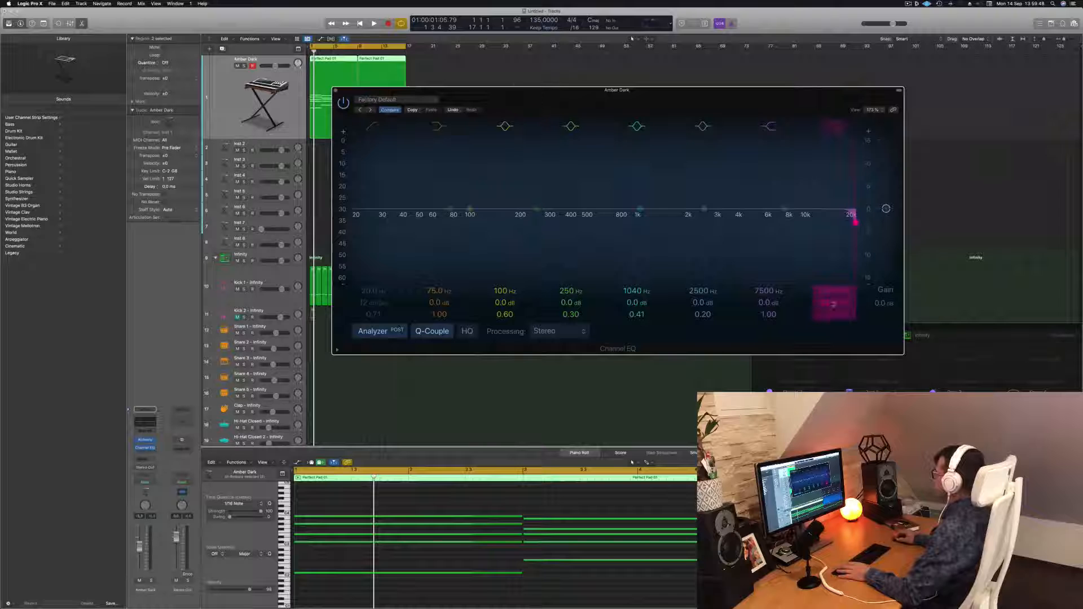
pyautogui.moveTo(855, 222); pyautogui.dragTo(671, 221)
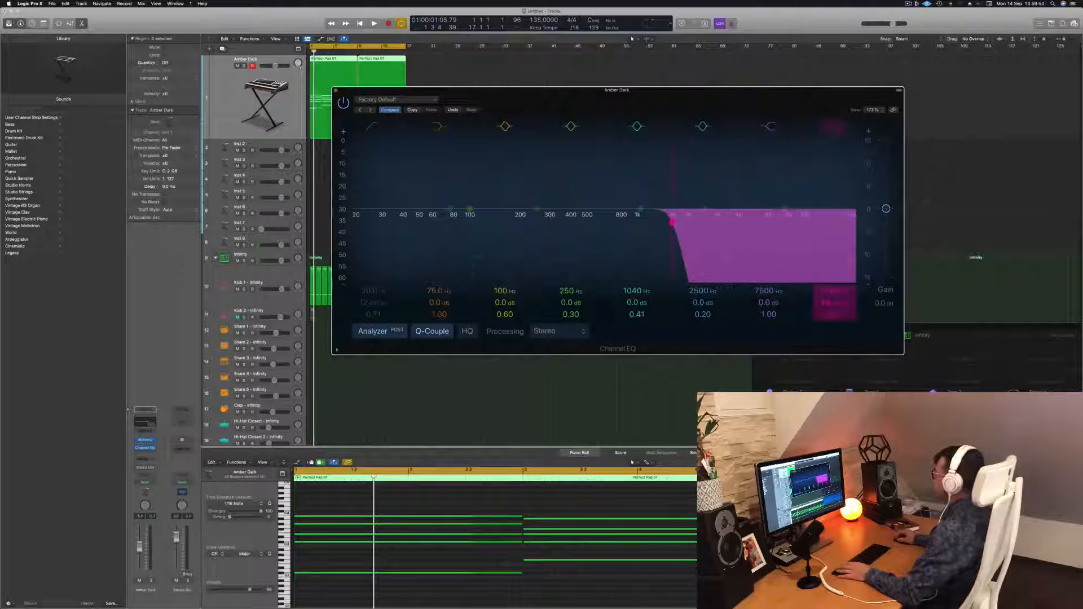
pyautogui.moveTo(835, 303); pyautogui.dragTo(835, 311)
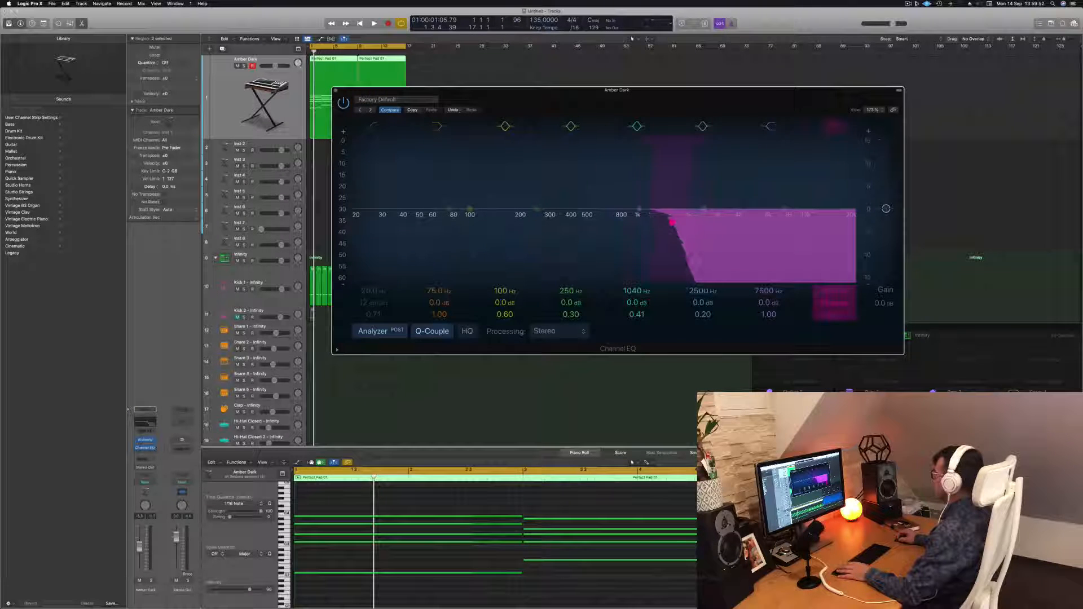
pyautogui.press('space')
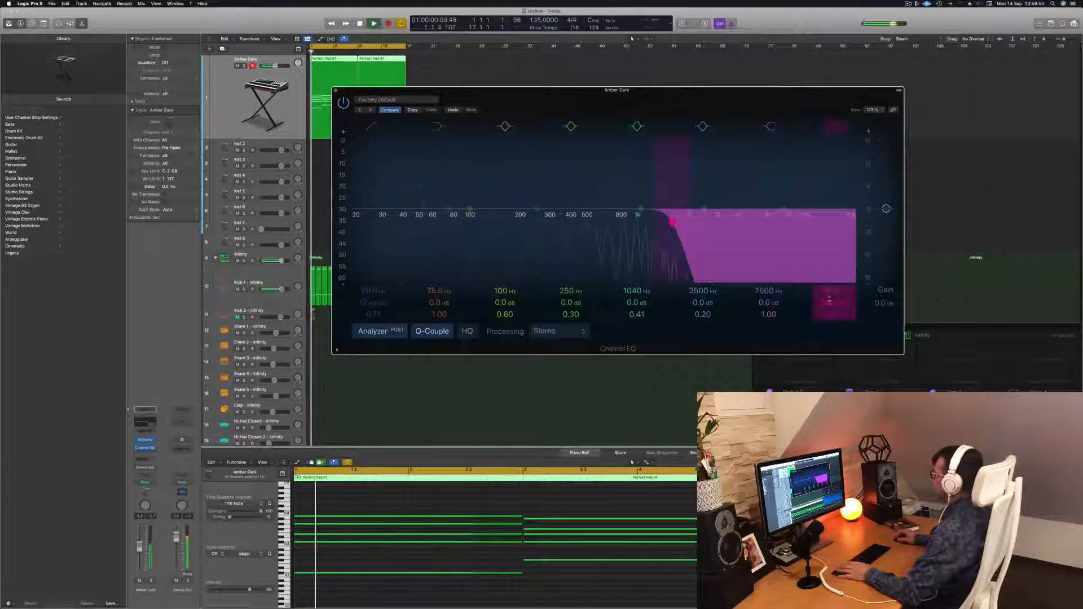
pyautogui.moveTo(828, 290); pyautogui.dragTo(827, 293)
pyautogui.moveTo(629, 222); pyautogui.dragTo(608, 223)
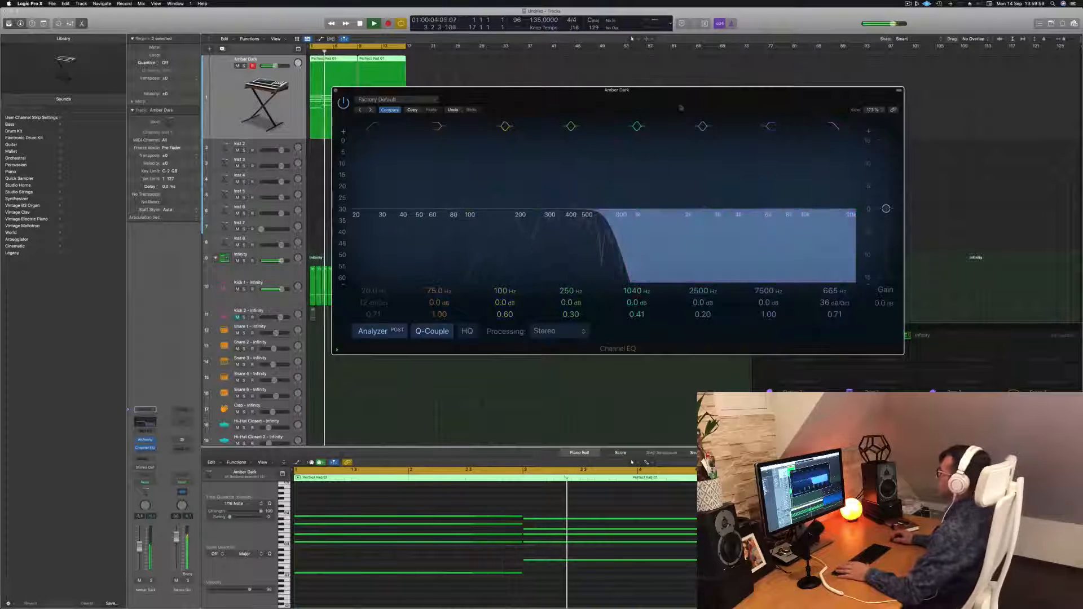
pyautogui.moveTo(642, 105); pyautogui.dragTo(971, 123)
pyautogui.click(420, 352)
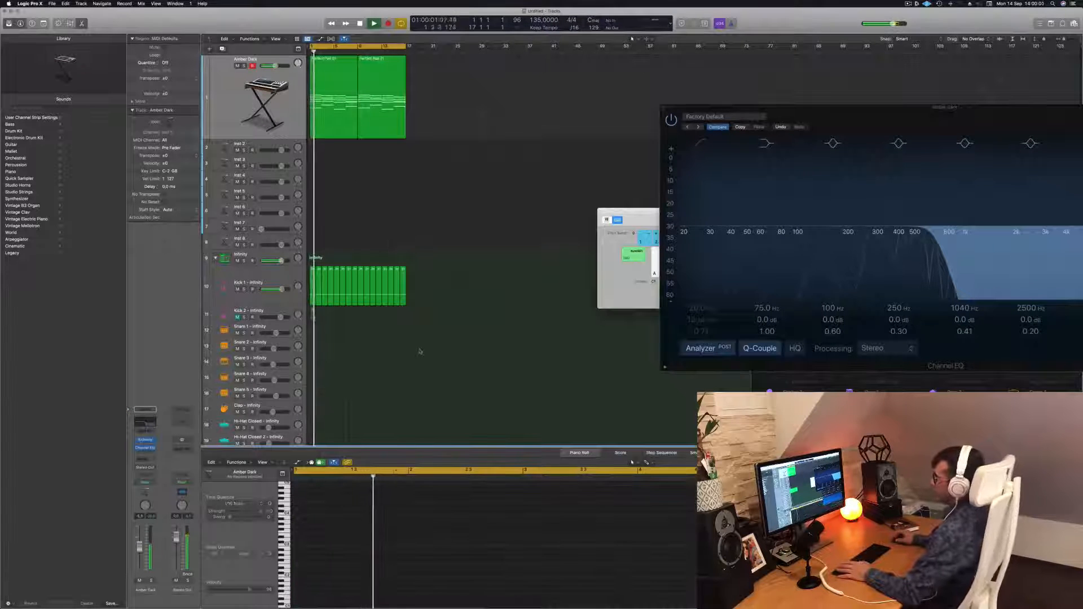
# Copy the kick region onto the Snare 1 track at the start of the song.
pyautogui.scroll(-4, 419, 352)
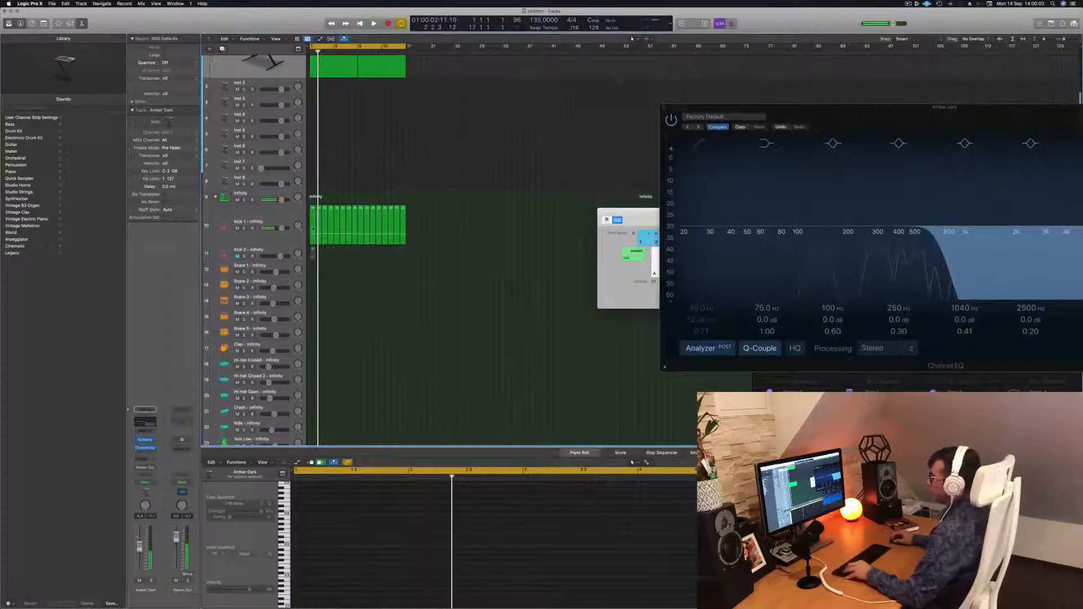
pyautogui.moveTo(312, 228); pyautogui.dragTo(313, 288)
pyautogui.click(313, 280)
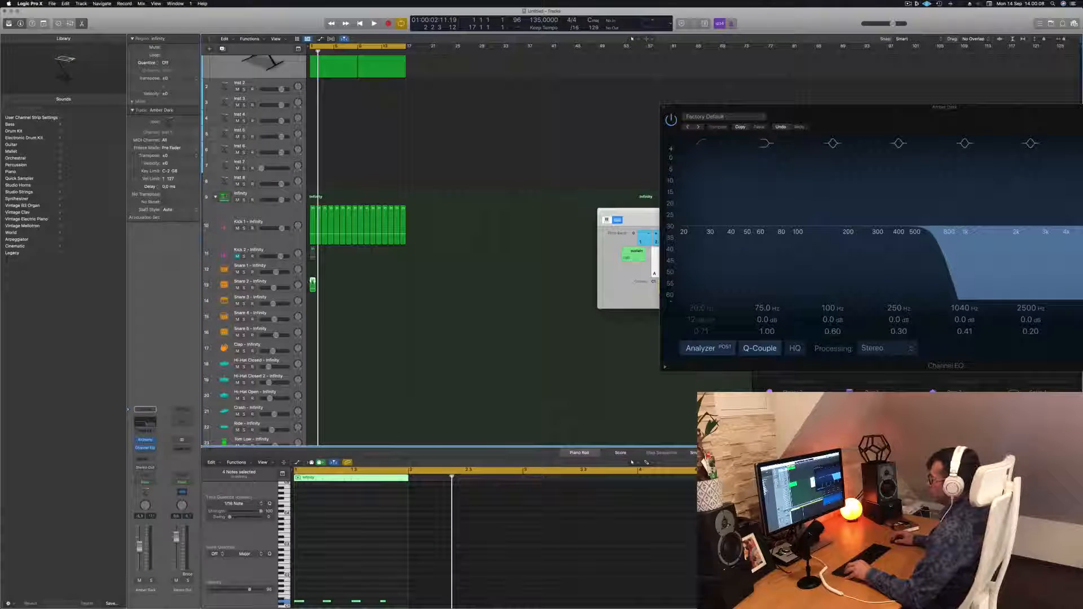
pyautogui.moveTo(313, 284); pyautogui.dragTo(313, 269)
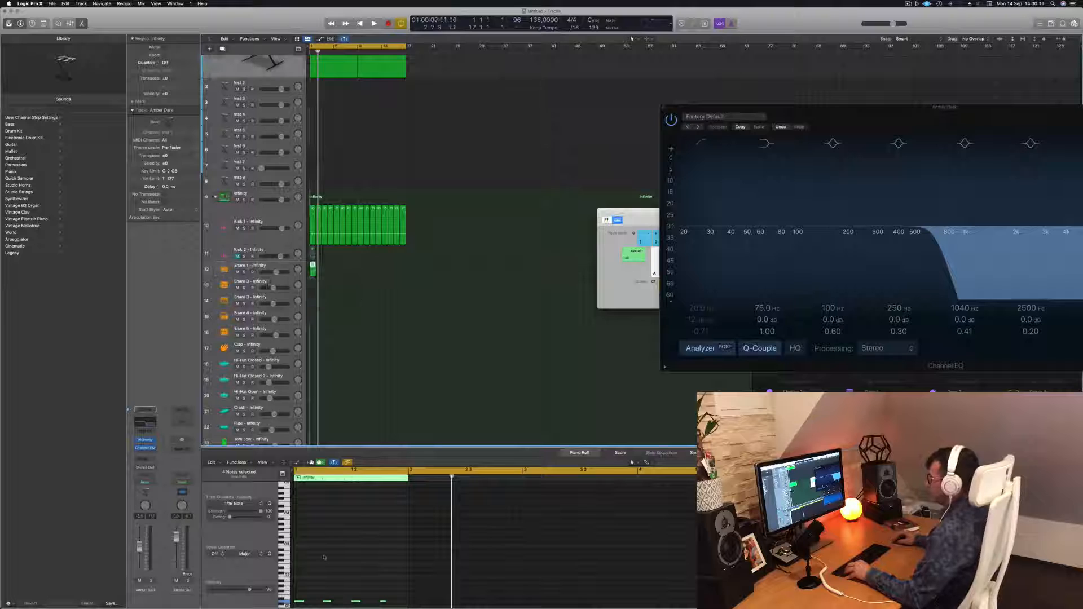
# Delete the extra notes in the snare region, keeping only two hits.
pyautogui.scroll(-3, 325, 557)
pyautogui.moveTo(398, 564); pyautogui.dragTo(293, 583)
pyautogui.click(321, 577)
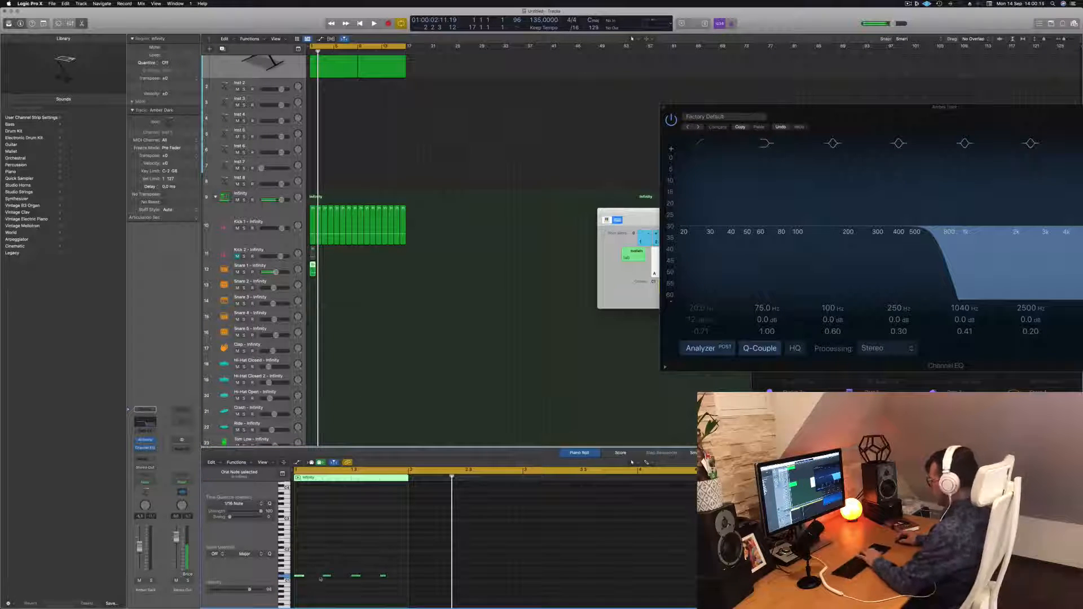
pyautogui.press('Delete')
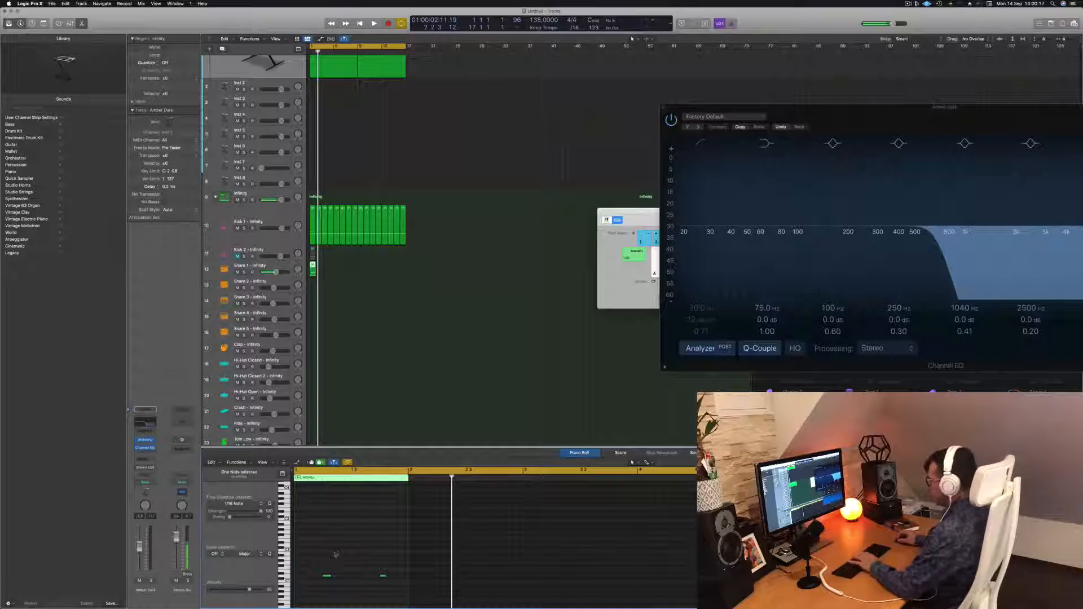
# Select the two snare notes and transpose them up two semitones, auditioning neighbouring pitches during playback.
pyautogui.moveTo(318, 557); pyautogui.dragTo(389, 588)
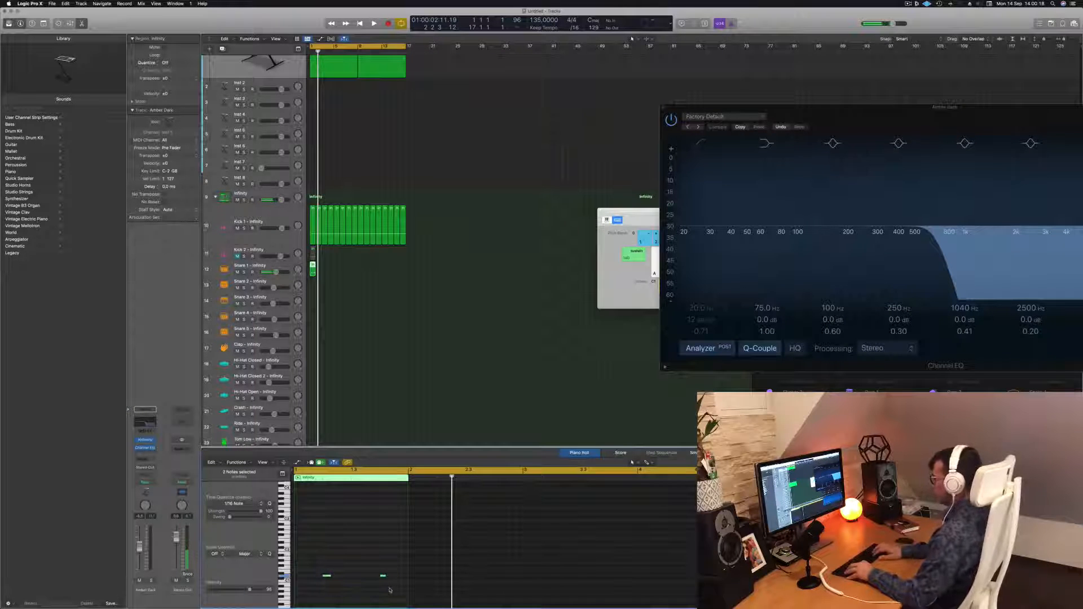
pyautogui.press('space')
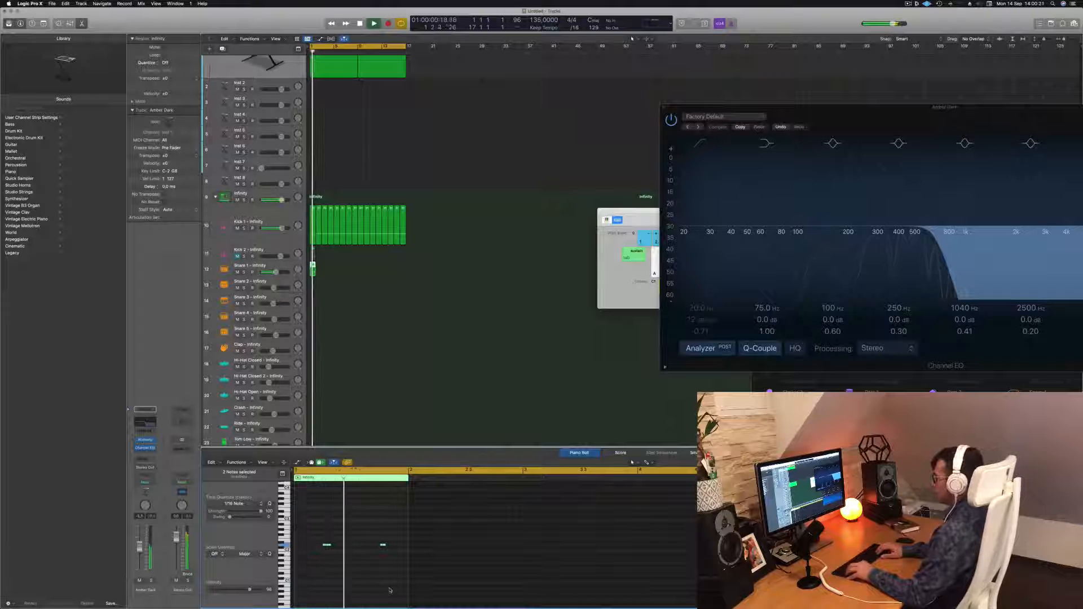
pyautogui.hotkey('alt', 'Up')
pyautogui.hotkey('alt', 'Up')
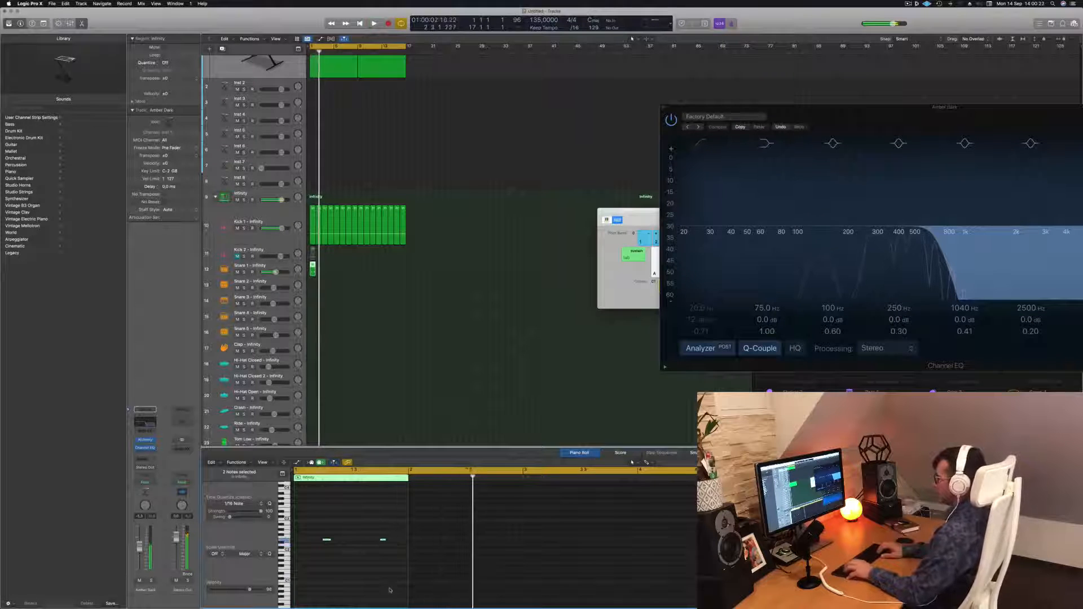
pyautogui.hotkey('alt', 'Up')
pyautogui.hotkey('alt', 'Up')
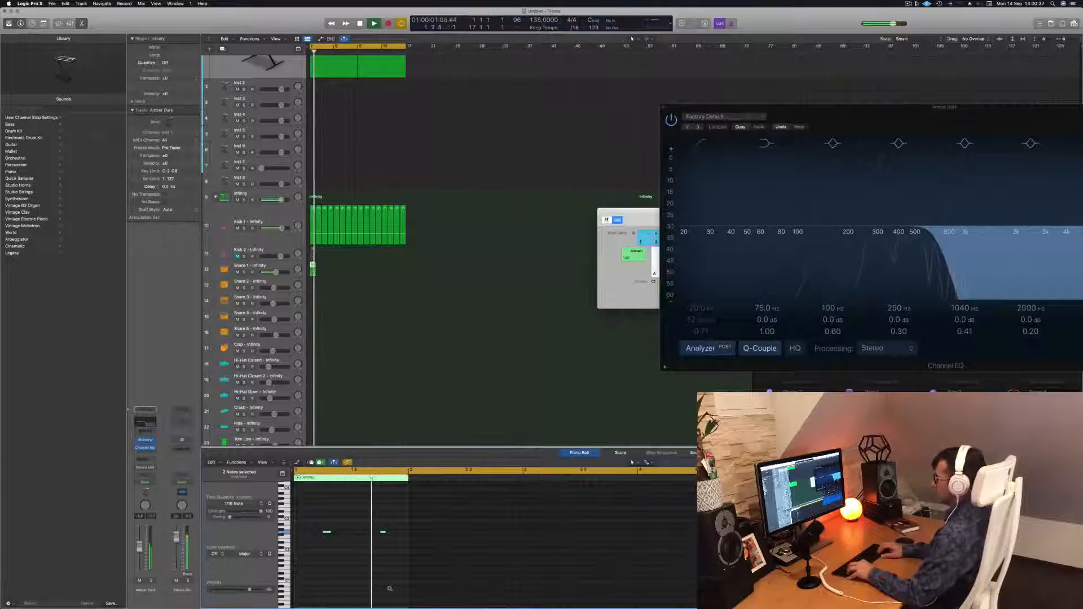
pyautogui.hotkey('alt', 'Down')
pyautogui.hotkey('alt', 'Down')
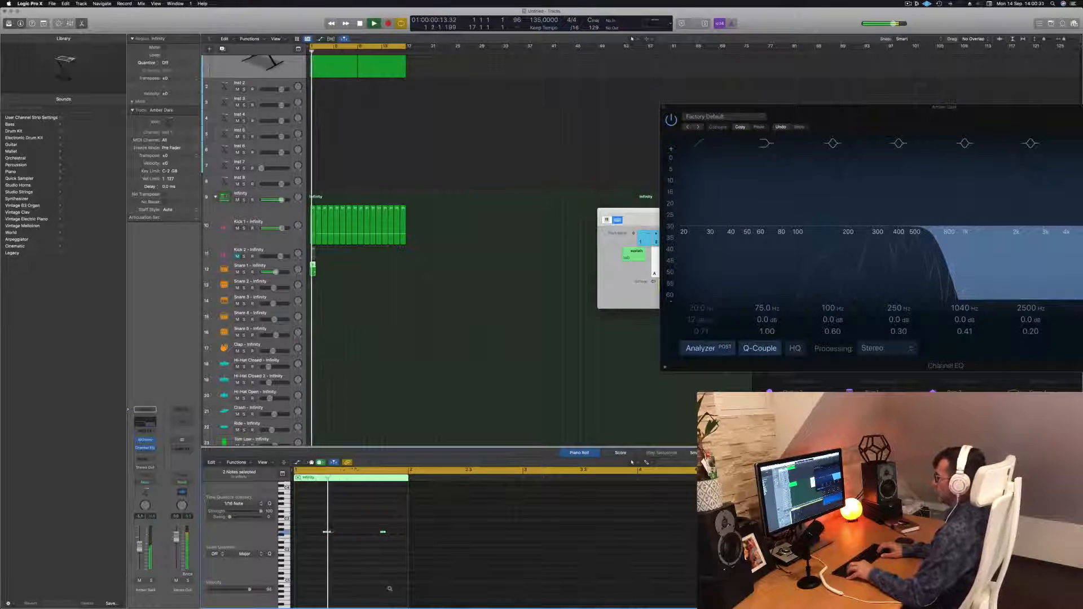
pyautogui.hotkey('alt', 'Up')
pyautogui.hotkey('alt', 'Up')
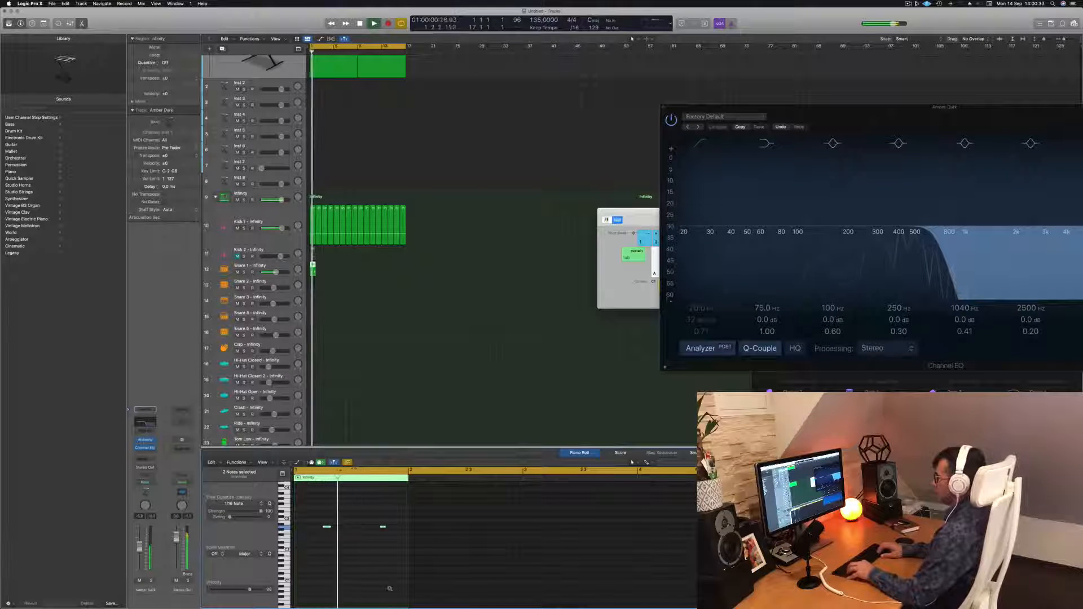
pyautogui.hotkey('alt', 'Down')
pyautogui.hotkey('alt', 'Down')
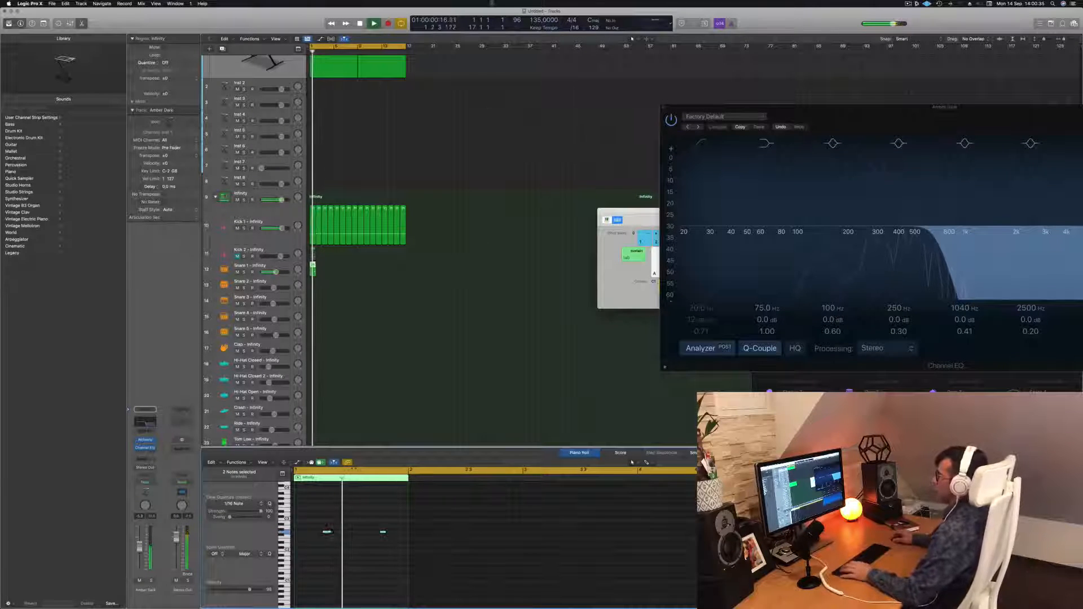
# Loop the snare region so it repeats alongside the kick for 16 bars.
pyautogui.moveTo(312, 269); pyautogui.dragTo(349, 290)
pyautogui.press('Return')
pyautogui.scroll(-1, 330, 304)
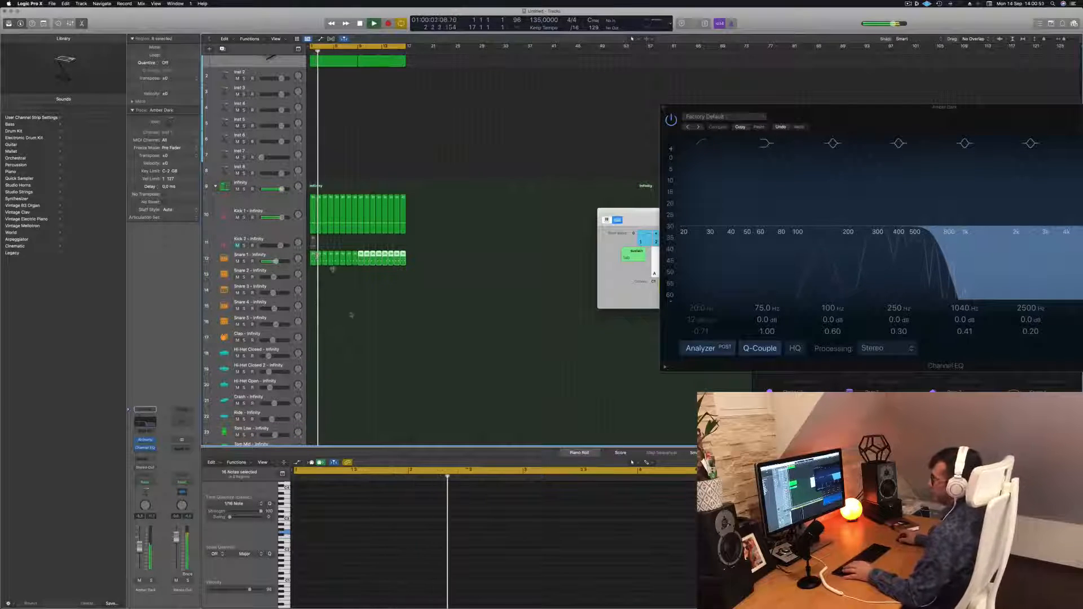
pyautogui.scroll(-2, 362, 324)
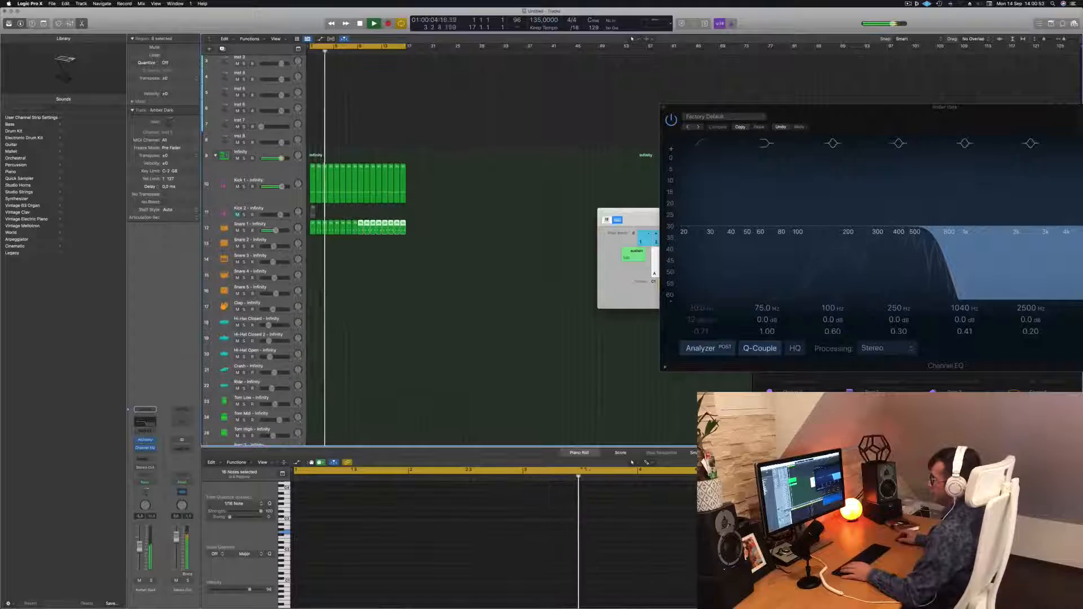
# Copy the snare region onto the Hi-Hat Open track and select it for editing.
pyautogui.click(313, 226)
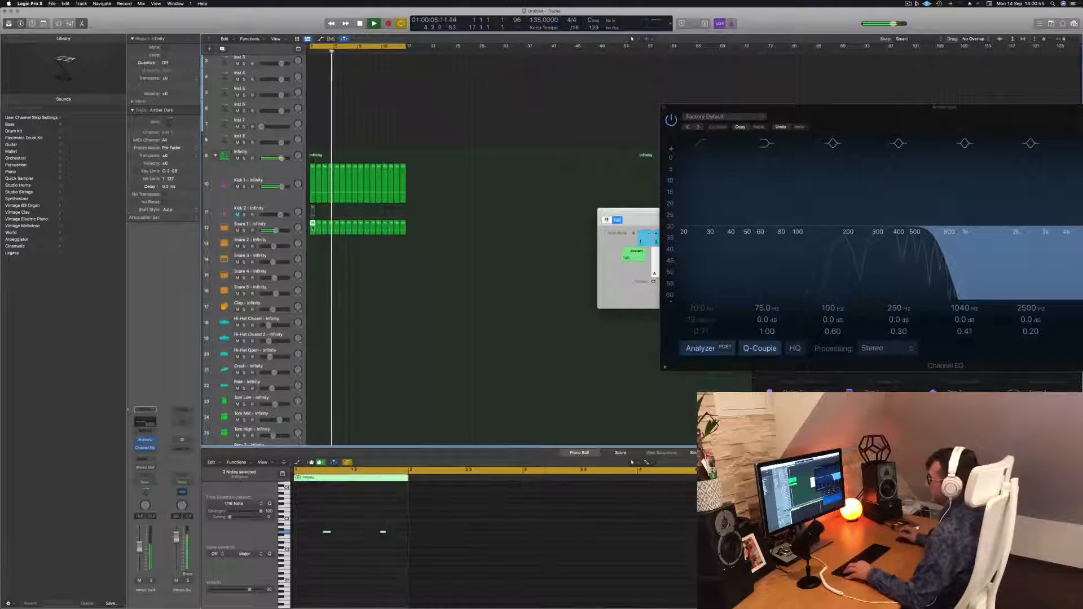
pyautogui.moveTo(313, 273); pyautogui.dragTo(313, 359)
pyautogui.moveTo(315, 519); pyautogui.dragTo(415, 559)
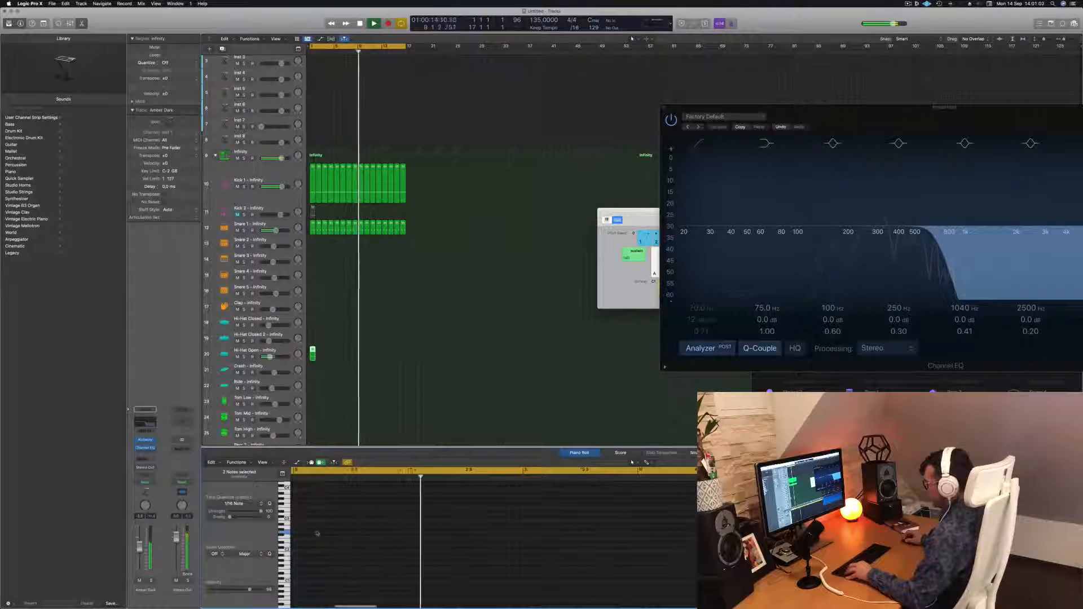
pyautogui.click(305, 349)
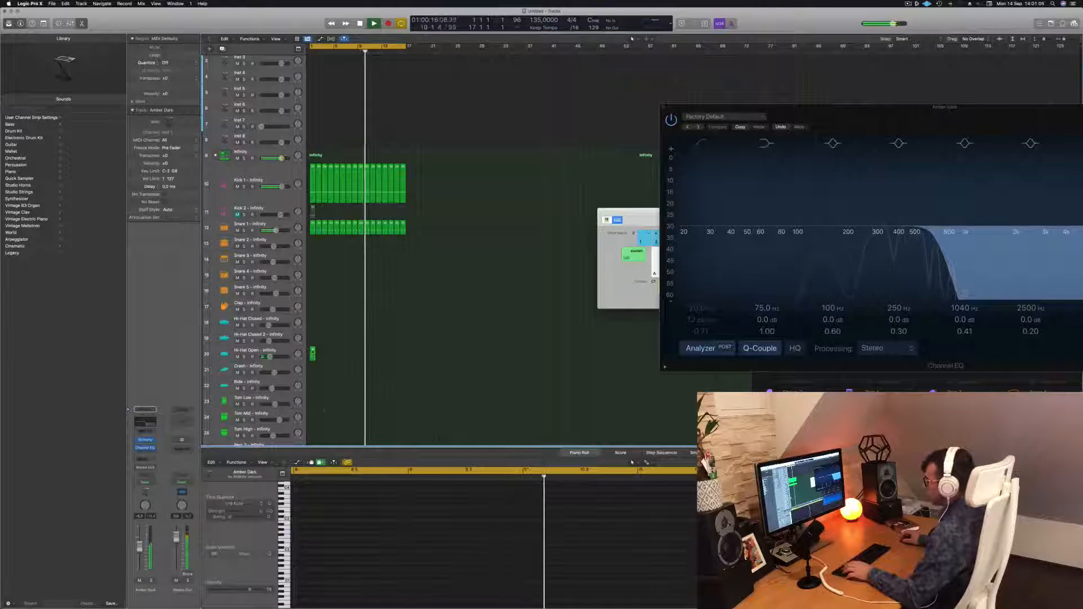
pyautogui.click(313, 353)
pyautogui.press('space')
# Duplicate the two hi-hat notes shifted onto the offbeats and play the pattern back.
pyautogui.moveTo(320, 521); pyautogui.dragTo(384, 558)
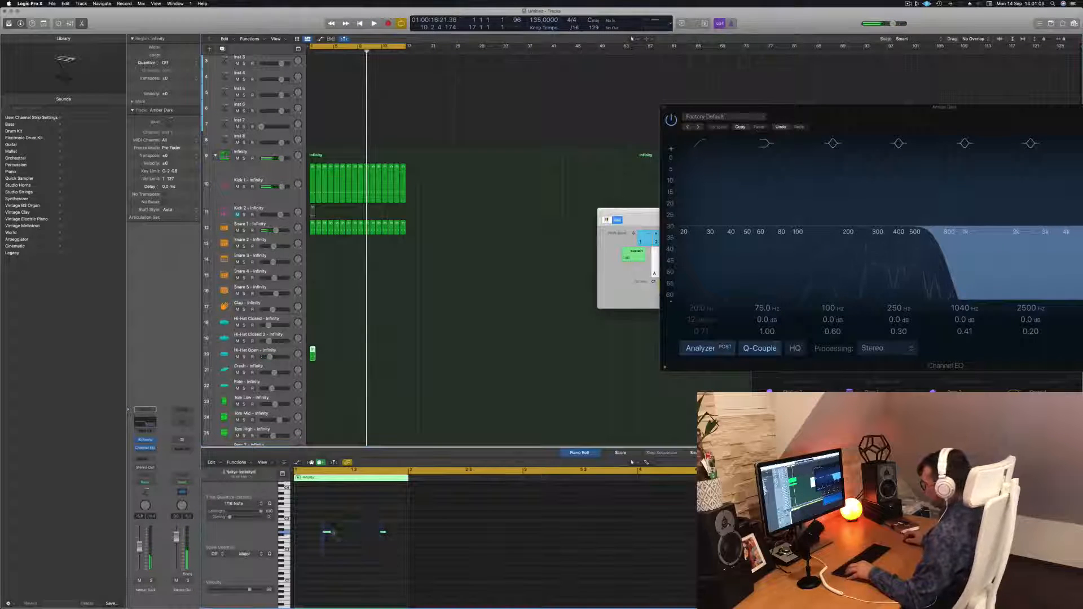
pyautogui.moveTo(326, 532)
pyautogui.mouseDown()
pyautogui.moveTo(309, 533)
pyautogui.moveTo(342, 538)
pyautogui.mouseUp()
pyautogui.press('space')
pyautogui.press('space')
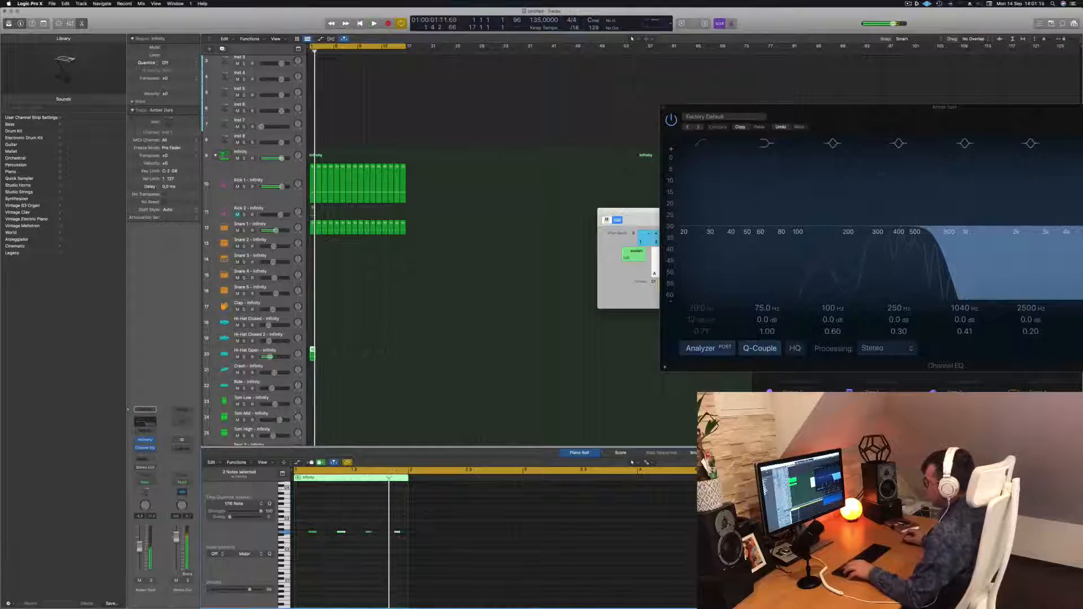
pyautogui.moveTo(410, 543); pyautogui.dragTo(409, 541)
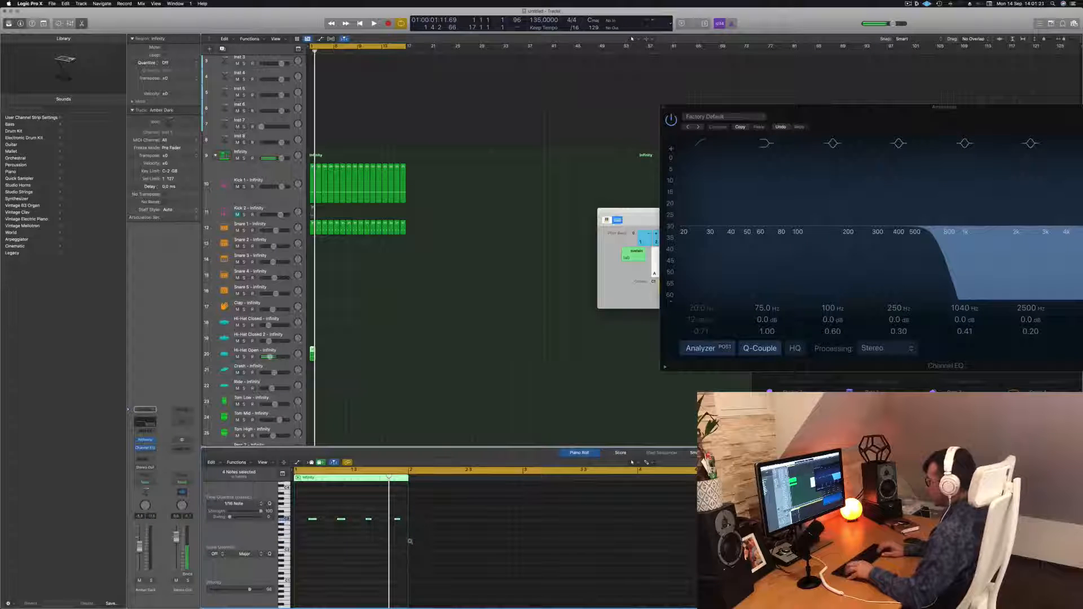
# Transpose the four open hi-hat notes downward during playback, auditioning several neighbouring pitches.
pyautogui.press('space')
pyautogui.hotkey('alt', 'Down')
pyautogui.hotkey('alt', 'Down')
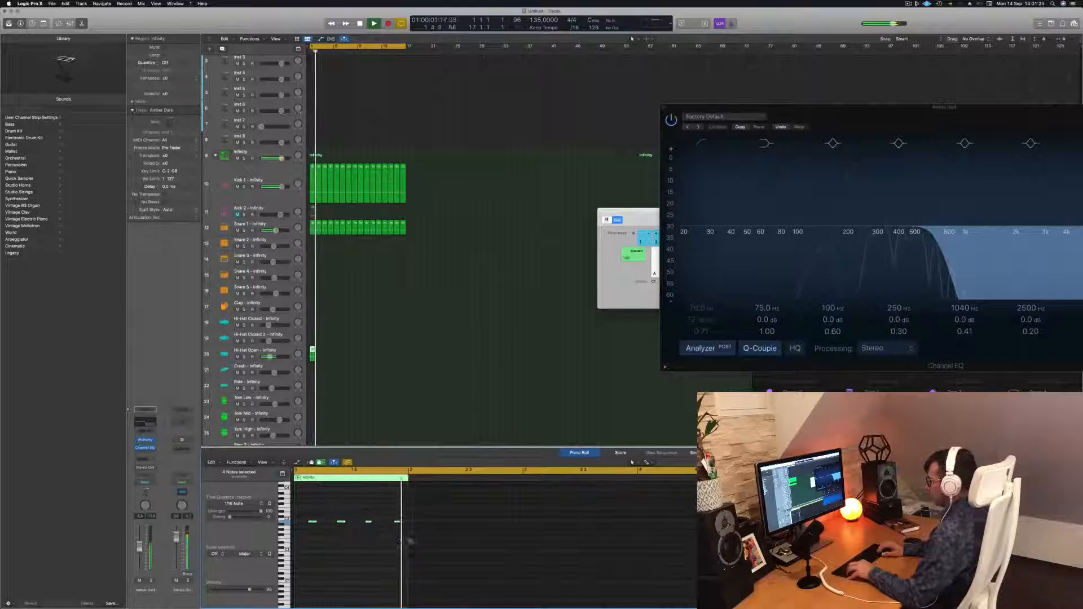
pyautogui.hotkey('alt', 'Down')
pyautogui.hotkey('alt', 'Down')
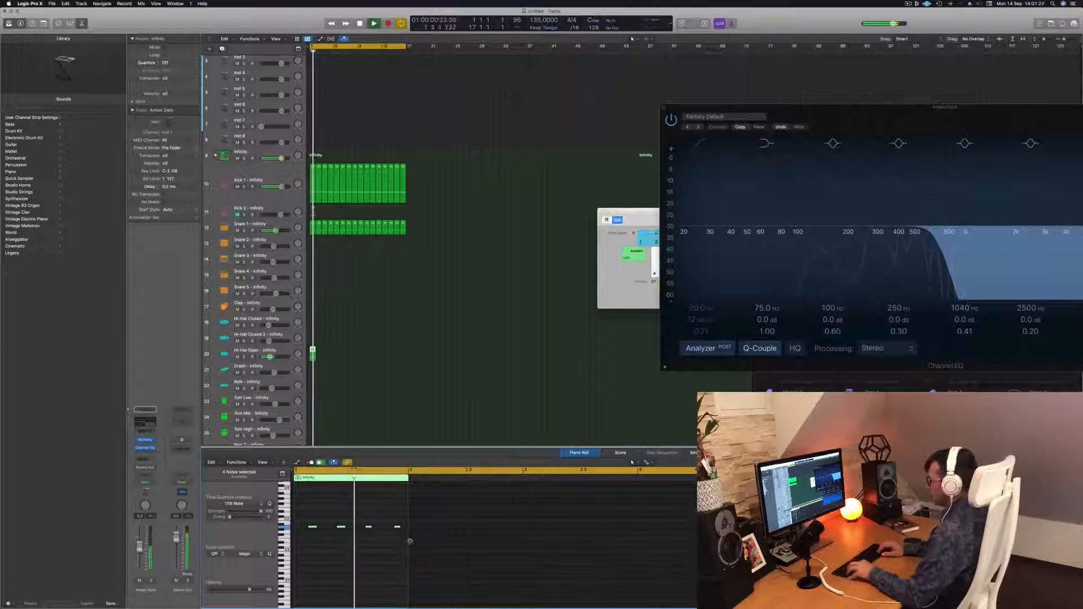
pyautogui.hotkey('alt', 'Up')
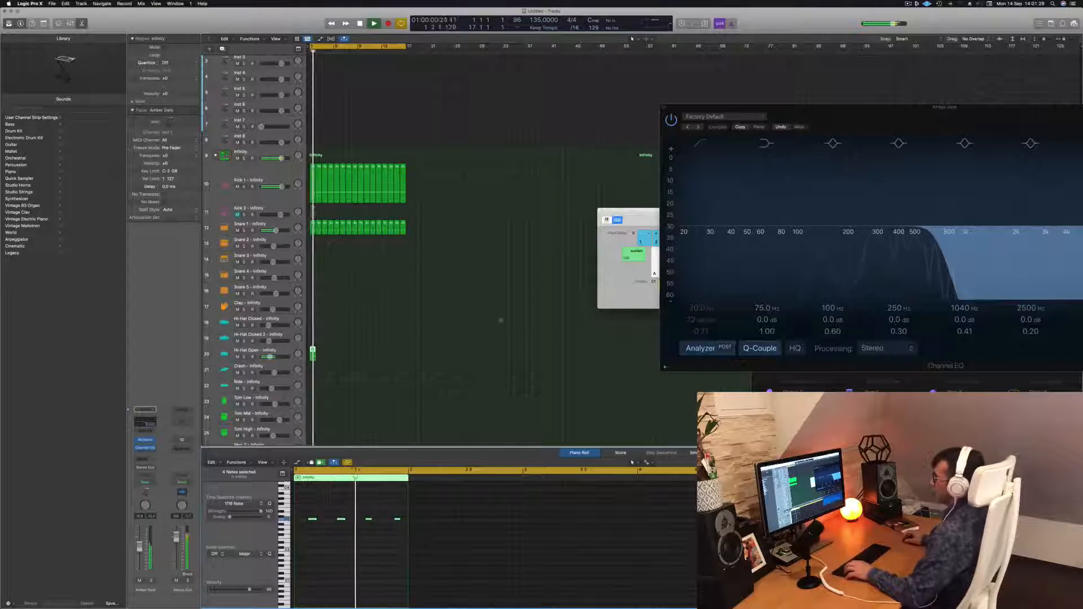
# Loop the open hi-hat region so it repeats for 16 bars alongside the kick and snare.
pyautogui.moveTo(312, 352); pyautogui.dragTo(327, 355)
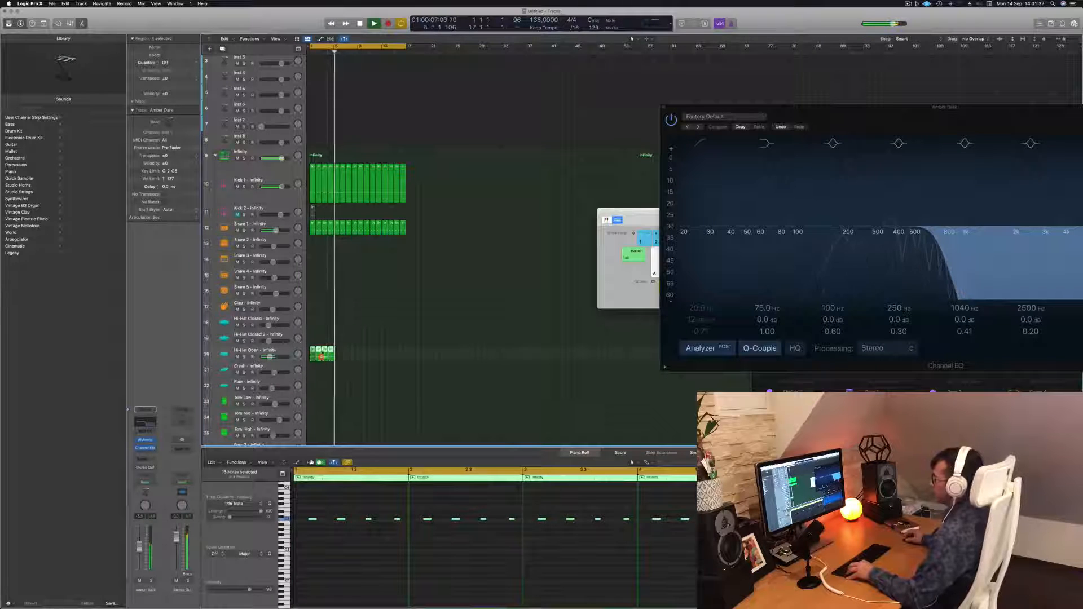
pyautogui.moveTo(337, 354); pyautogui.dragTo(361, 355)
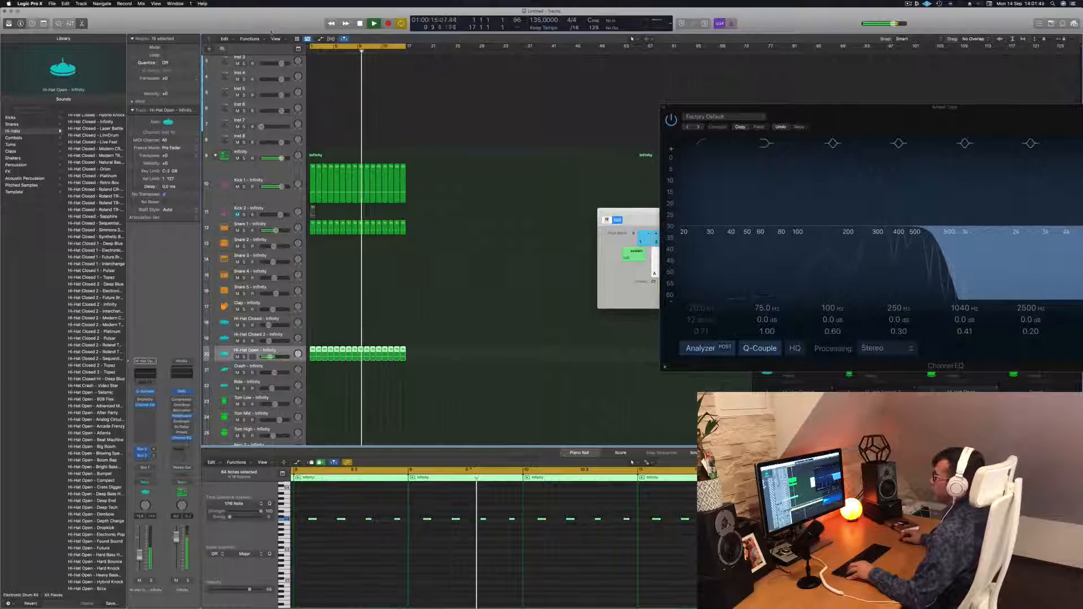
# Copy the snare region onto the Tom Low track and select a single note inside it.
pyautogui.click(44, 23)
pyautogui.click(125, 41)
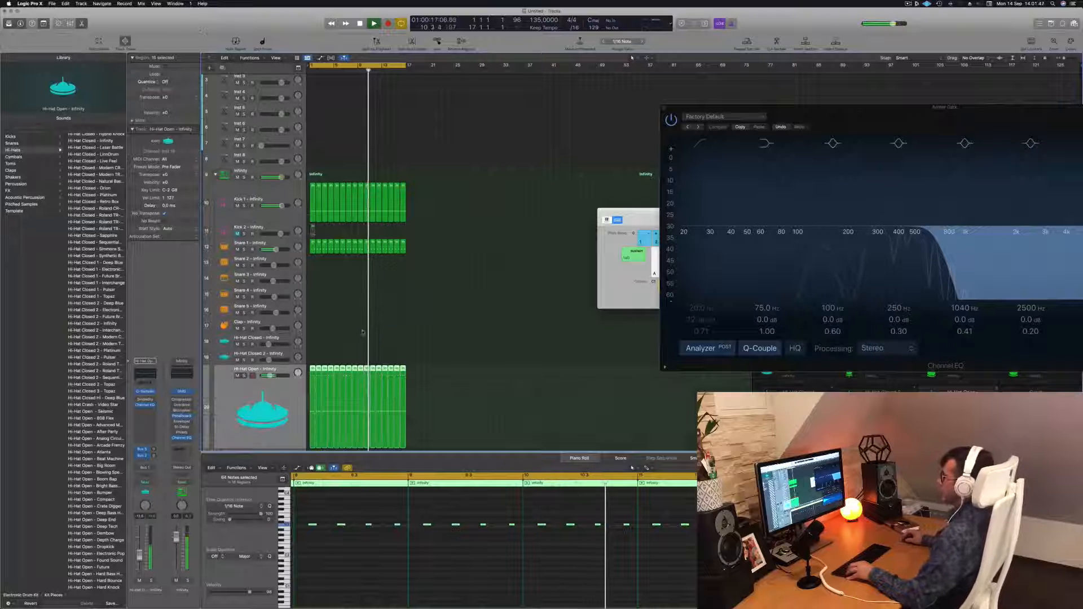
pyautogui.scroll(-5, 354, 309)
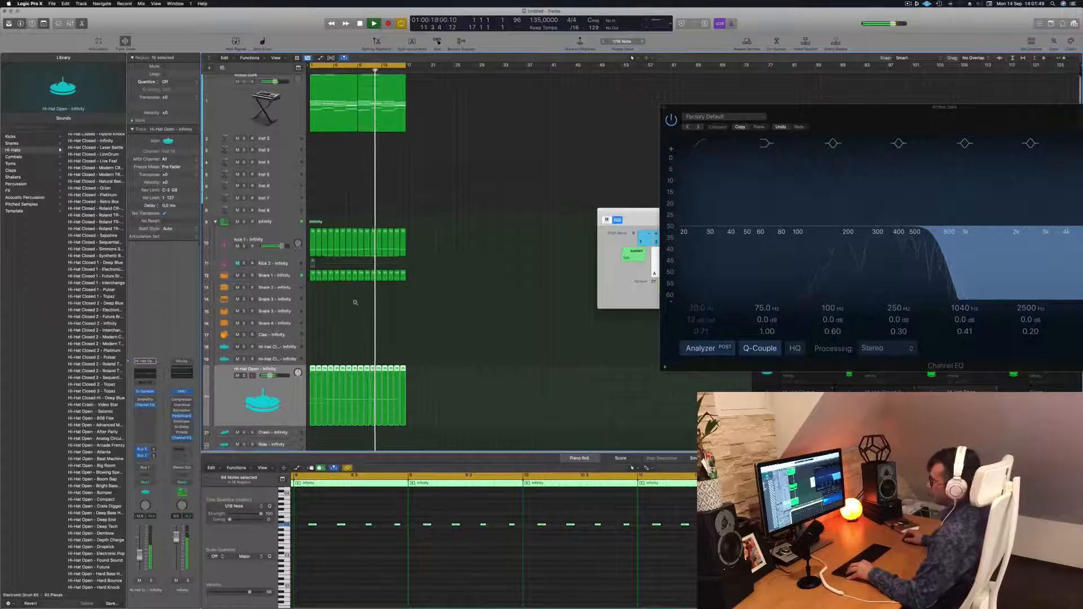
pyautogui.scroll(-2, 355, 281)
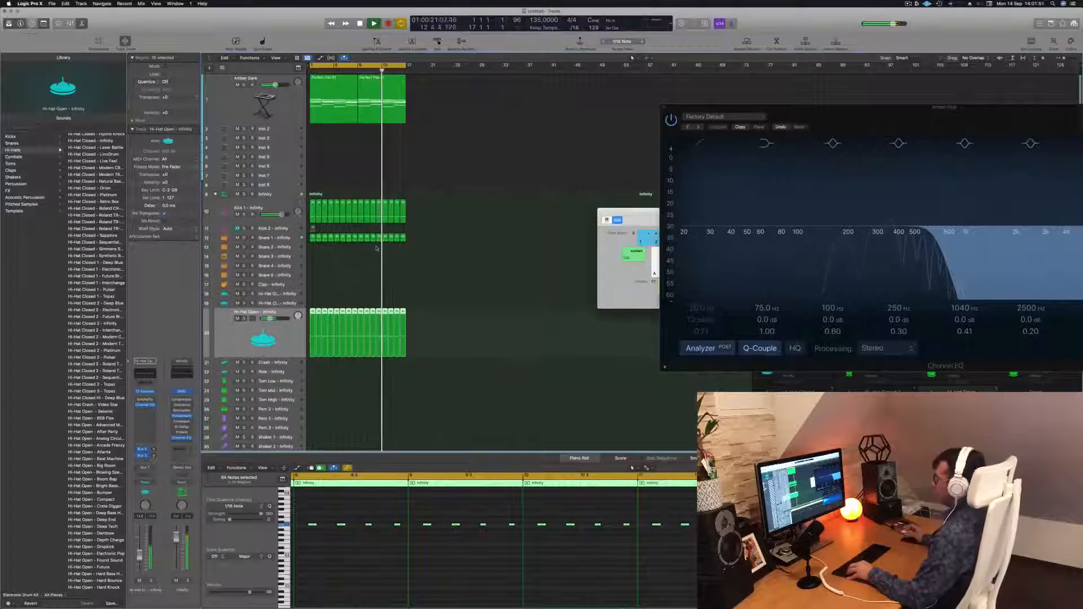
pyautogui.click(354, 264)
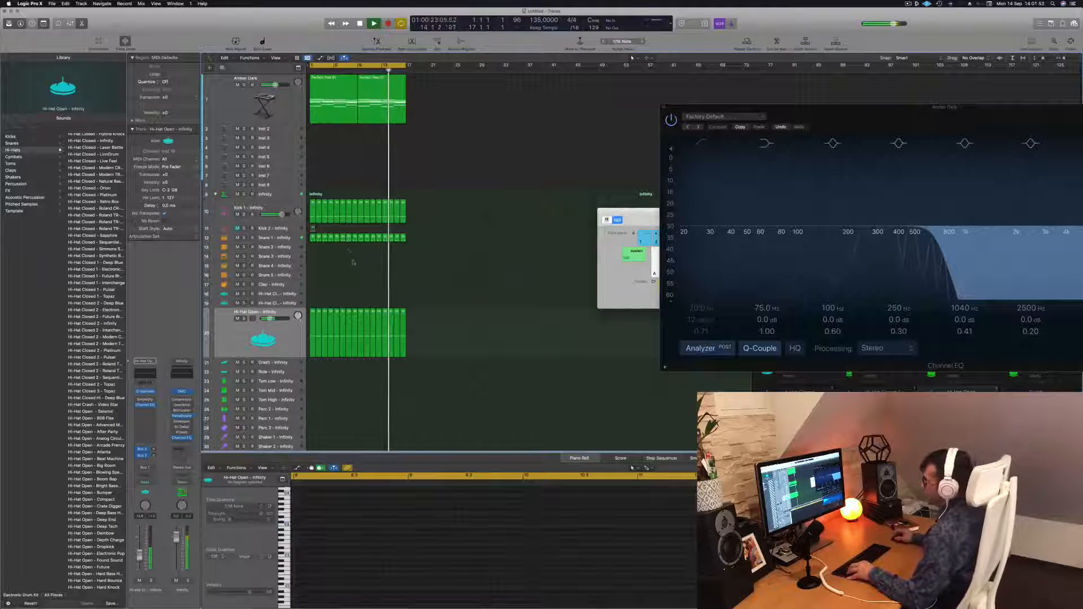
pyautogui.press('space')
pyautogui.scroll(-2, 351, 297)
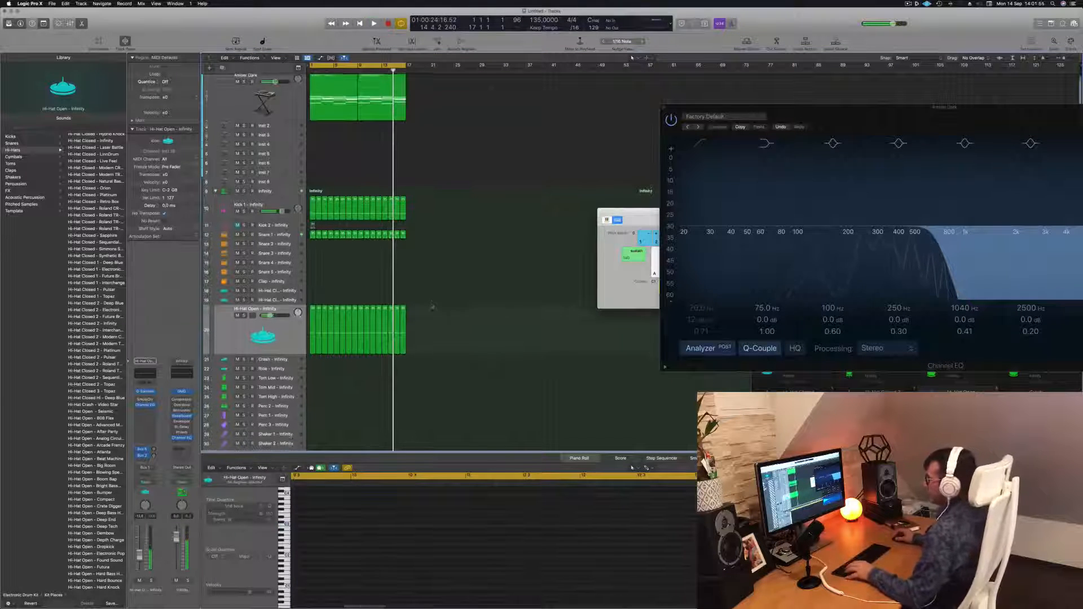
pyautogui.click(313, 225)
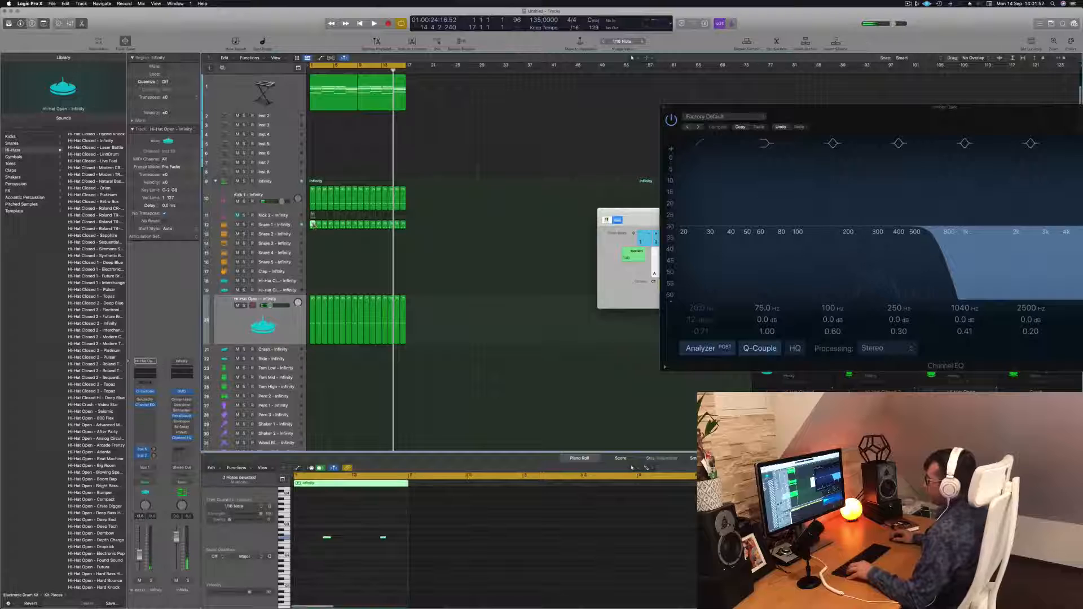
pyautogui.moveTo(313, 225); pyautogui.dragTo(312, 367)
pyautogui.moveTo(303, 525); pyautogui.dragTo(432, 567)
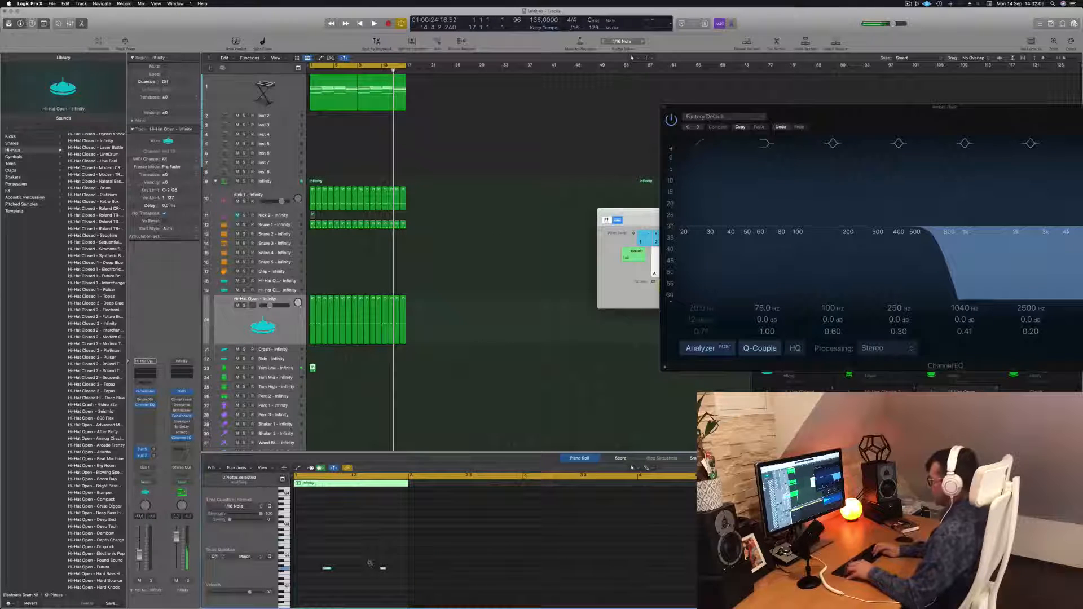
pyautogui.moveTo(374, 556); pyautogui.dragTo(313, 582)
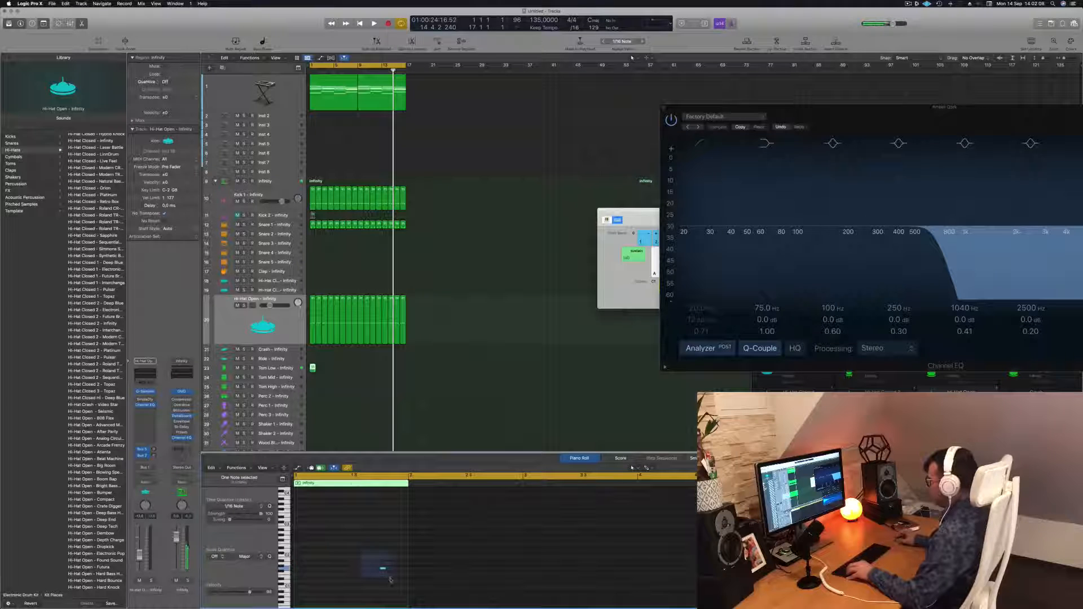
# Move the tom note to a lower pitch while the pattern plays.
pyautogui.press('space')
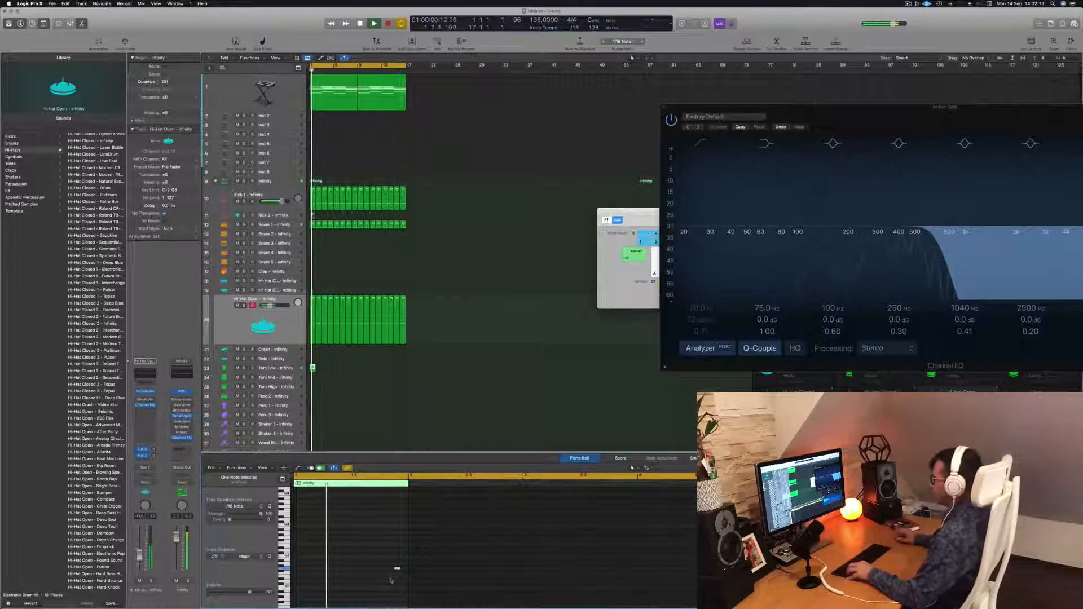
pyautogui.press('space')
pyautogui.press('space')
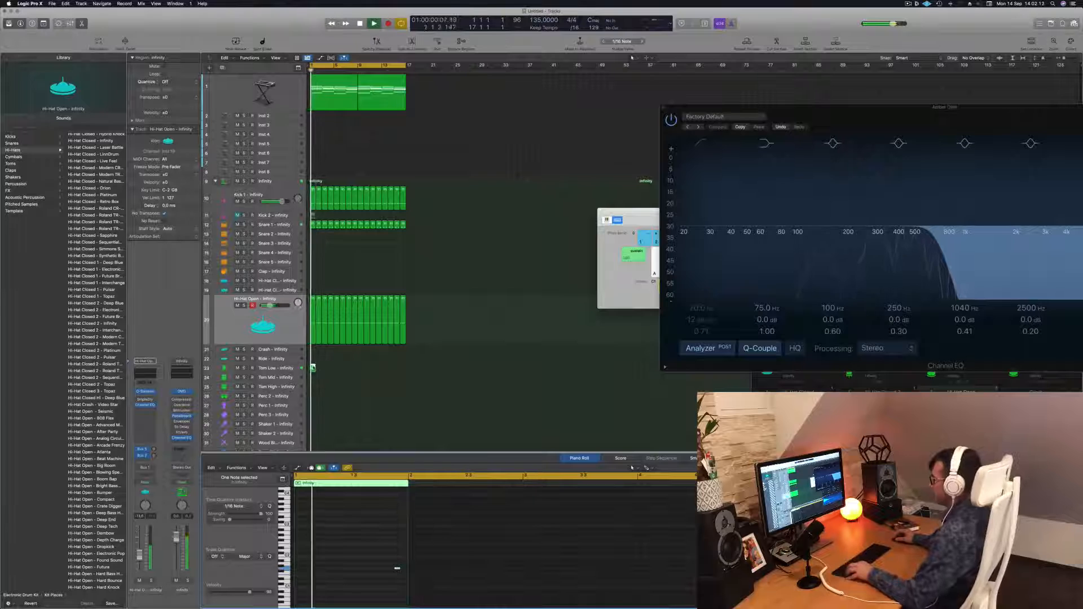
pyautogui.moveTo(370, 540); pyautogui.dragTo(411, 588)
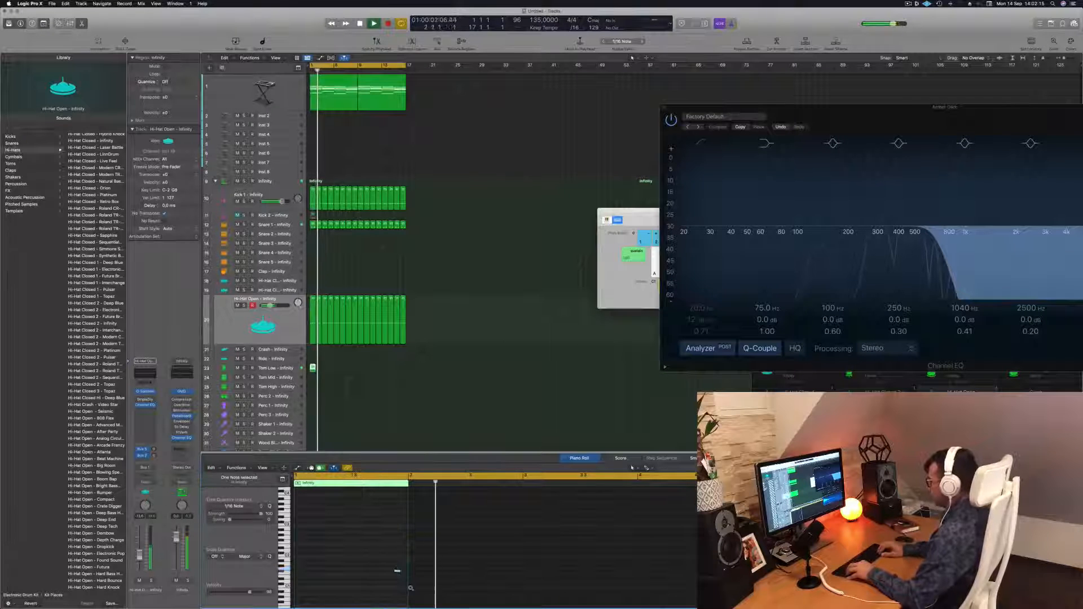
# Play the beat back several times to audition the tom note.
pyautogui.press('space')
pyautogui.press('space')
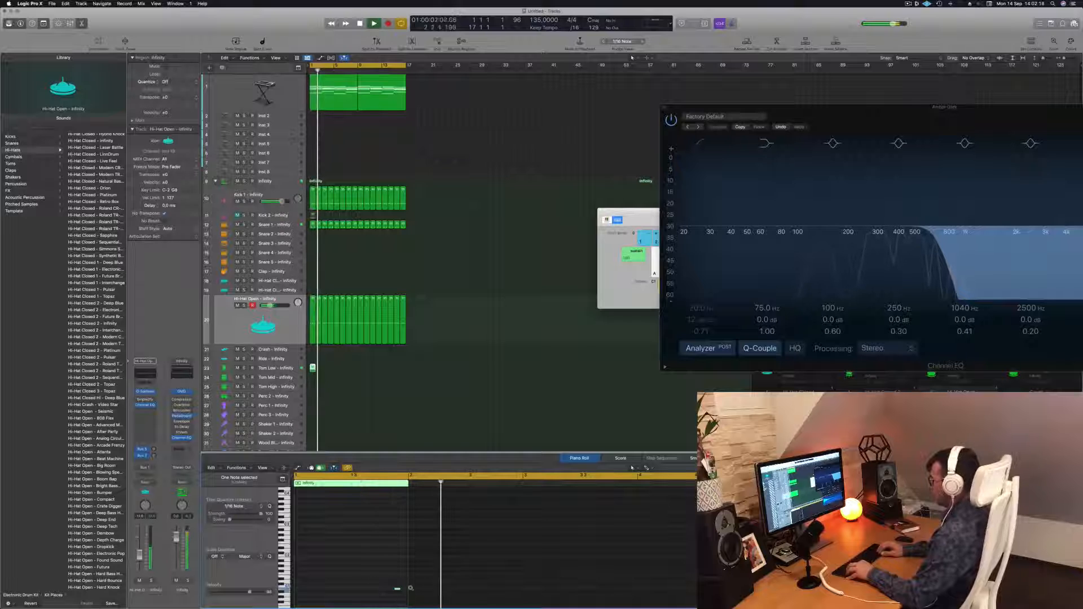
pyautogui.press('space')
pyautogui.press('space')
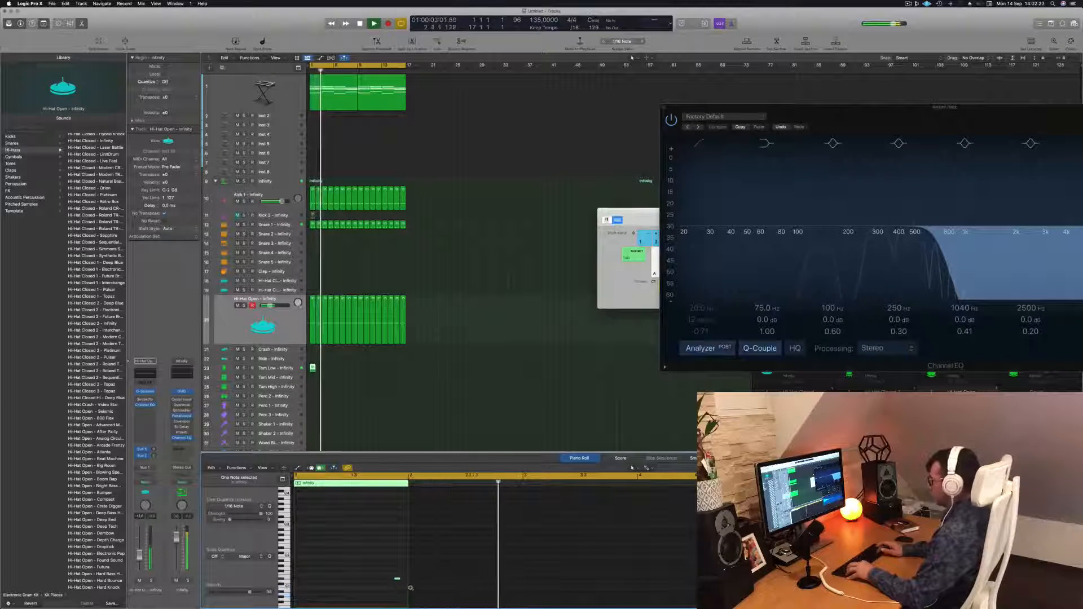
pyautogui.press('space')
pyautogui.press('space')
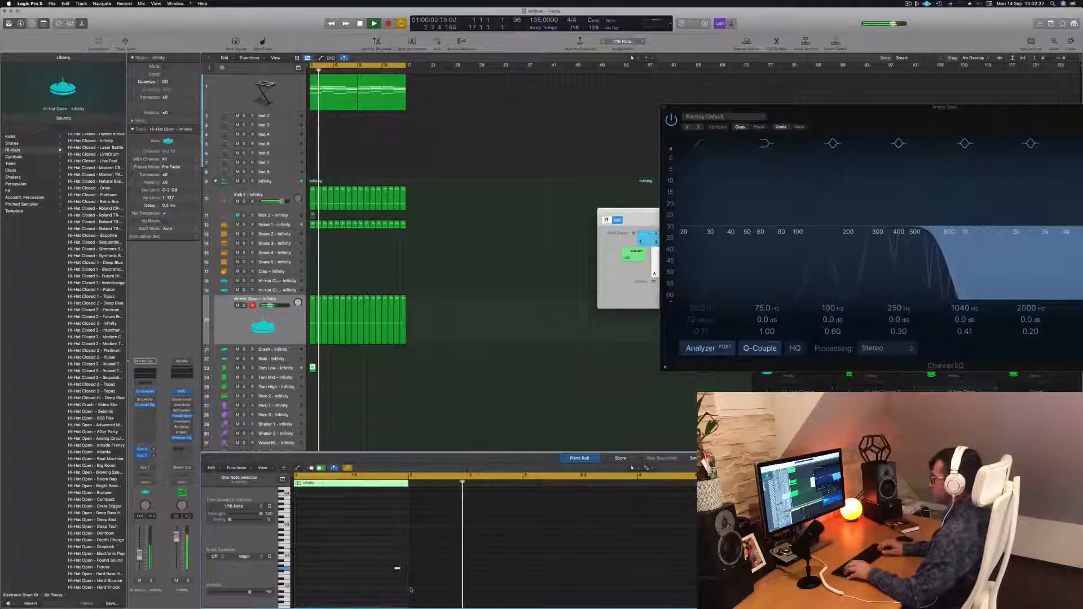
pyautogui.press('space')
pyautogui.press('space')
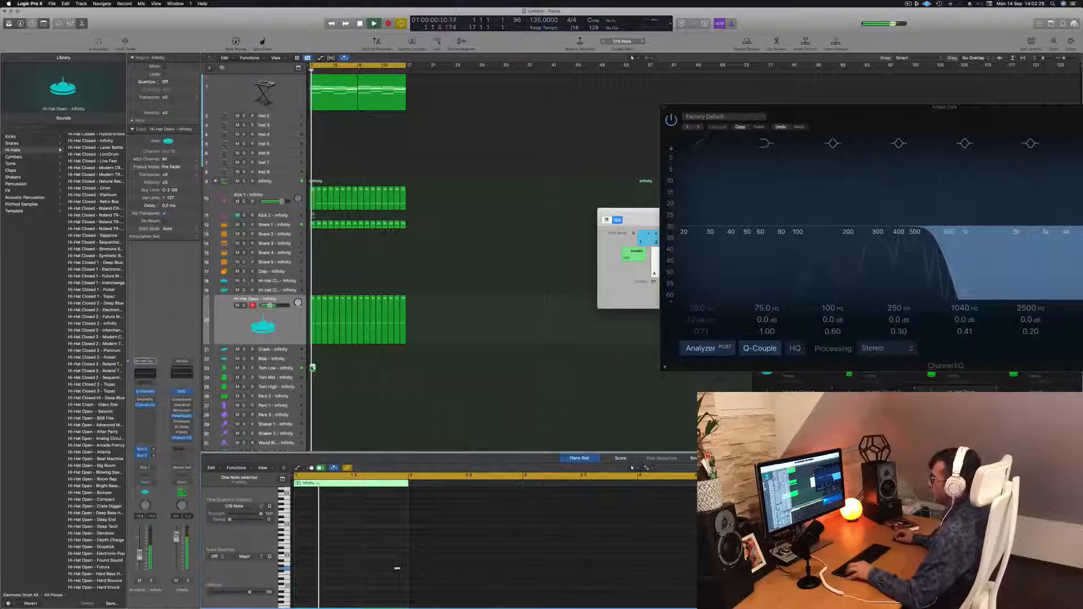
# Loop the tom region across 16 bars.
pyautogui.moveTo(313, 368); pyautogui.dragTo(361, 373)
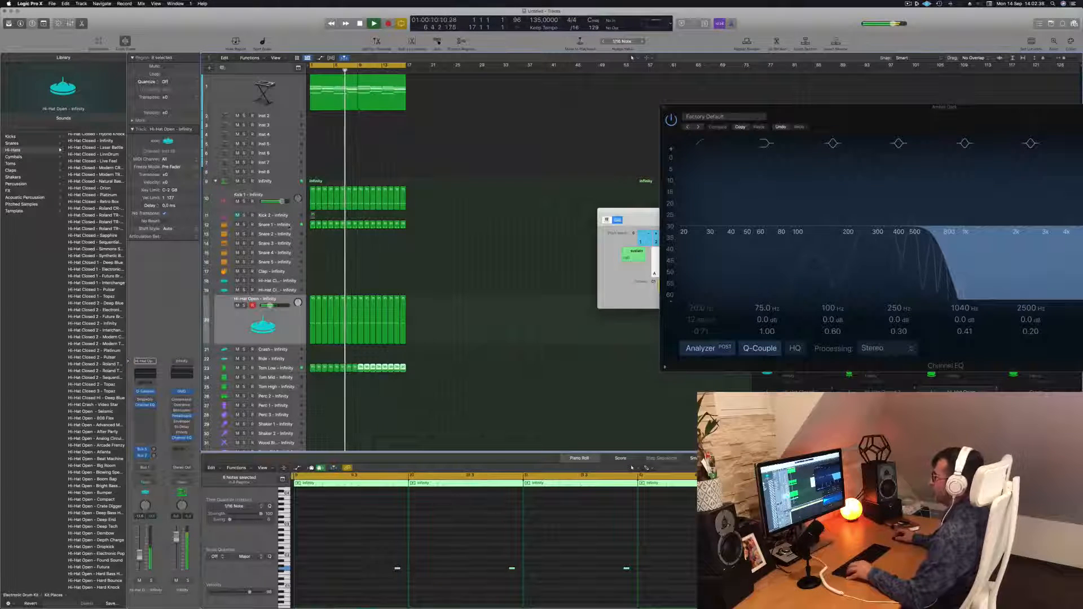
pyautogui.click(276, 225)
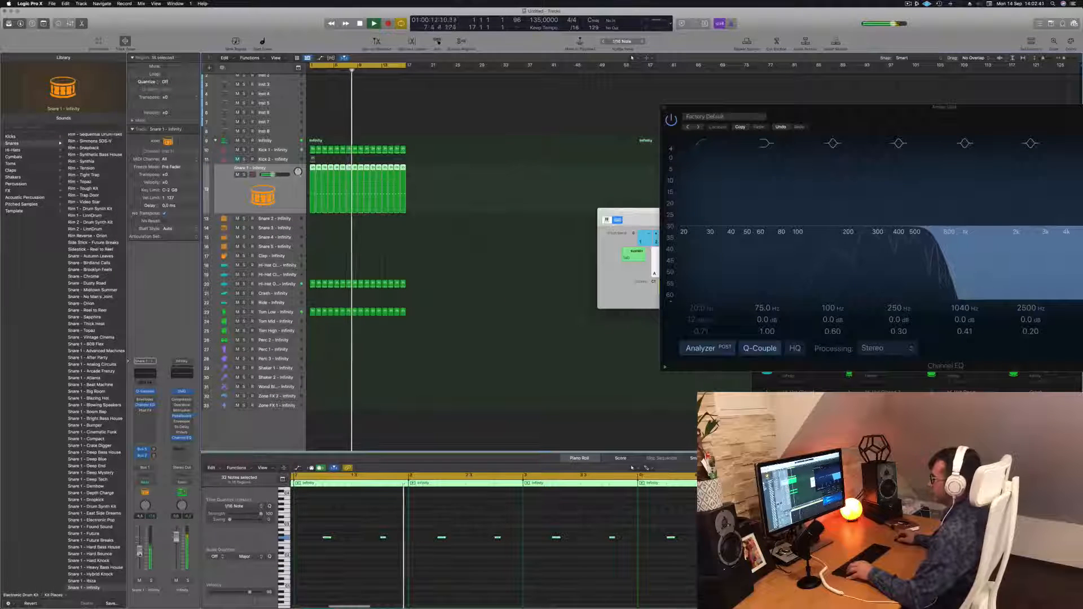
pyautogui.click(340, 336)
pyautogui.scroll(2, 320, 330)
# Copy the hi-hat region onto the Hi-Hat Closed track and lengthen it in the piano roll.
pyautogui.click(313, 292)
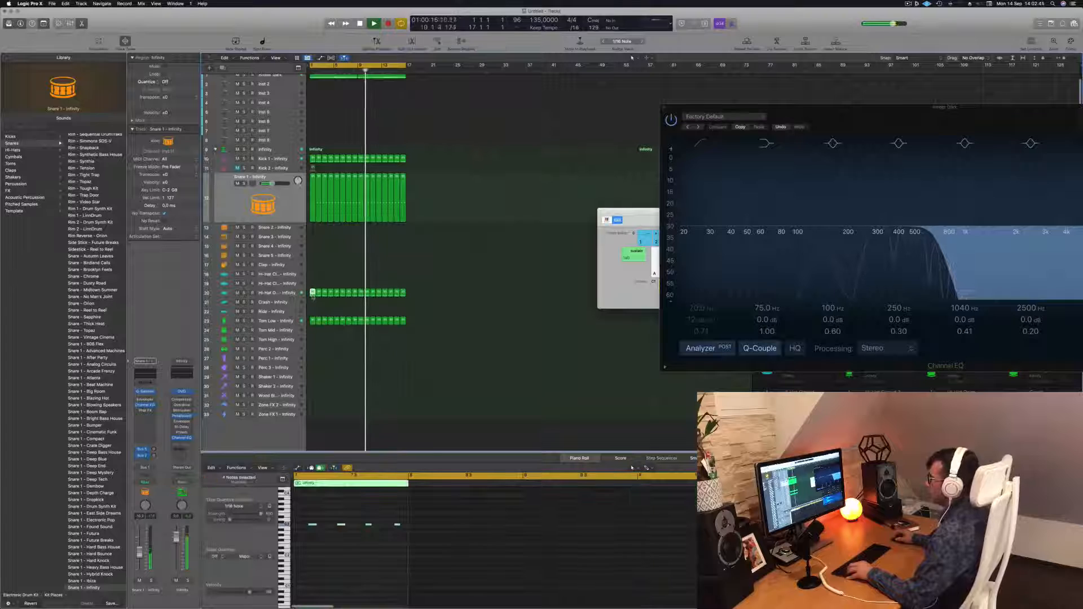
pyautogui.moveTo(312, 292); pyautogui.dragTo(312, 274)
pyautogui.moveTo(307, 517); pyautogui.dragTo(418, 541)
pyautogui.click(311, 526)
pyautogui.moveTo(311, 525); pyautogui.dragTo(301, 530)
pyautogui.press('super+Right')
pyautogui.press('super+Right')
pyautogui.press('super+Right')
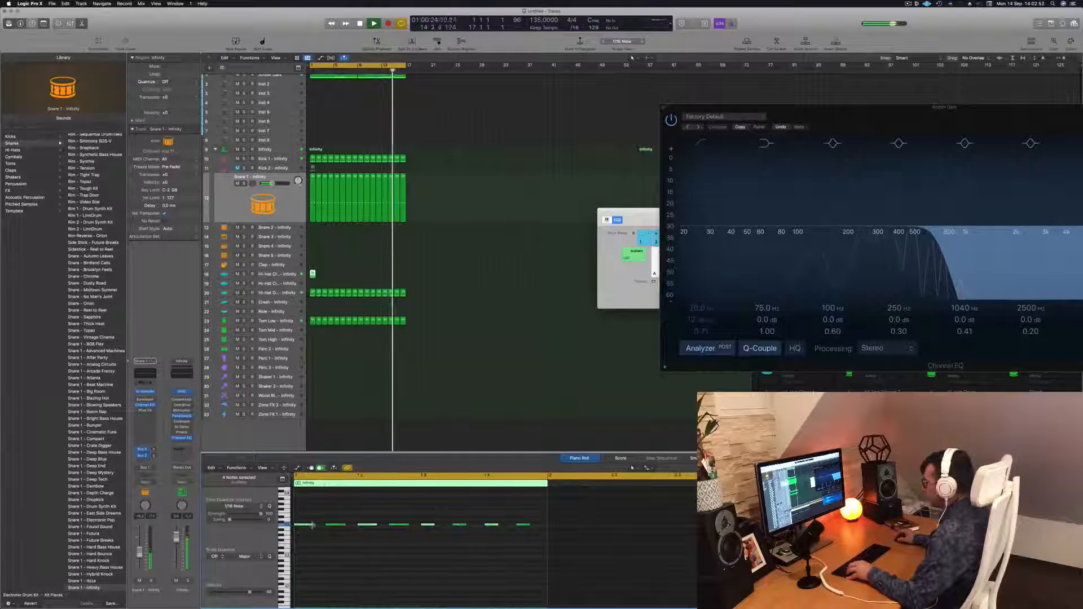
# Select all the closed hi-hat notes, nudge them into place, and play the pattern.
pyautogui.press('super+a')
pyautogui.moveTo(311, 527); pyautogui.dragTo(319, 531)
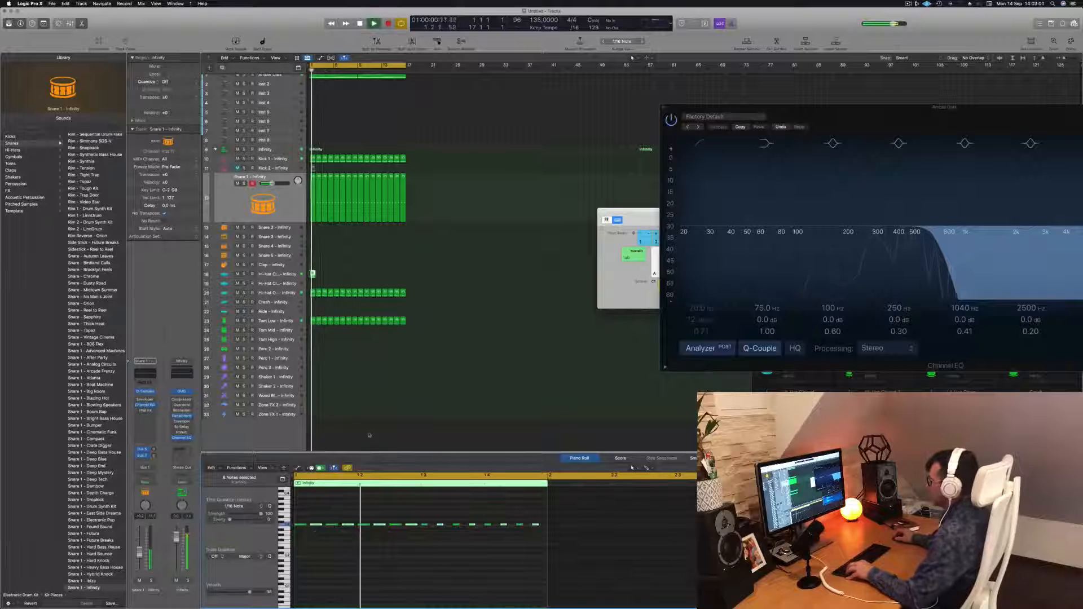
pyautogui.press('space')
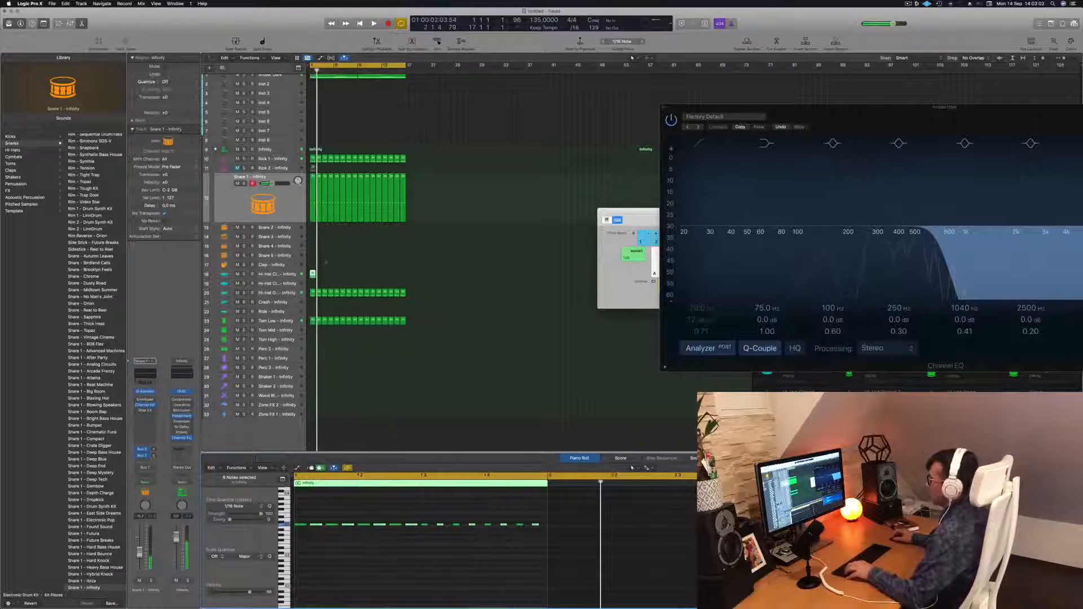
# Loop the closed hi-hat region across 16 bars.
pyautogui.moveTo(312, 276); pyautogui.dragTo(440, 280)
pyautogui.press('super+Right')
pyautogui.press('super+Right')
pyautogui.press('super+Right')
pyautogui.press('super+Right')
pyautogui.press('super+Left')
pyautogui.press('super+Left')
pyautogui.press('super+Left')
pyautogui.press('super+Left')
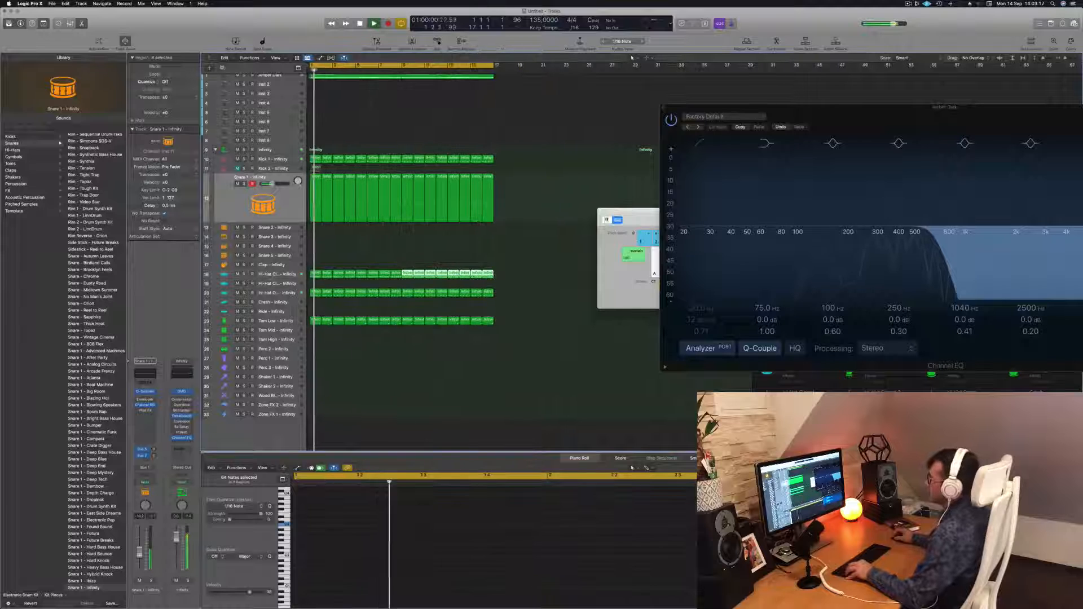
# Copy the tom region onto the Perc 1 track.
pyautogui.click(273, 275)
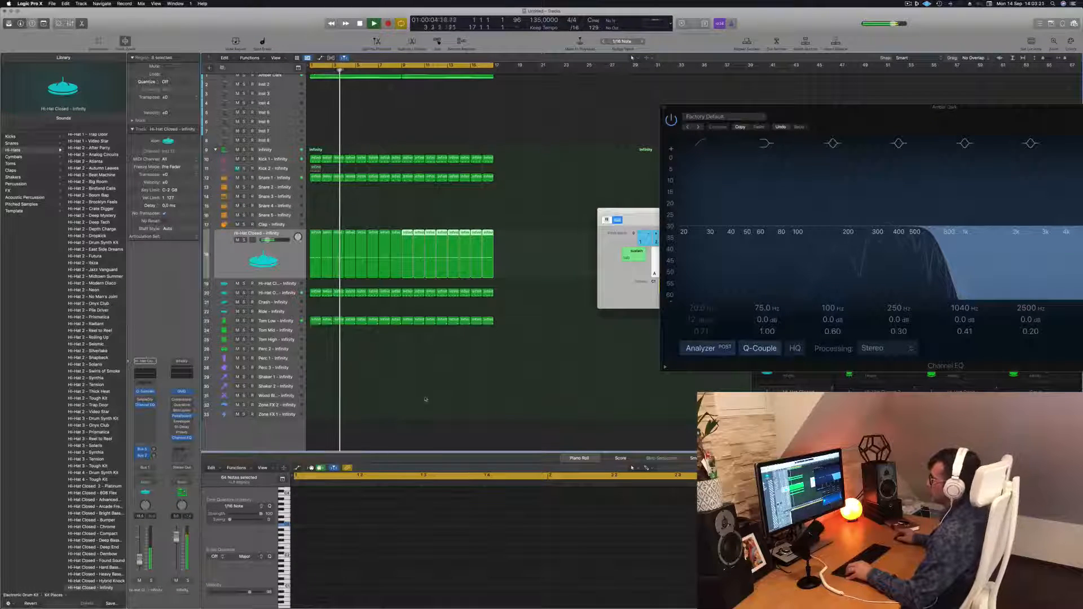
pyautogui.click(371, 377)
pyautogui.press('super+Left')
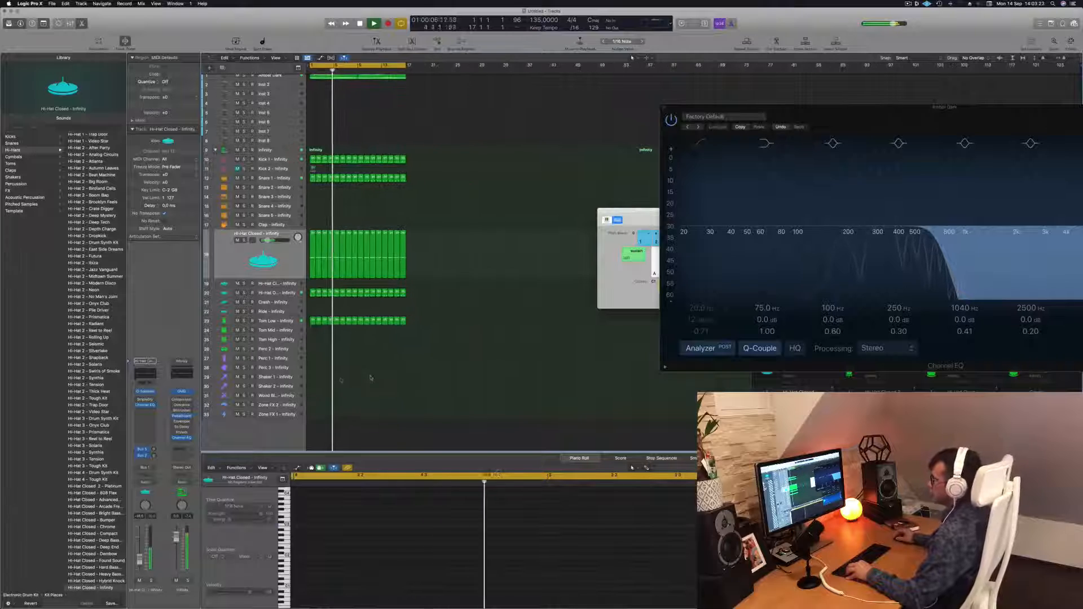
pyautogui.click(312, 321)
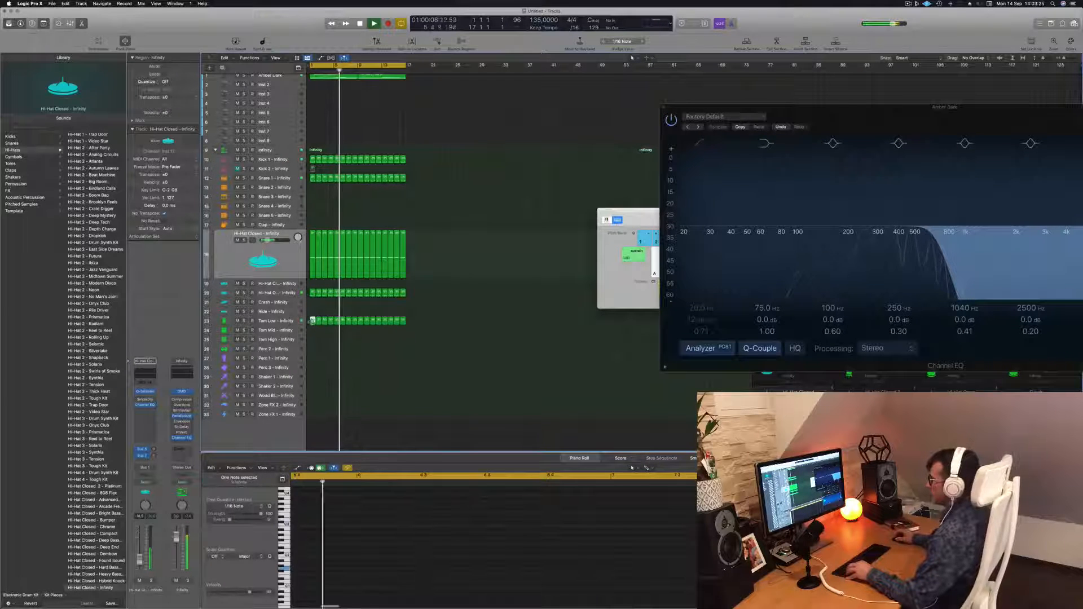
pyautogui.moveTo(312, 321); pyautogui.dragTo(314, 361)
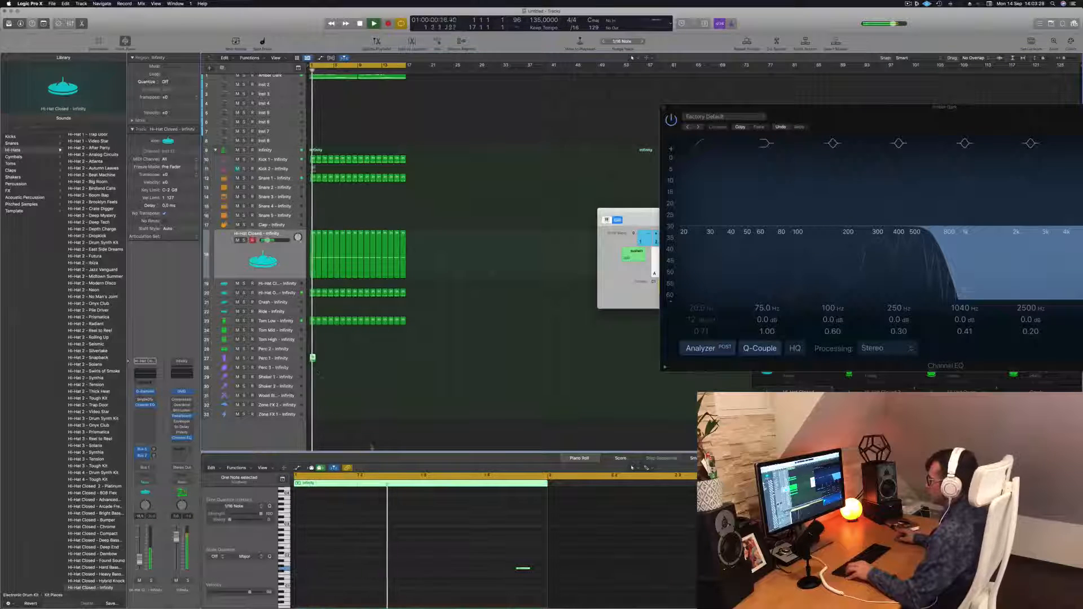
# Move the percussion note to a lower pitch and play it back from the start.
pyautogui.moveTo(504, 559); pyautogui.dragTo(537, 577)
pyautogui.press('space')
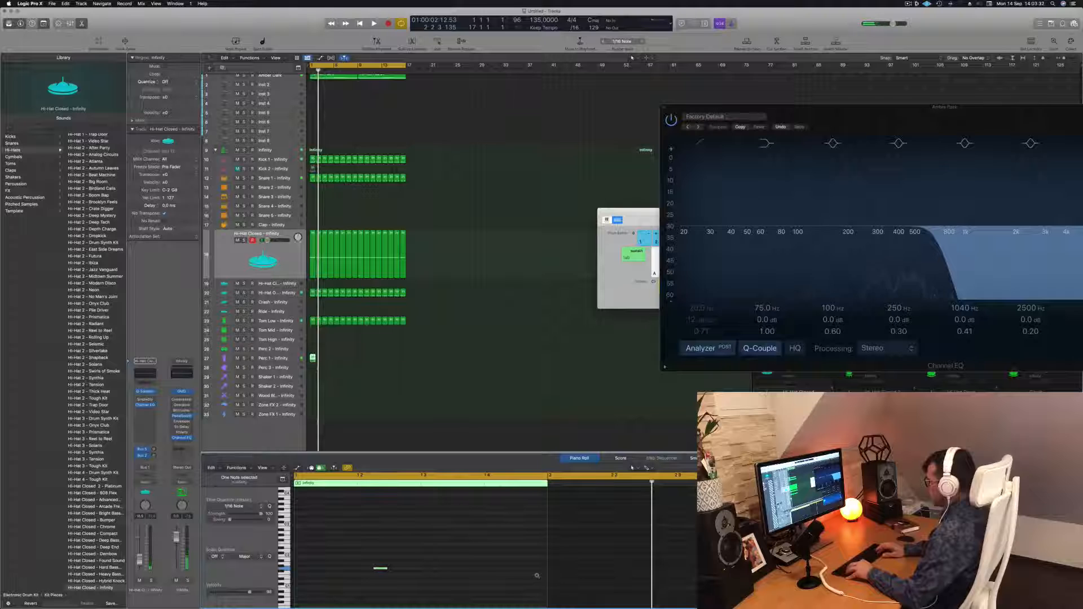
pyautogui.press('space')
pyautogui.press('Return')
pyautogui.press('Return')
# Duplicate the percussion note twice at later positions in the bar.
pyautogui.moveTo(348, 569); pyautogui.dragTo(477, 572)
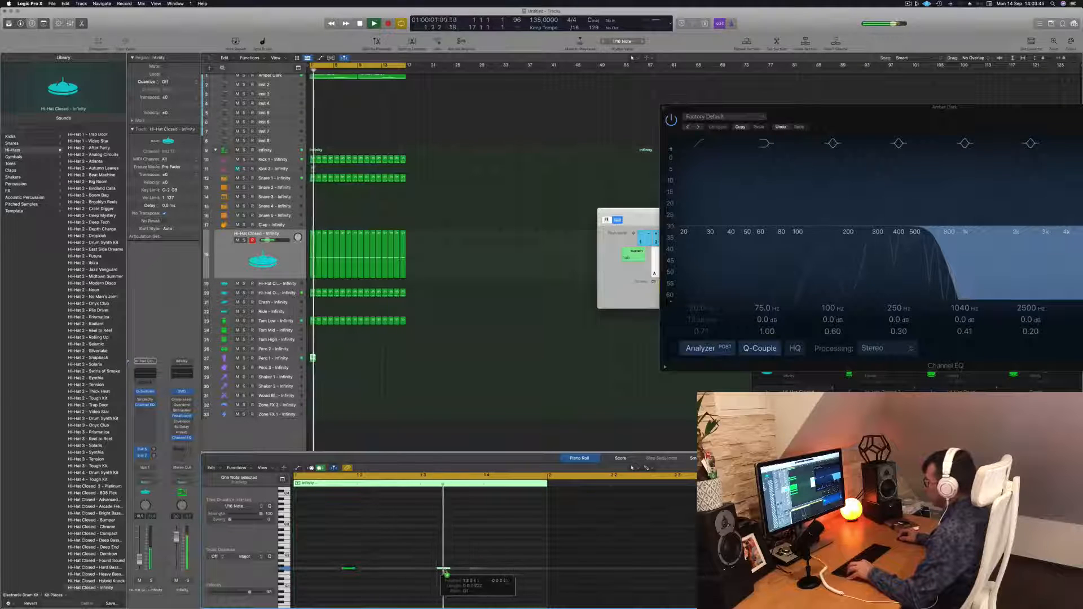
pyautogui.moveTo(476, 570); pyautogui.dragTo(432, 574)
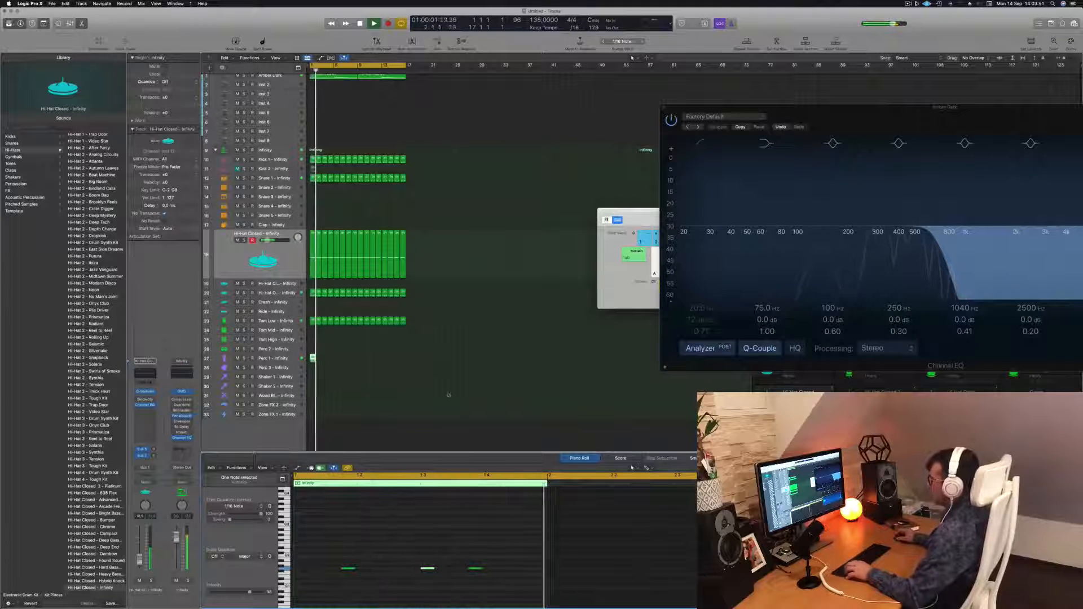
# Loop the percussion region across 16 bars.
pyautogui.moveTo(313, 360); pyautogui.dragTo(360, 361)
pyautogui.keyDown('shift'); pyautogui.click(313, 359); pyautogui.keyUp('shift')
pyautogui.click(312, 358)
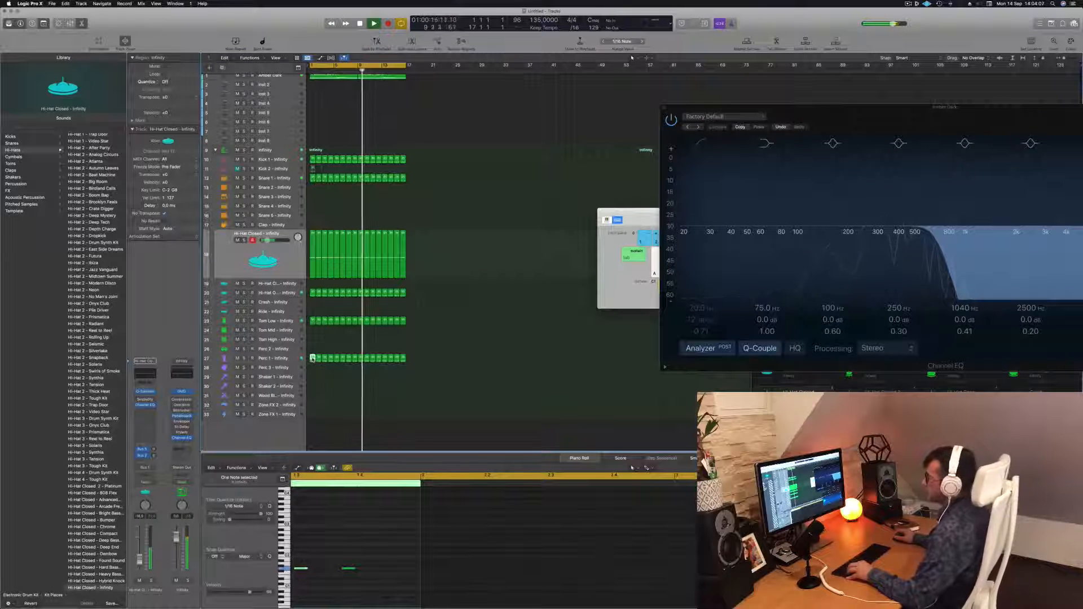
# Copy the percussion region onto the Perc 2 track and play it back.
pyautogui.click(309, 360)
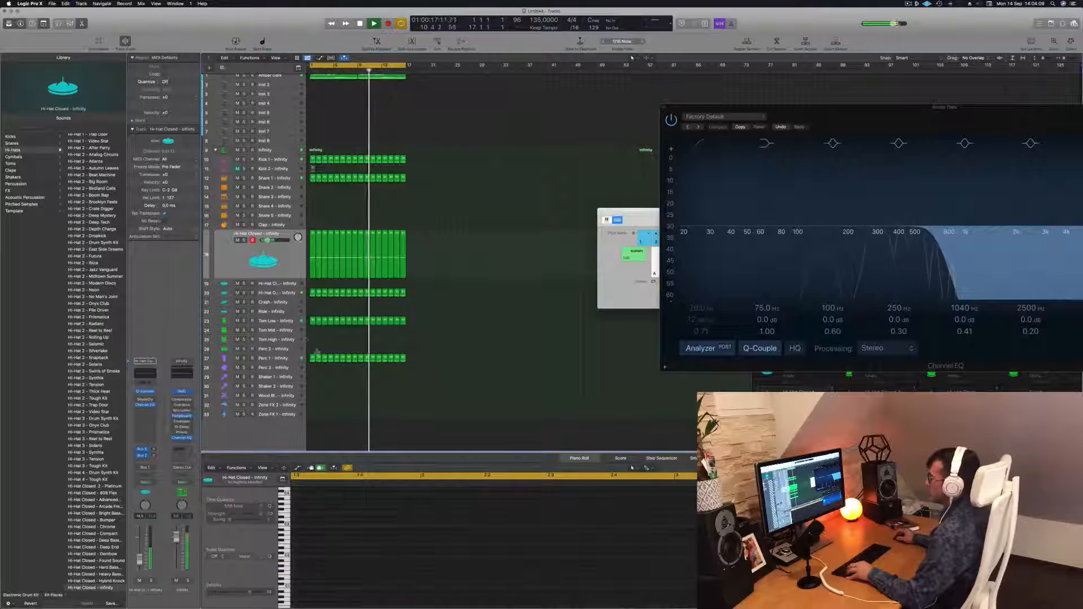
pyautogui.click(311, 358)
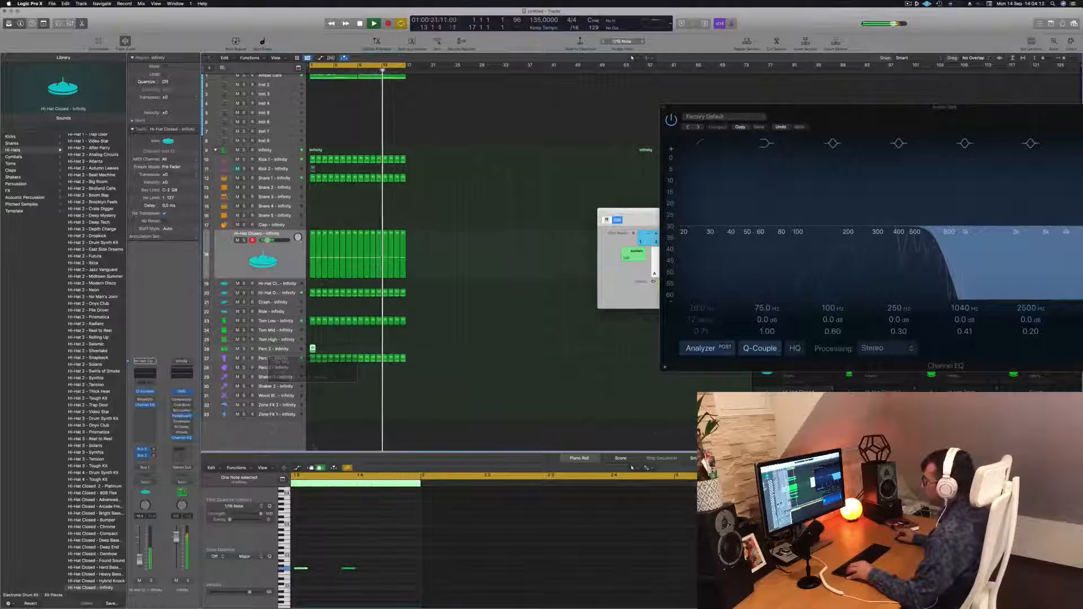
pyautogui.press('Return')
pyautogui.press('space')
pyautogui.press('space')
# Move one of the Perc 2 region's notes earlier in the bar and play it.
pyautogui.moveTo(334, 553); pyautogui.dragTo(501, 580)
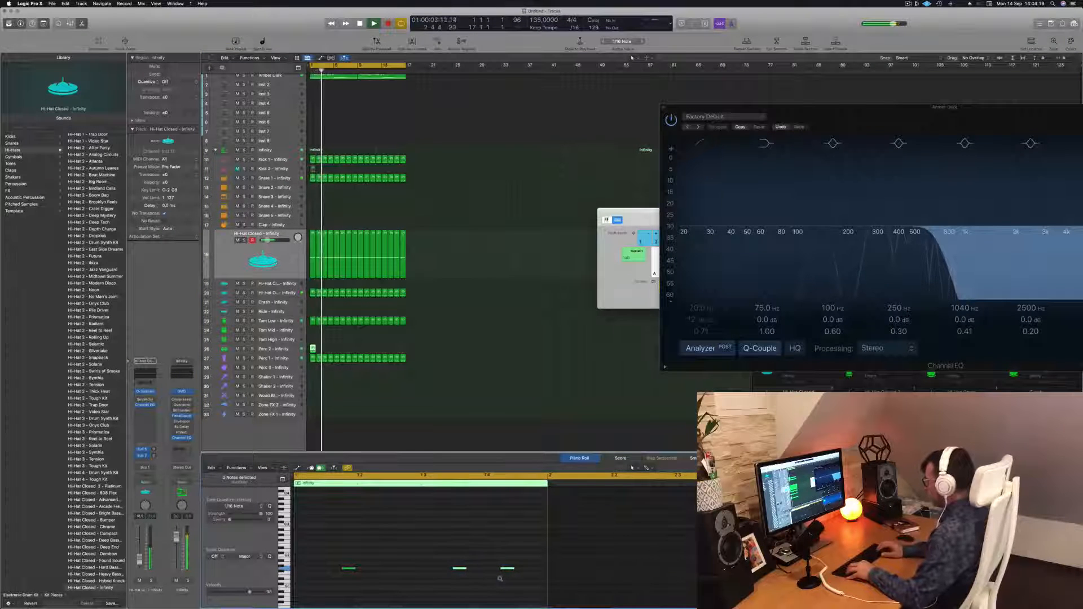
pyautogui.moveTo(406, 560); pyautogui.dragTo(337, 576)
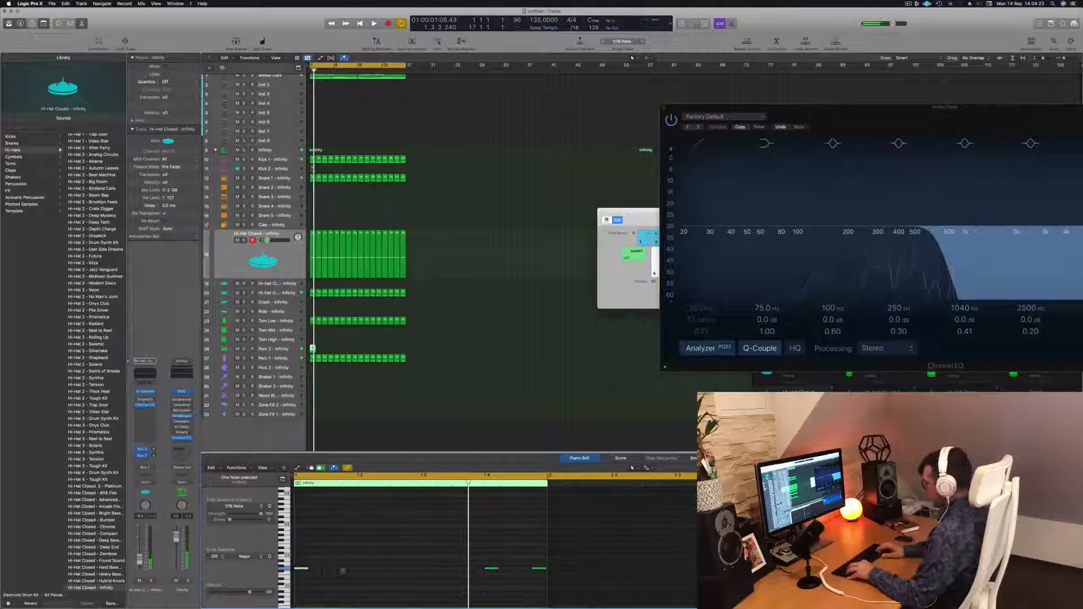
pyautogui.press('space')
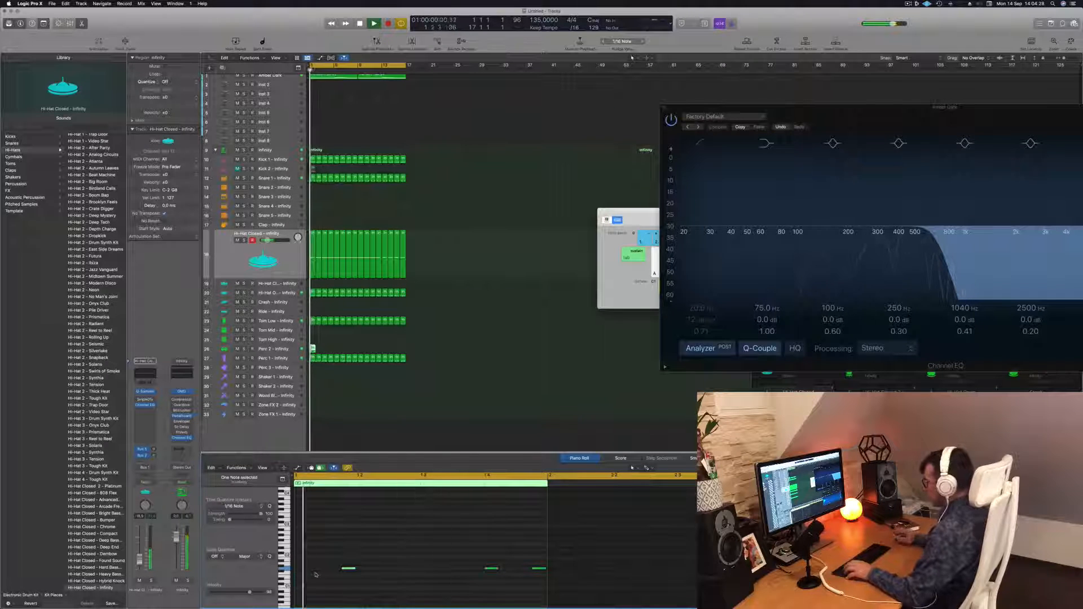
# Select all notes in the Perc 2 region and transpose them up 12 semitones, then play it back.
pyautogui.moveTo(307, 561); pyautogui.dragTo(542, 588)
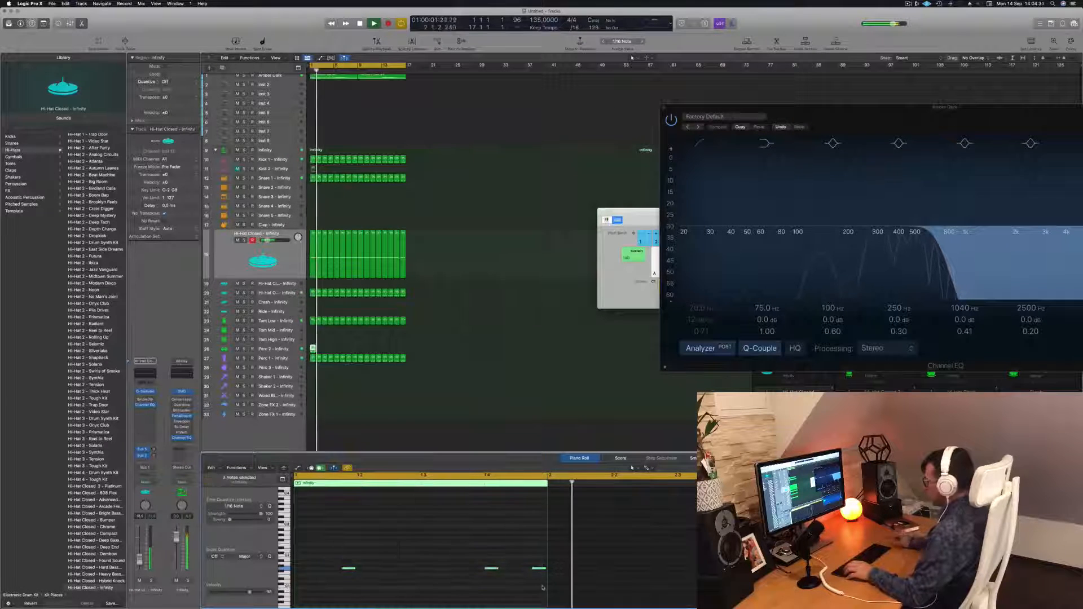
pyautogui.hotkey('alt', 'Up')
pyautogui.hotkey('alt', 'Up')
pyautogui.hotkey('alt', 'Up')
pyautogui.hotkey('alt', 'Up')
pyautogui.hotkey('alt', 'Up')
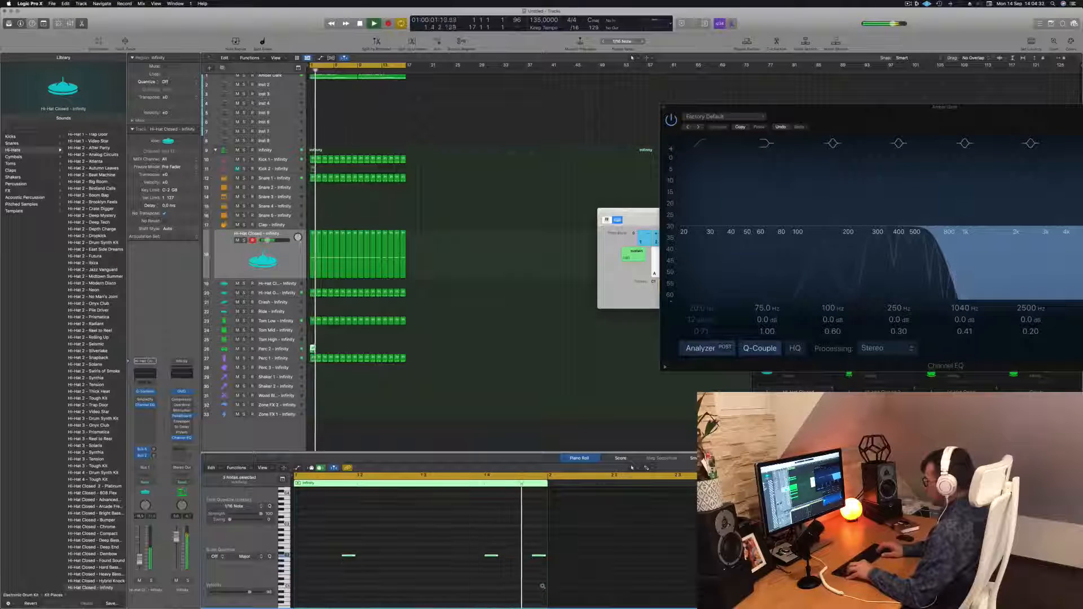
pyautogui.hotkey('alt', 'Up')
pyautogui.hotkey('alt', 'Up')
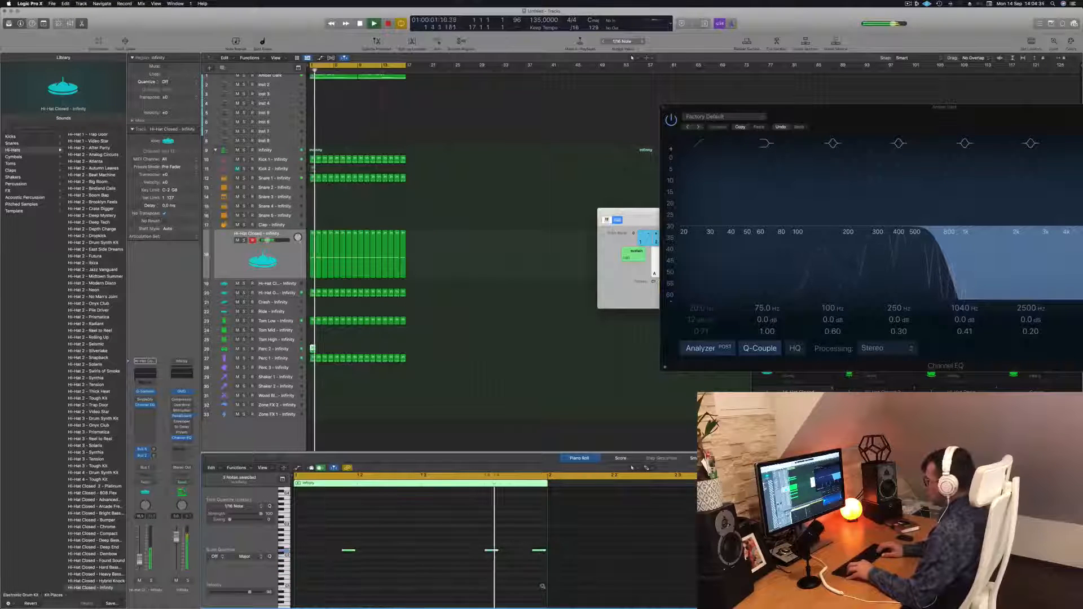
pyautogui.hotkey('alt', 'Up')
pyautogui.hotkey('alt', 'Up')
pyautogui.hotkey('alt', 'Up')
pyautogui.hotkey('alt', 'Up')
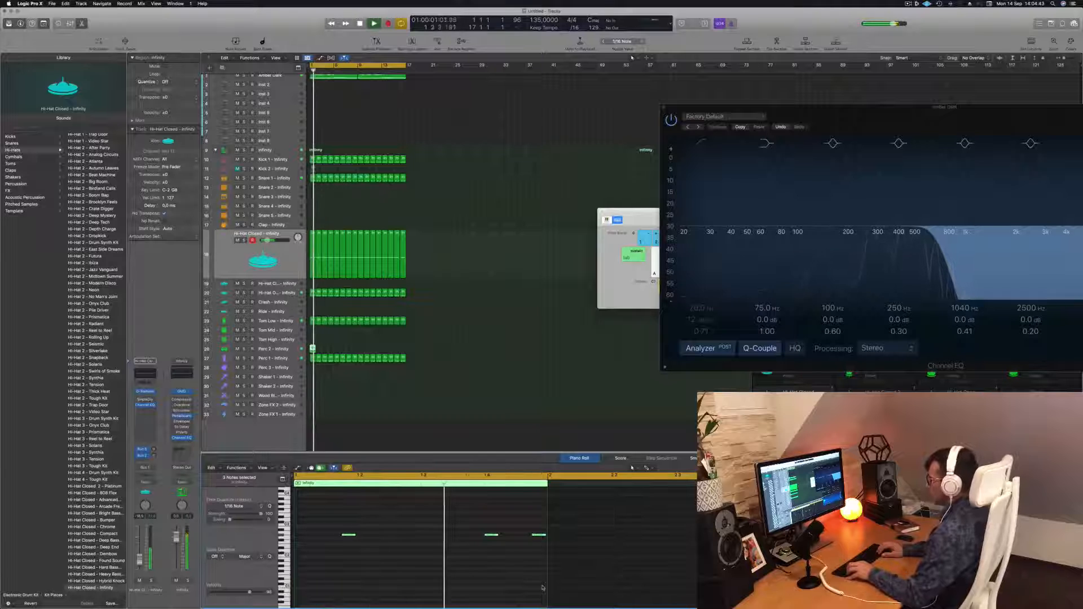
pyautogui.hotkey('alt', 'Up')
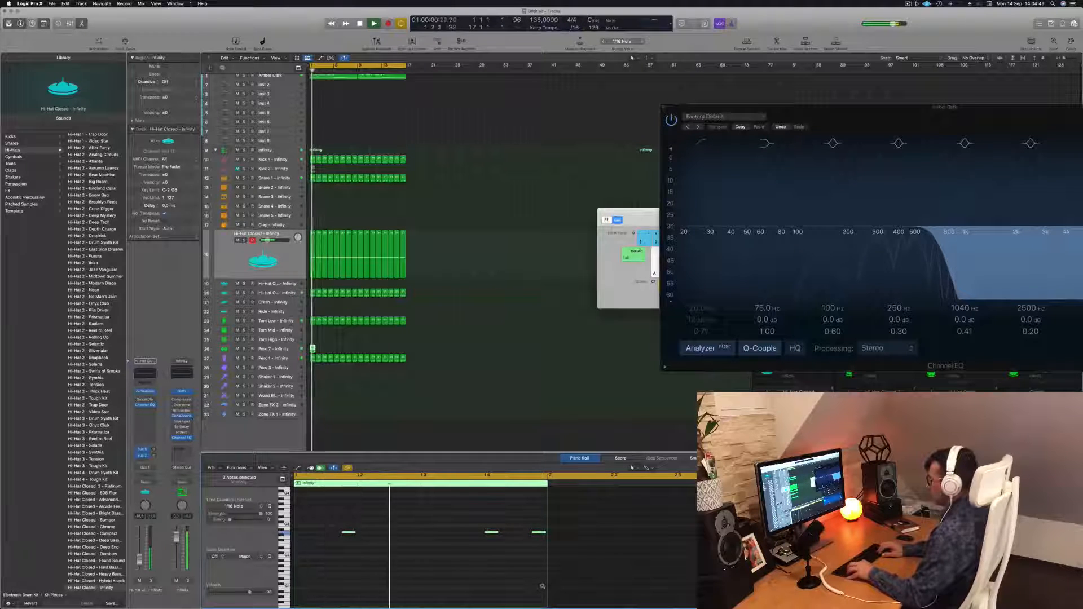
pyautogui.hotkey('alt', 'Up')
pyautogui.hotkey('alt', 'Up')
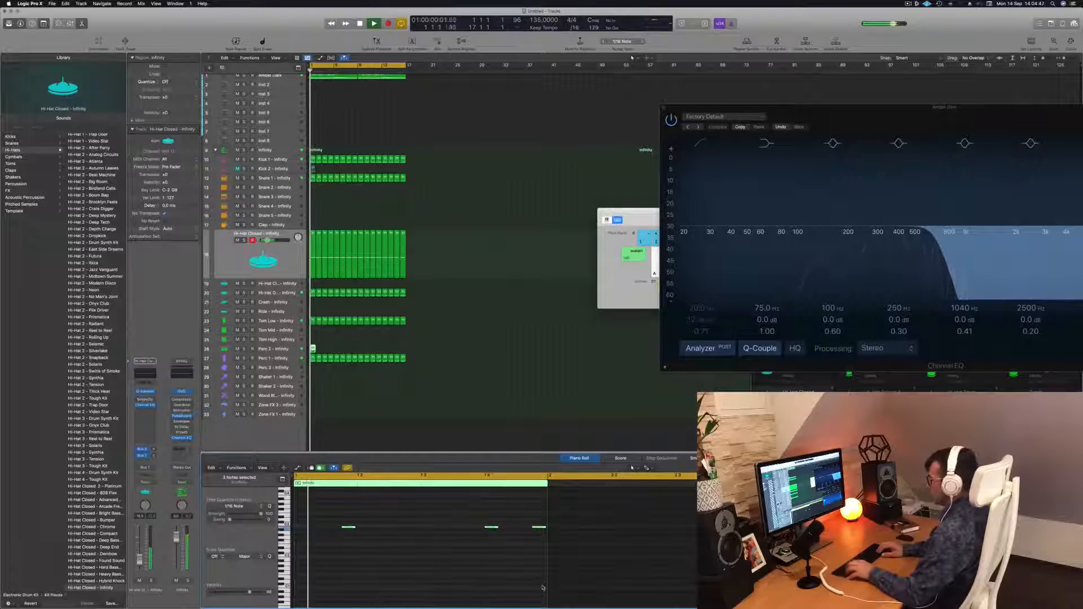
pyautogui.press('space')
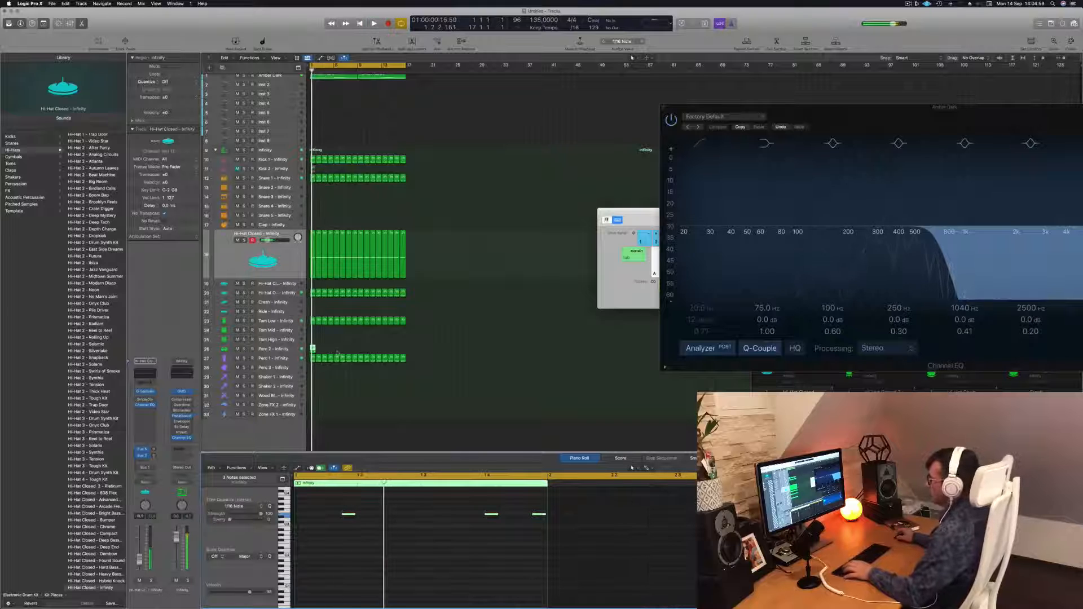
# Move the percussion region onto the Tom High track and transpose its notes down one semitone.
pyautogui.moveTo(312, 348); pyautogui.dragTo(312, 340)
pyautogui.click(337, 533)
pyautogui.press('space')
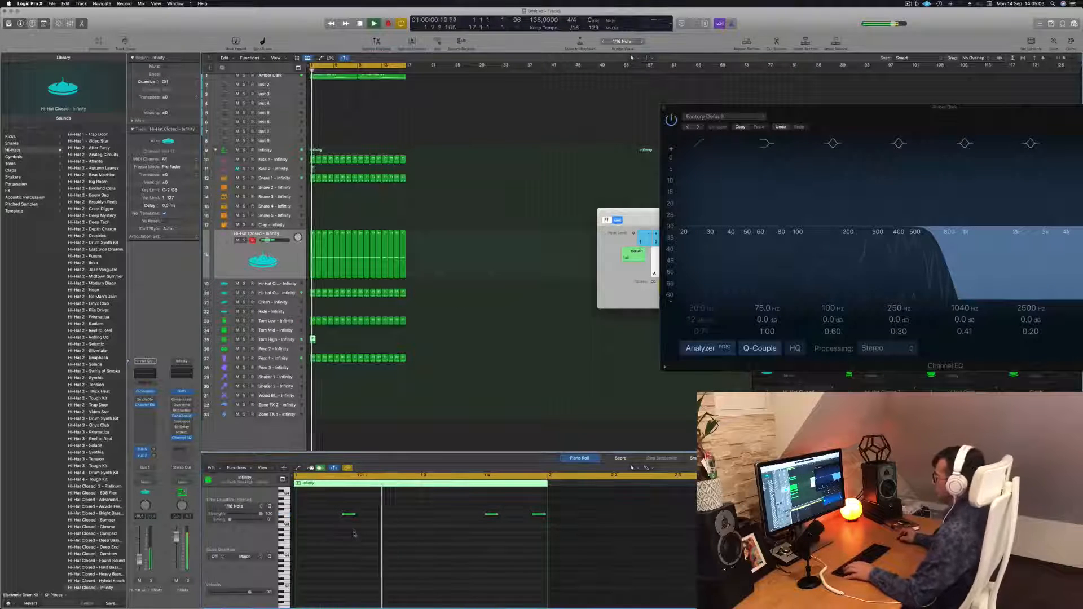
pyautogui.hscroll(-2, 350, 534)
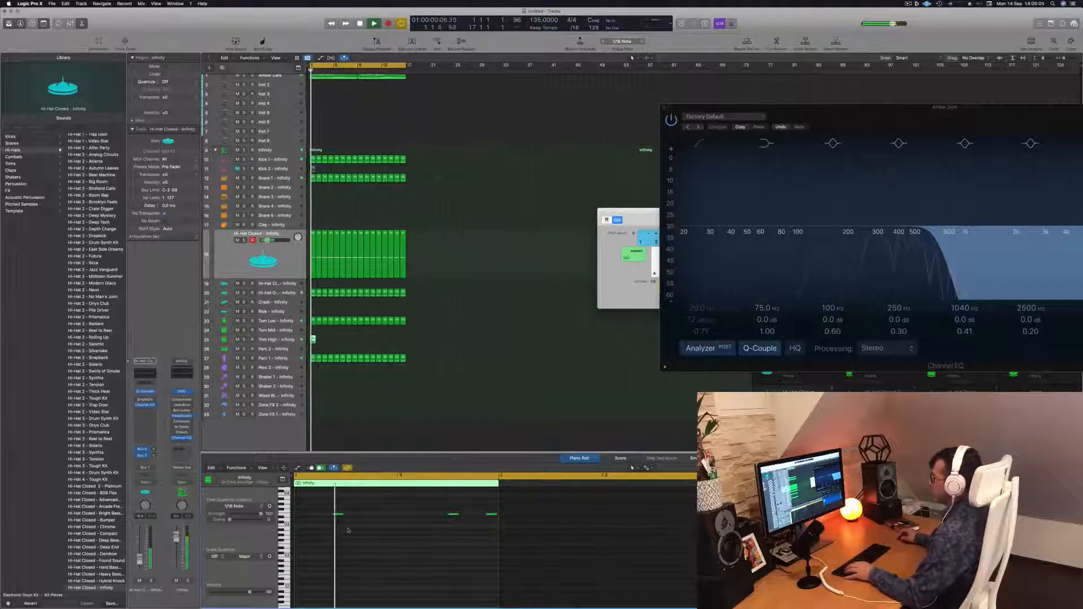
pyautogui.moveTo(326, 505); pyautogui.dragTo(494, 538)
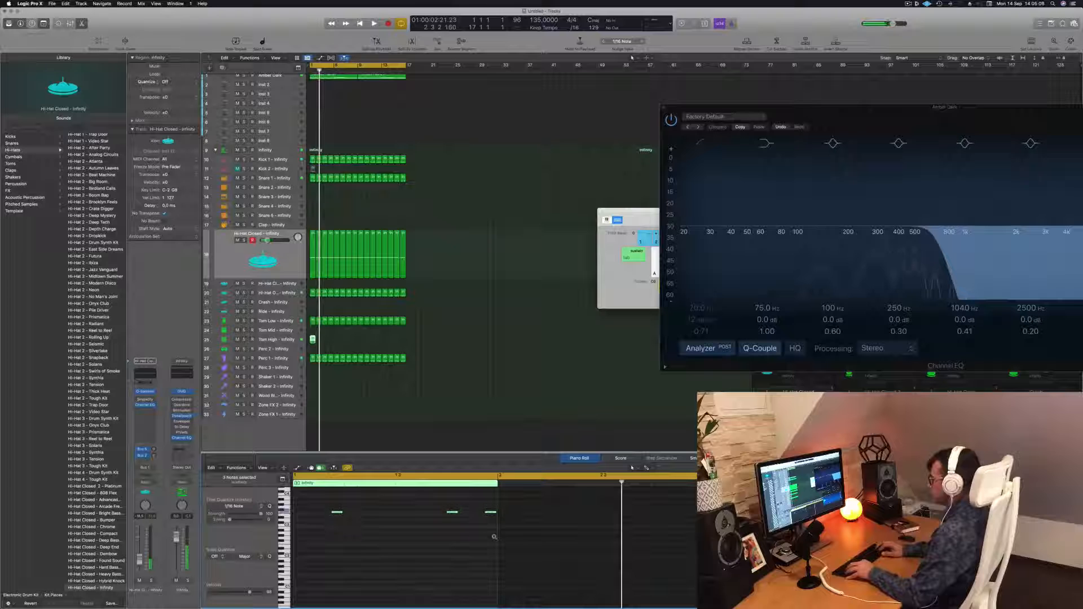
pyautogui.press('space')
pyautogui.hotkey('alt', 'Down')
pyautogui.hotkey('alt', 'Down')
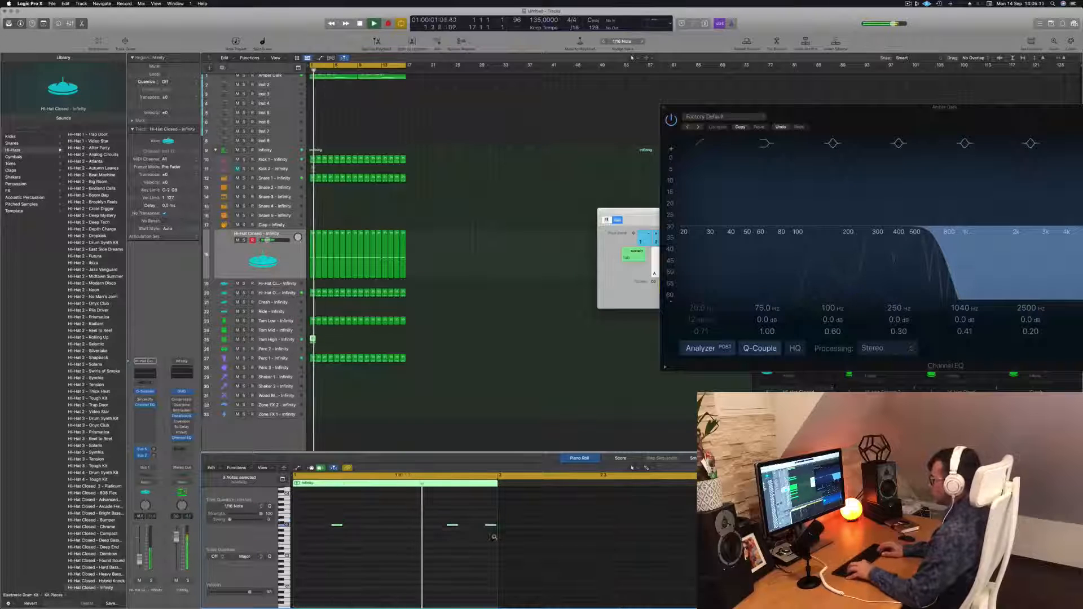
pyautogui.hotkey('alt', 'Up')
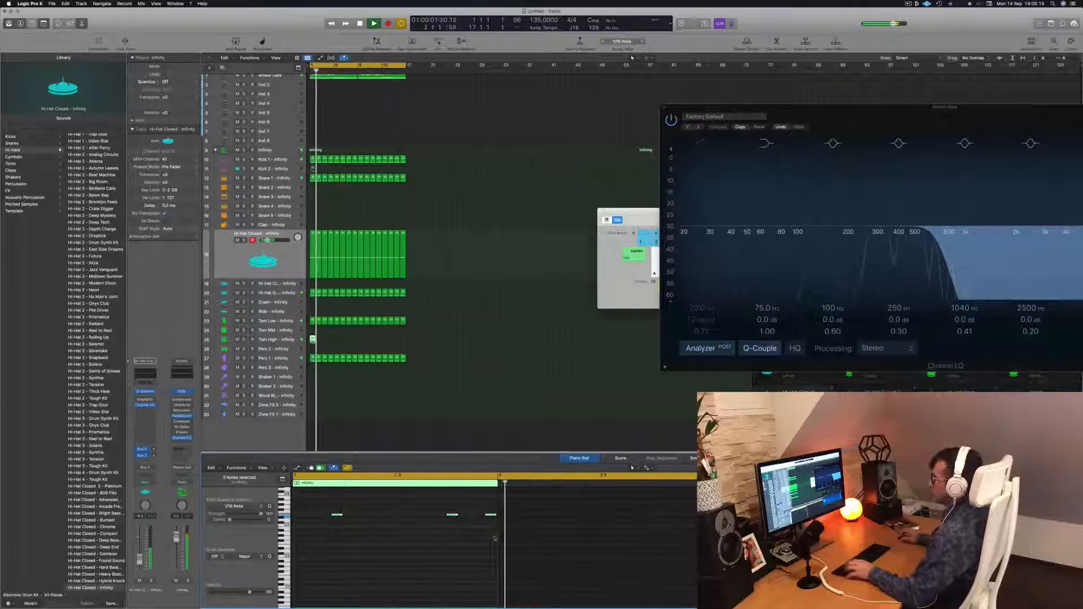
# Loop the Tom High region across the 16 bars.
pyautogui.moveTo(312, 340); pyautogui.dragTo(367, 348)
pyautogui.keyDown('shift'); pyautogui.click(311, 340); pyautogui.keyUp('shift')
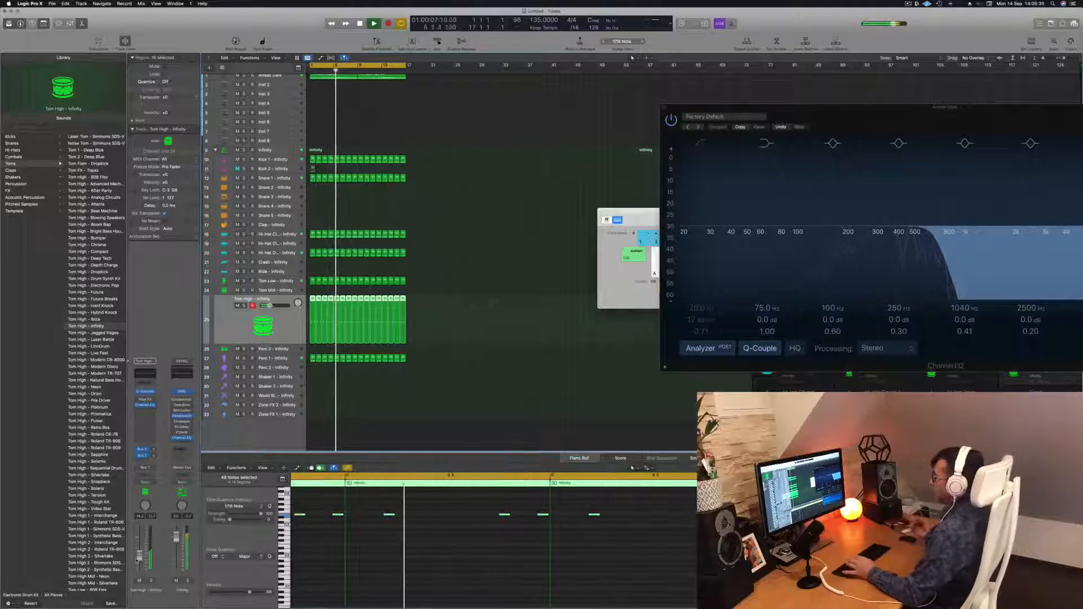
pyautogui.click(437, 379)
pyautogui.scroll(1, 350, 207)
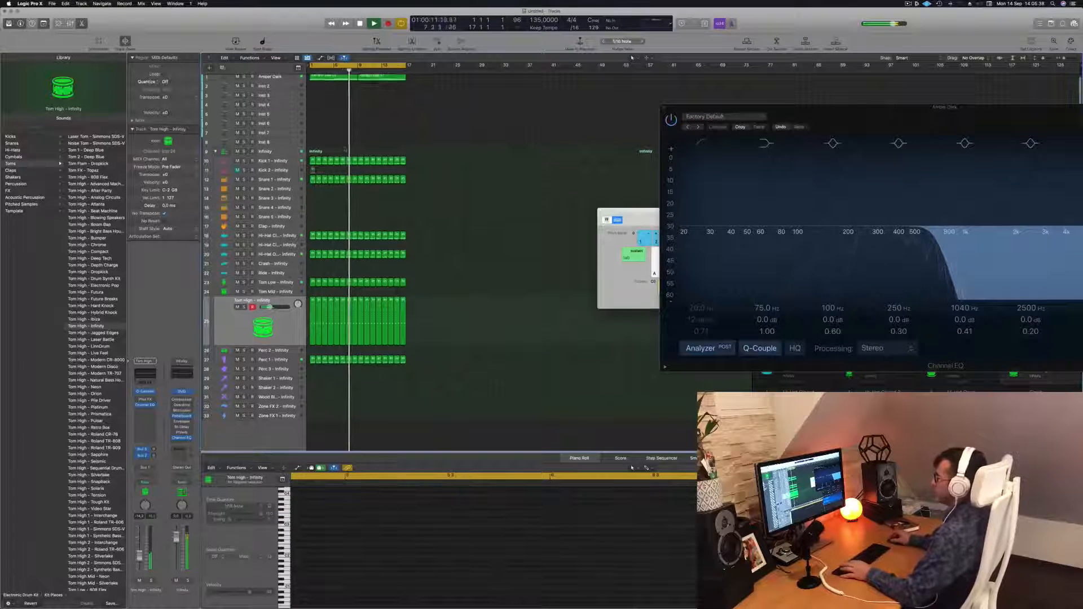
pyautogui.scroll(3, 350, 207)
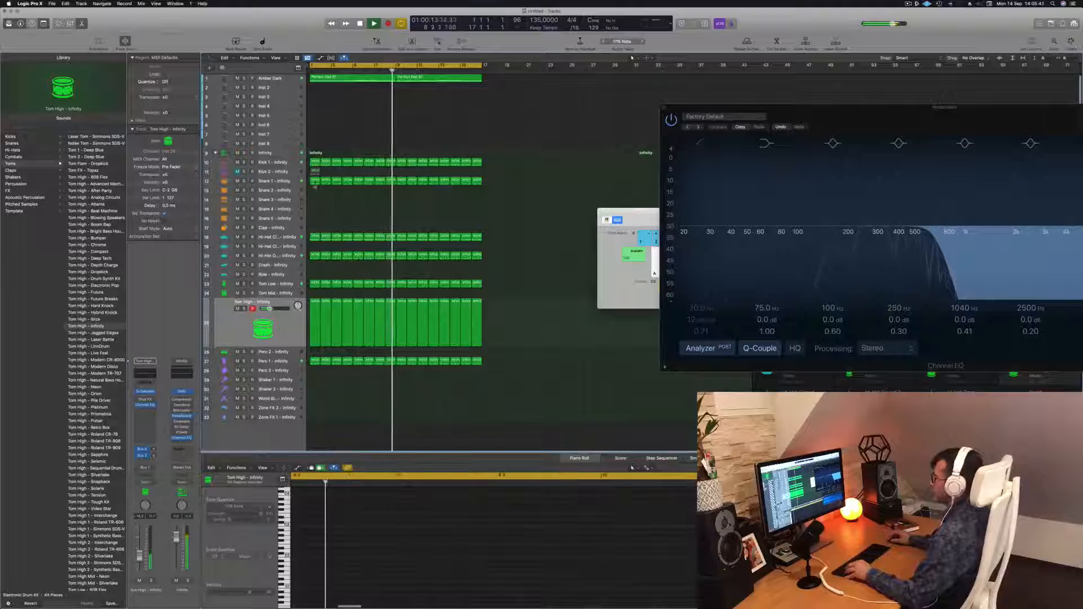
# Copy the first snare region onto the Snare 2 track.
pyautogui.click(314, 180)
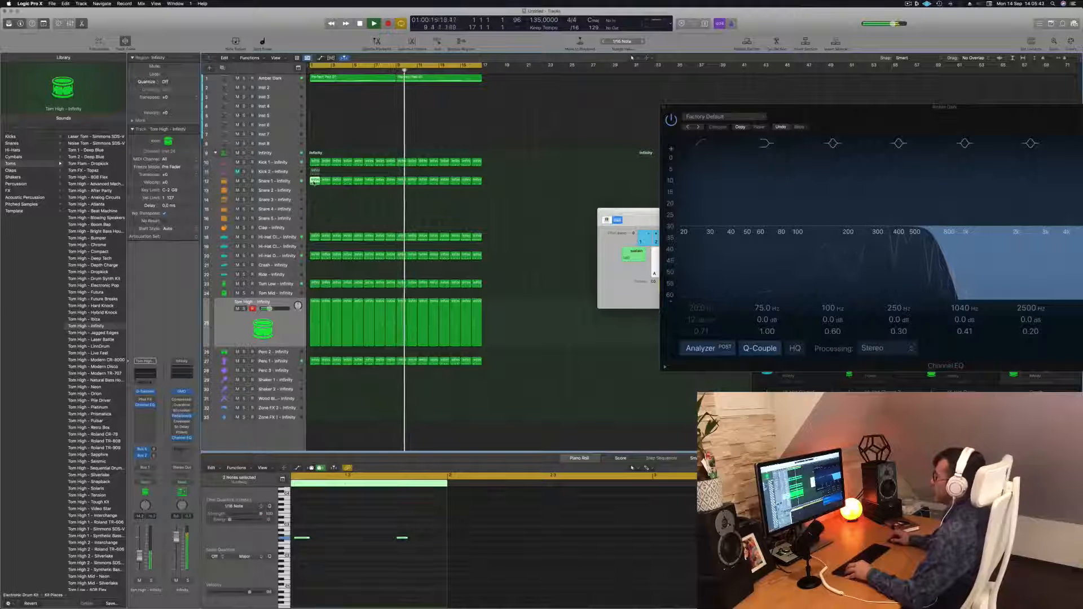
pyautogui.moveTo(314, 182); pyautogui.dragTo(315, 204)
pyautogui.press('super+Left')
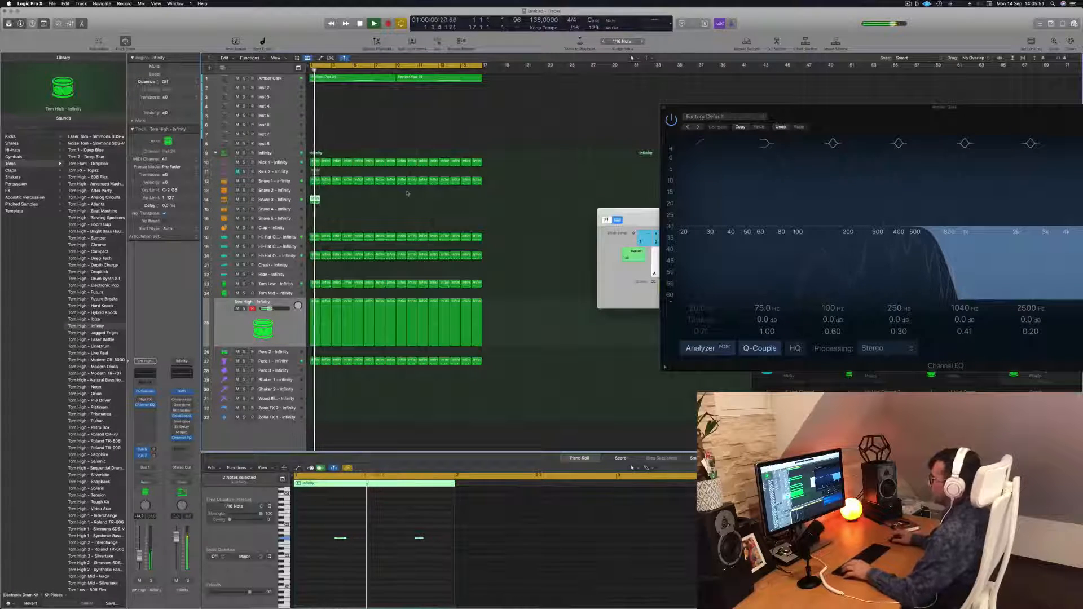
pyautogui.press('space')
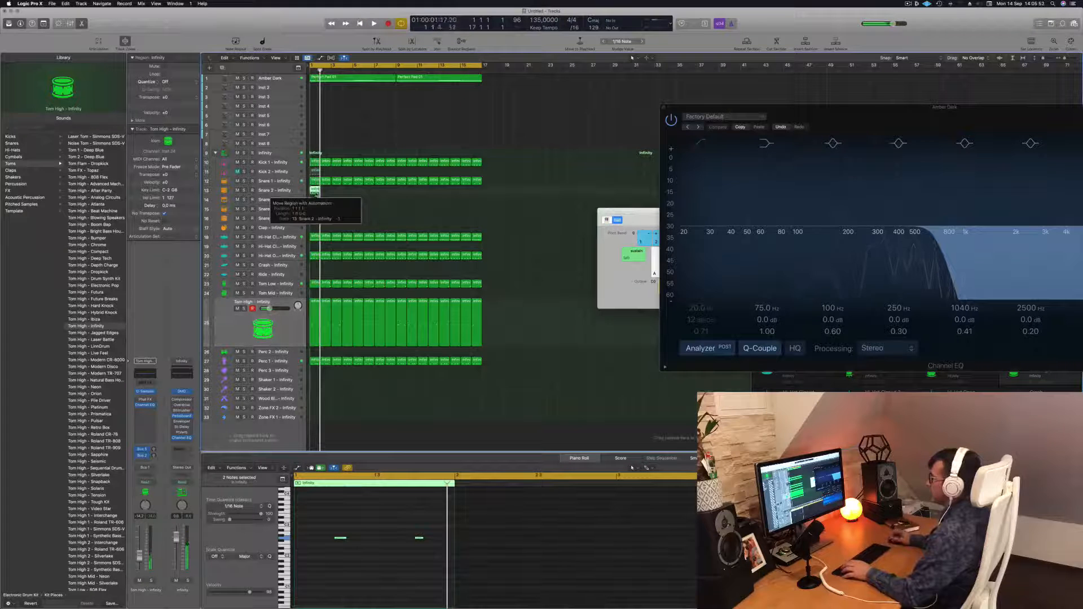
pyautogui.press('space')
pyautogui.moveTo(316, 192)
pyautogui.mouseDown()
pyautogui.moveTo(315, 219)
pyautogui.moveTo(315, 191)
pyautogui.mouseUp()
# Raise the copied snare note eight semitones while auditioning playback.
pyautogui.click(340, 538)
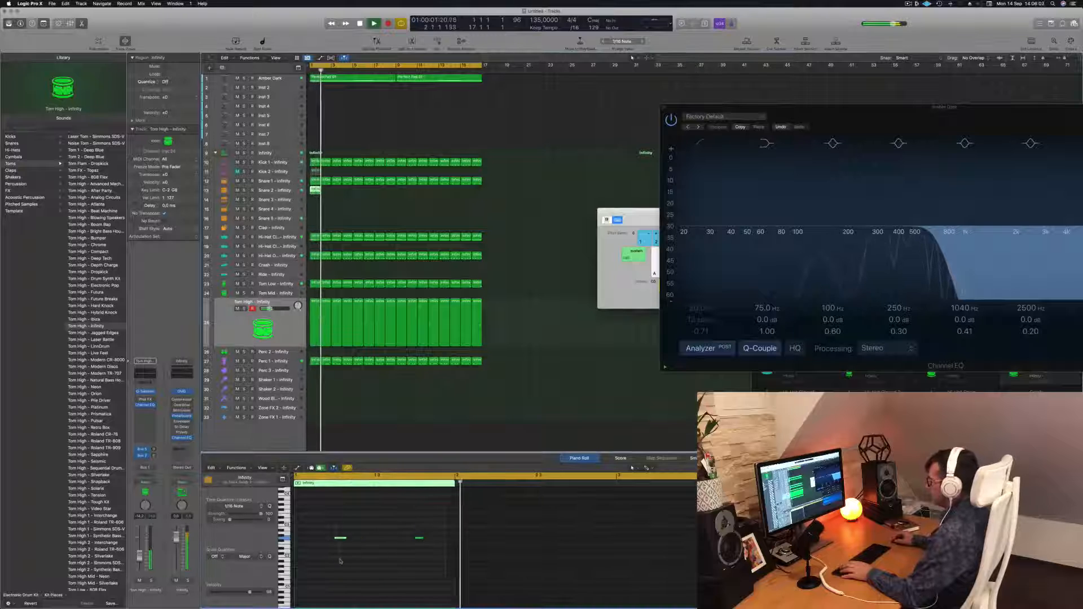
pyautogui.press('space')
pyautogui.press('space')
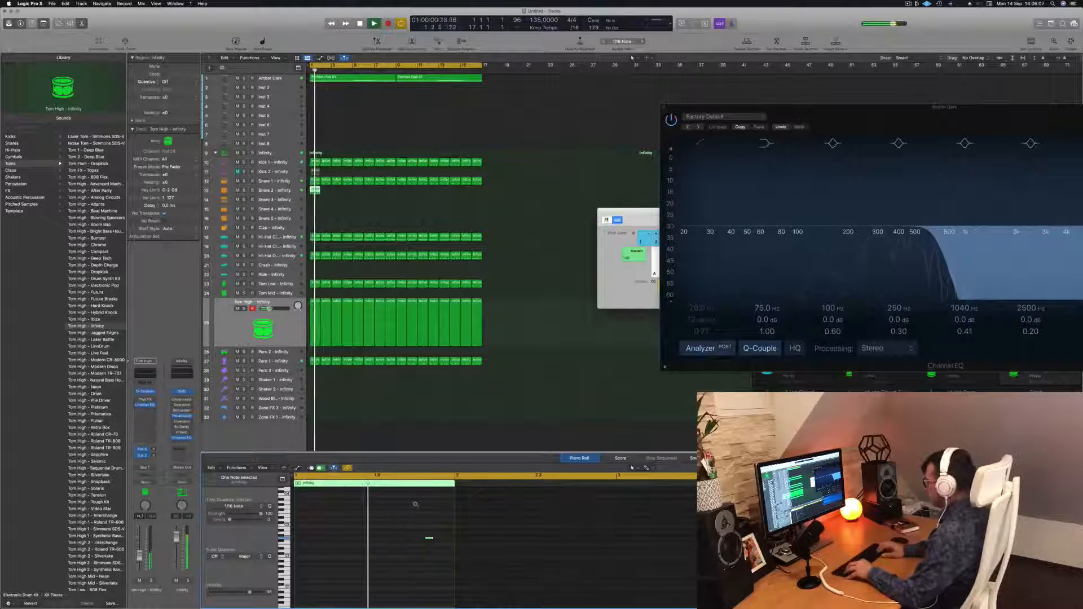
pyautogui.hotkey('alt', 'Up')
pyautogui.hotkey('alt', 'Up')
pyautogui.hotkey('alt', 'Up')
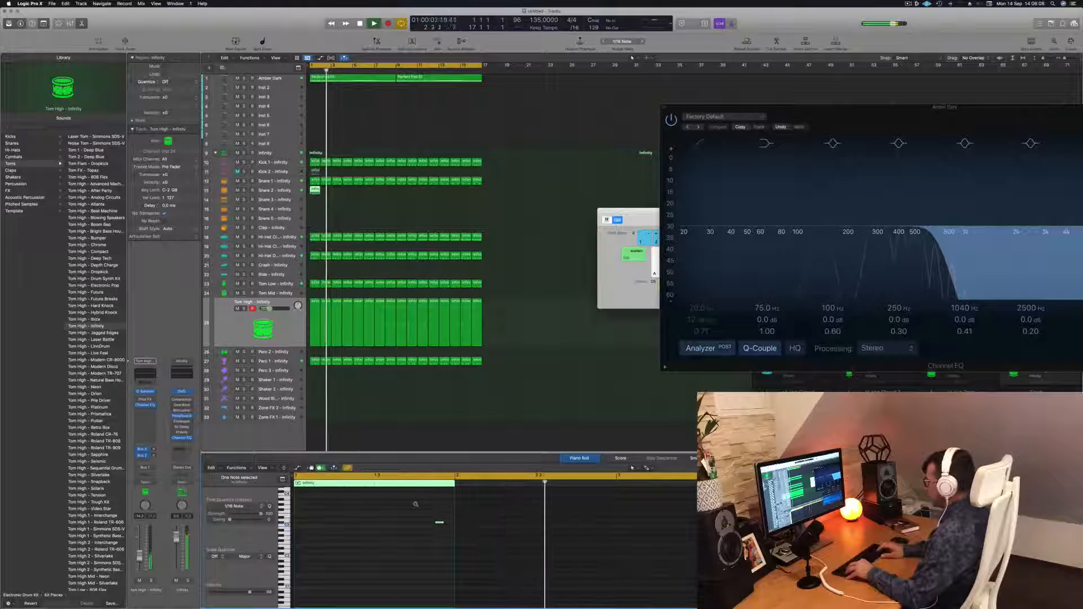
pyautogui.press('space')
pyautogui.press('space')
pyautogui.hotkey('alt', 'Up')
pyautogui.press('space')
pyautogui.press('space')
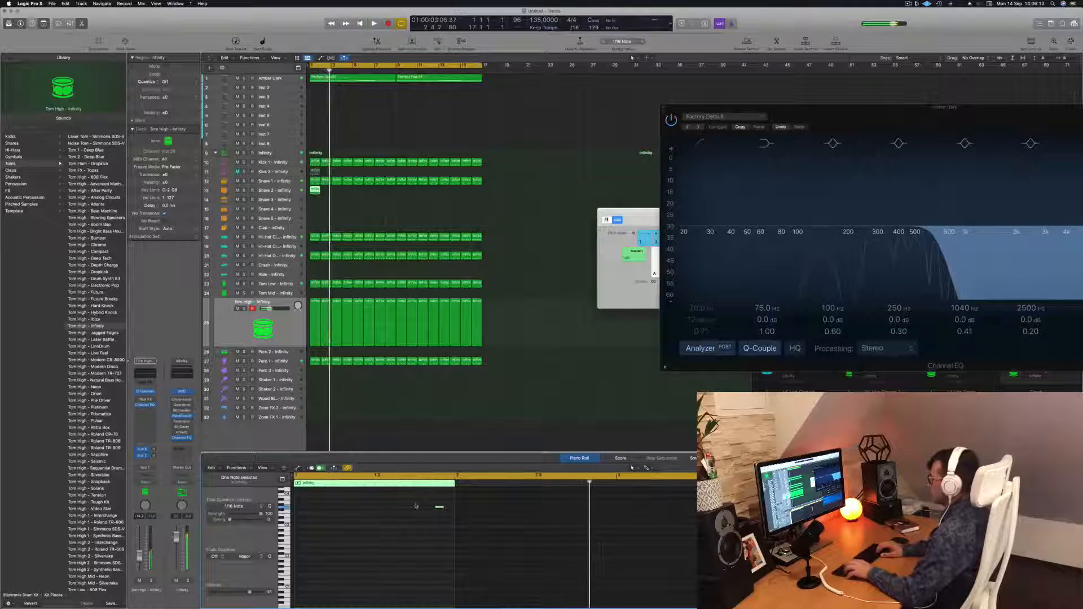
pyautogui.hotkey('alt', 'Up')
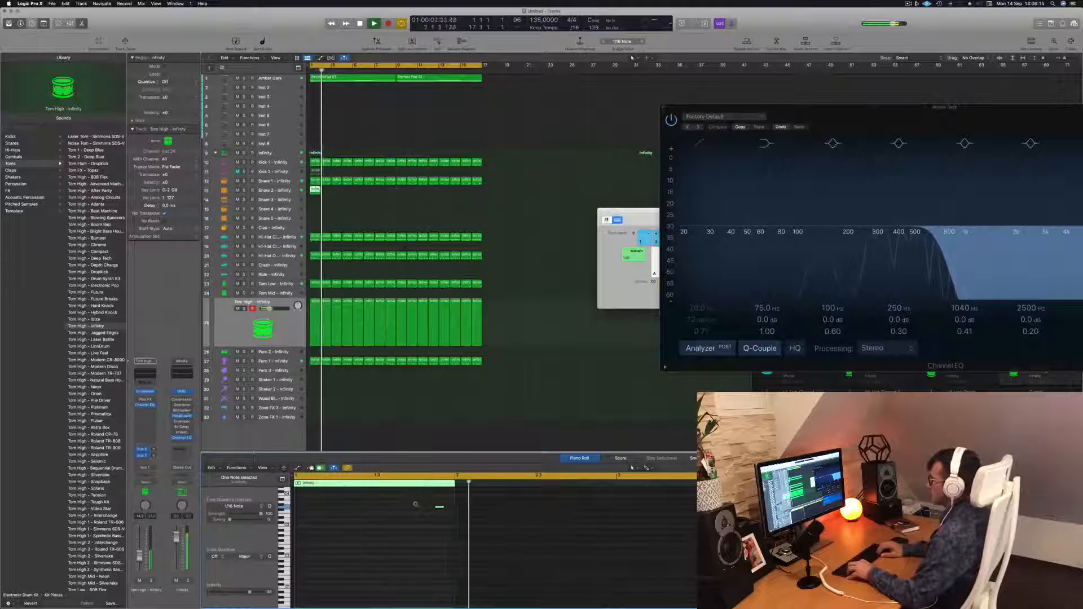
pyautogui.hotkey('alt', 'Up')
pyautogui.hotkey('alt', 'Up')
pyautogui.hotkey('alt', 'Up')
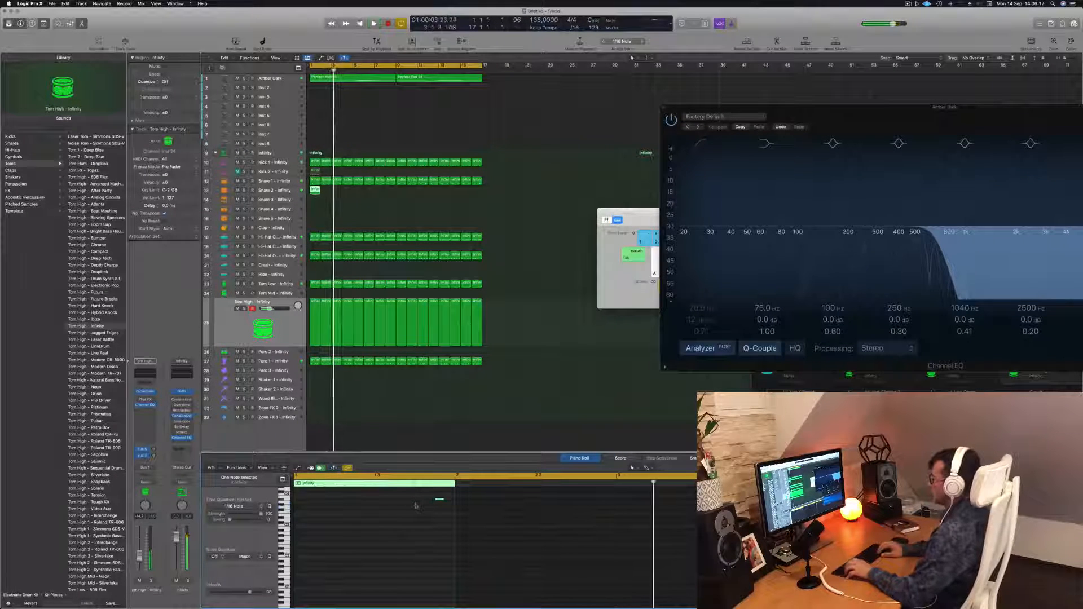
pyautogui.press('space')
pyautogui.press('space')
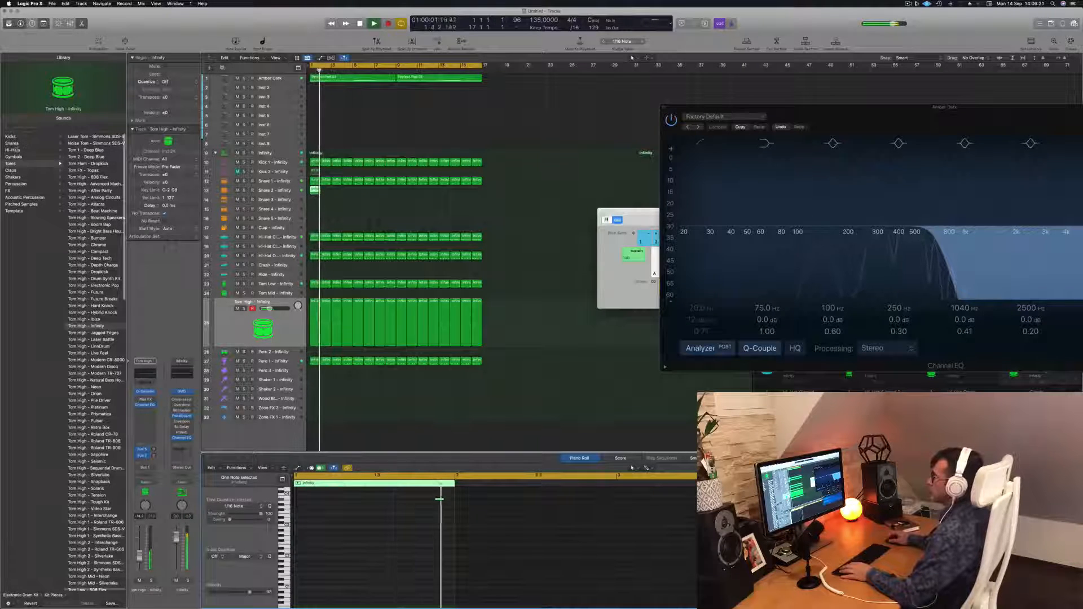
# Try loading the Rim - 808 Flex sound onto the selected track, then undo the sound change.
pyautogui.click(41, 144)
pyautogui.click(87, 137)
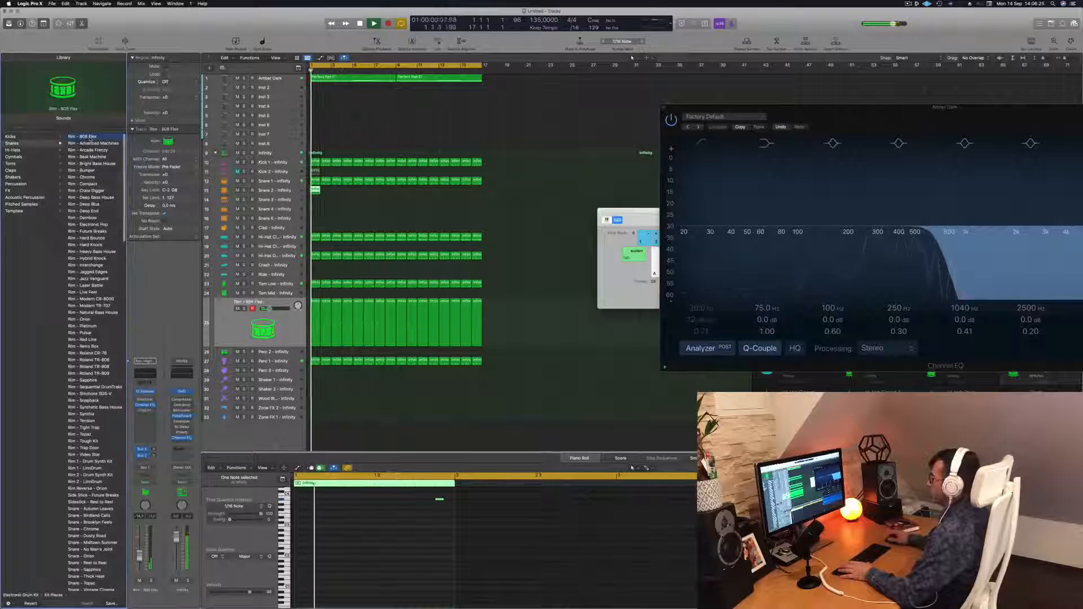
pyautogui.press('Return')
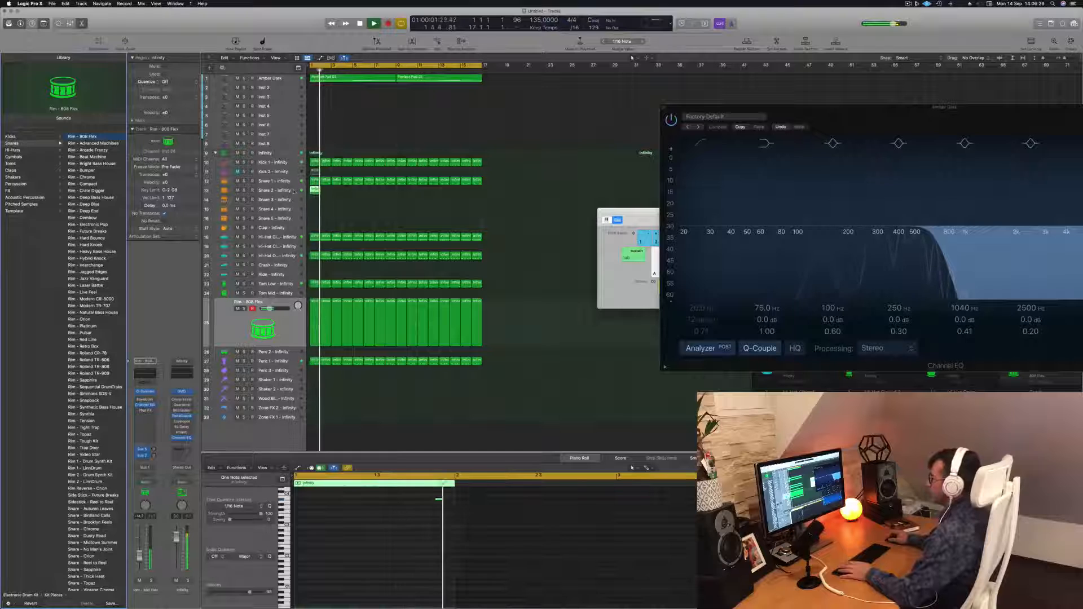
pyautogui.click(282, 334)
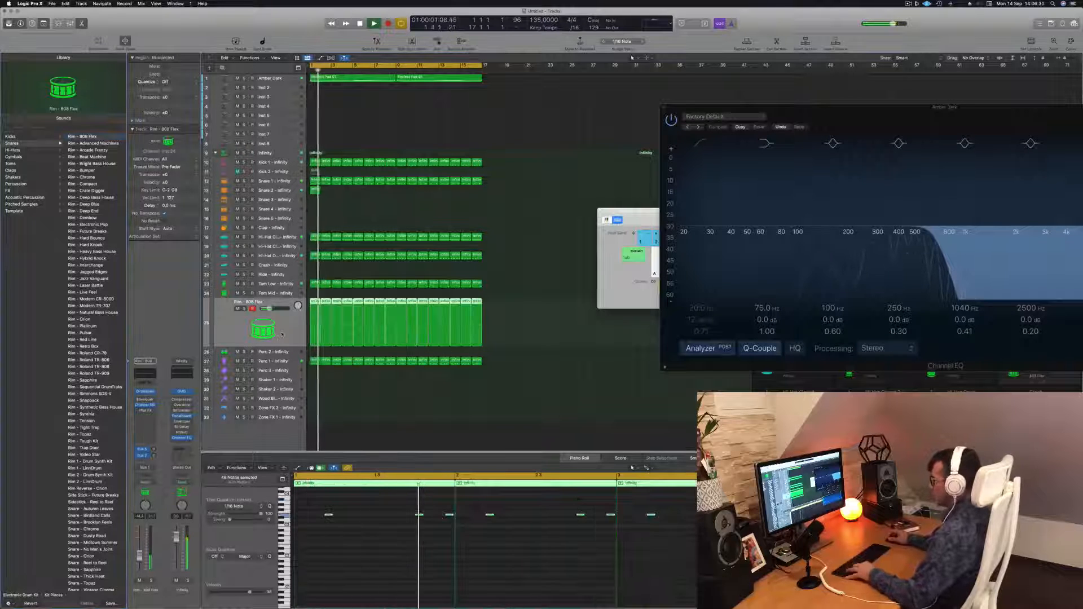
pyautogui.press('super+z')
pyautogui.press('Return')
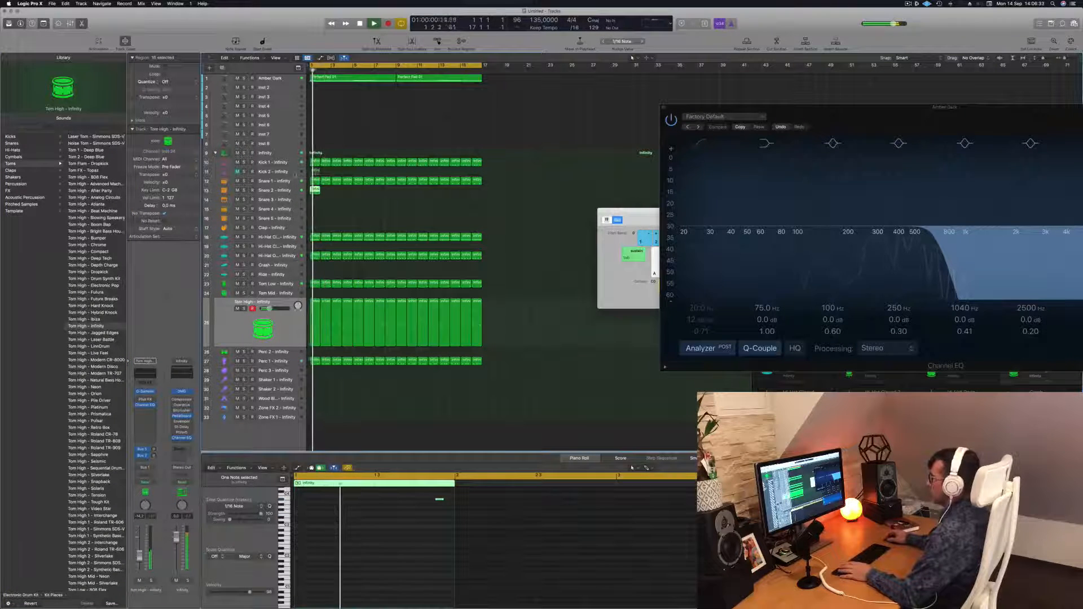
# Select the Snare 2 track and audition the Rim - 808 Flex sound on it during playback.
pyautogui.click(287, 191)
pyautogui.moveTo(399, 496); pyautogui.dragTo(411, 535)
pyautogui.press('space')
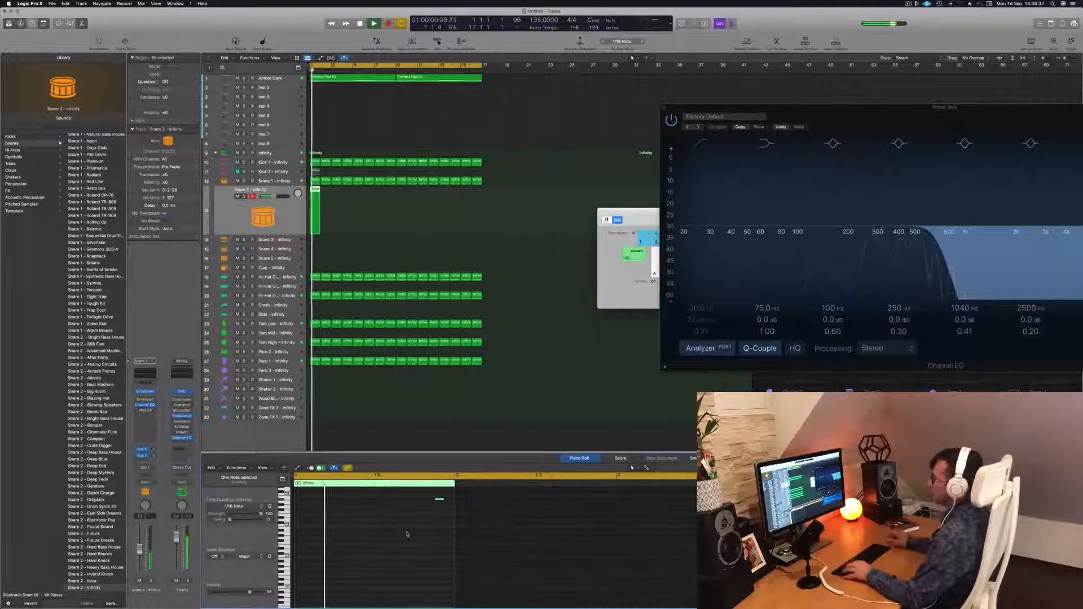
pyautogui.press('space')
pyautogui.press('space')
pyautogui.scroll(5, 115, 292)
pyautogui.scroll(10, 95, 142)
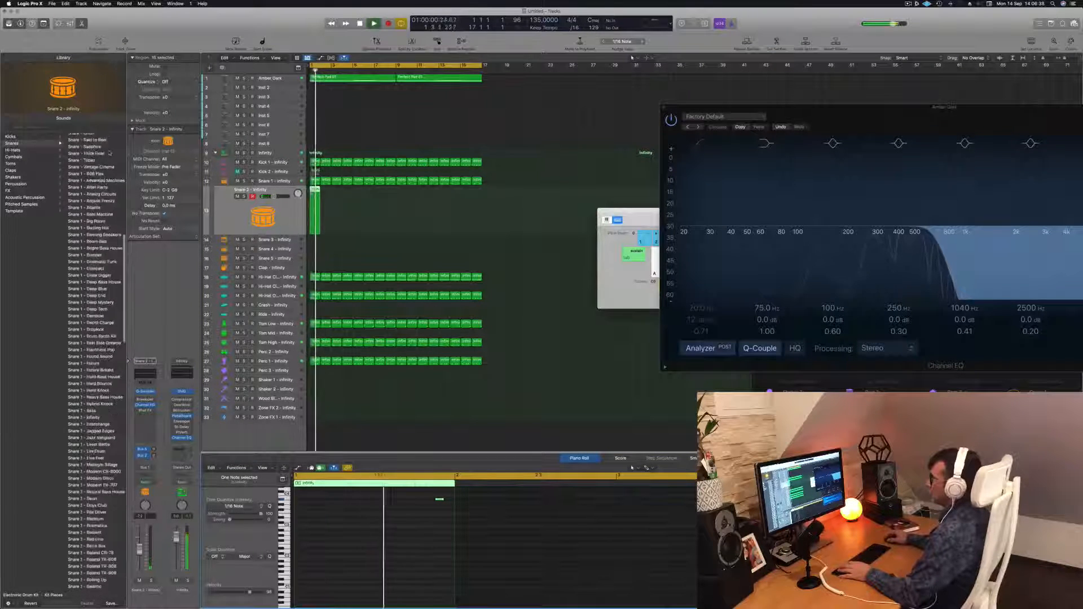
pyautogui.click(93, 137)
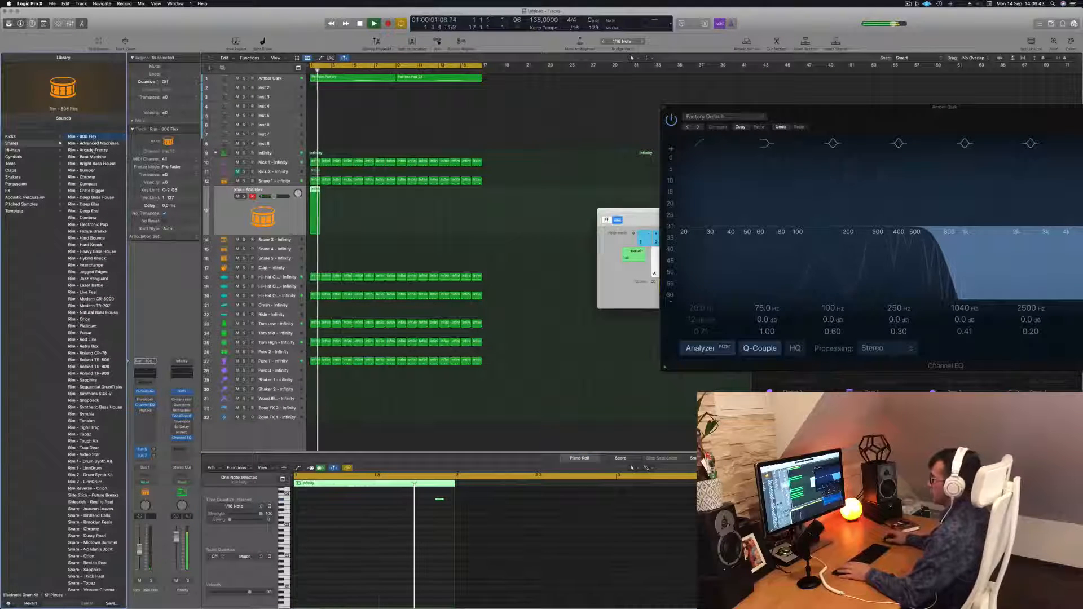
# Raise the rim note one octave and switch the track's sound to Rim - Arcade Frenzy.
pyautogui.moveTo(401, 527); pyautogui.dragTo(448, 496)
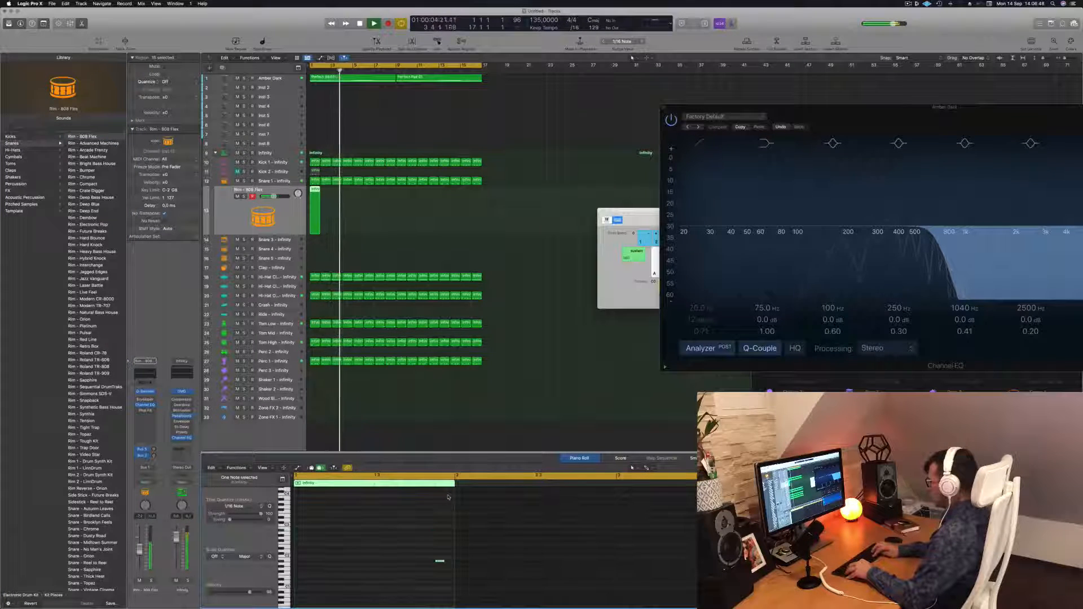
pyautogui.hotkey('alt', 'shift', 'Up')
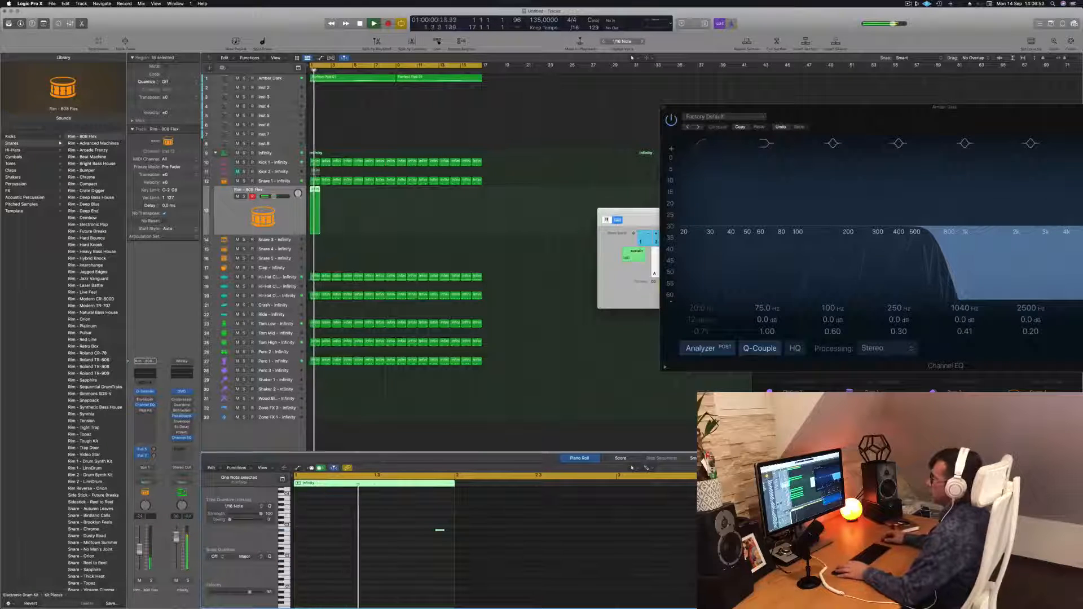
pyautogui.click(99, 145)
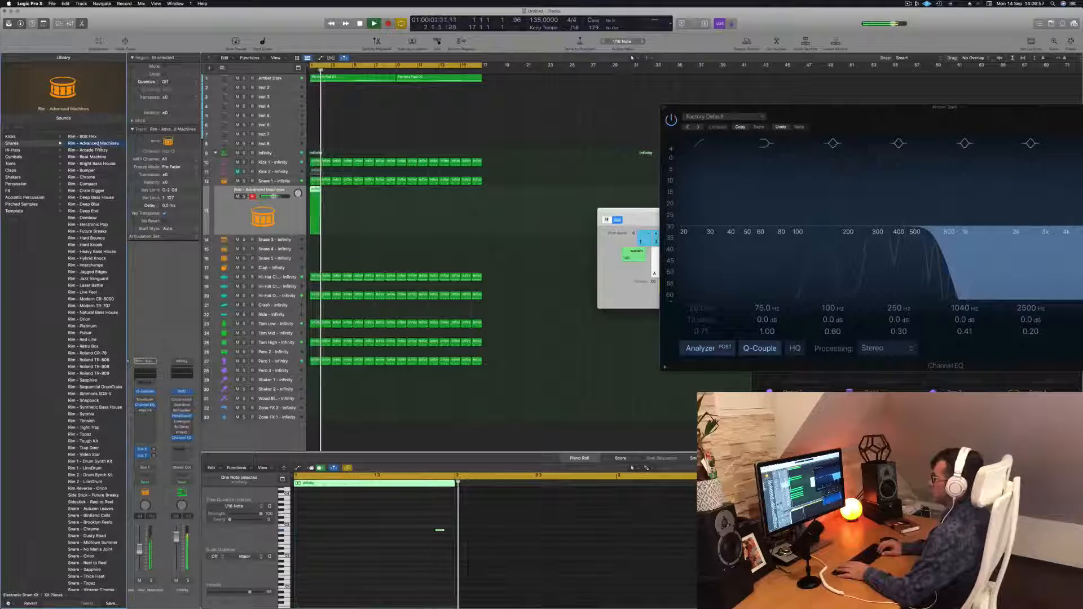
pyautogui.click(100, 150)
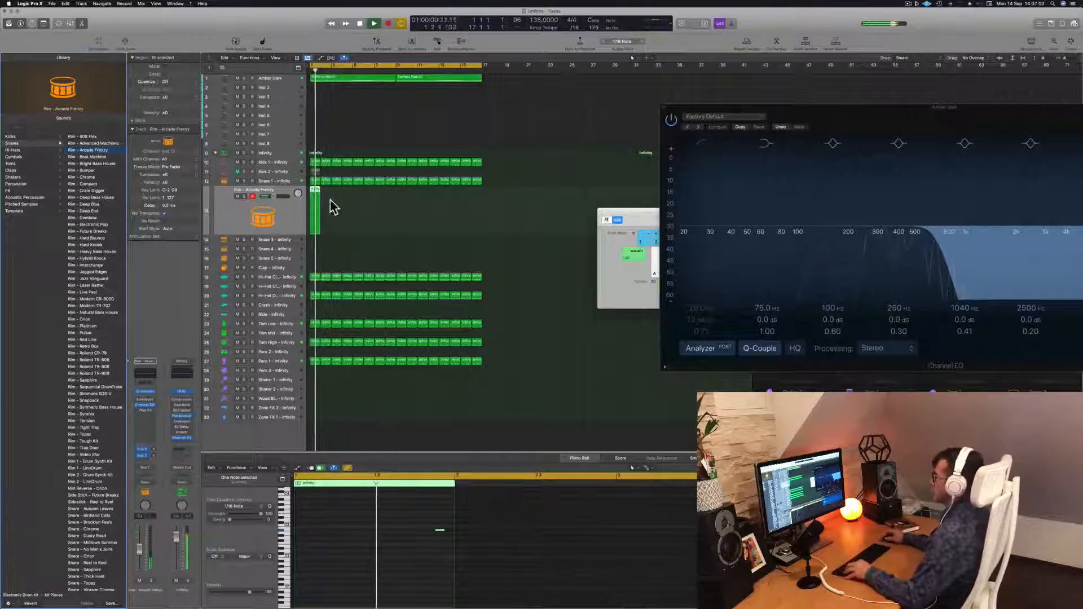
# Copy the rim region to the next bar and loop it across the 16 bars.
pyautogui.moveTo(314, 192); pyautogui.dragTo(340, 194)
pyautogui.keyDown('shift'); pyautogui.click(316, 191); pyautogui.keyUp('shift')
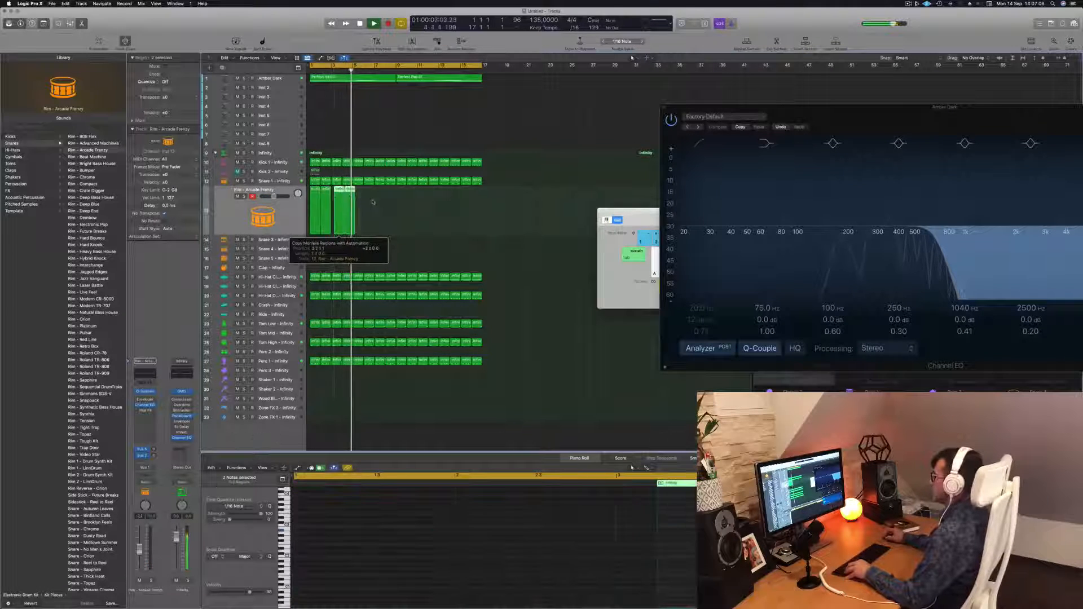
pyautogui.click(372, 202)
pyautogui.click(350, 191)
pyautogui.keyDown('shift'); pyautogui.click(339, 191); pyautogui.keyUp('shift')
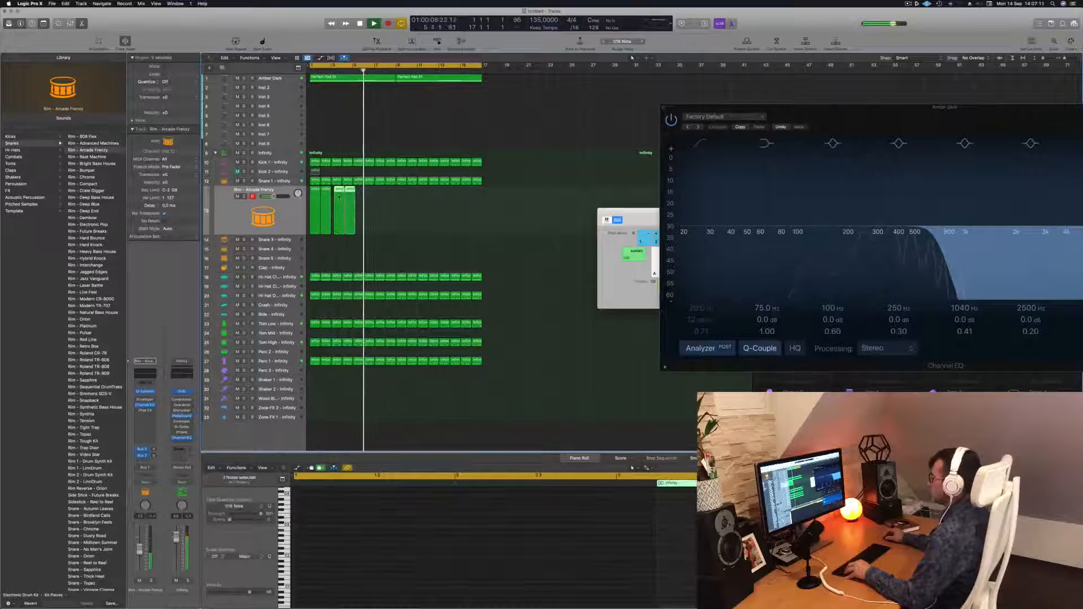
pyautogui.moveTo(339, 191); pyautogui.dragTo(337, 190)
pyautogui.moveTo(364, 209); pyautogui.dragTo(401, 215)
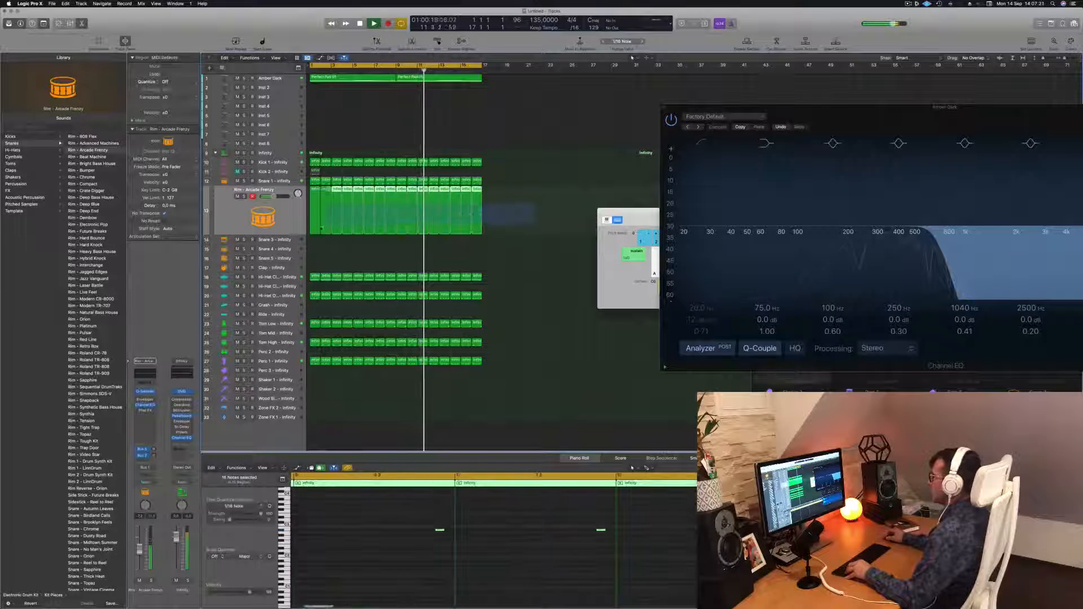
# Select all rim notes and transpose them up two semitones, nudging their timing while auditioning playback.
pyautogui.scroll(-6, 433, 566)
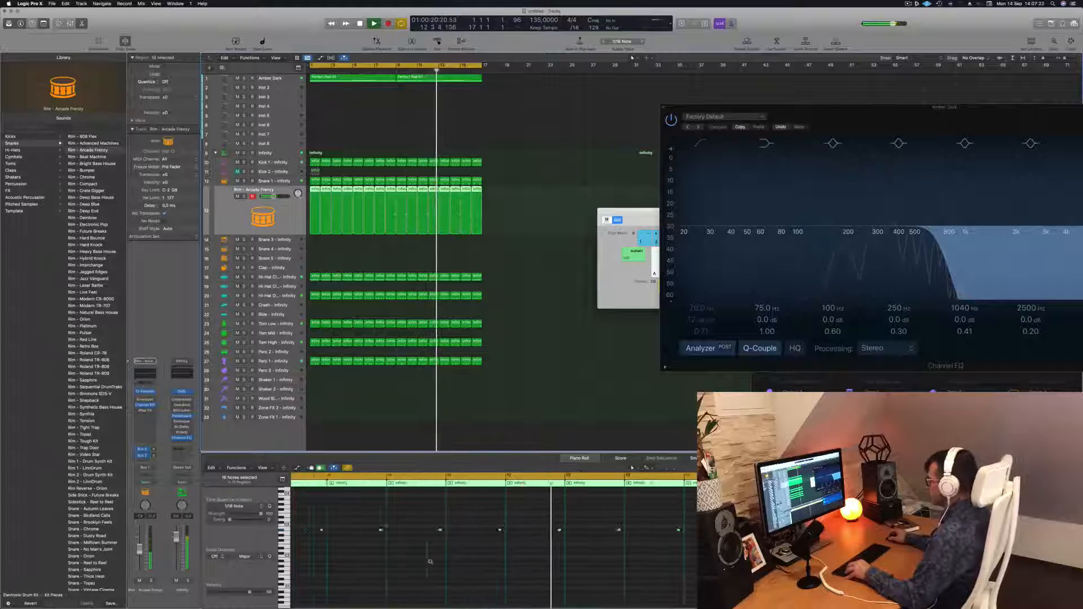
pyautogui.scroll(-3, 395, 567)
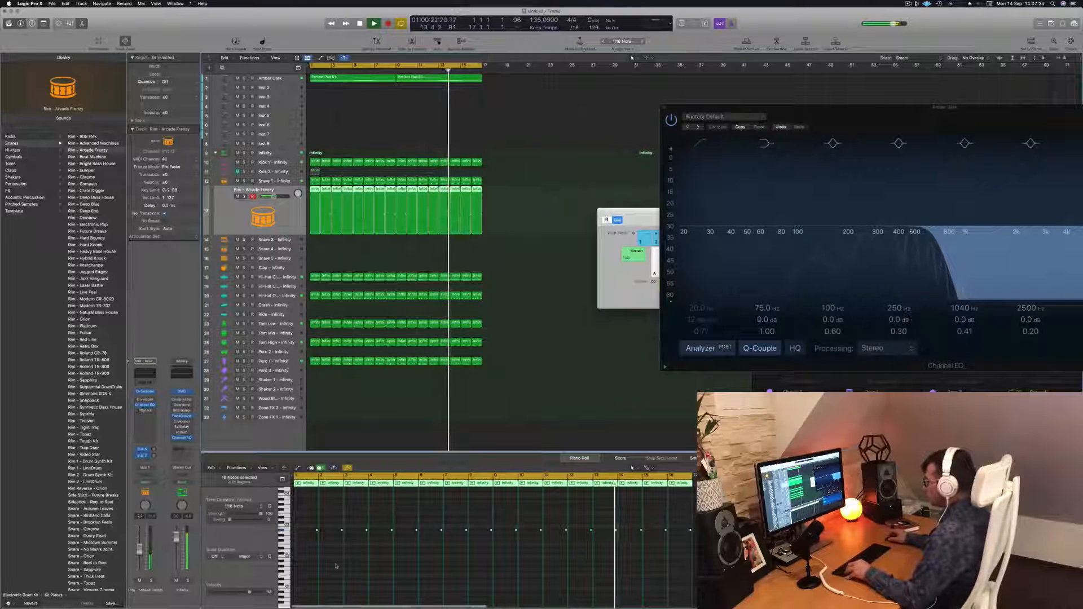
pyautogui.press('super+a')
pyautogui.hotkey('alt', 'Left')
pyautogui.press('Left')
pyautogui.hotkey('alt', 'Down')
pyautogui.hotkey('alt', 'Down')
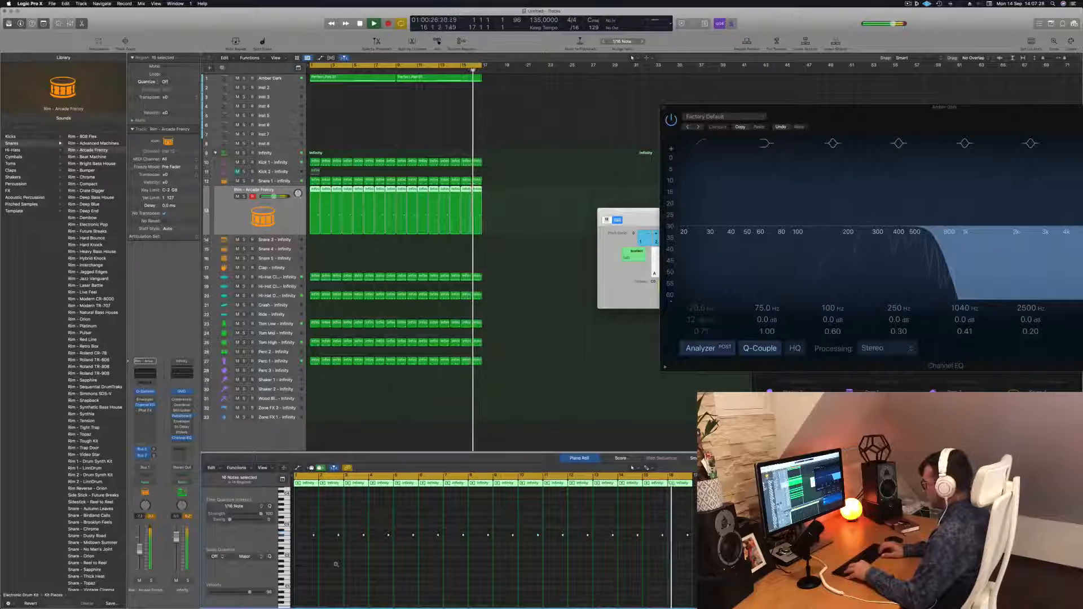
pyautogui.hotkey('alt', 'Up')
pyautogui.hotkey('alt', 'Up')
pyautogui.hotkey('alt', 'Up')
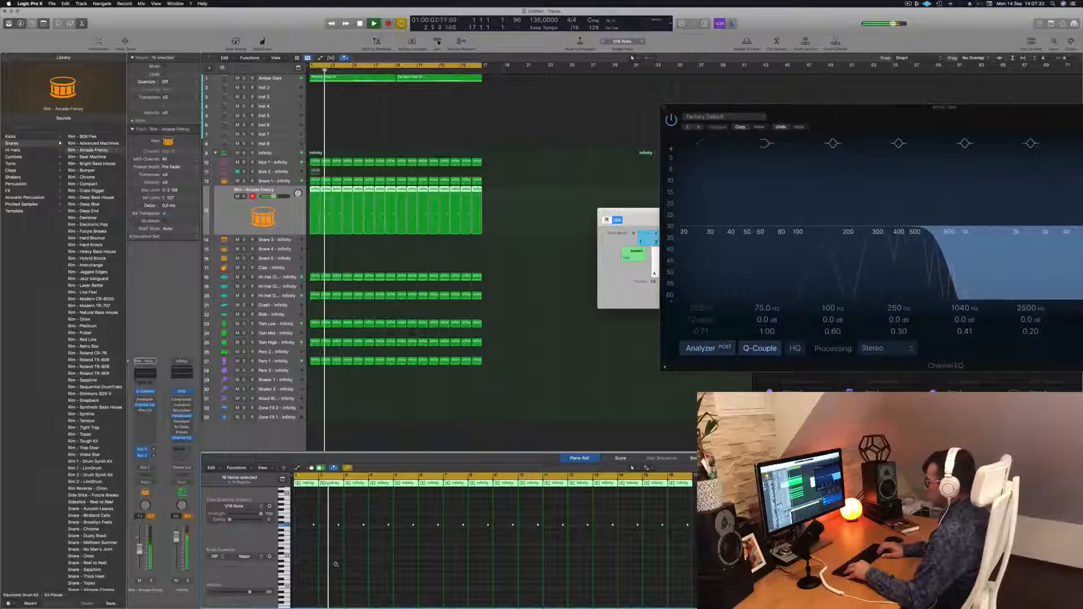
pyautogui.hotkey('alt', 'Up')
pyautogui.hotkey('alt', 'Left')
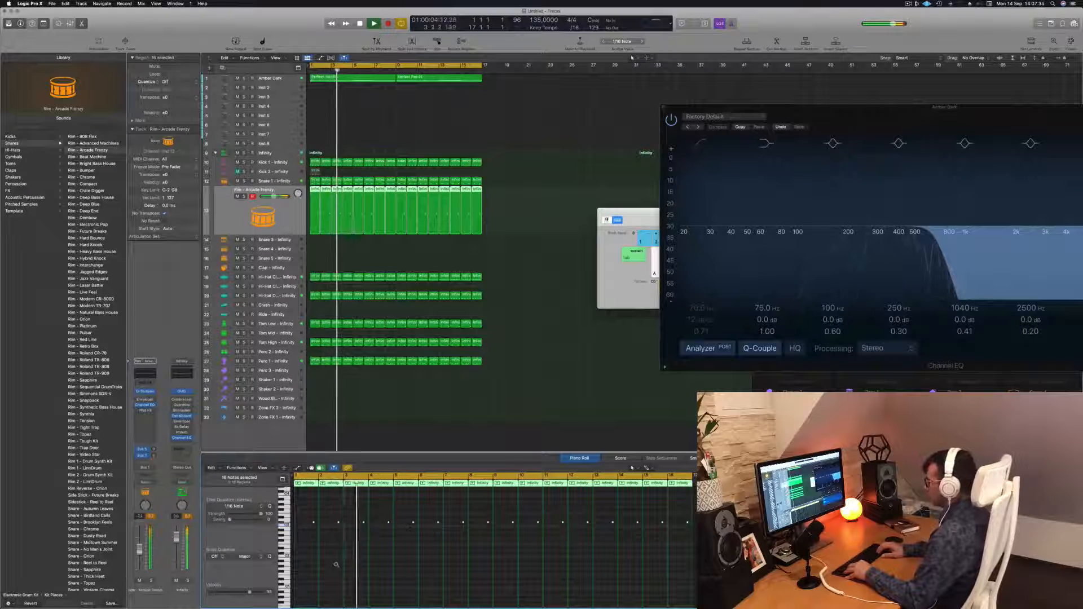
pyautogui.hotkey('alt', 'Left')
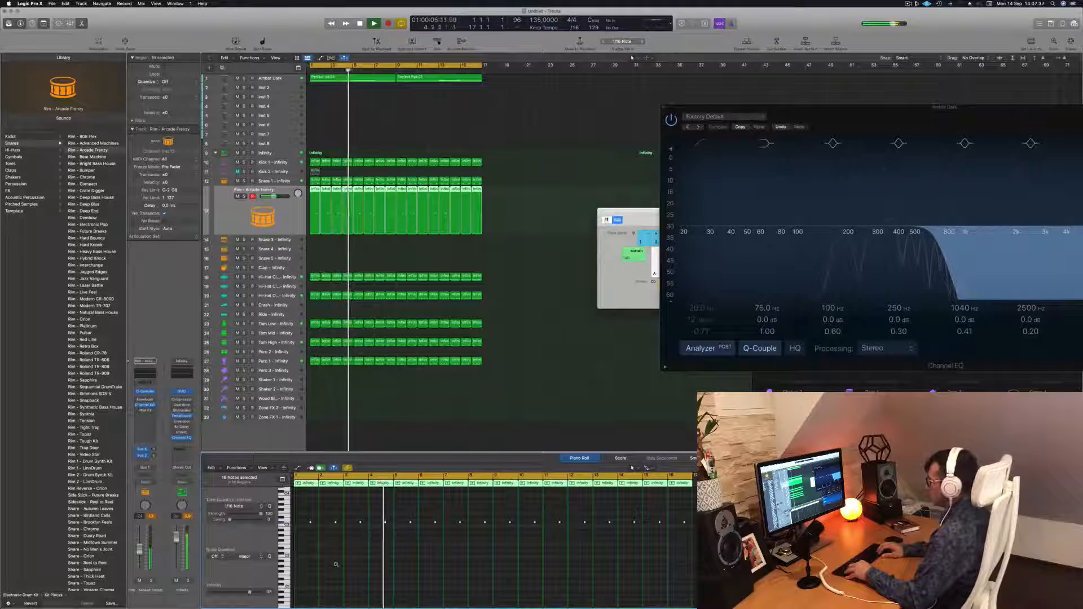
pyautogui.hotkey('alt', 'Right')
pyautogui.hotkey('alt', 'Right')
pyautogui.hotkey('alt', 'Right')
pyautogui.hotkey('alt', 'Right')
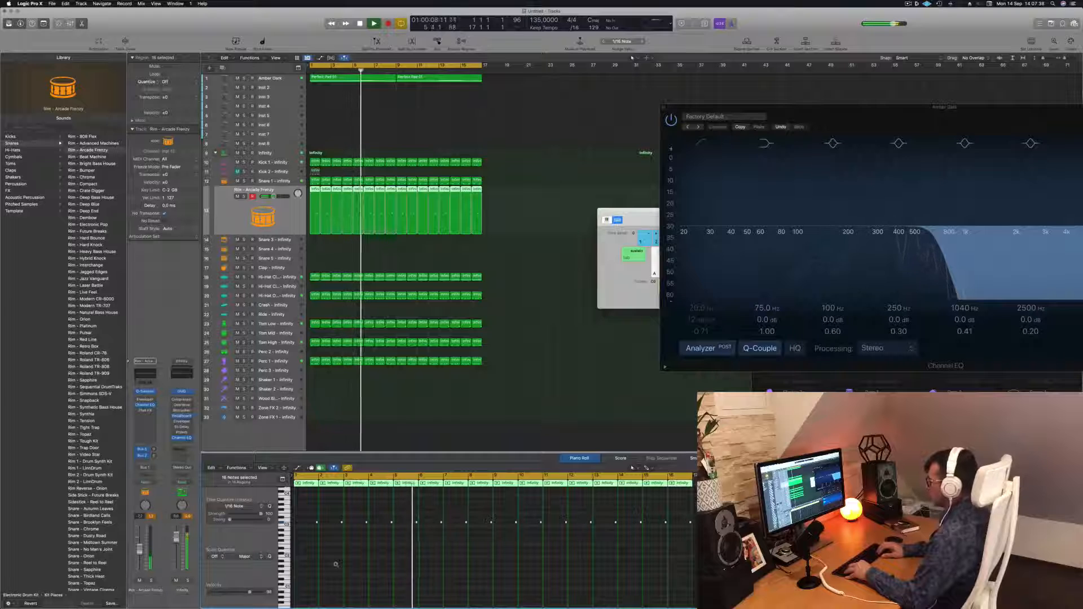
pyautogui.hotkey('alt', 'Left')
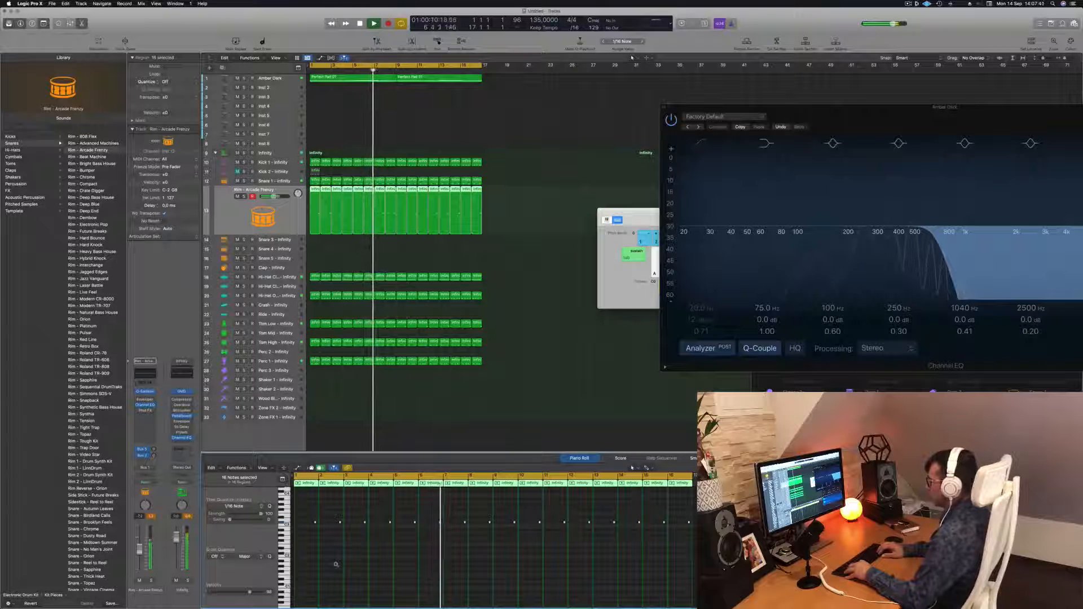
pyautogui.hotkey('alt', 'Left')
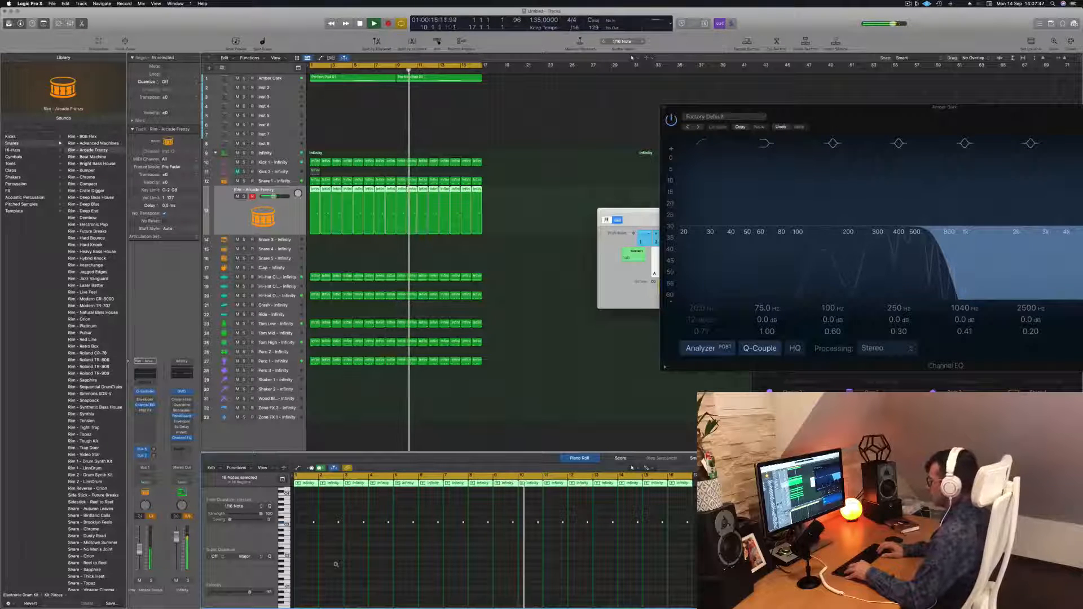
pyautogui.press('Return')
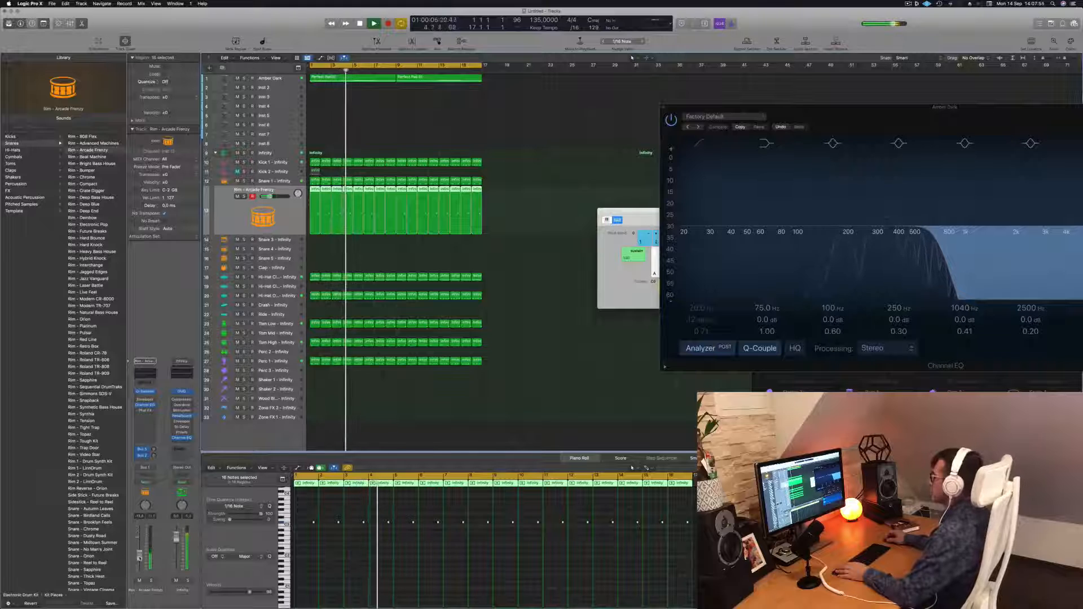
# Copy the first Perfect Pad 01 region from the Amber Dark track onto the Inst 2 track.
pyautogui.click(283, 80)
pyautogui.click(375, 142)
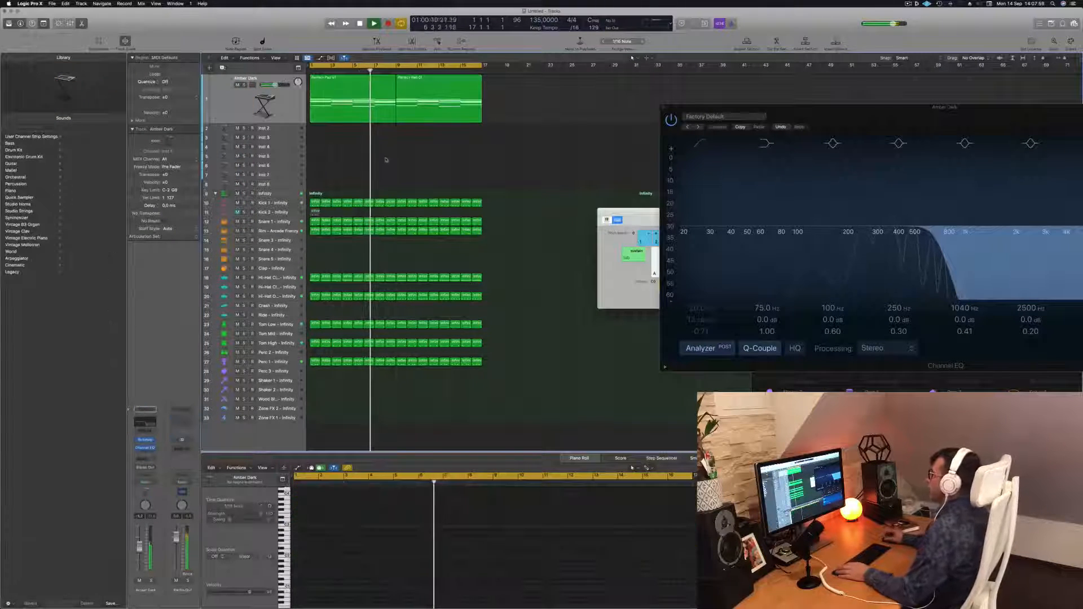
pyautogui.click(355, 111)
pyautogui.hscroll(1, 332, 122)
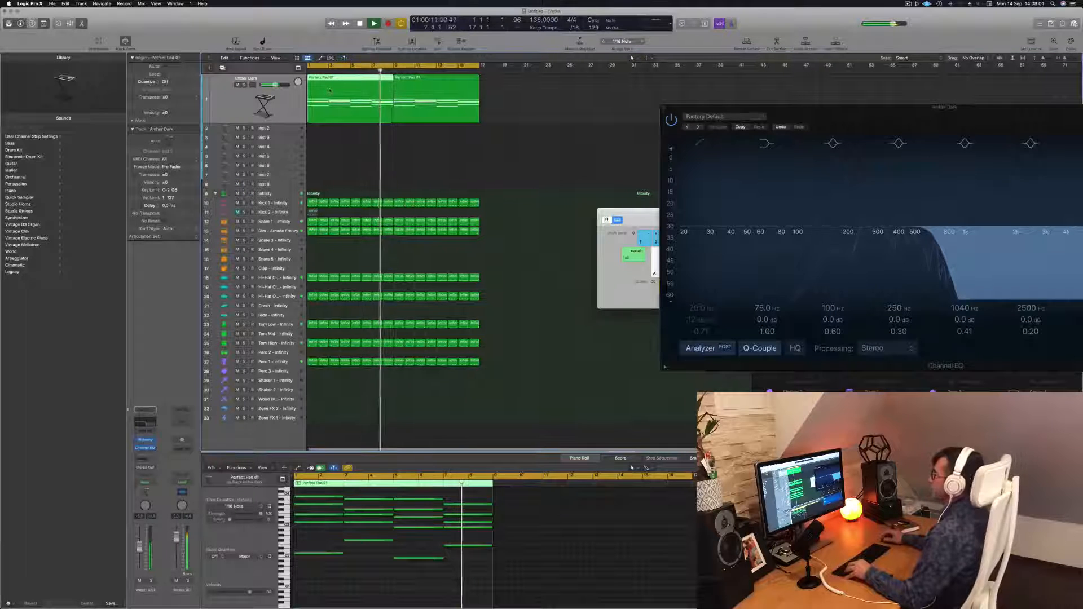
pyautogui.moveTo(334, 115); pyautogui.dragTo(286, 185)
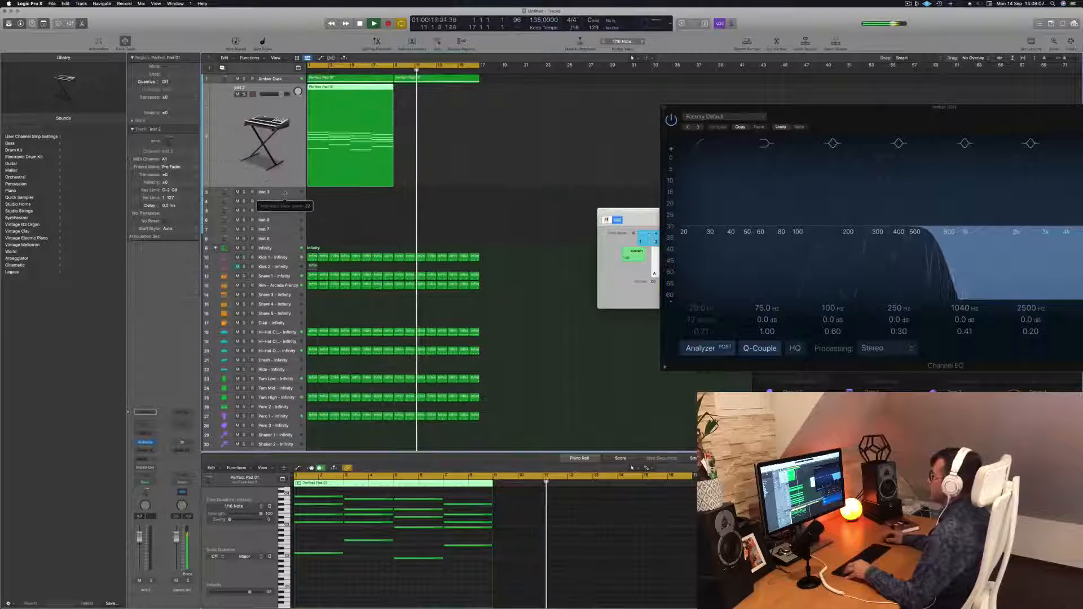
# Delete the upper notes of the copied pad region, keeping only the lowest line.
pyautogui.scroll(-1, 322, 494)
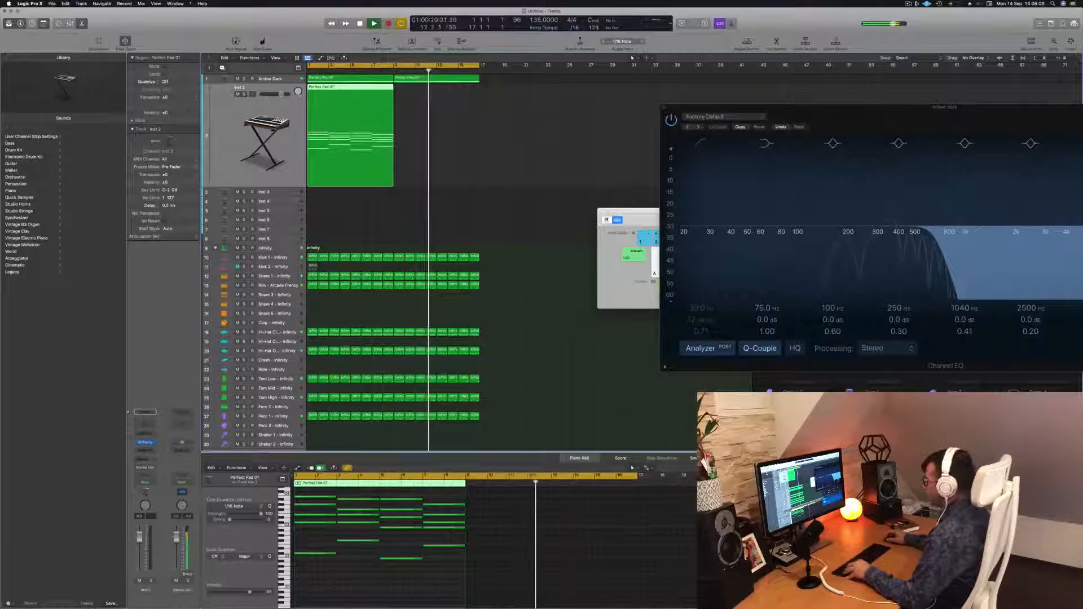
pyautogui.moveTo(322, 494); pyautogui.dragTo(469, 536)
pyautogui.press('BackSpace')
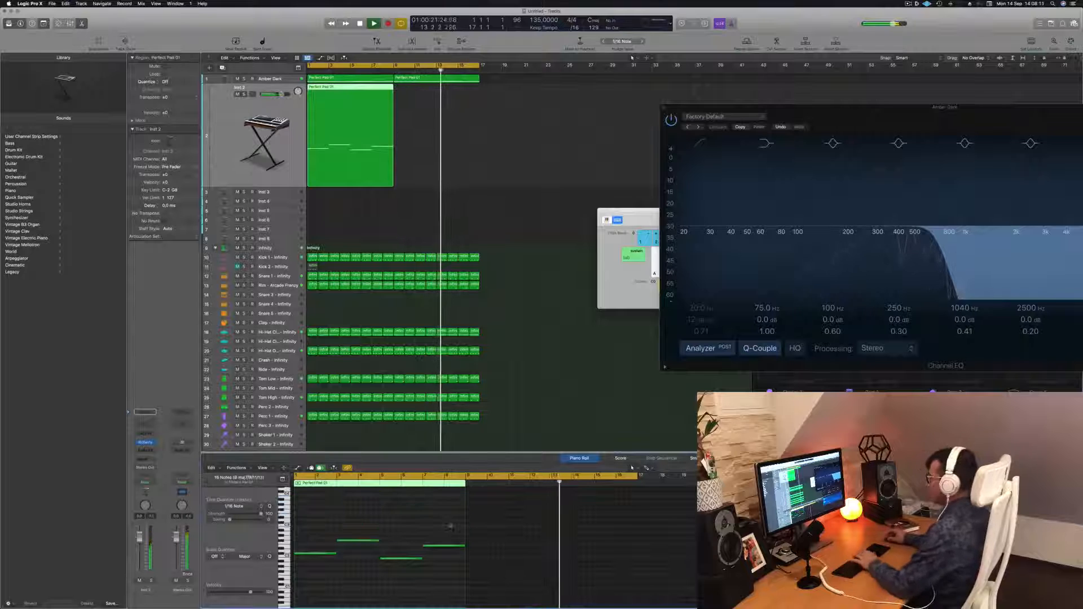
# Select all remaining notes in the region and transpose them down one octave.
pyautogui.click(261, 164)
pyautogui.press('Return')
pyautogui.press('space')
pyautogui.click(339, 518)
pyautogui.press('super+a')
pyautogui.hotkey('alt', 'shift', 'Down')
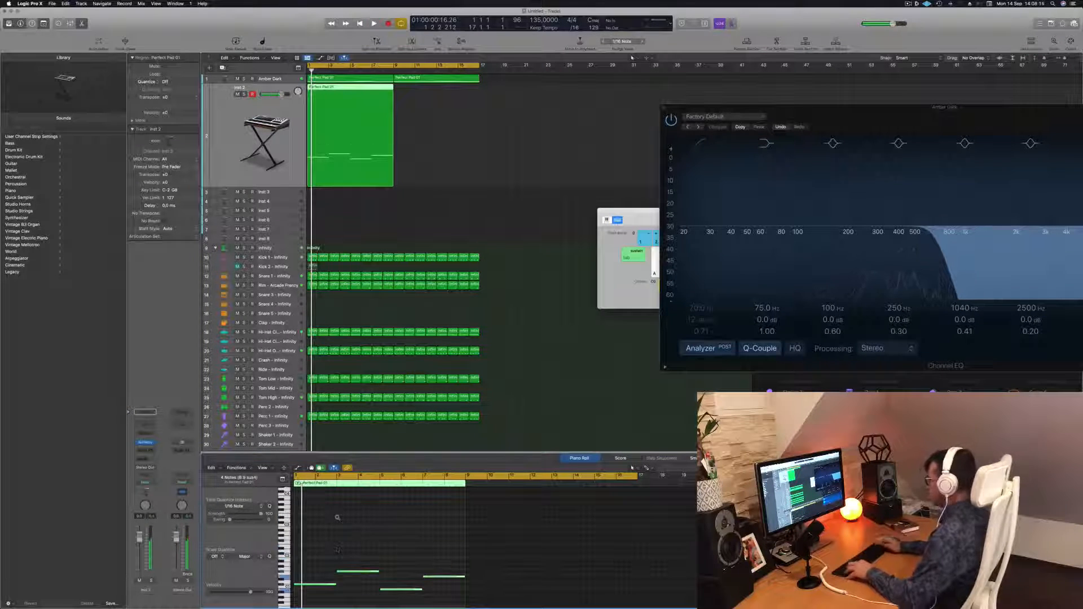
# Shorten the bass notes to short stabs at the start of each chord.
pyautogui.click(312, 304)
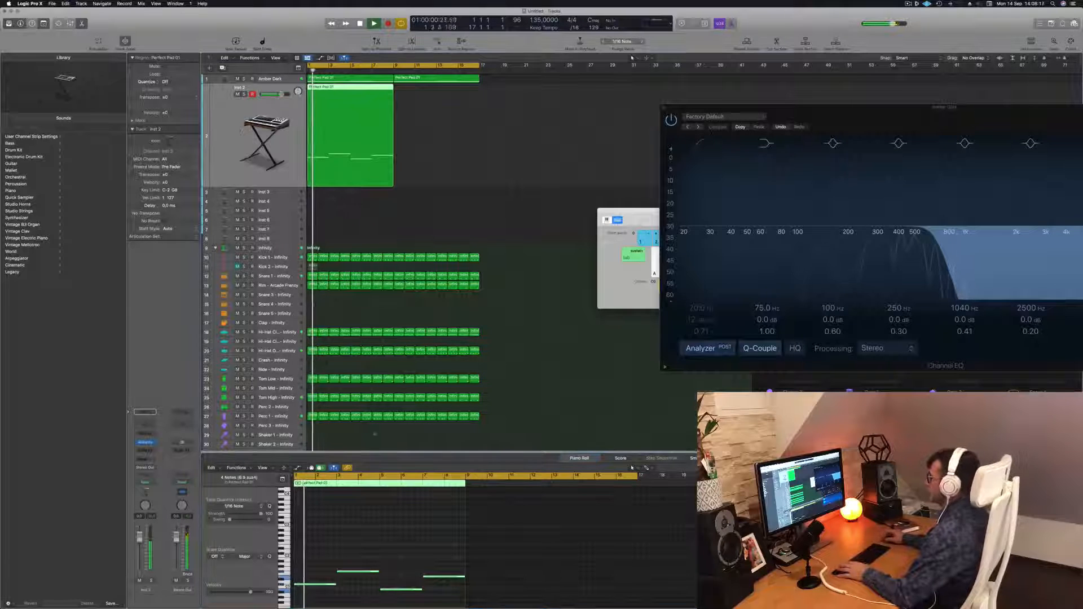
pyautogui.press('super+Right')
pyautogui.press('super+Right')
pyautogui.press('super+Right')
pyautogui.moveTo(356, 555); pyautogui.dragTo(597, 606)
pyautogui.scroll(3, 380, 553)
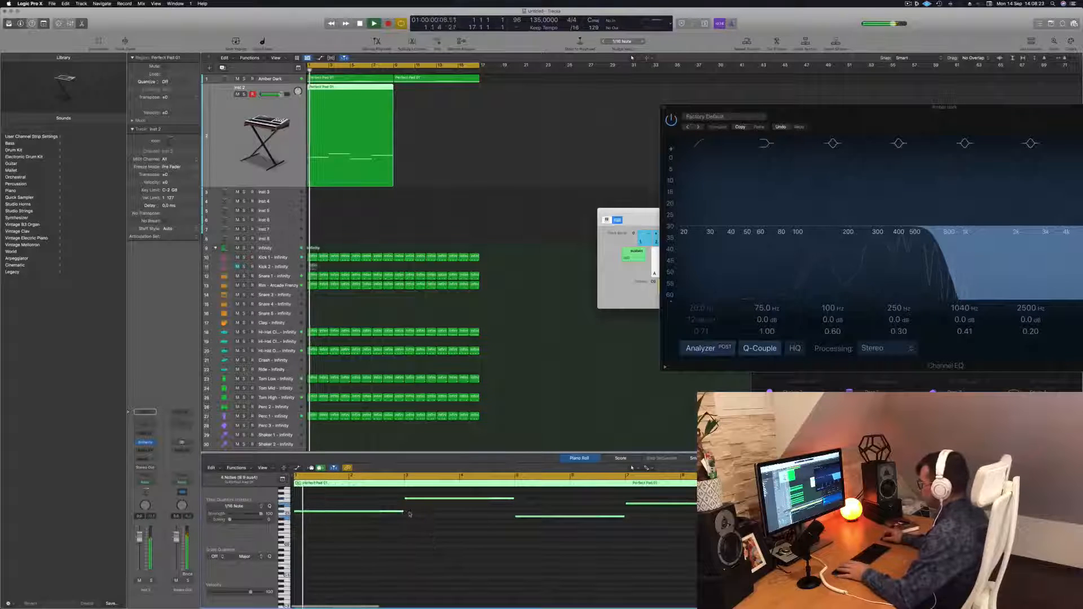
pyautogui.moveTo(402, 511); pyautogui.dragTo(314, 513)
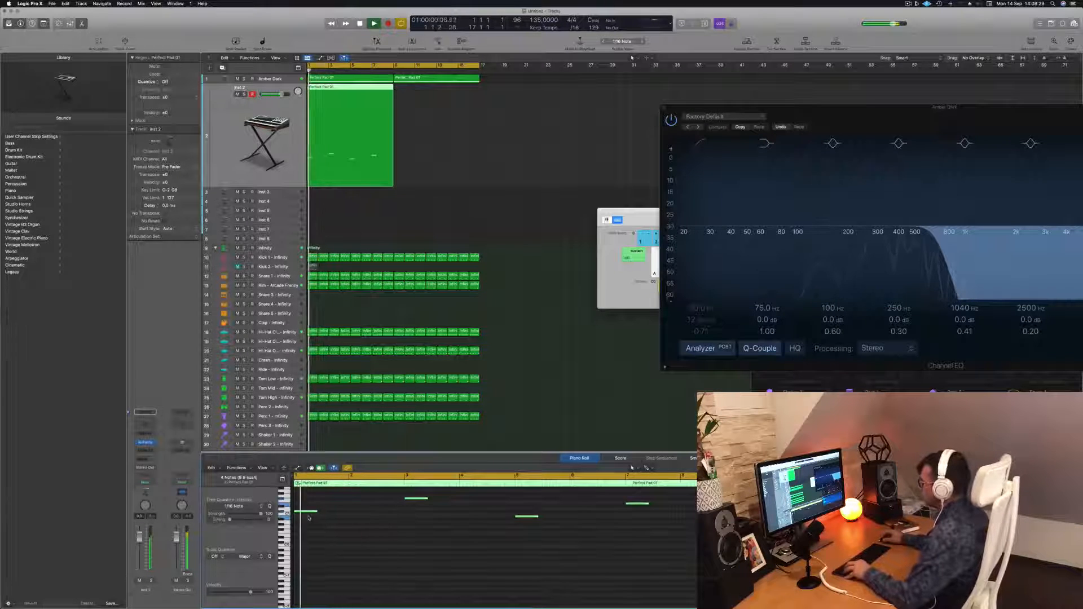
pyautogui.moveTo(305, 514); pyautogui.dragTo(344, 514)
# Play back the arrangement to audition the new bass part.
pyautogui.press('space')
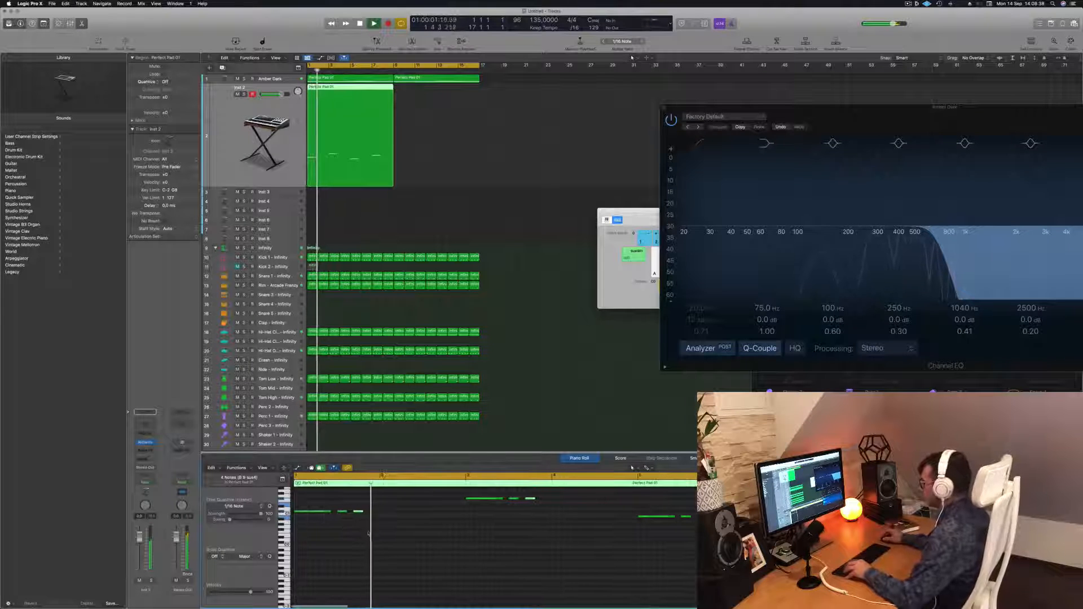
pyautogui.press('space')
pyautogui.press('space')
pyautogui.hscroll(-2, 371, 529)
pyautogui.press('space')
pyautogui.press('space')
pyautogui.press('space')
pyautogui.press('space')
pyautogui.hscroll(-2, 377, 537)
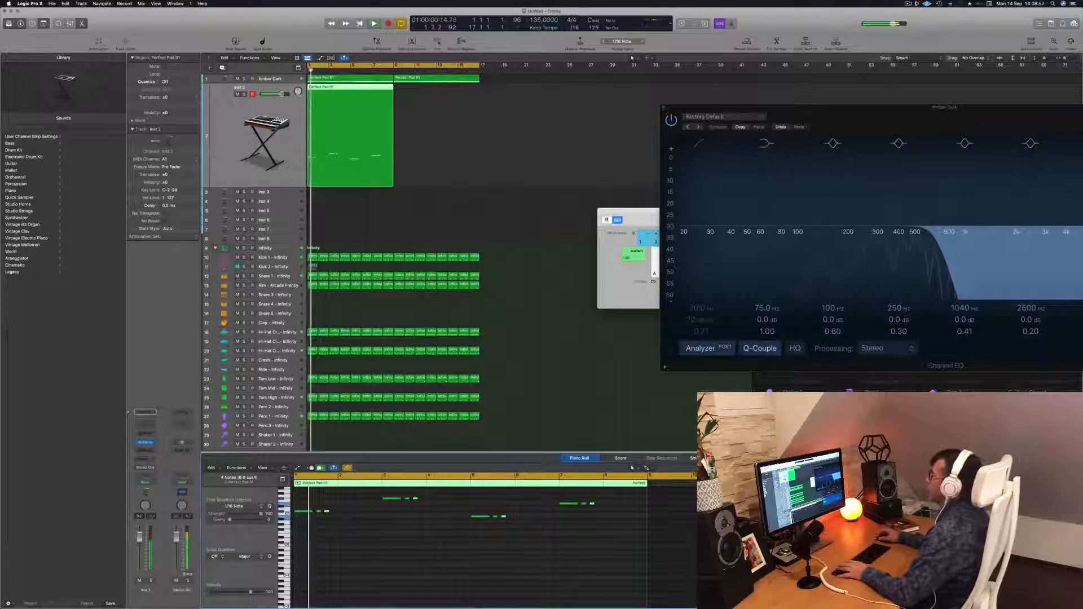
# Copy the bass region to bar 9 on the Inst 2 track.
pyautogui.moveTo(340, 88); pyautogui.dragTo(425, 89)
pyautogui.keyDown('shift'); pyautogui.click(344, 93); pyautogui.keyUp('shift')
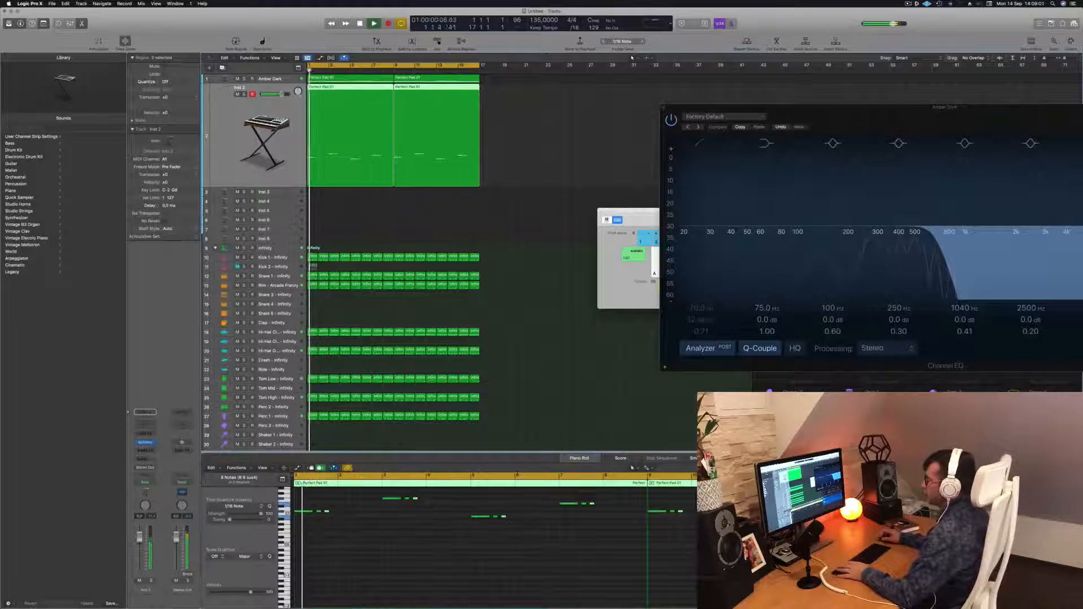
# Open the bass track's Alchemy instrument, show the Bass category and load the 70s Synth Intro preset.
pyautogui.click(145, 443)
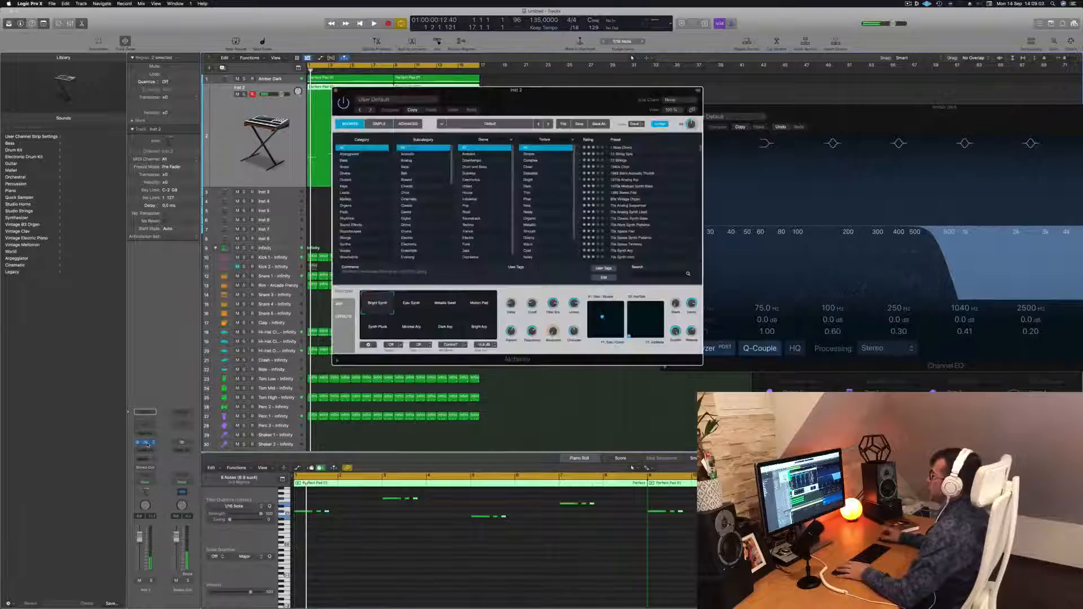
pyautogui.moveTo(557, 97); pyautogui.dragTo(655, 152)
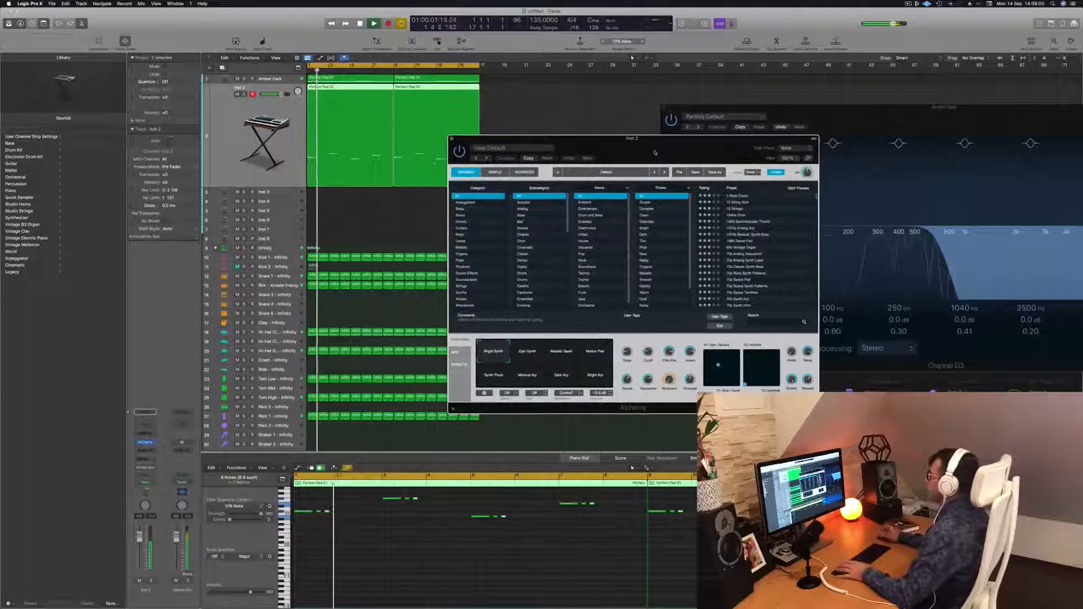
pyautogui.click(462, 209)
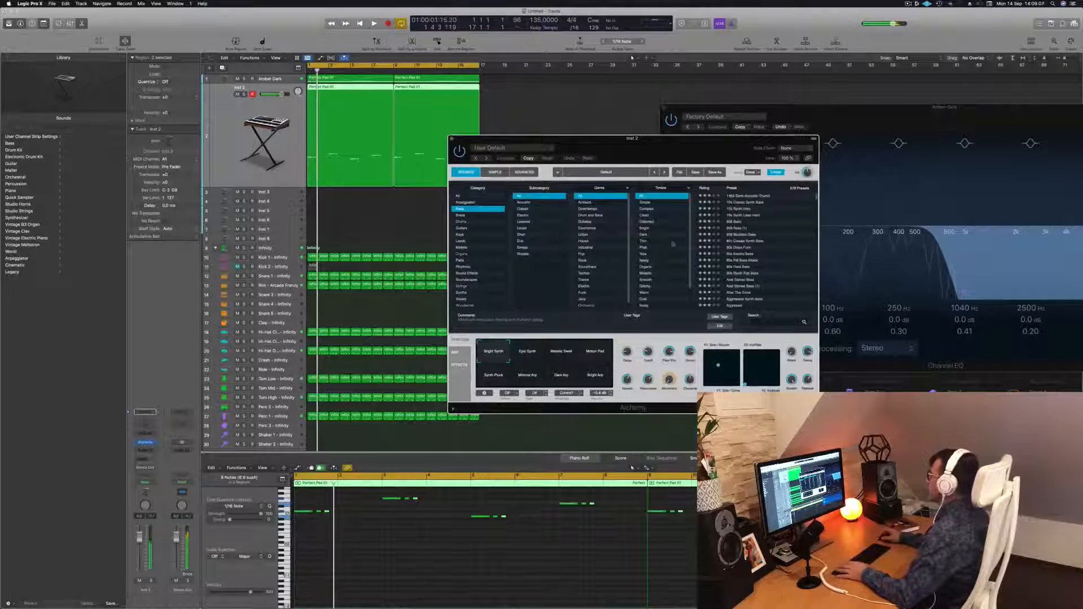
pyautogui.press('space')
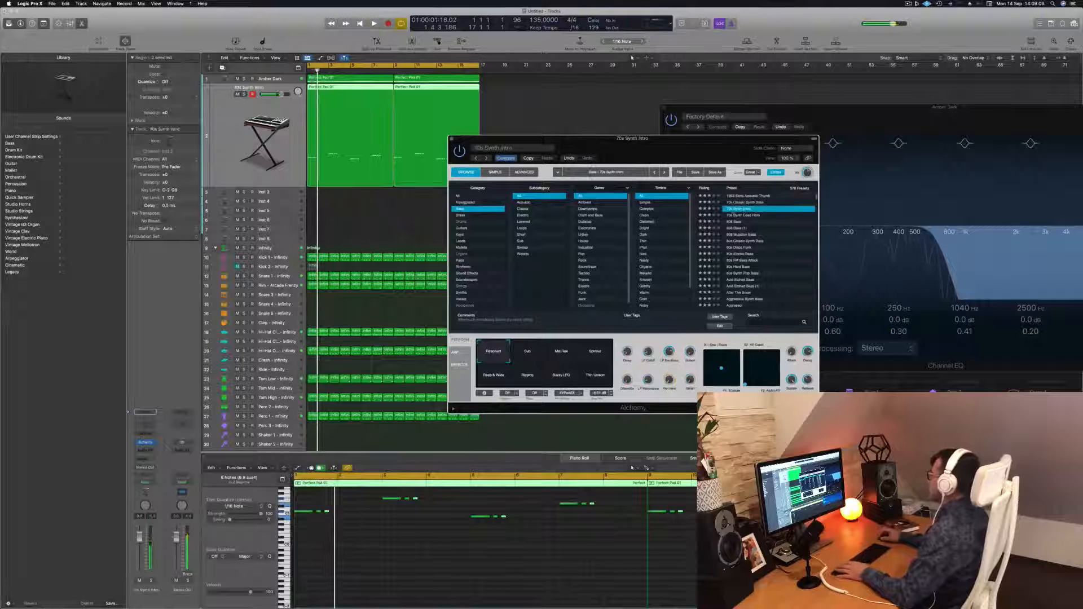
pyautogui.moveTo(687, 147); pyautogui.dragTo(706, 133)
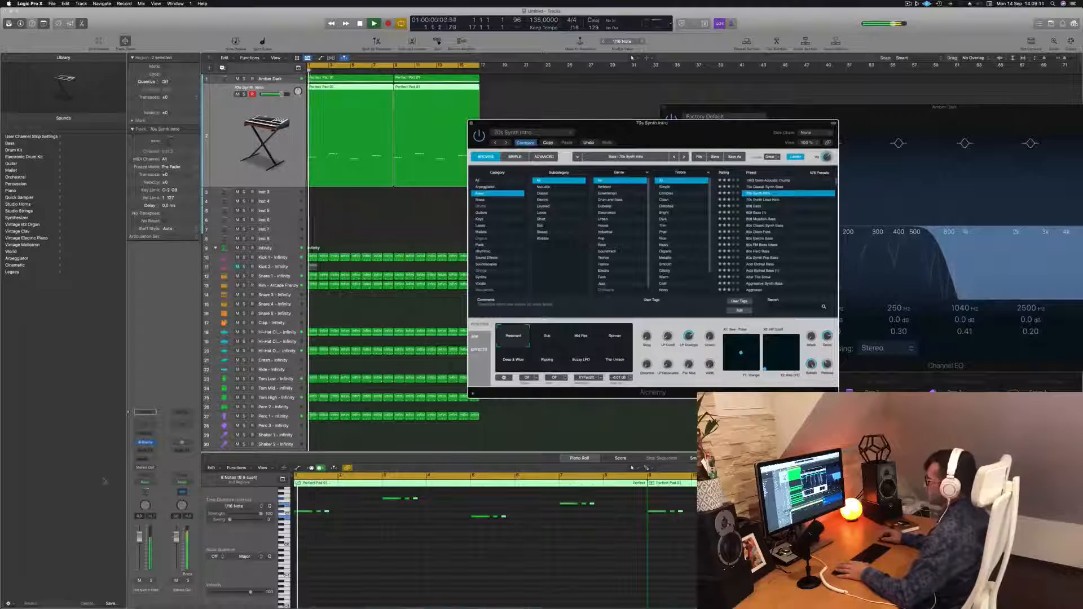
pyautogui.press('space')
pyautogui.press('space')
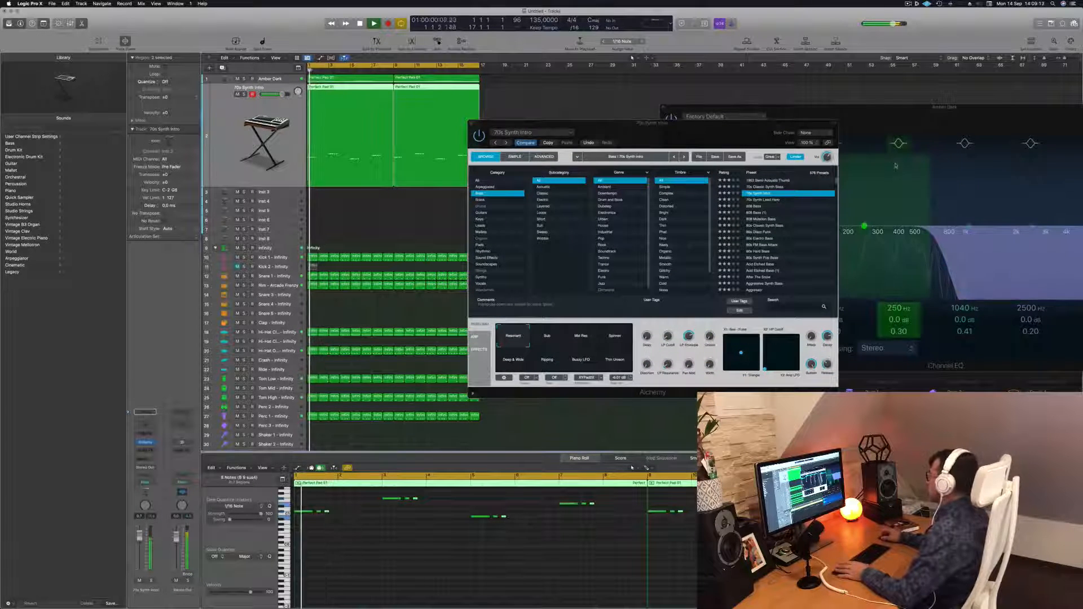
# Audition the preset's transform pad snapshots in turn, finishing on Resonant.
pyautogui.click(543, 340)
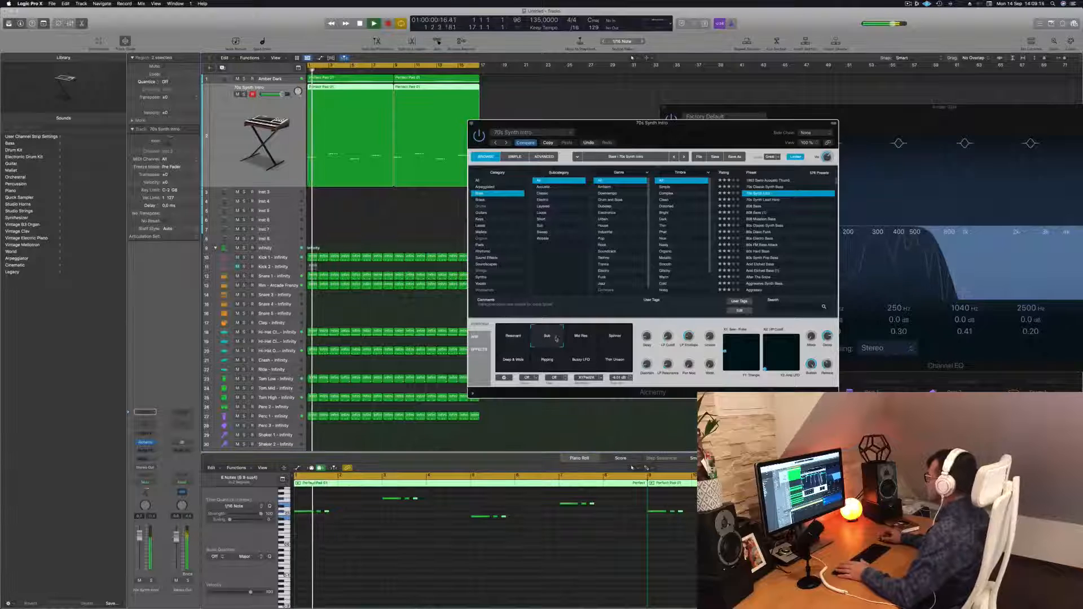
pyautogui.click(584, 340)
pyautogui.click(613, 342)
pyautogui.click(521, 365)
pyautogui.click(546, 365)
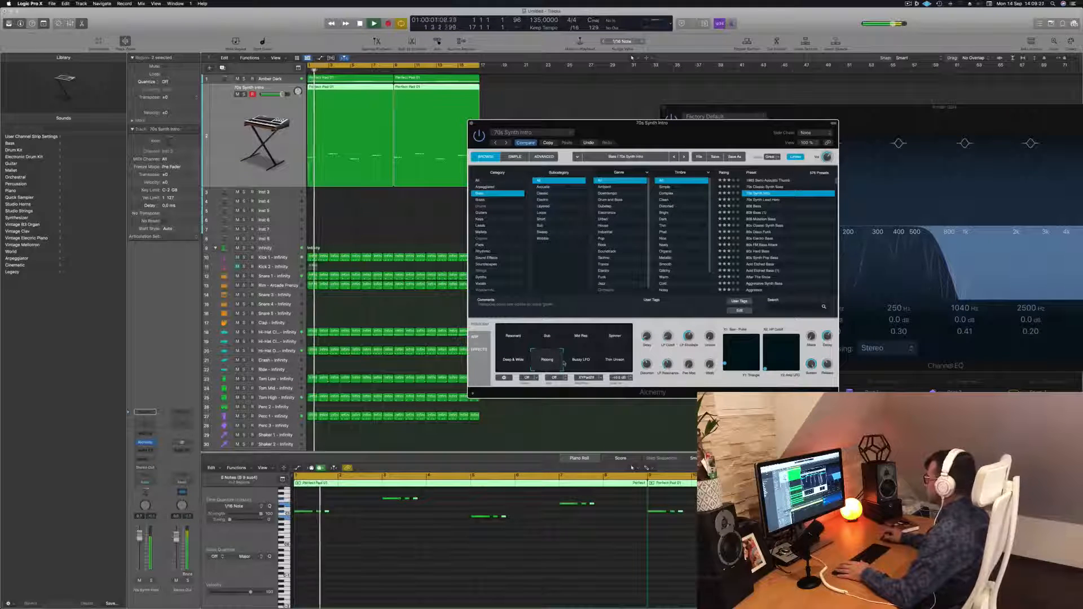
pyautogui.click(584, 363)
pyautogui.click(611, 364)
pyautogui.click(547, 365)
pyautogui.click(515, 364)
pyautogui.click(512, 341)
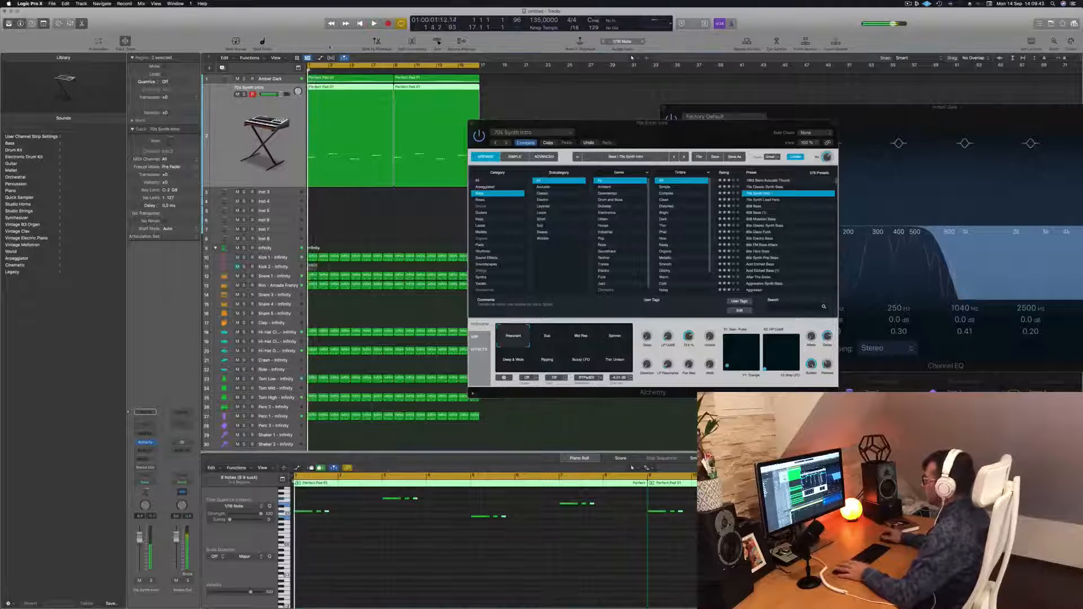
# Select the drum and Amber Dark tracks and play the arrangement to hear the new bass sound.
pyautogui.moveTo(634, 123); pyautogui.dragTo(663, 120)
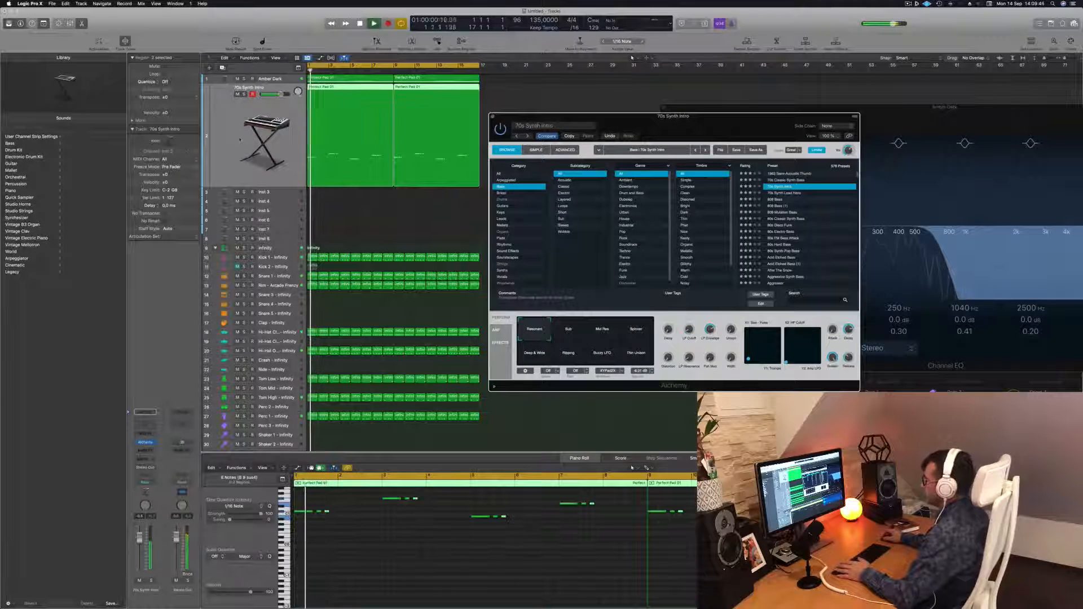
pyautogui.click(274, 252)
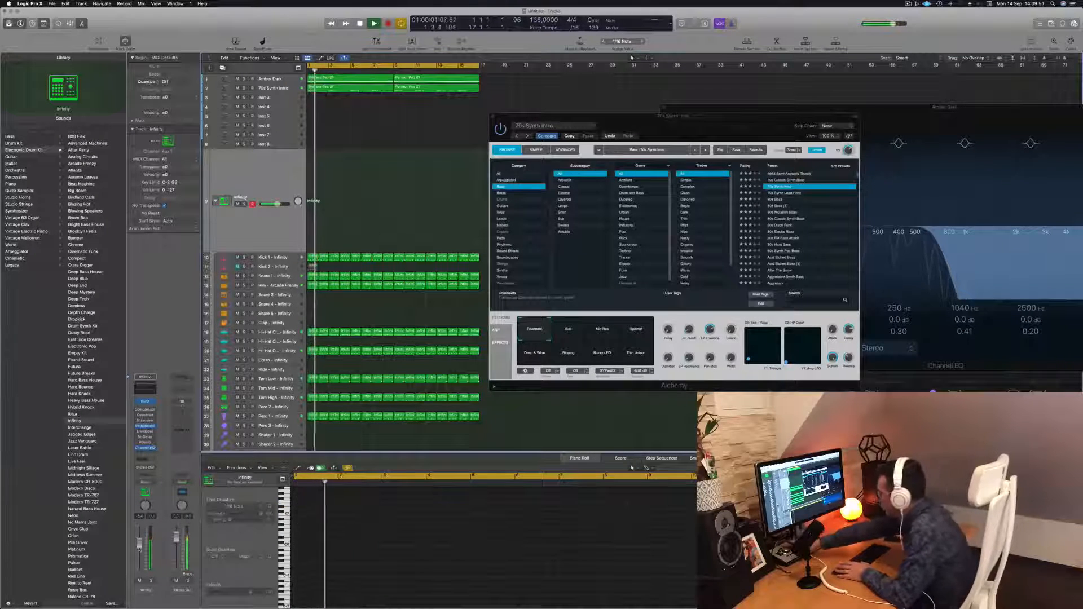
pyautogui.press('space')
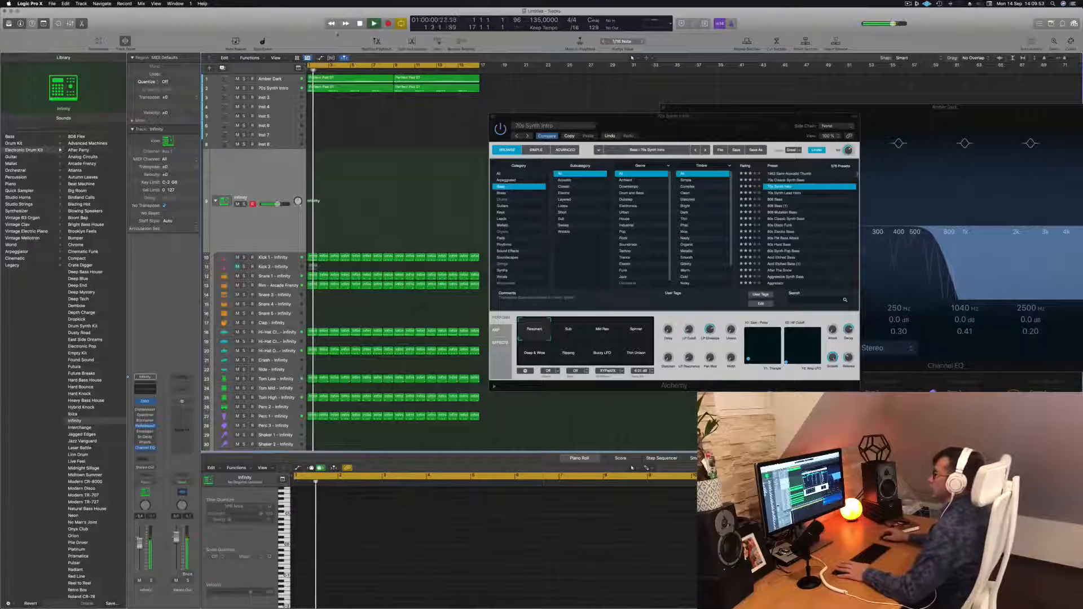
pyautogui.click(272, 79)
pyautogui.press('space')
pyautogui.press('space')
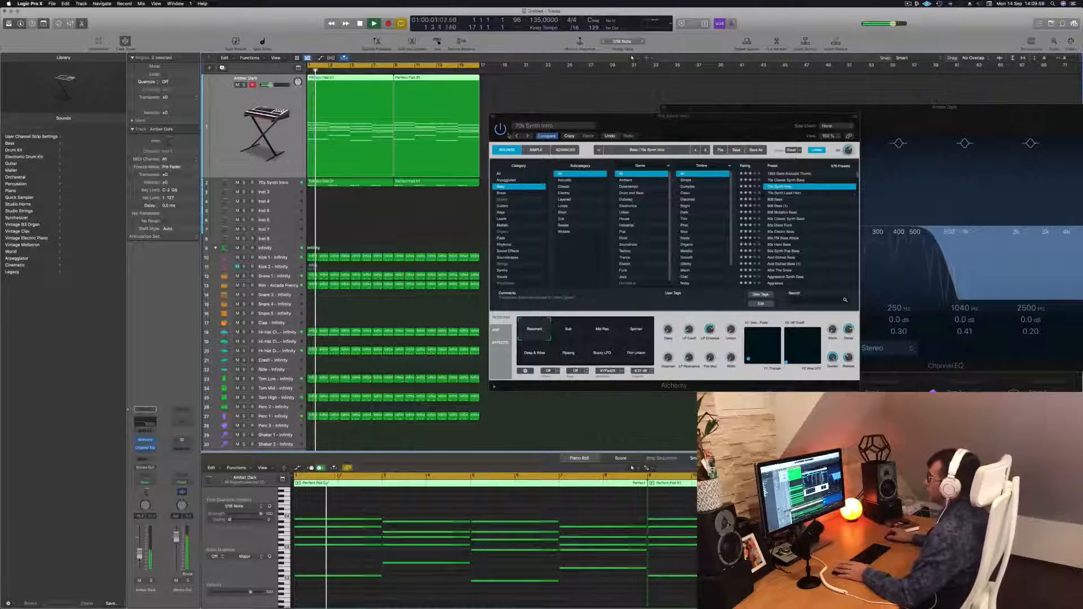
# Create a new track below the bass track and copy both bass regions onto it.
pyautogui.moveTo(696, 117); pyautogui.dragTo(990, 114)
pyautogui.press('Return')
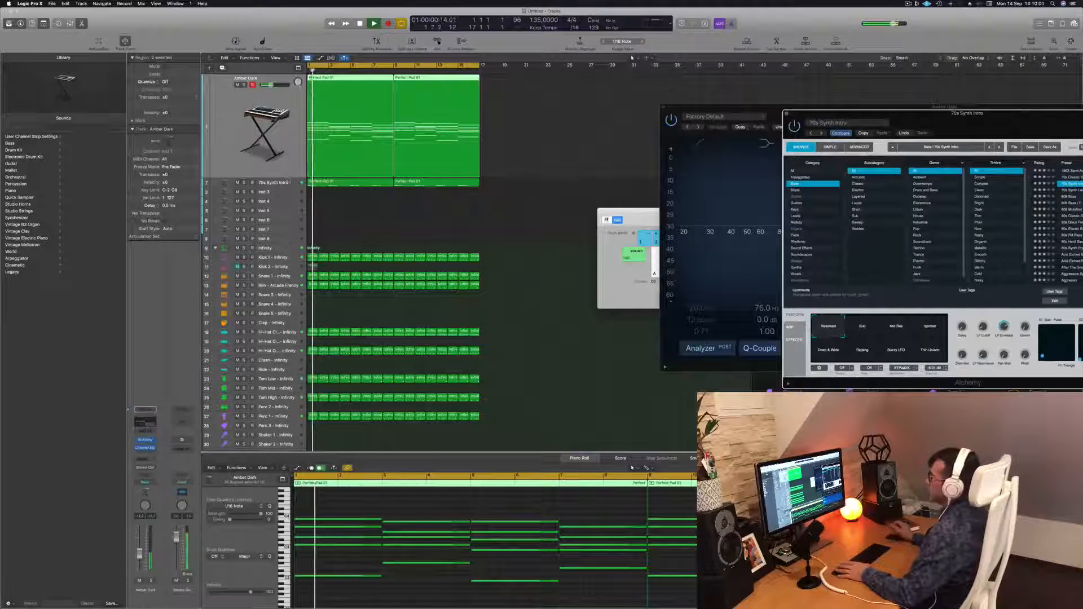
pyautogui.press('Down')
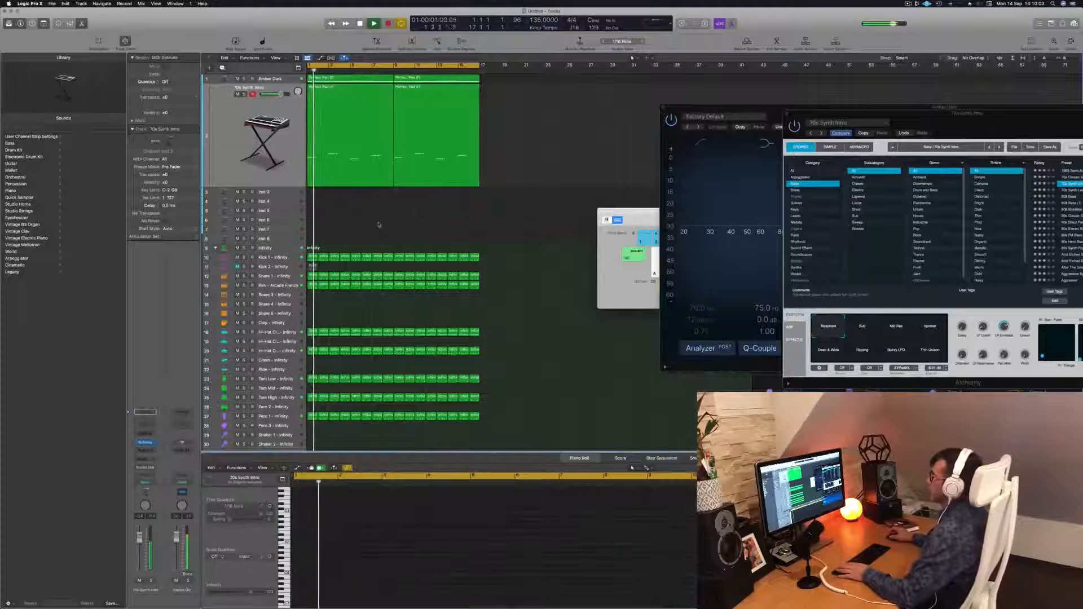
pyautogui.press('Right')
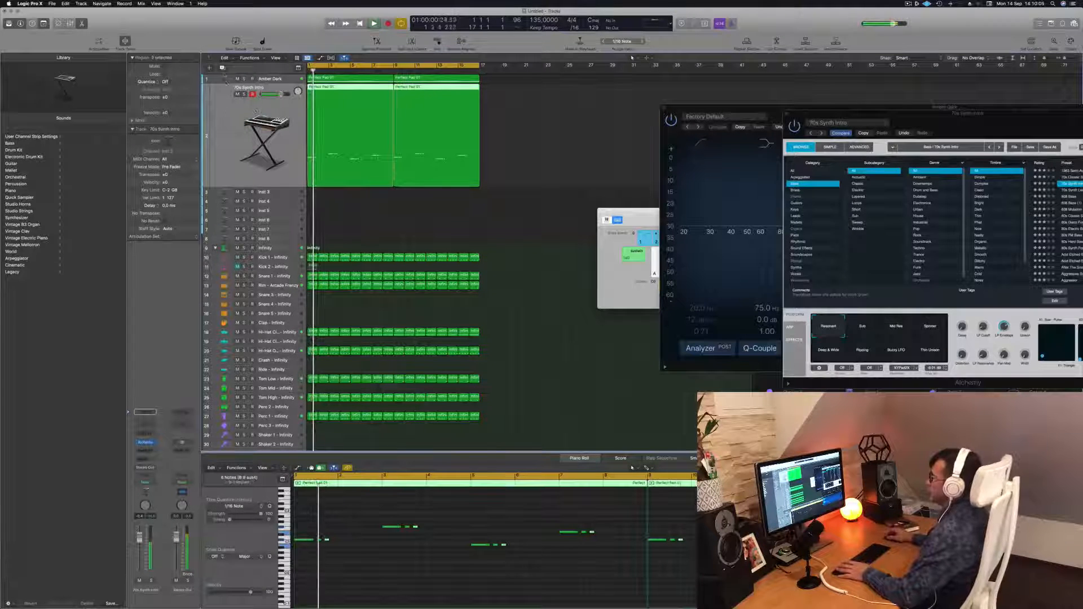
pyautogui.press('alt+super+s')
pyautogui.moveTo(361, 88); pyautogui.dragTo(453, 89)
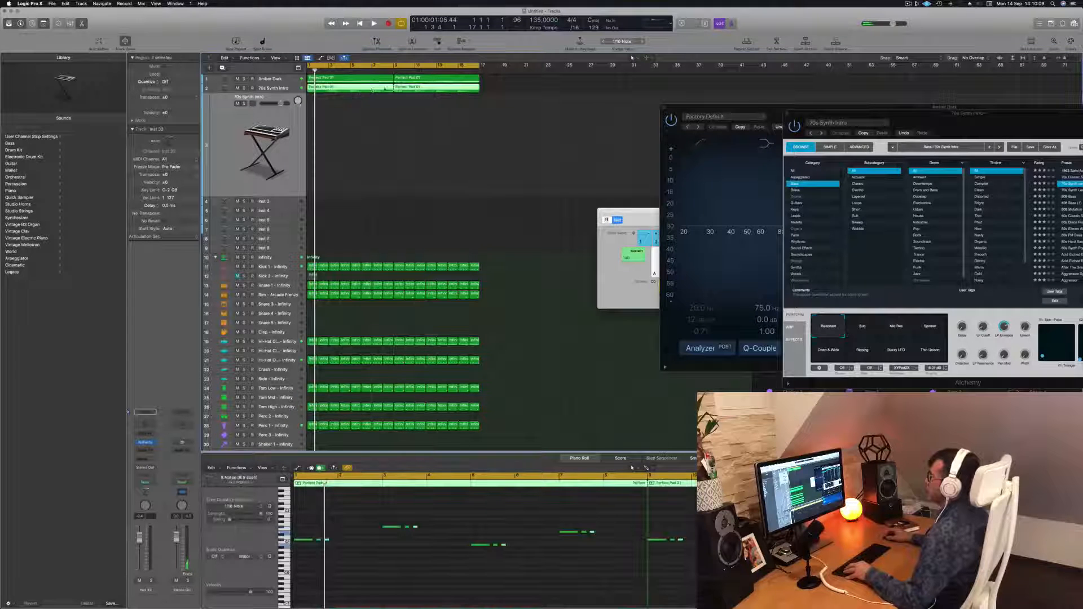
pyautogui.moveTo(372, 90); pyautogui.dragTo(373, 106)
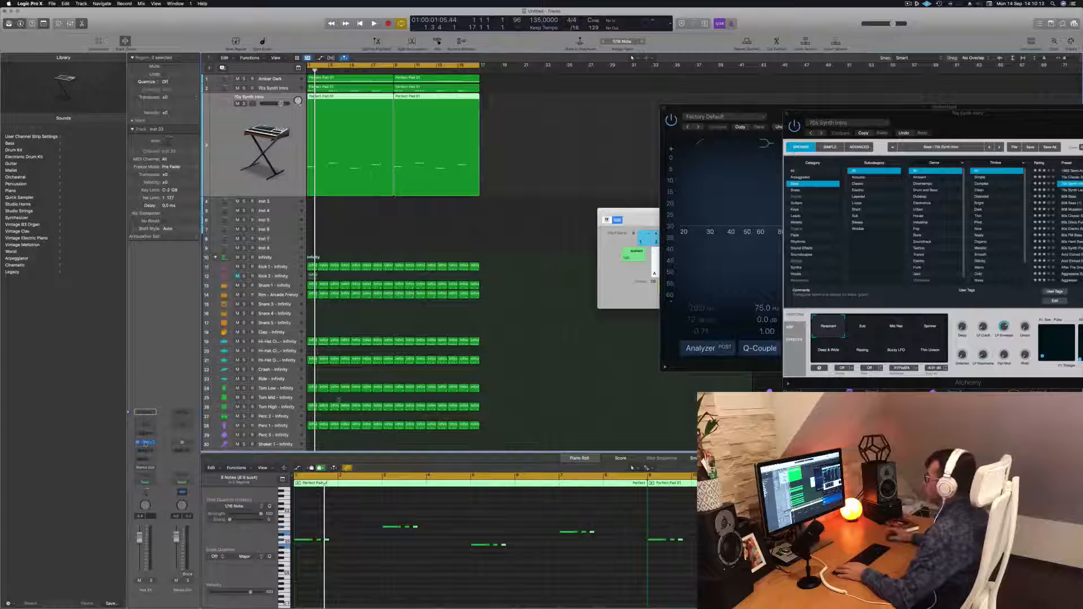
# Open Alchemy on the new track, load the Acid Etched Bass preset and play it back.
pyautogui.click(146, 443)
pyautogui.moveTo(569, 102); pyautogui.dragTo(744, 162)
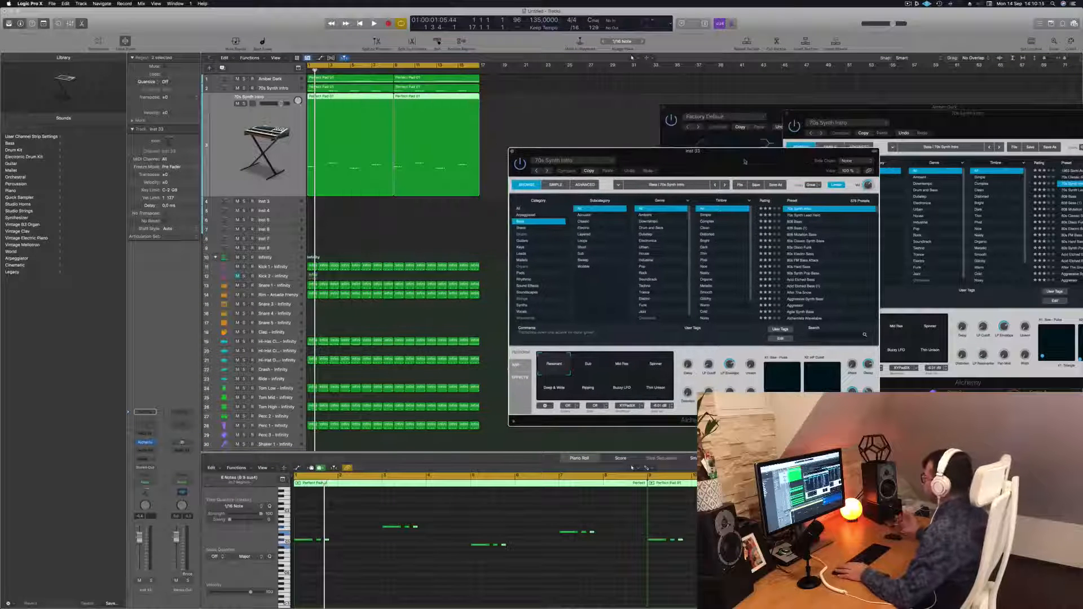
pyautogui.click(811, 279)
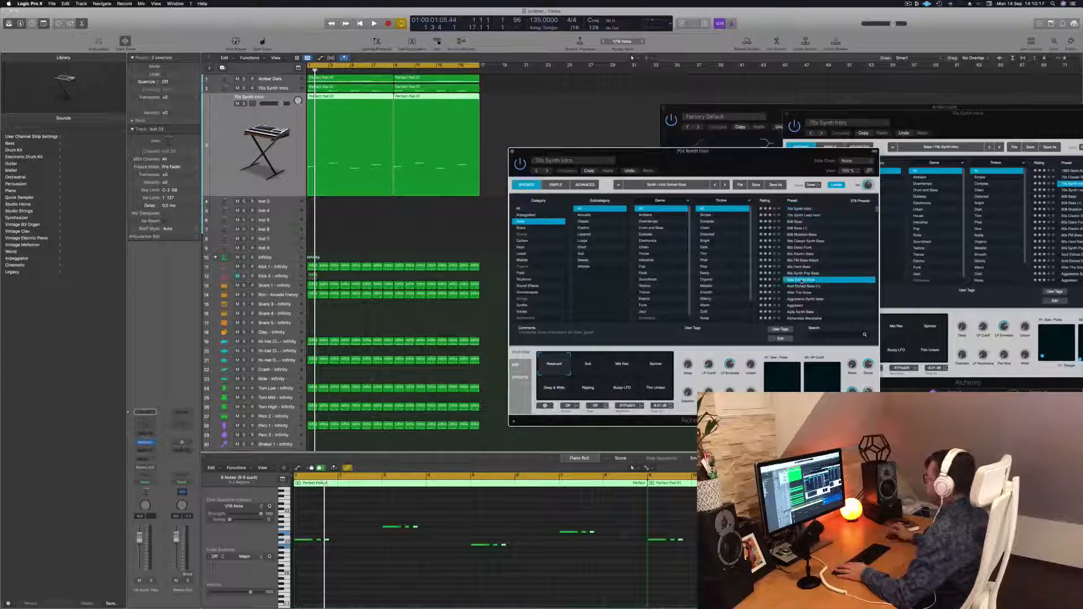
pyautogui.press('space')
pyautogui.press('space')
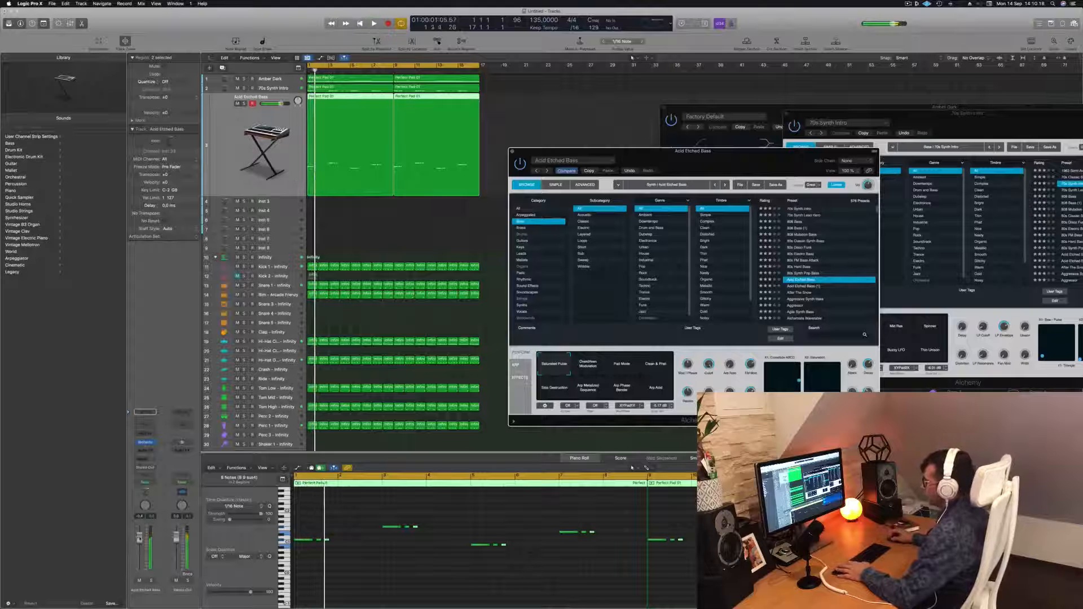
pyautogui.press('space')
# Load the After The Snow preset, lower the new track's volume slightly and audition it.
pyautogui.press('space')
pyautogui.press('space')
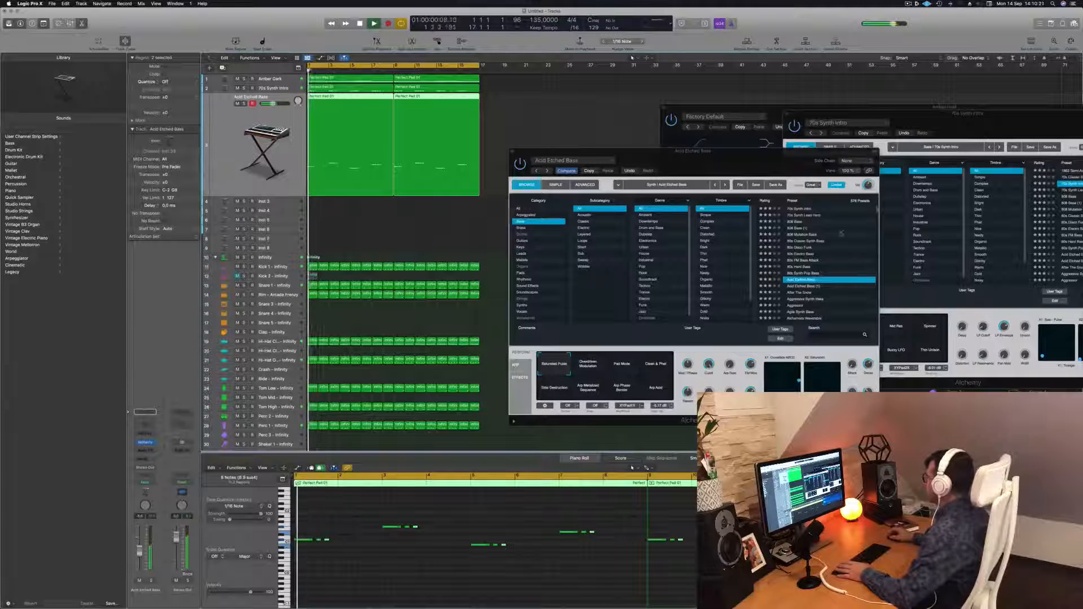
pyautogui.click(805, 293)
pyautogui.press('space')
pyautogui.press('space')
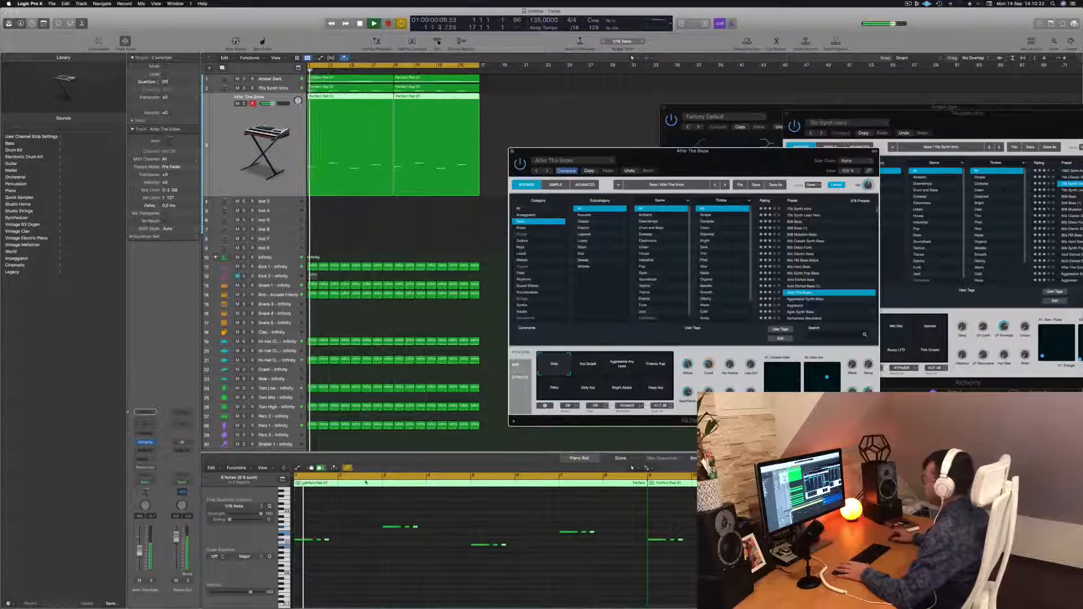
pyautogui.moveTo(139, 552); pyautogui.dragTo(139, 561)
pyautogui.press('space')
pyautogui.press('space')
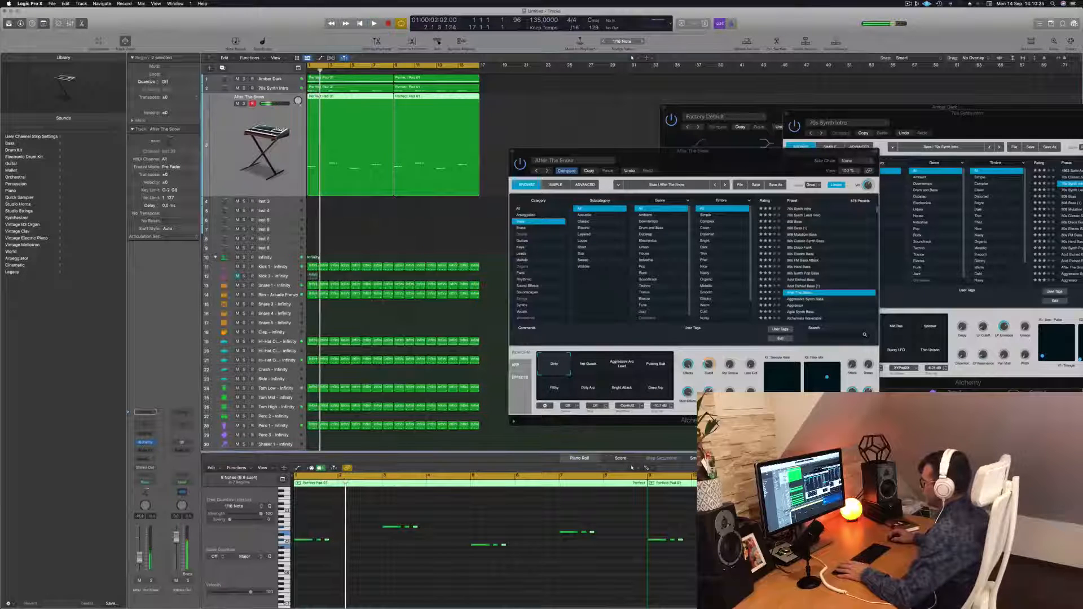
# Load the Aggressive Synth Bass preset, nudge the track's volume and audition it.
pyautogui.press('space')
pyautogui.click(810, 300)
pyautogui.press('space')
pyautogui.press('space')
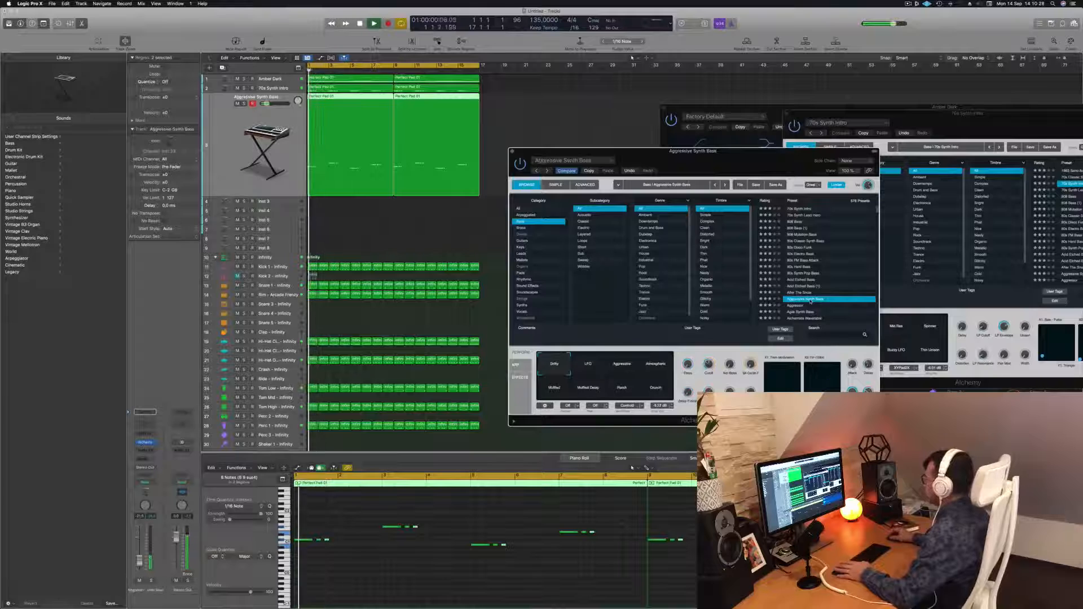
pyautogui.moveTo(140, 558); pyautogui.dragTo(140, 555)
pyautogui.press('space')
pyautogui.press('space')
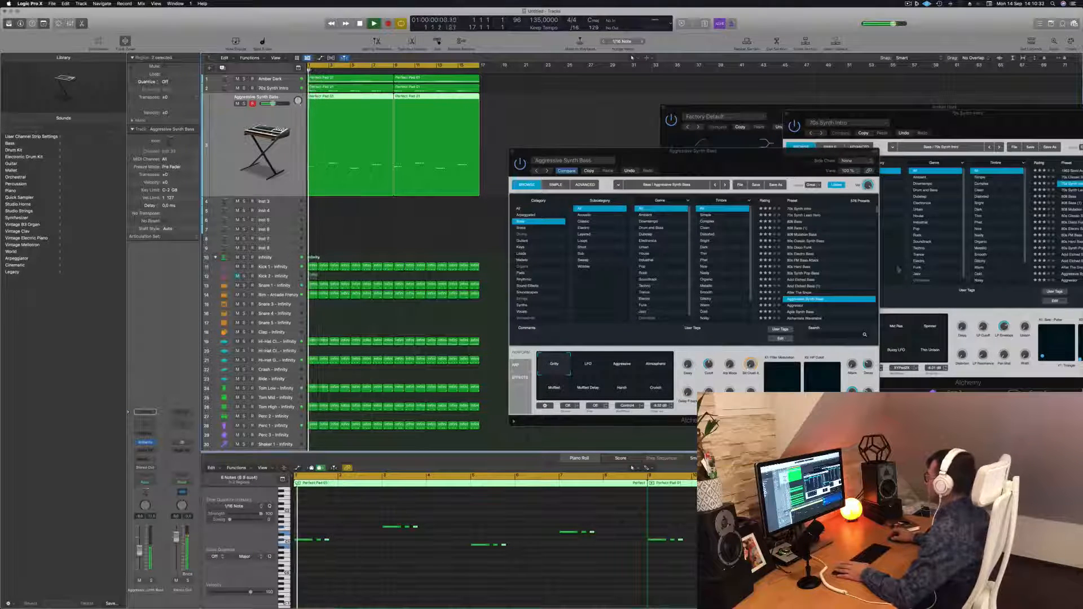
# Browse the Aggressor, Agile Synth Bass and Alchemist Wavetable presets and settle on Alloy for the layered bass.
pyautogui.click(797, 307)
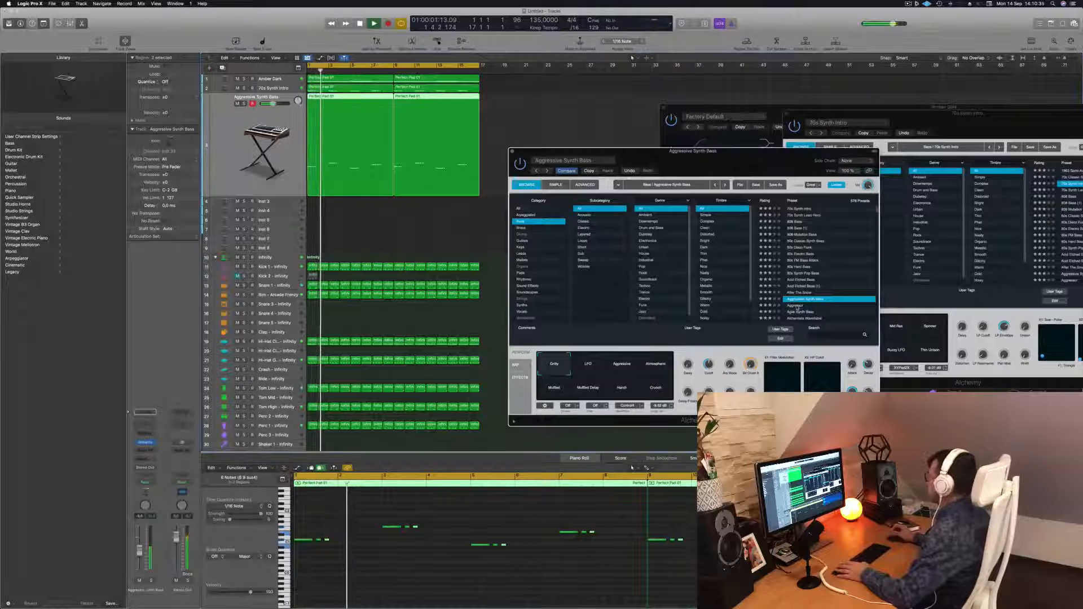
pyautogui.click(797, 306)
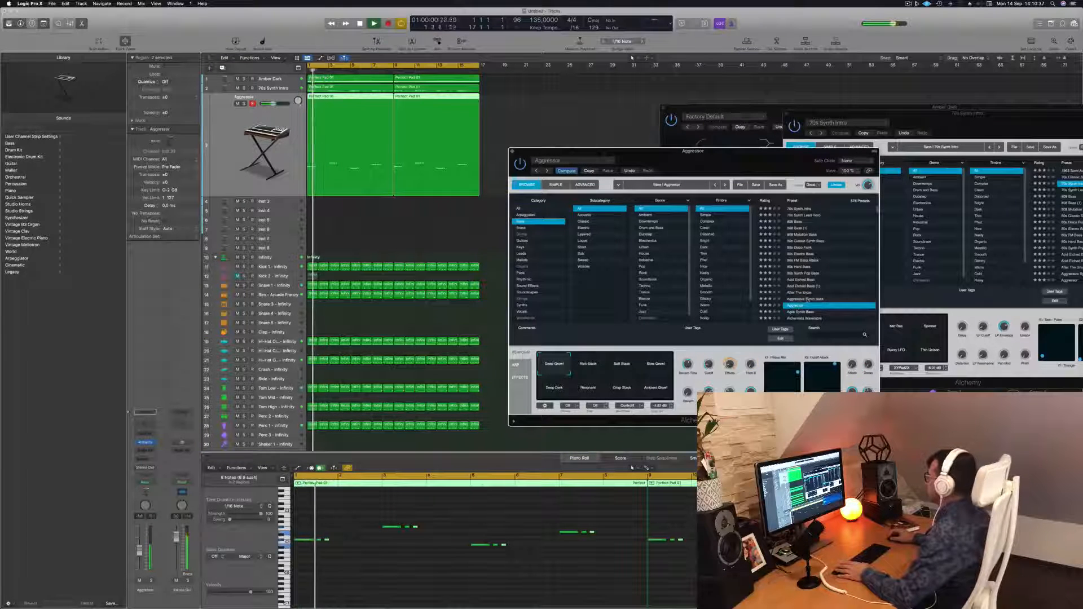
pyautogui.scroll(-5, 813, 299)
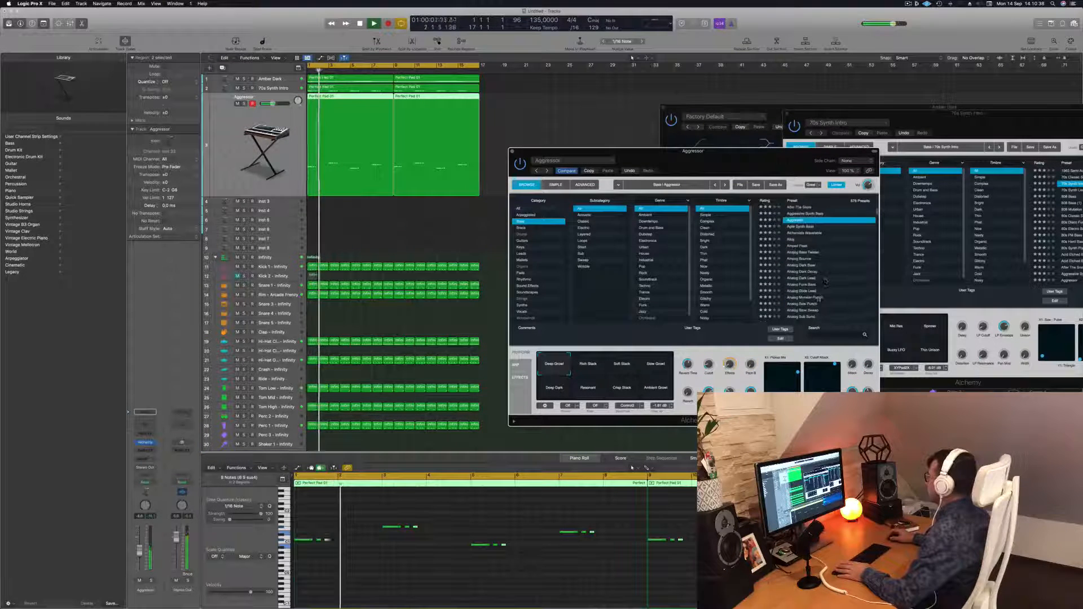
pyautogui.click(801, 226)
pyautogui.press('space')
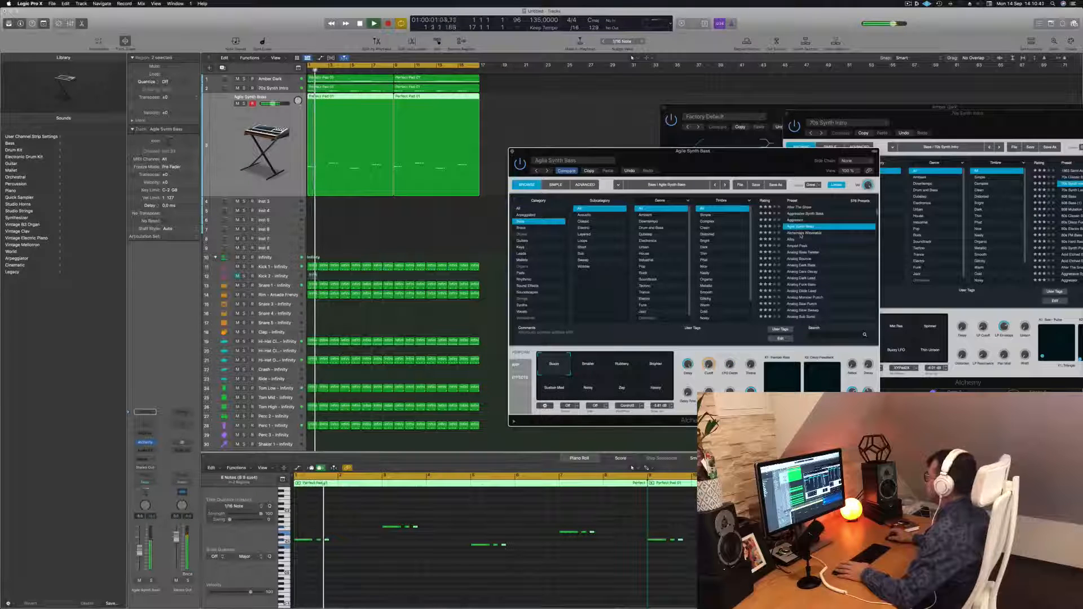
pyautogui.click(801, 233)
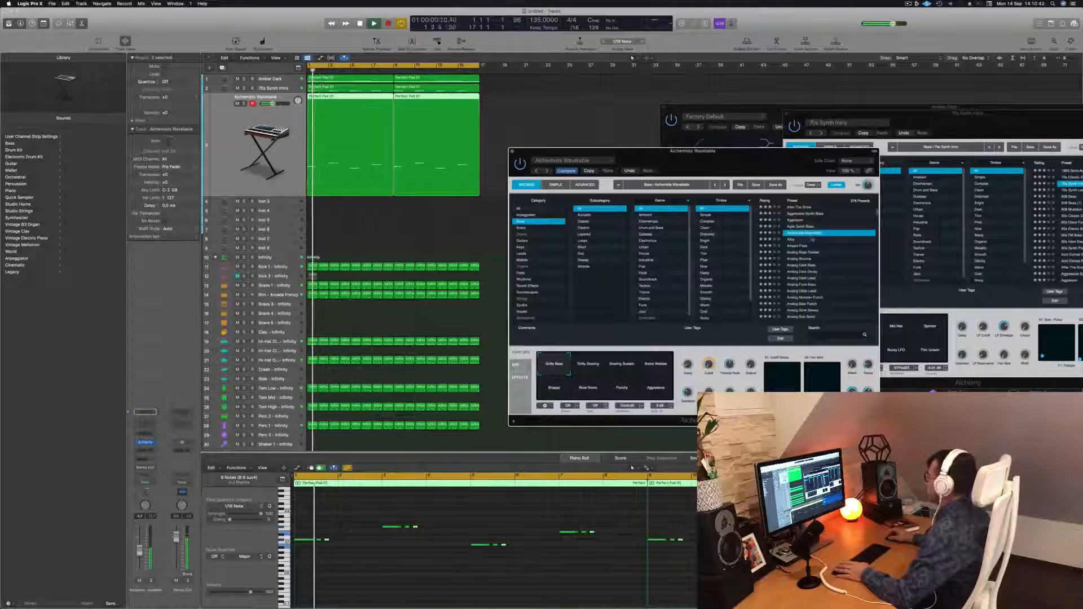
pyautogui.click(792, 240)
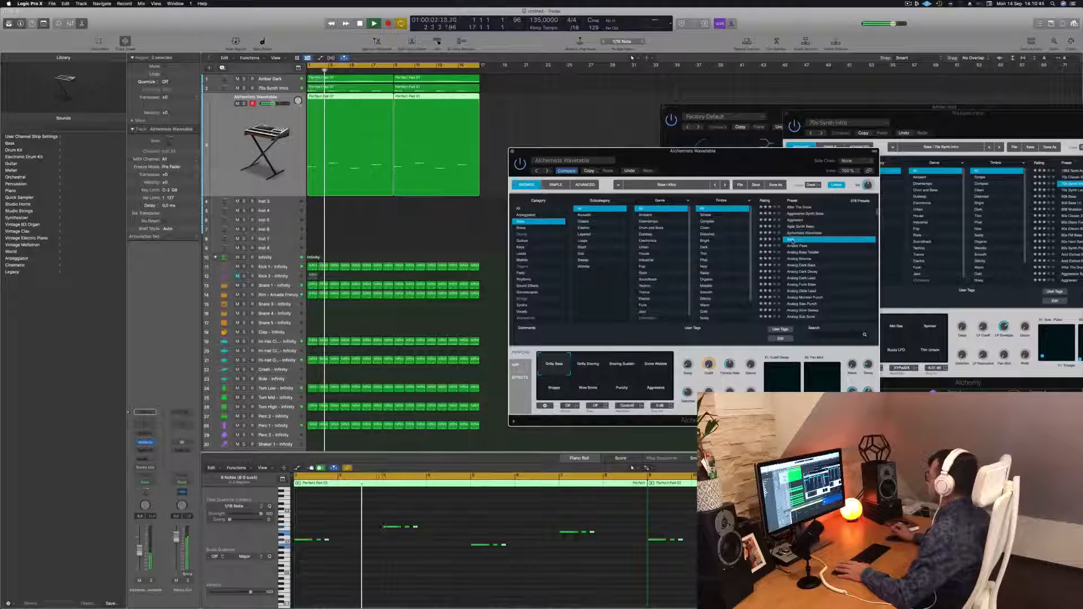
pyautogui.press('Return')
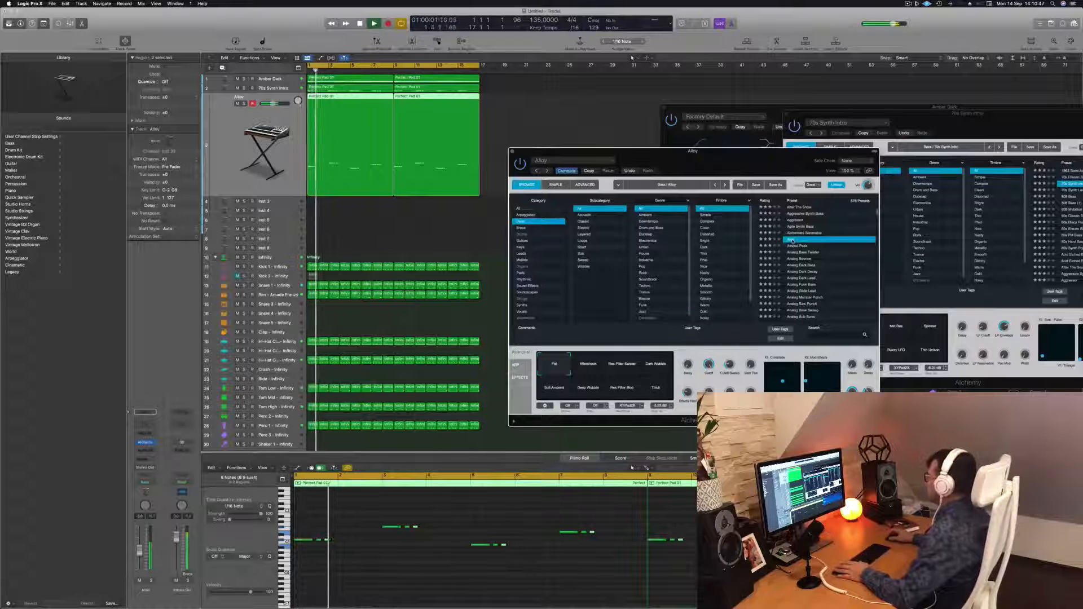
# Play the arrangement from the start to audition the Alloy bass layer.
pyautogui.moveTo(719, 168); pyautogui.dragTo(747, 165)
pyautogui.press('space')
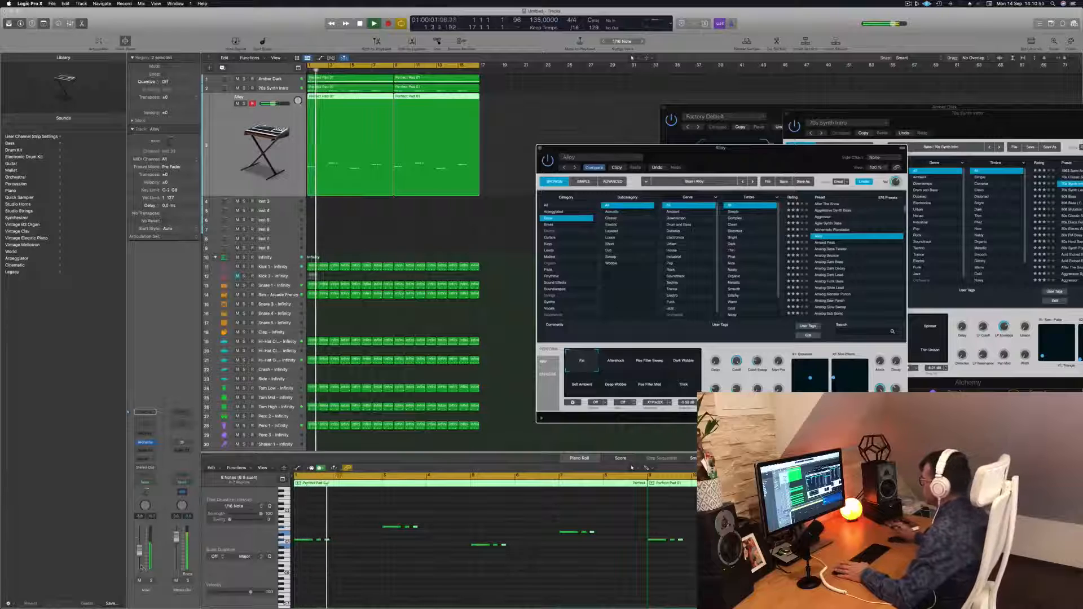
pyautogui.press('Return')
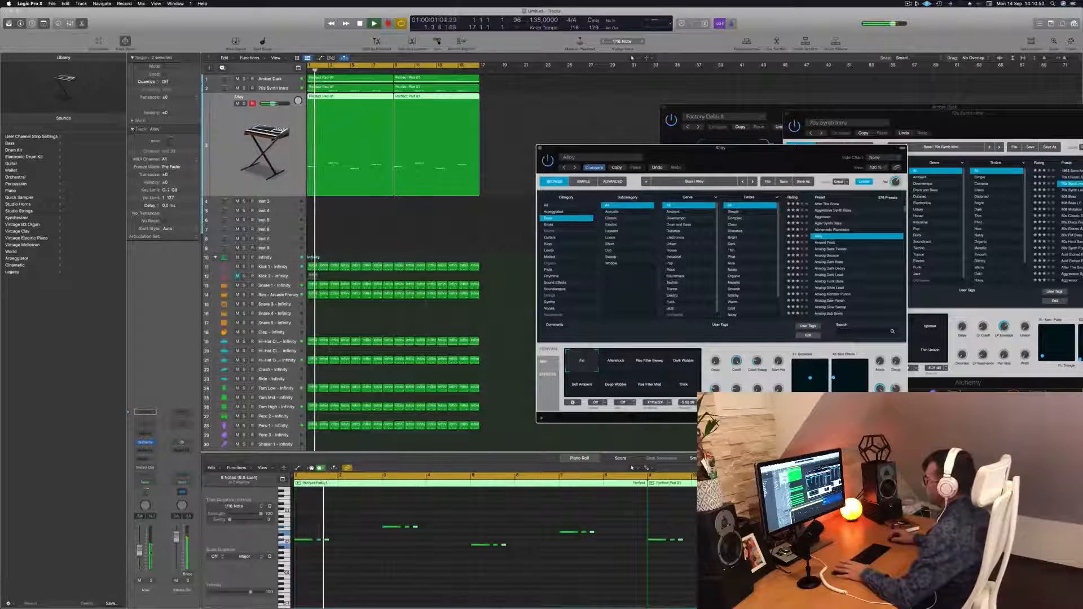
# Toggle the bass channel's mute, return to the start and adjust two of Alchemy's performance knobs on the Alloy layer.
pyautogui.click(139, 581)
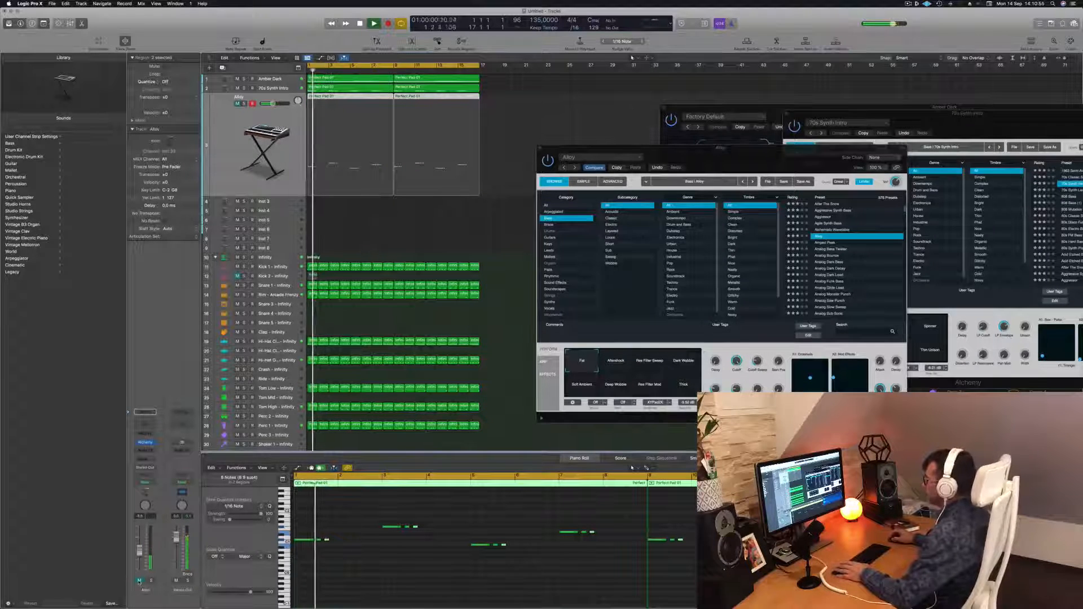
pyautogui.click(140, 581)
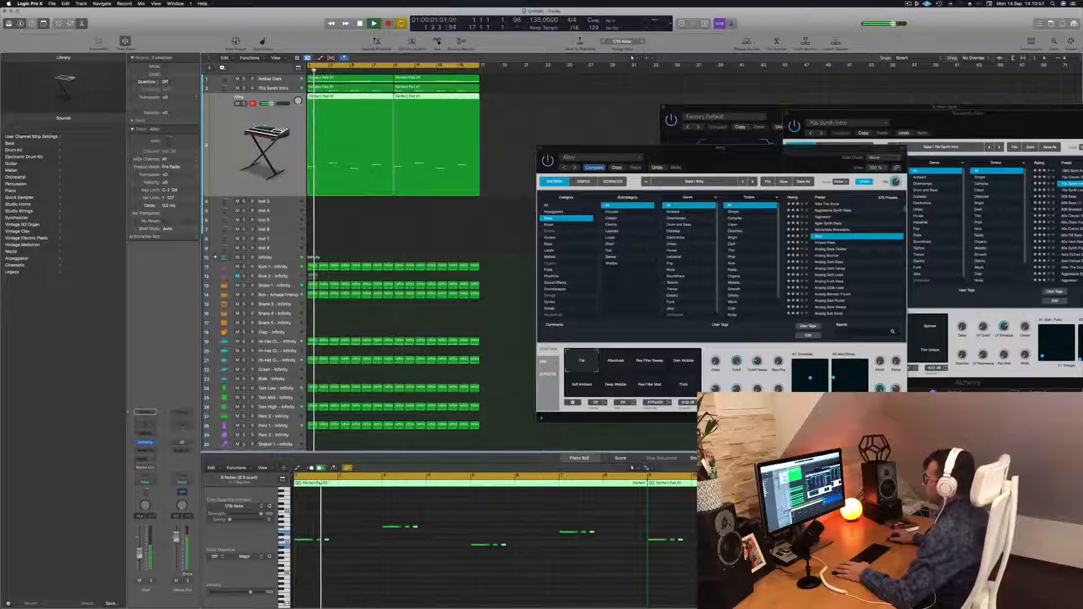
pyautogui.press('Return')
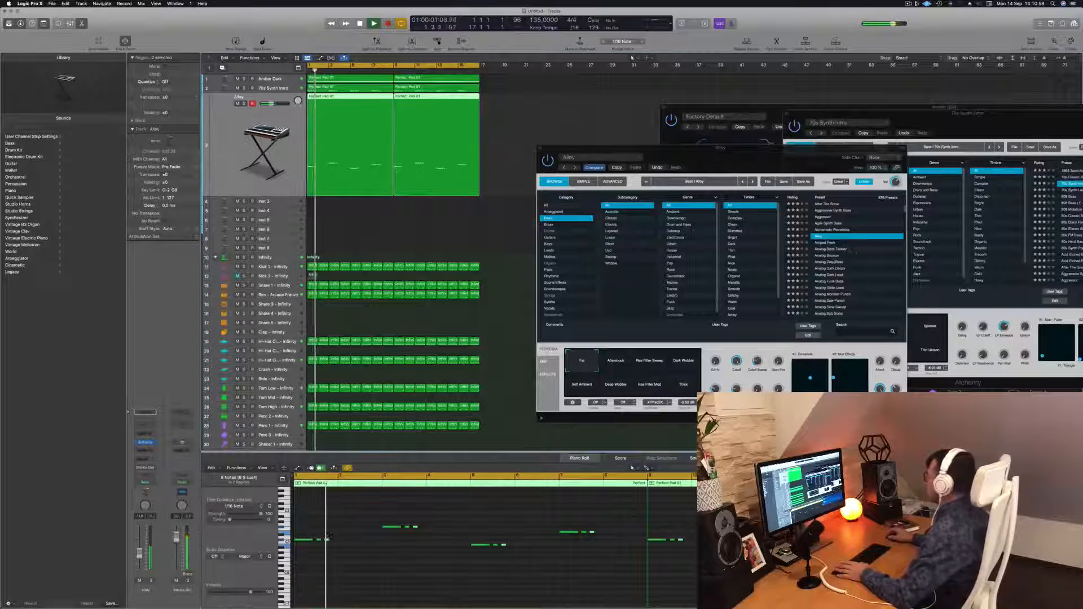
pyautogui.press('Return')
pyautogui.moveTo(757, 361); pyautogui.dragTo(762, 340)
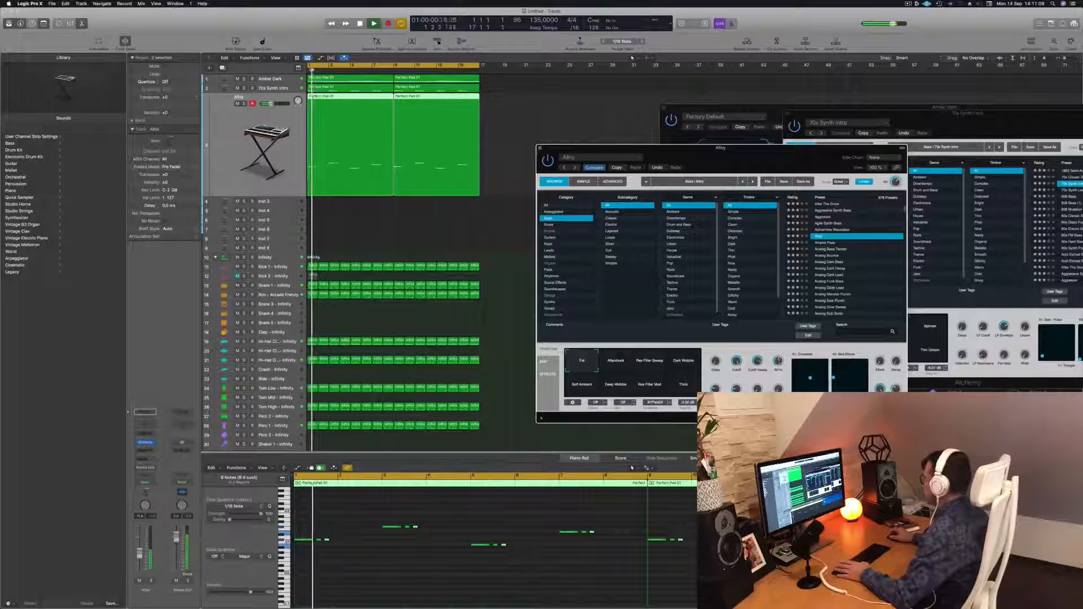
pyautogui.moveTo(780, 366); pyautogui.dragTo(782, 359)
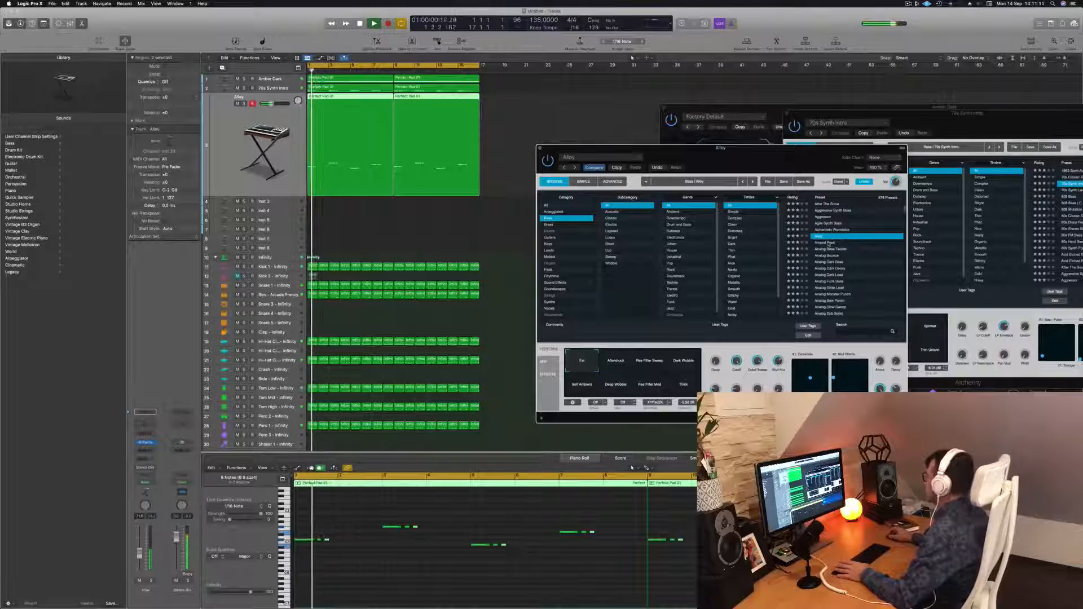
# Step through Amped Peak and Analog Bounce and load the Analog Dark Bass preset in Alchemy, toggling the channel's mute.
pyautogui.click(829, 243)
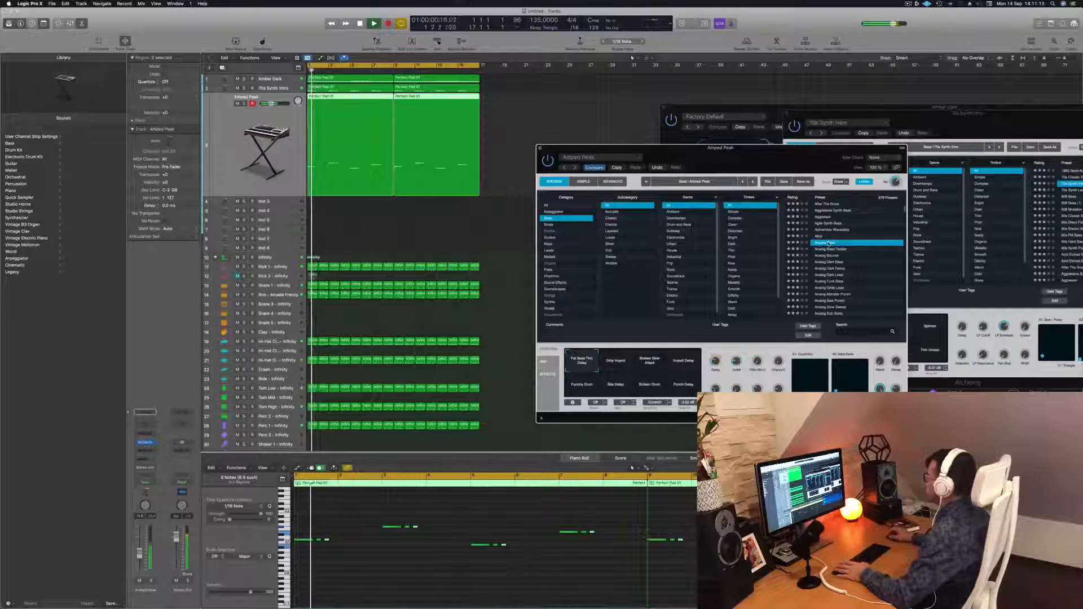
pyautogui.click(836, 250)
pyautogui.click(827, 256)
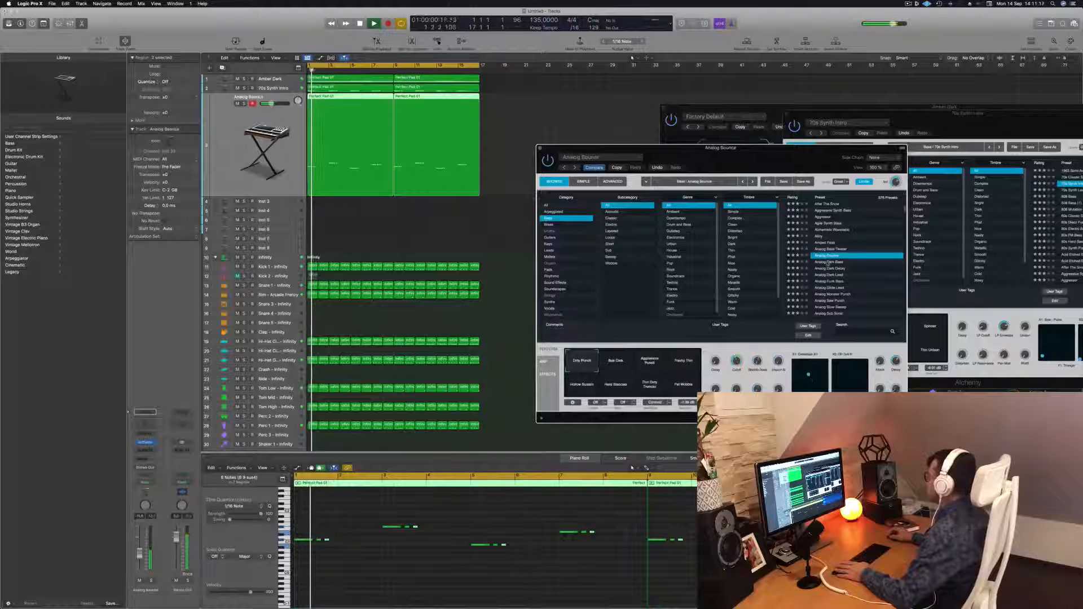
pyautogui.click(830, 262)
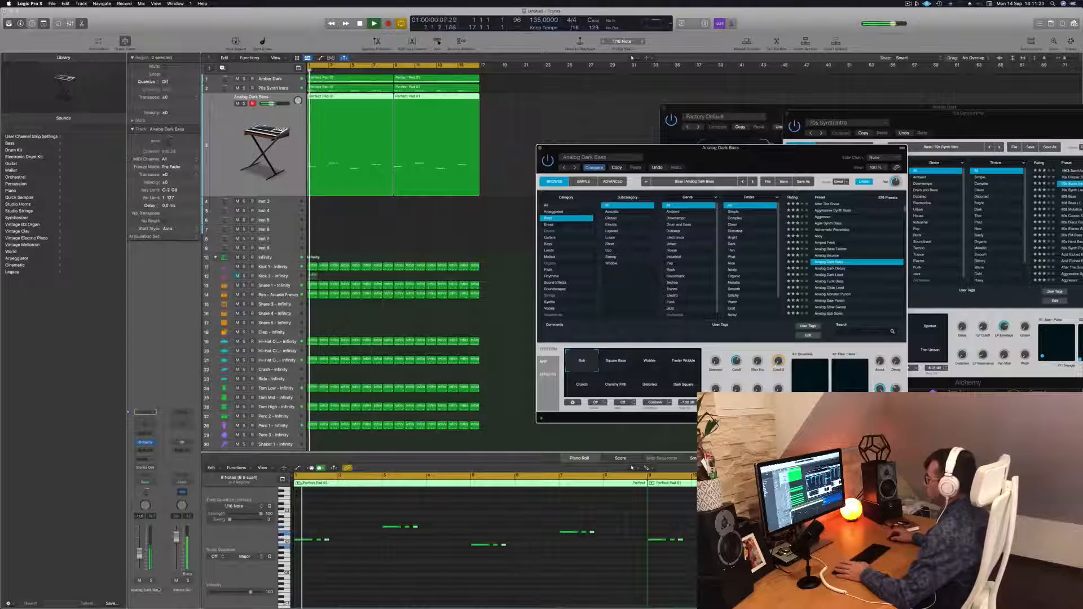
pyautogui.click(151, 581)
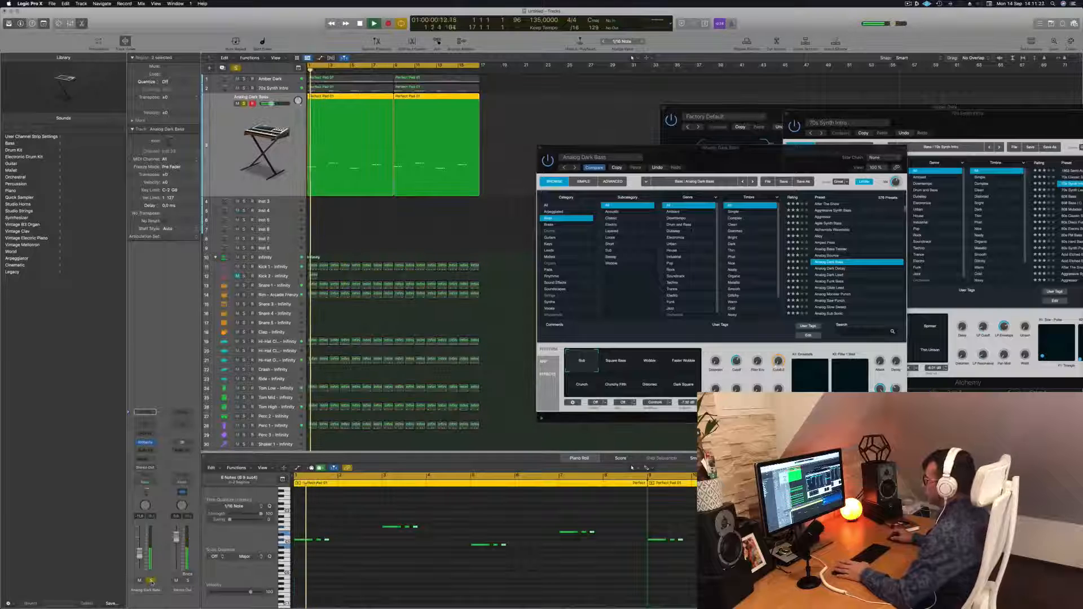
pyautogui.click(151, 581)
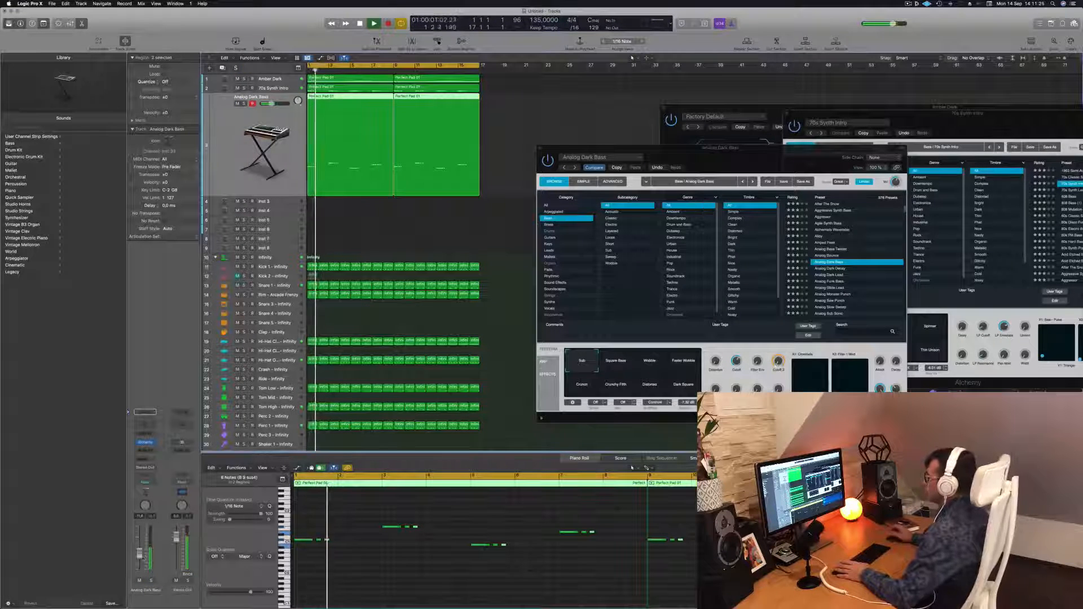
# Move the Alchemy window aside and briefly mute and unmute the bass track while auditioning from the start.
pyautogui.moveTo(626, 148); pyautogui.dragTo(829, 155)
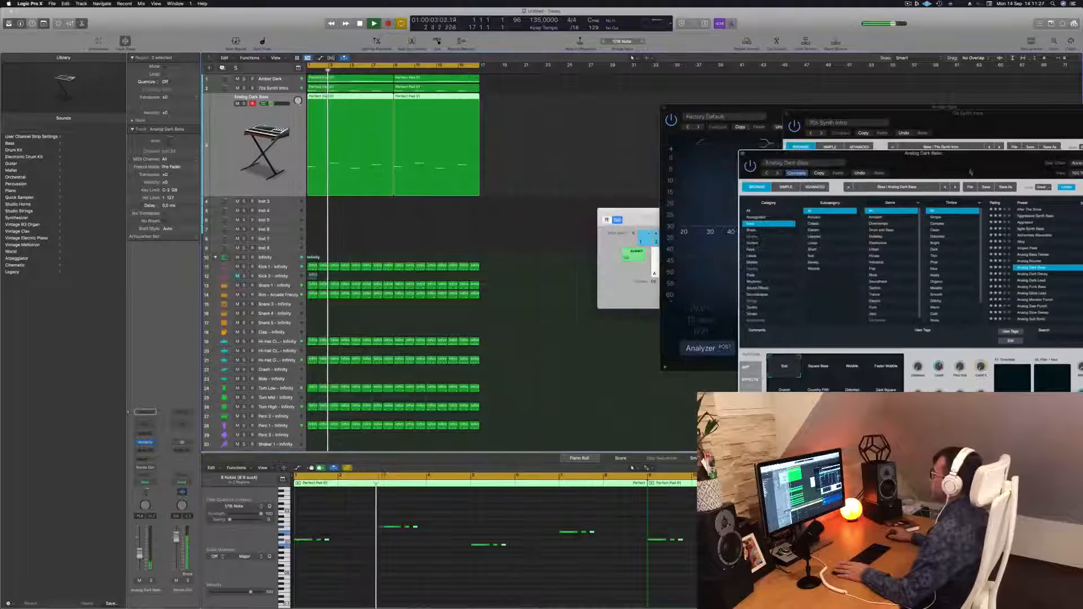
pyautogui.click(508, 232)
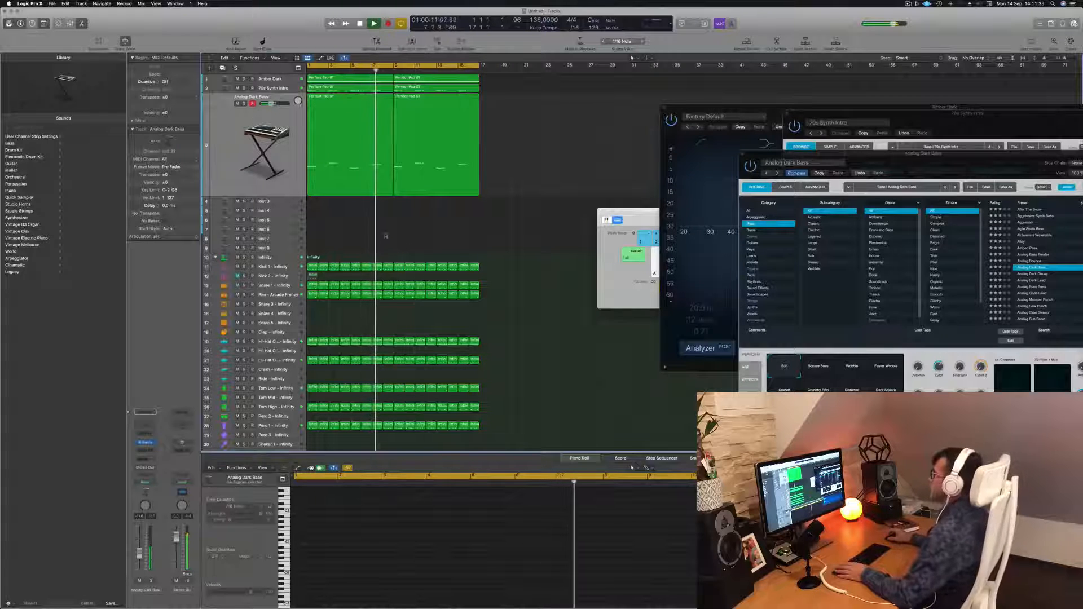
pyautogui.press('Return')
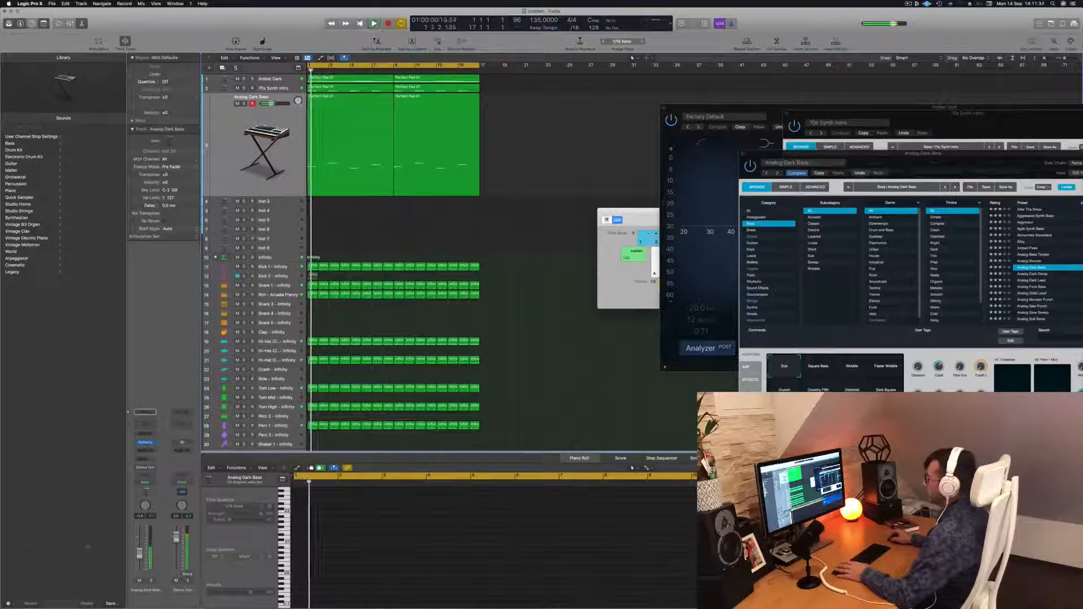
pyautogui.hotkey('ctrl', 'm')
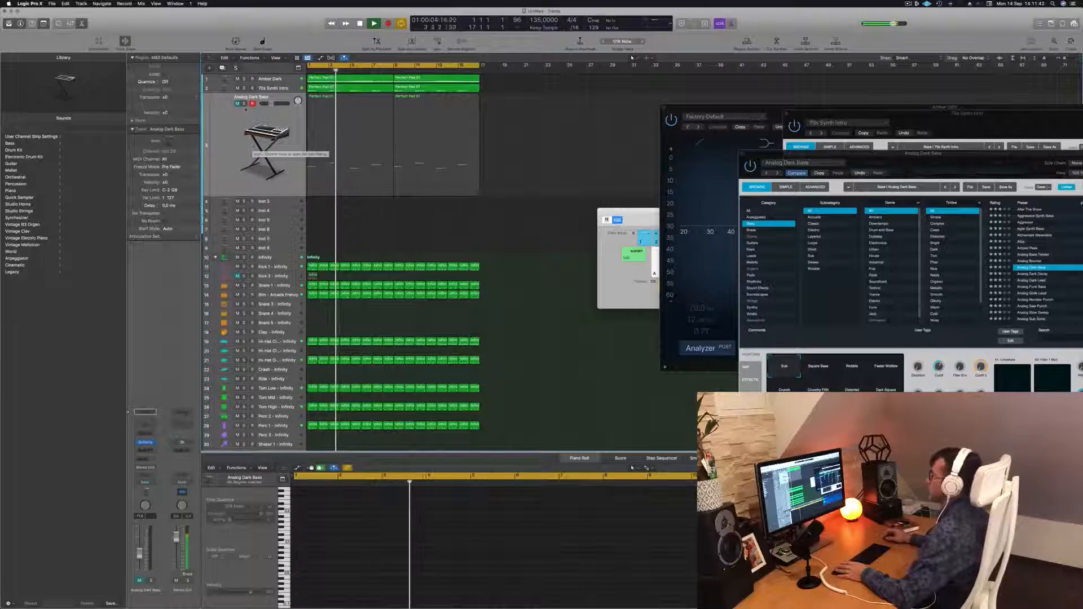
pyautogui.click(237, 103)
pyautogui.press('Return')
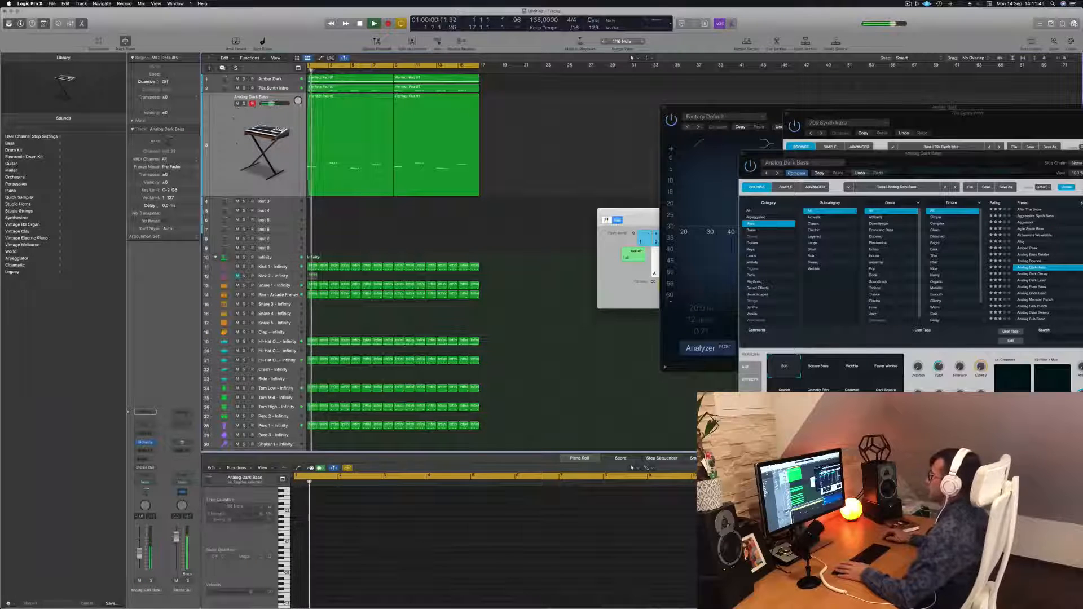
pyautogui.click(231, 113)
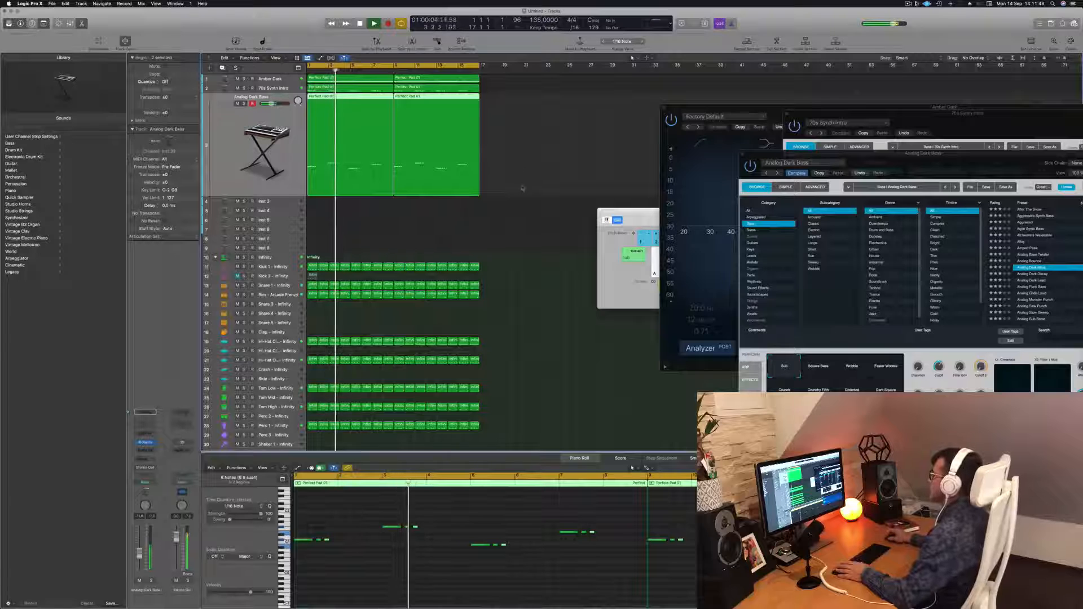
pyautogui.click(509, 203)
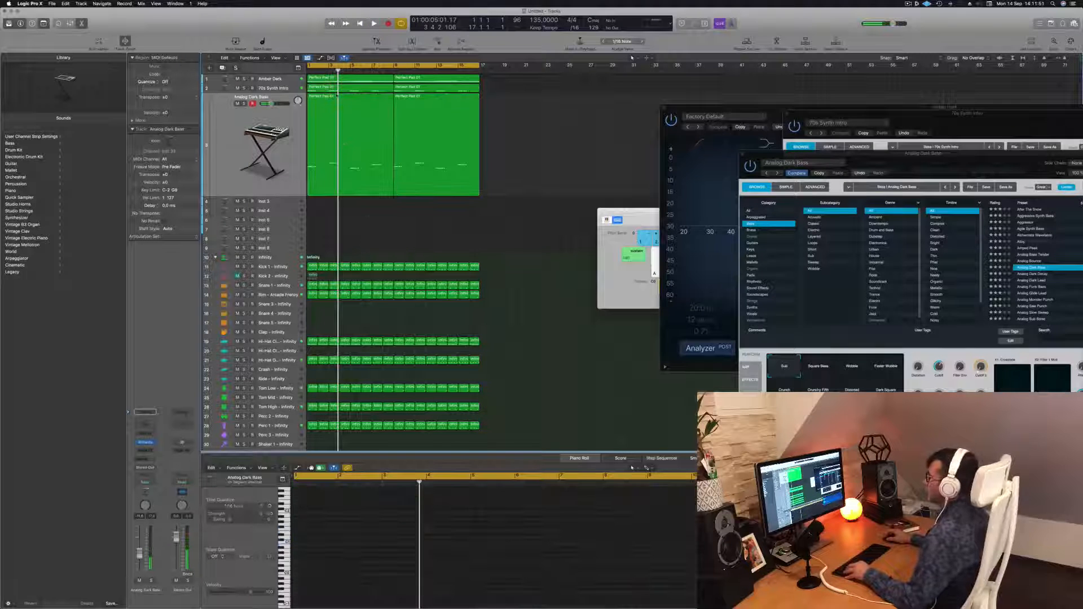
# Copy the Perfect Pad 01 region from the bass track onto the empty Inst 3 track and play it.
pyautogui.click(332, 96)
pyautogui.moveTo(331, 96); pyautogui.dragTo(333, 202)
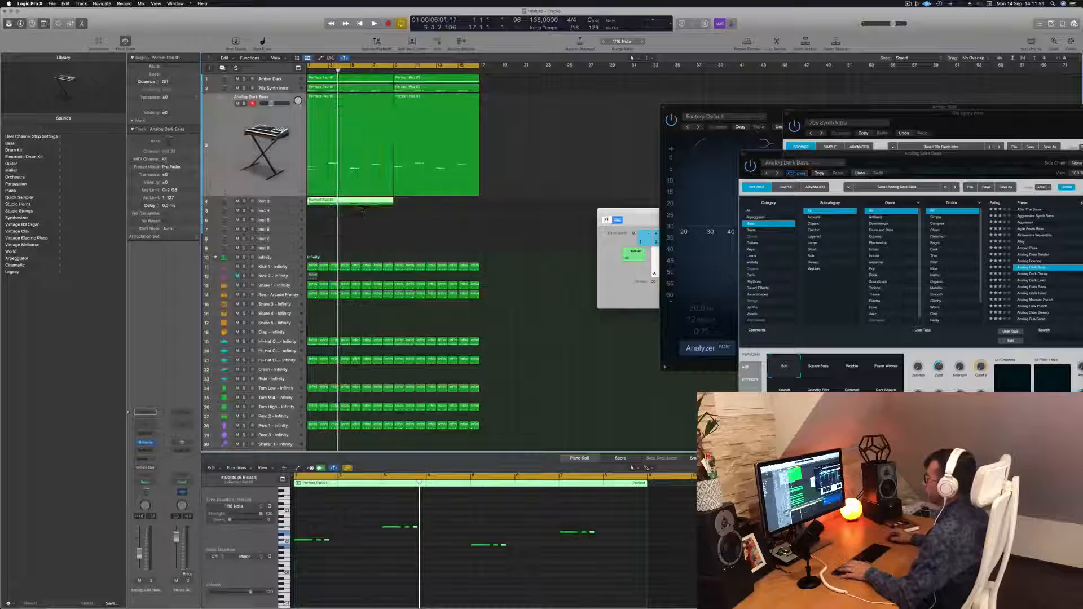
pyautogui.click(334, 516)
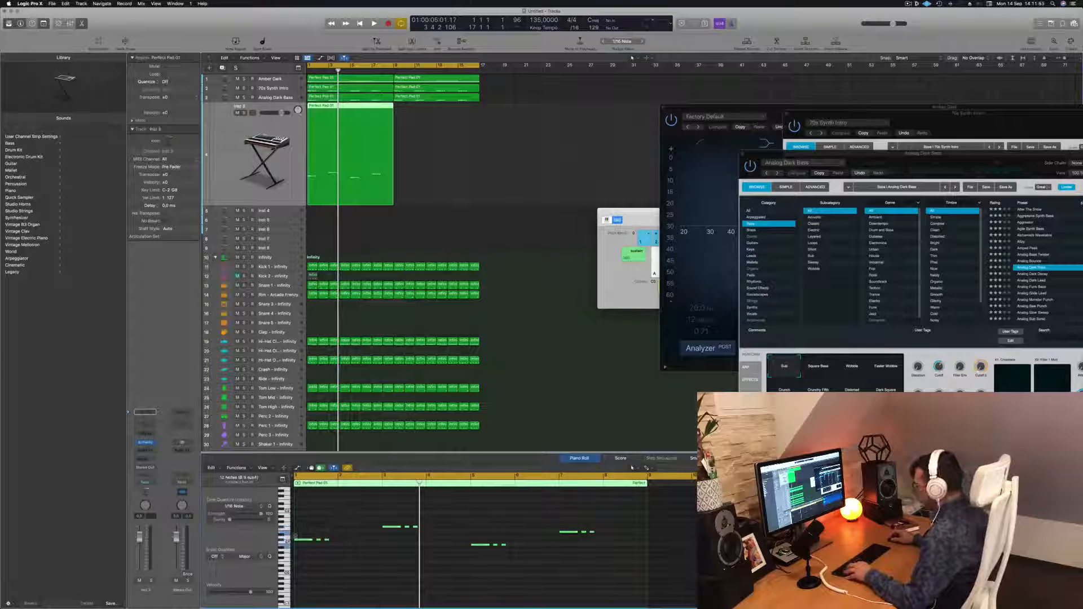
pyautogui.moveTo(300, 543); pyautogui.dragTo(344, 543)
pyautogui.press('space')
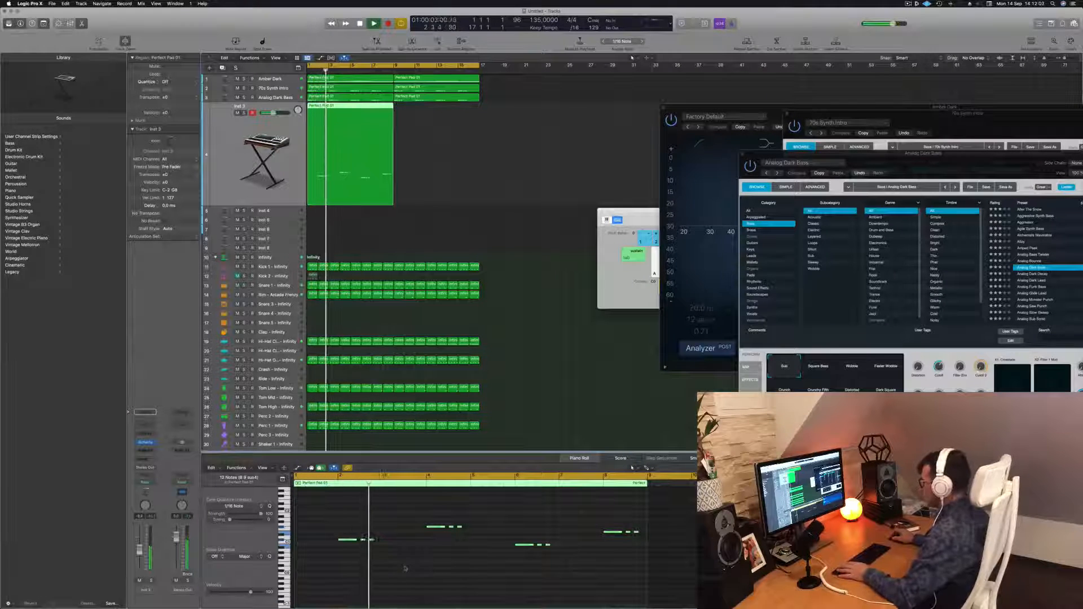
# Select notes in the Inst 3 part's piano roll and drag one note lower and later.
pyautogui.scroll(3, 405, 569)
pyautogui.click(430, 533)
pyautogui.press('space')
pyautogui.moveTo(382, 541)
pyautogui.mouseDown()
pyautogui.moveTo(411, 542)
pyautogui.moveTo(385, 543)
pyautogui.mouseUp()
pyautogui.scroll(-3, 361, 525)
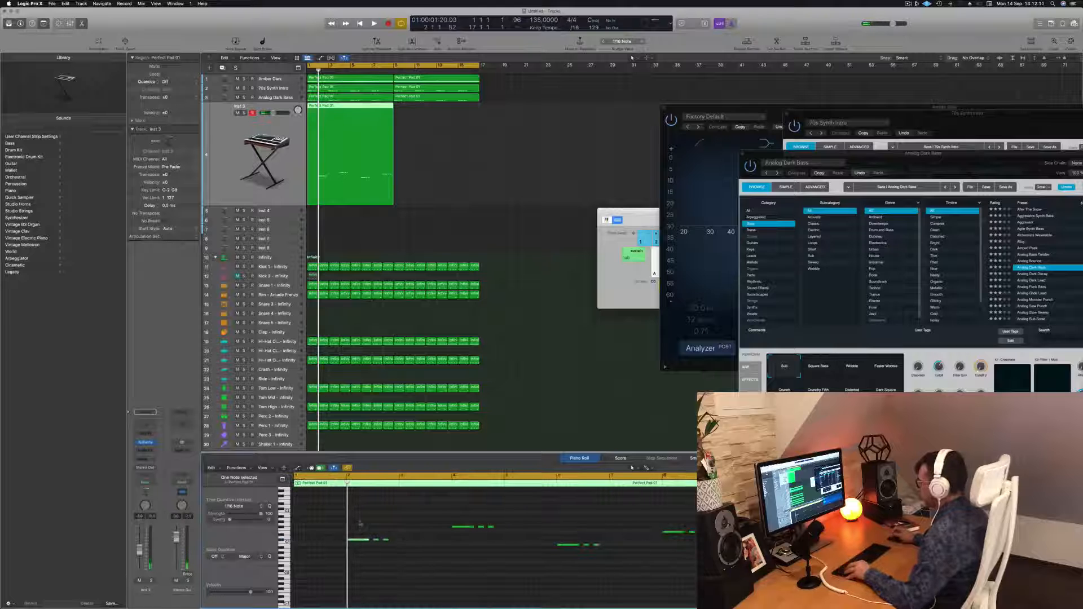
pyautogui.moveTo(361, 513); pyautogui.dragTo(694, 579)
pyautogui.moveTo(376, 542)
pyautogui.mouseDown()
pyautogui.moveTo(415, 545)
pyautogui.moveTo(395, 553)
pyautogui.mouseUp()
# Nudge the selected notes earlier in time, then back later, in the Inst 3 part.
pyautogui.hotkey('alt', 'Left')
pyautogui.hotkey('alt', 'Left')
pyautogui.hotkey('alt', 'Left')
pyautogui.hotkey('alt', 'Left')
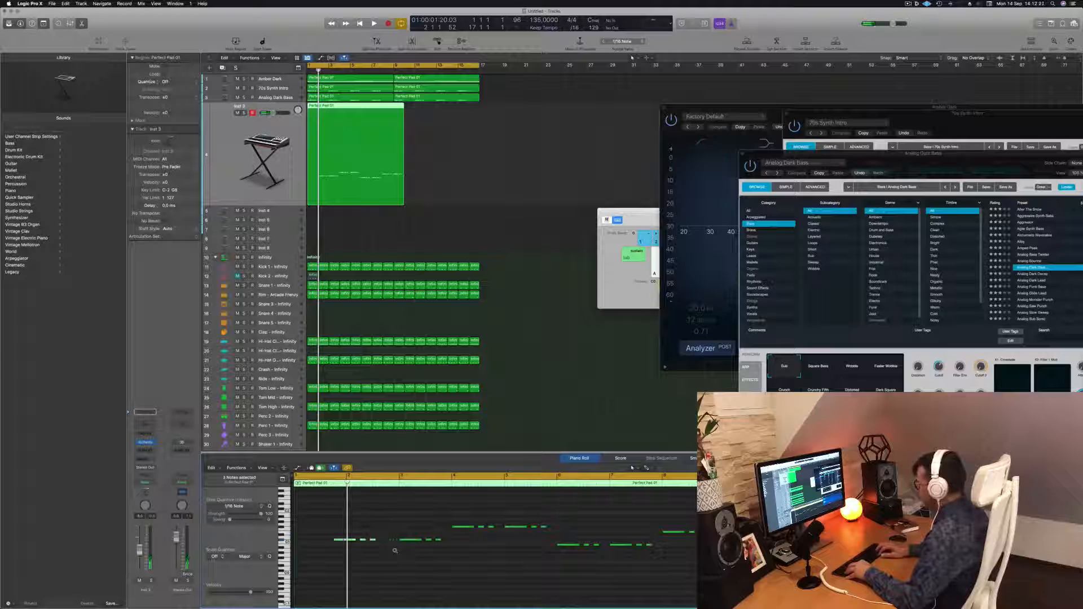
pyautogui.hotkey('alt', 'Left')
pyautogui.click(322, 575)
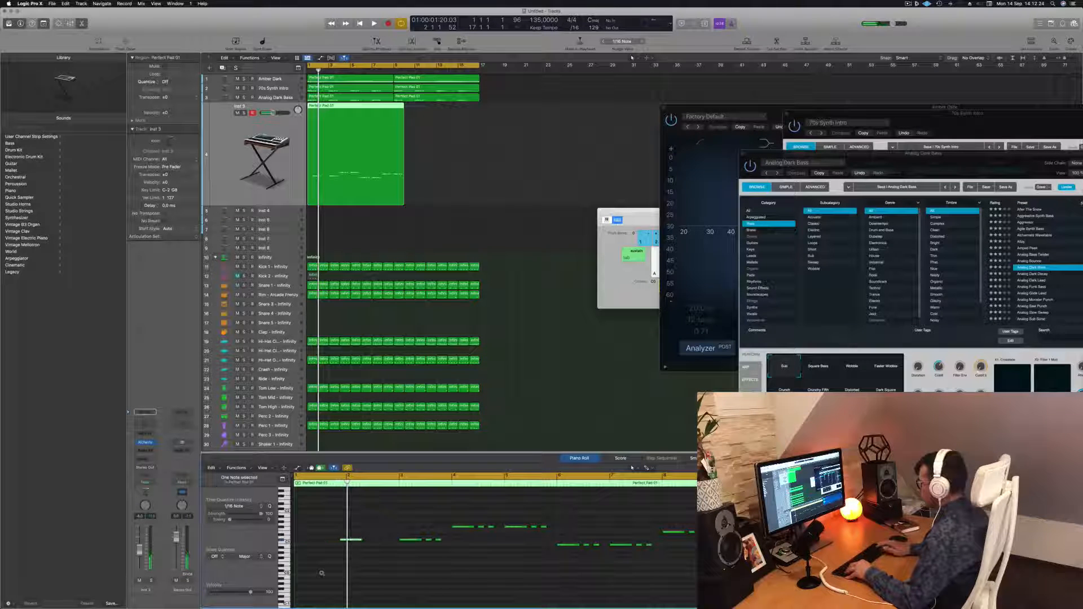
pyautogui.hotkey('alt', 'Right')
pyautogui.hotkey('alt', 'Right')
pyautogui.hotkey('alt', 'Right')
pyautogui.hotkey('alt', 'Right')
# Reposition a note earlier and higher in the Inst 3 part and delete a selected note, auditioning between edits.
pyautogui.press('space')
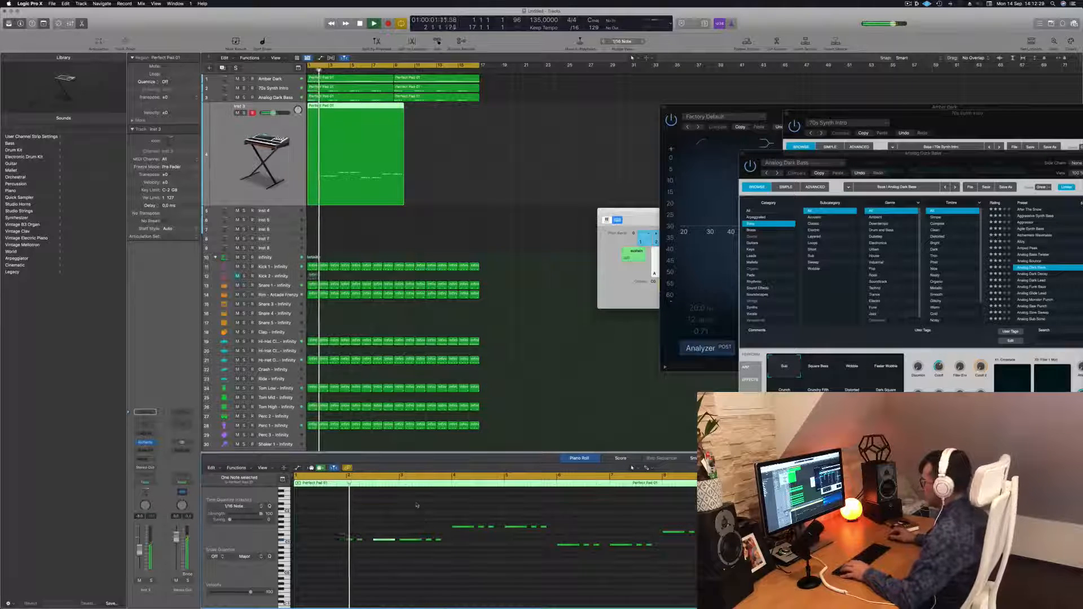
pyautogui.press('space')
pyautogui.press('space')
pyautogui.moveTo(471, 565); pyautogui.dragTo(439, 551)
pyautogui.press('space')
# Select a note in the Inst 3 part and nudge it earlier, auditioning the change.
pyautogui.press('space')
pyautogui.press('Delete')
pyautogui.press('space')
pyautogui.press('space')
pyautogui.hscroll(-3, 422, 527)
pyautogui.hscroll(3, 422, 527)
pyautogui.press('space')
pyautogui.press('space')
pyautogui.hscroll(3, 421, 528)
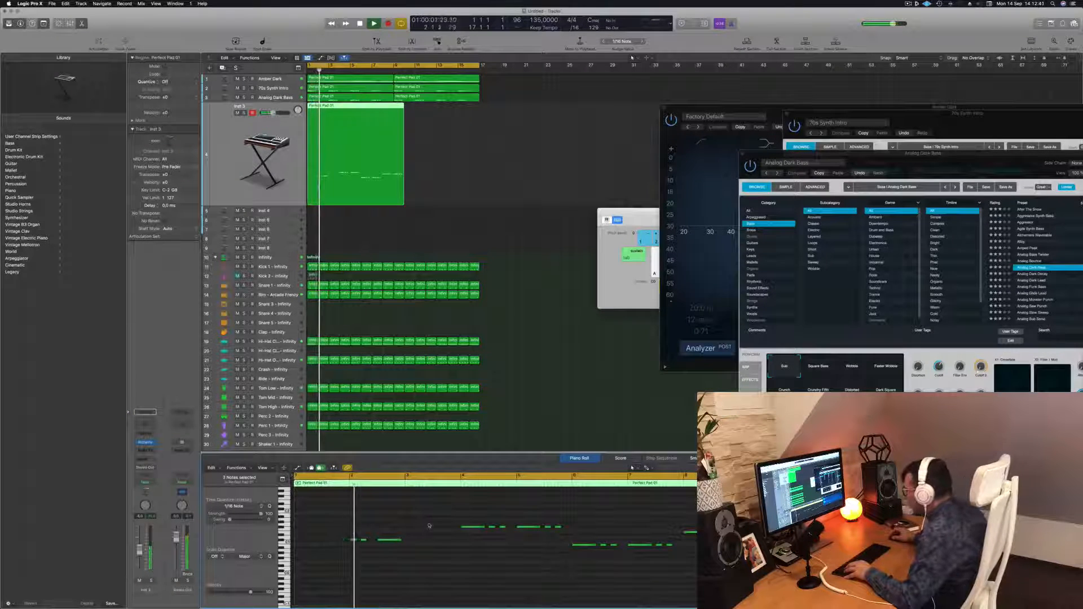
pyautogui.click(389, 540)
pyautogui.press('space')
pyautogui.press('space')
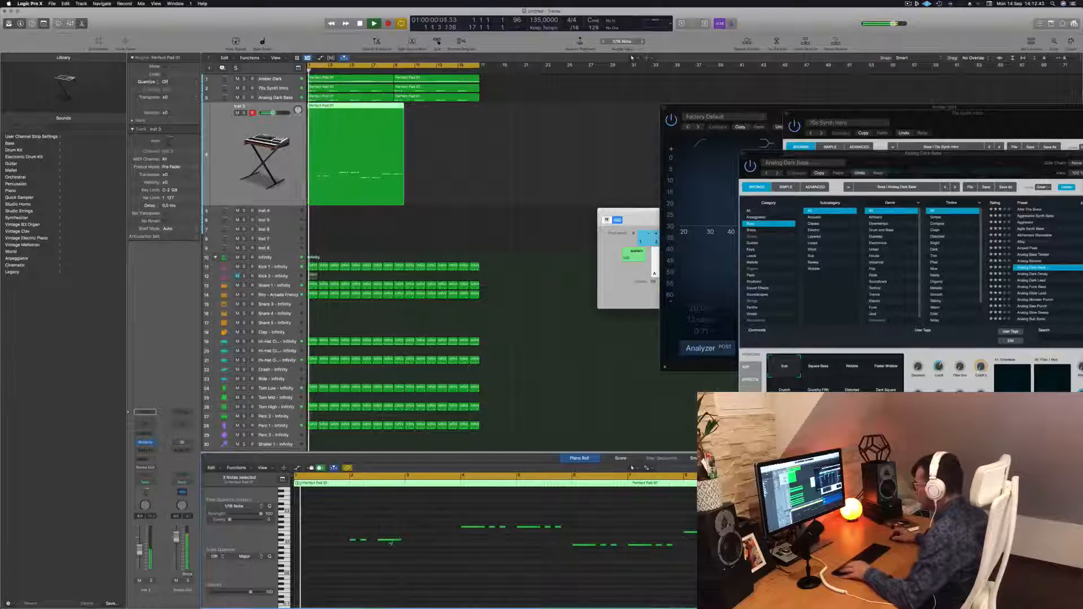
pyautogui.hotkey('alt', 'Left')
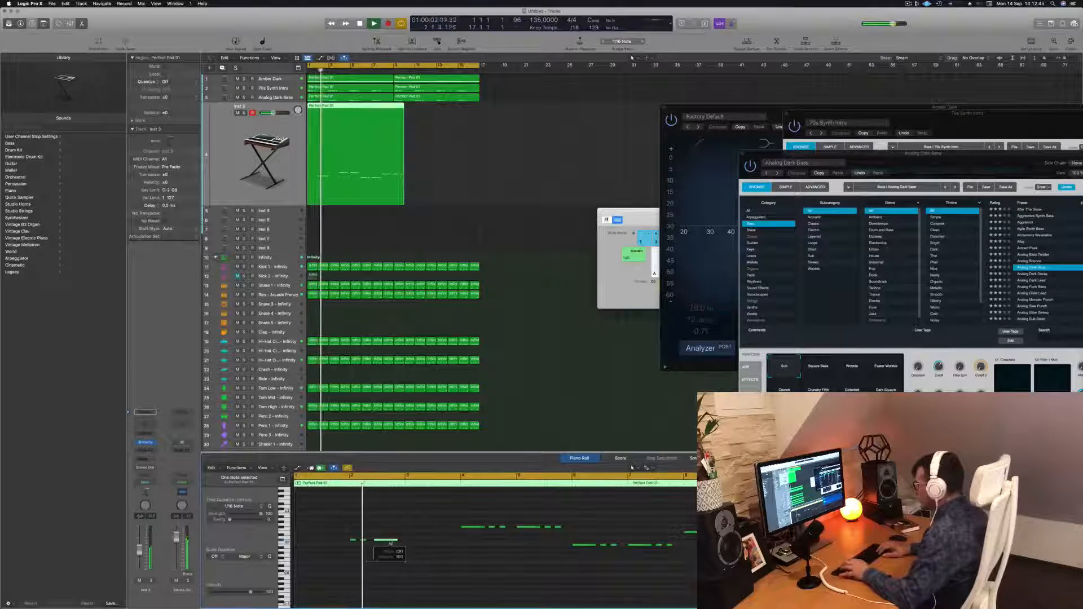
pyautogui.hotkey('alt', 'Left')
# Play the Inst 3 part repeatedly to audition the edited melody.
pyautogui.press('space')
pyautogui.press('space')
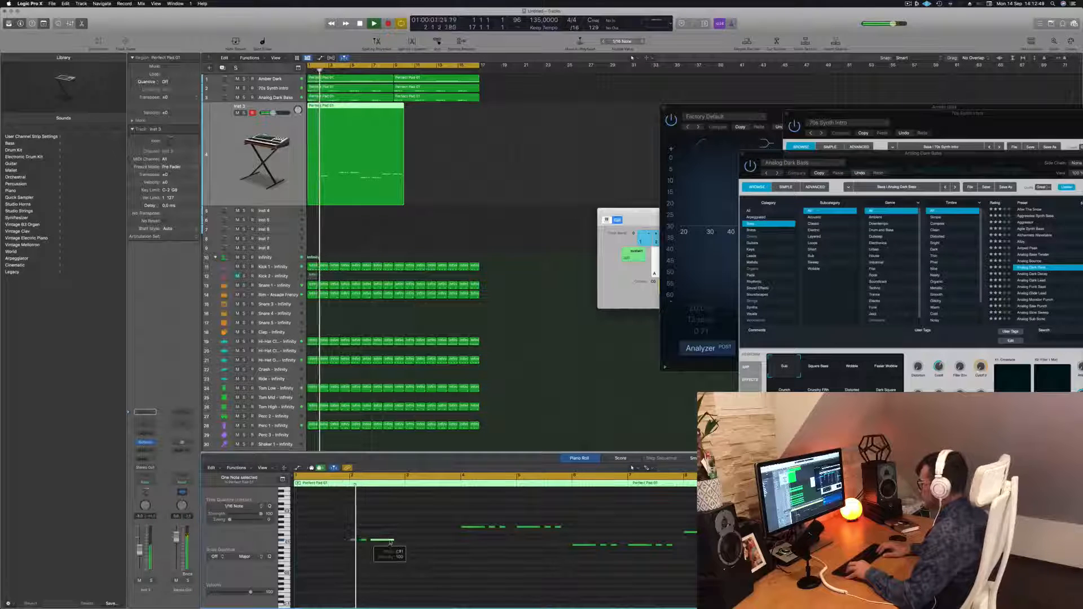
pyautogui.press('space')
pyautogui.press('space')
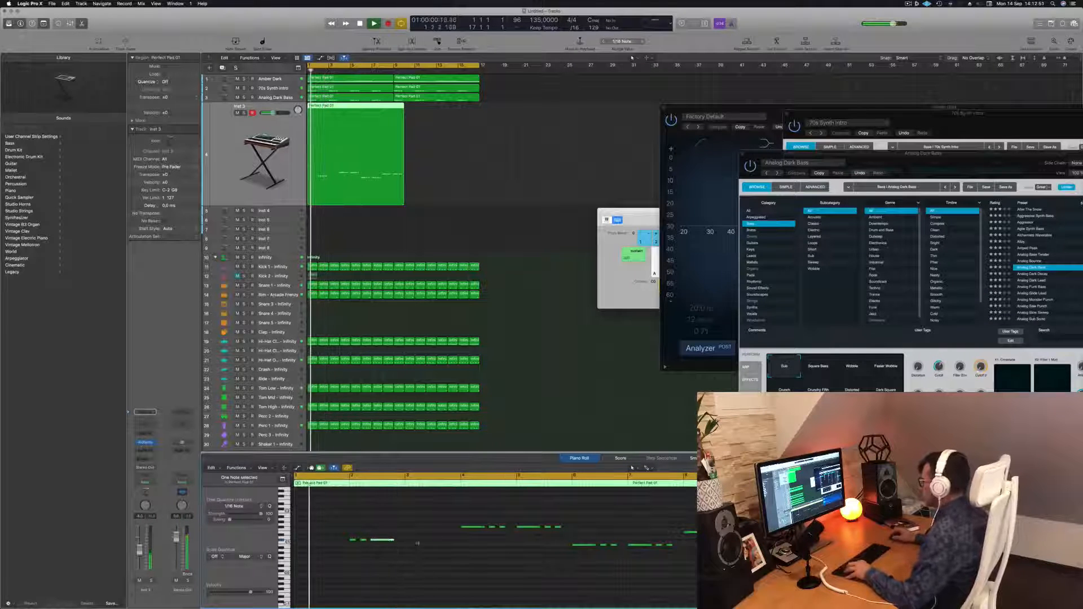
pyautogui.press('space')
pyautogui.press('space')
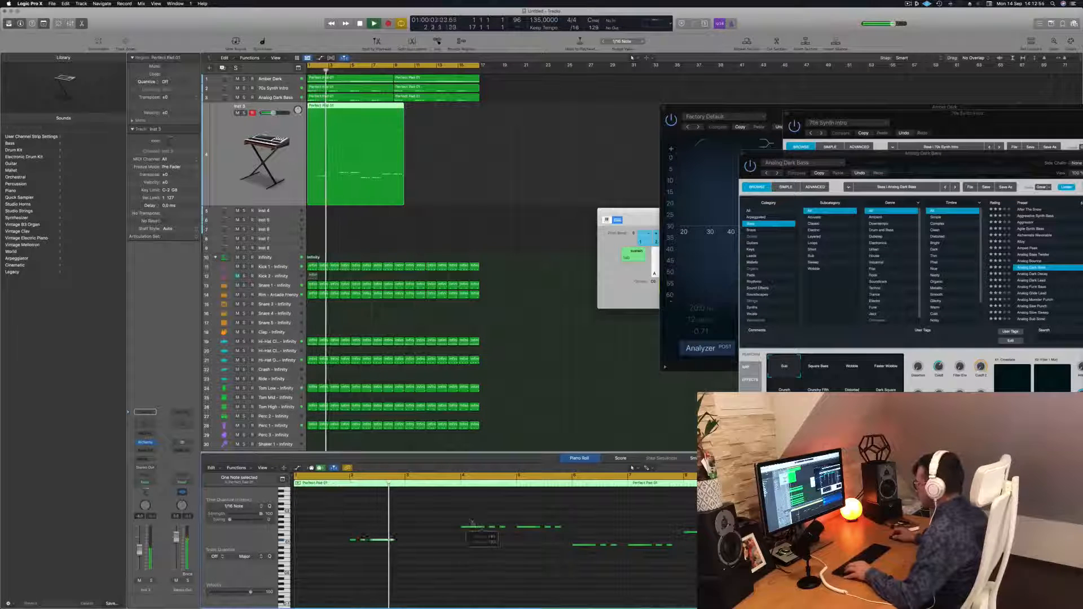
pyautogui.press('space')
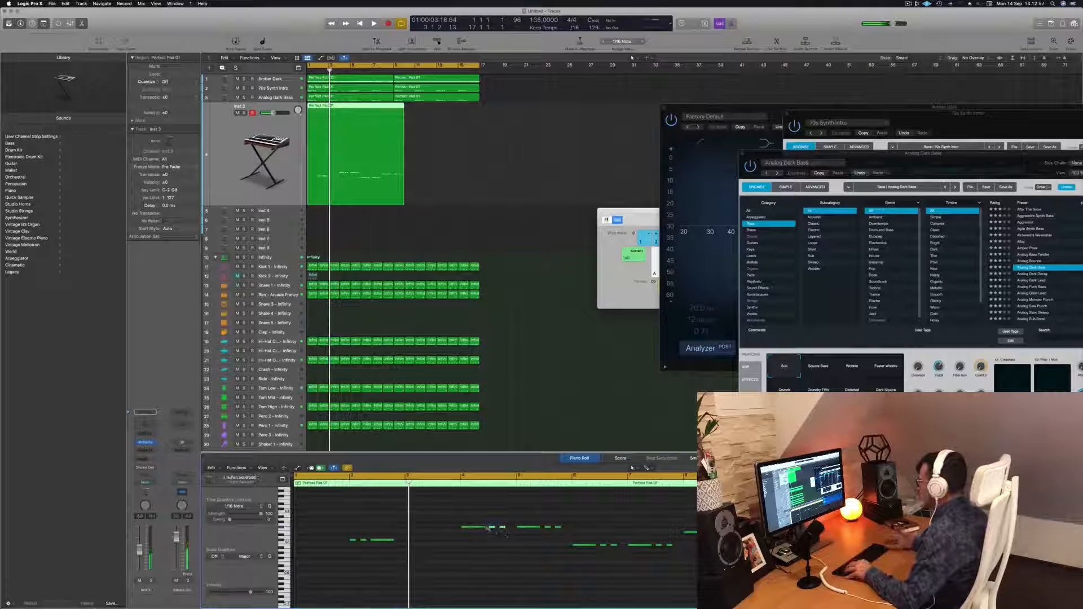
# Select and slightly adjust a note in the Inst 3 part, then audition from the start.
pyautogui.keyDown('shift'); pyautogui.click(489, 528); pyautogui.keyUp('shift')
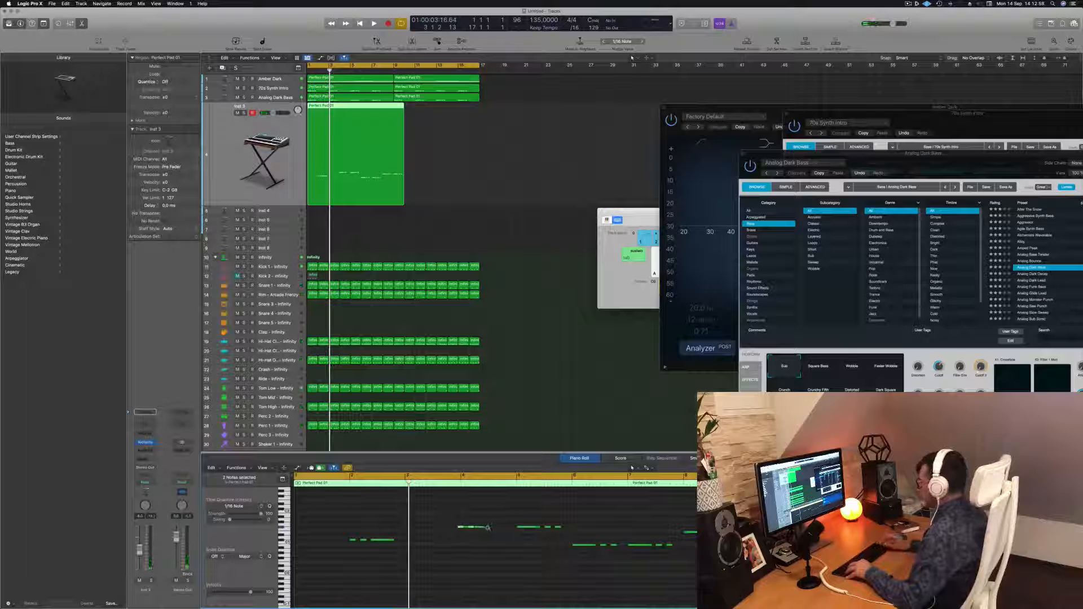
pyautogui.scroll(2, 471, 536)
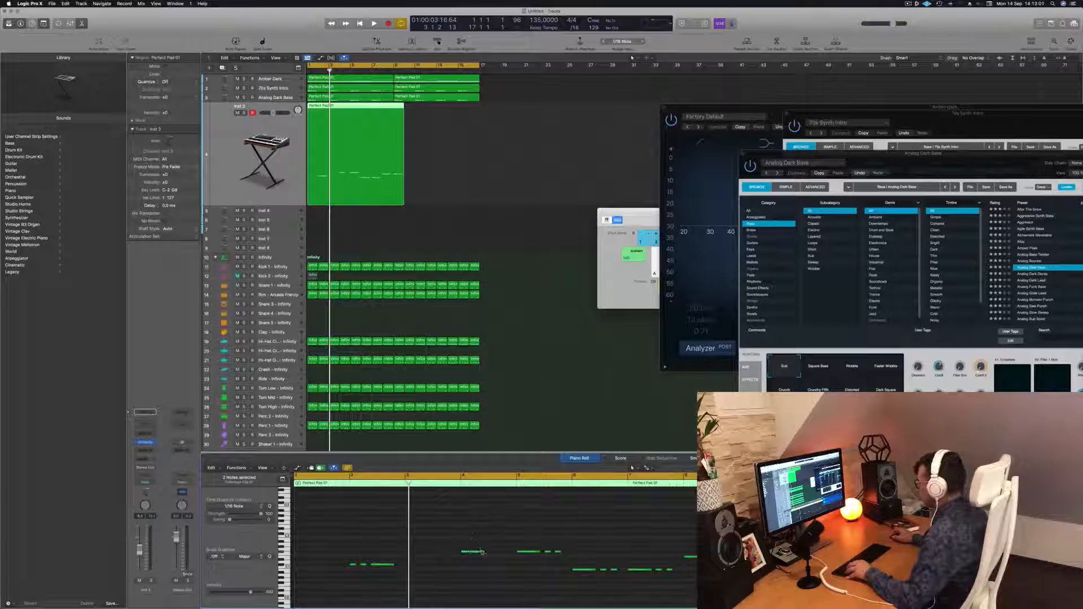
pyautogui.moveTo(482, 553); pyautogui.dragTo(483, 552)
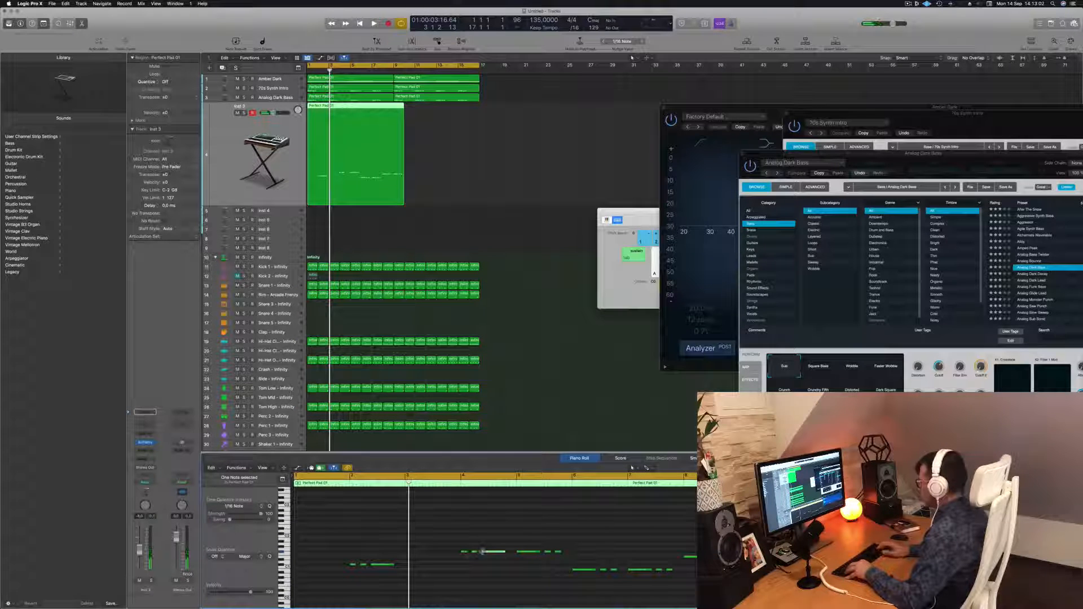
pyautogui.press('Return')
pyautogui.press('space')
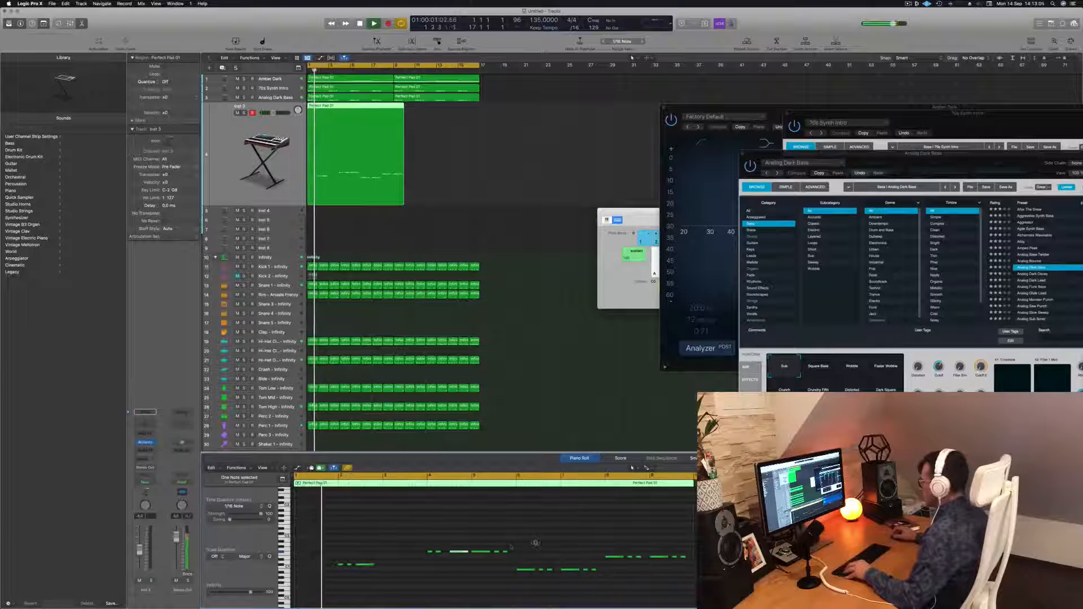
pyautogui.press('space')
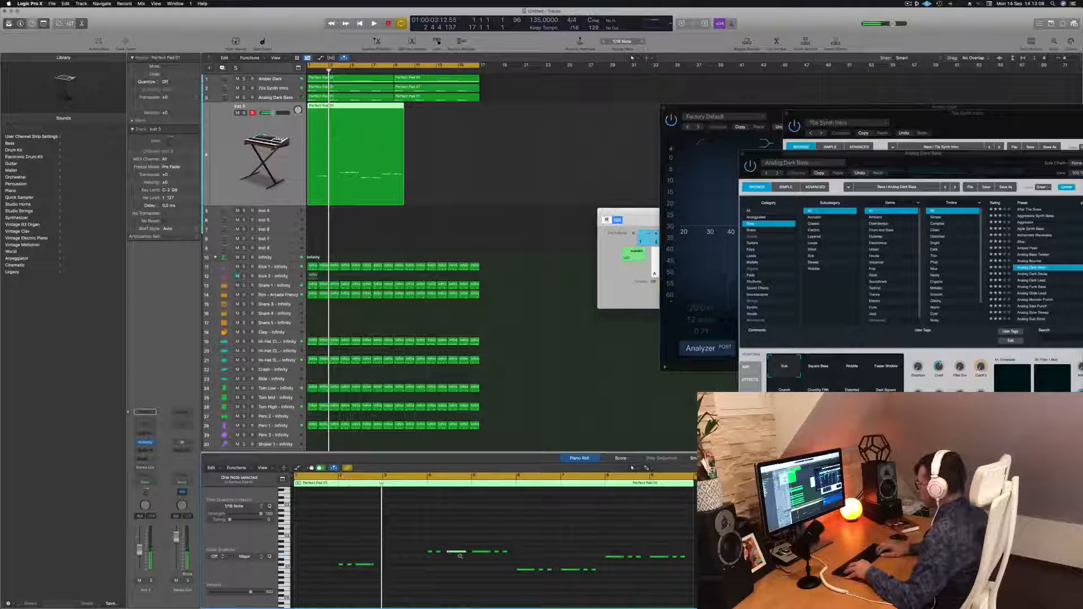
# Move a note later and lower in the Inst 3 part and select the moved notes.
pyautogui.press('Return')
pyautogui.moveTo(469, 543); pyautogui.dragTo(514, 560)
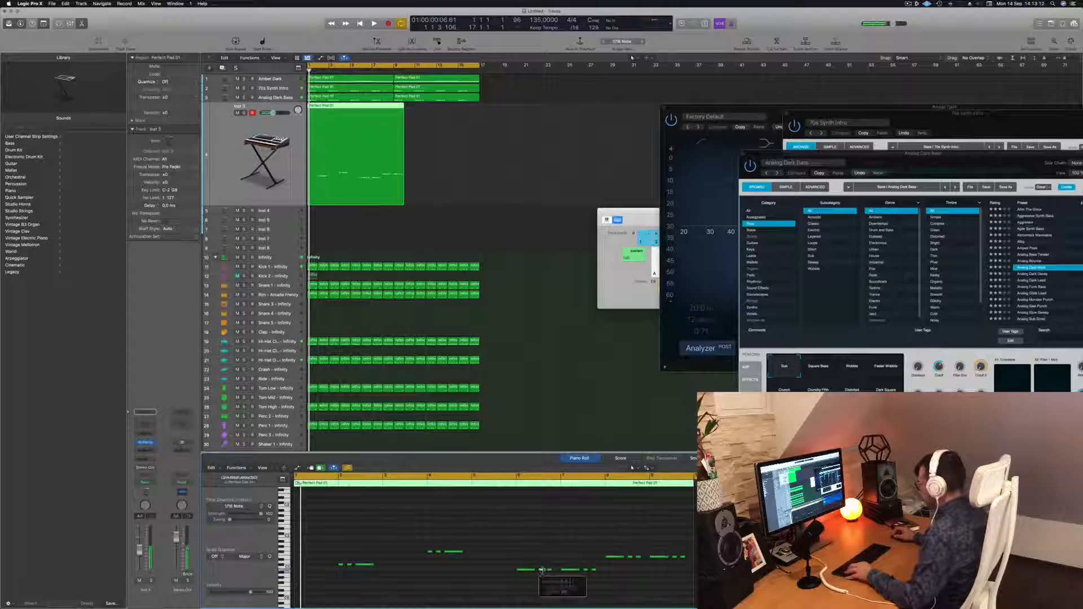
pyautogui.click(526, 570)
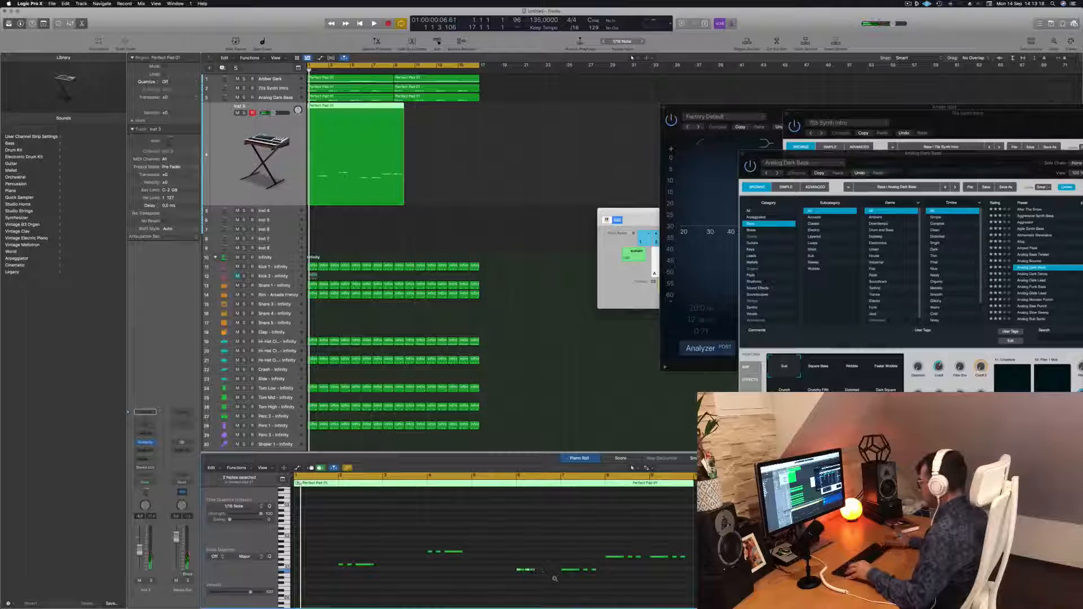
pyautogui.click(530, 569)
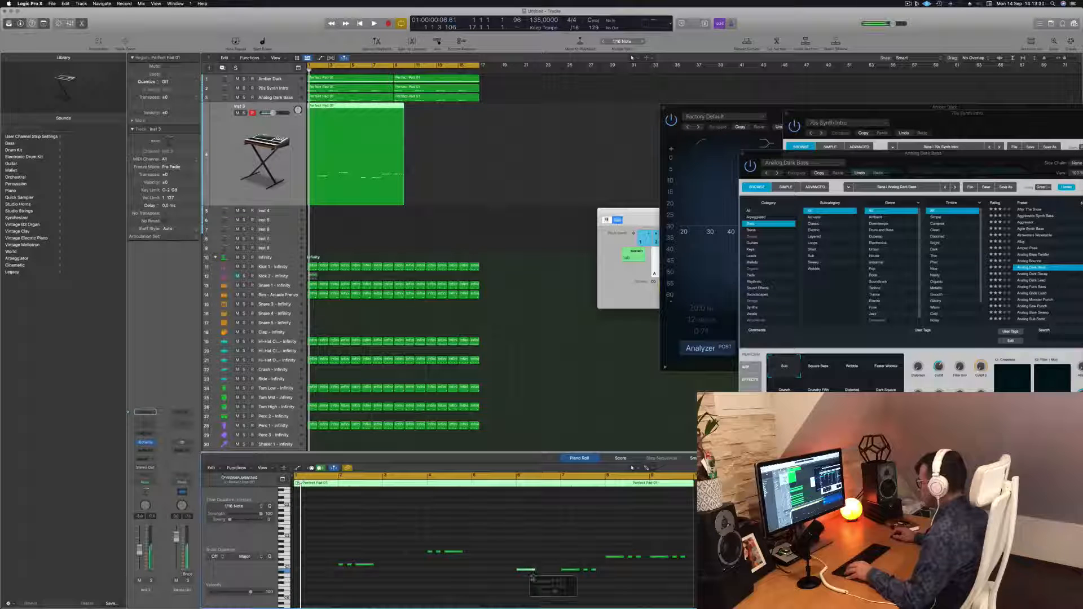
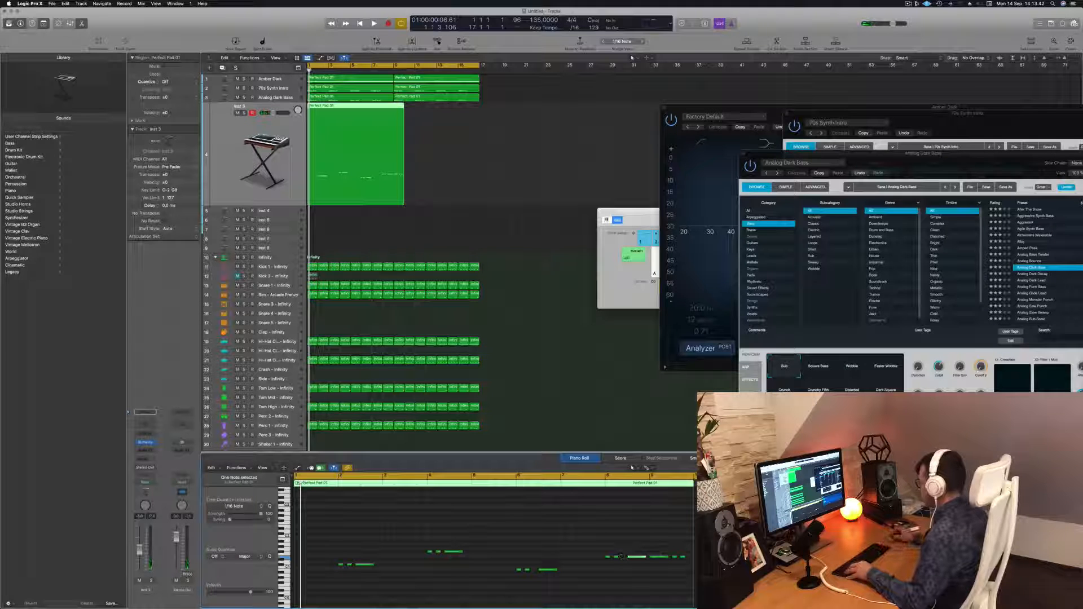
# Start playback and open the Alchemy instrument window of the Inst 3 track.
pyautogui.moveTo(686, 571); pyautogui.dragTo(686, 571)
pyautogui.press('space')
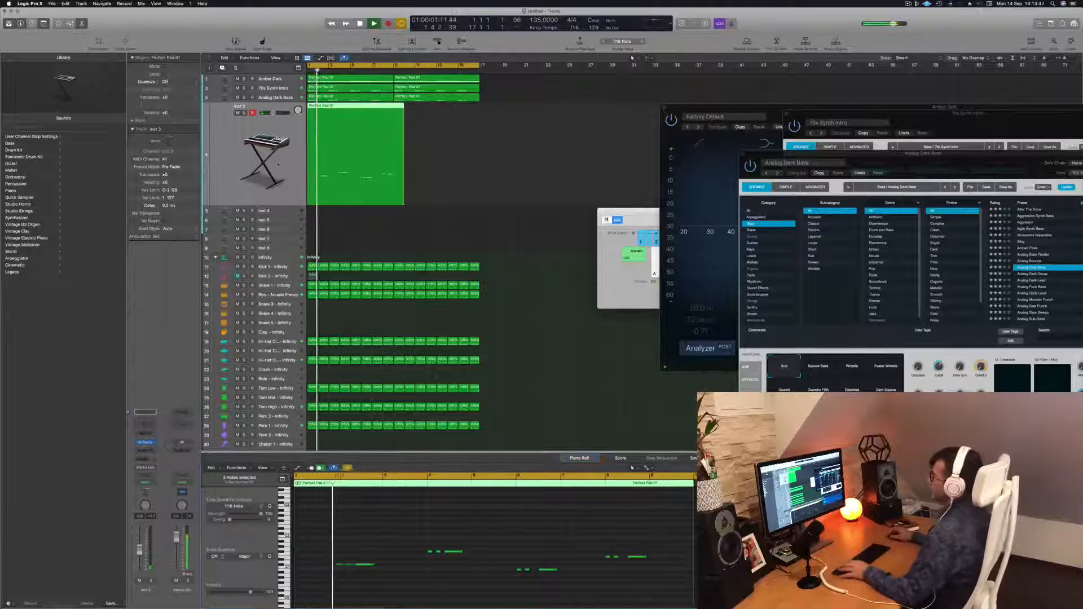
pyautogui.click(144, 443)
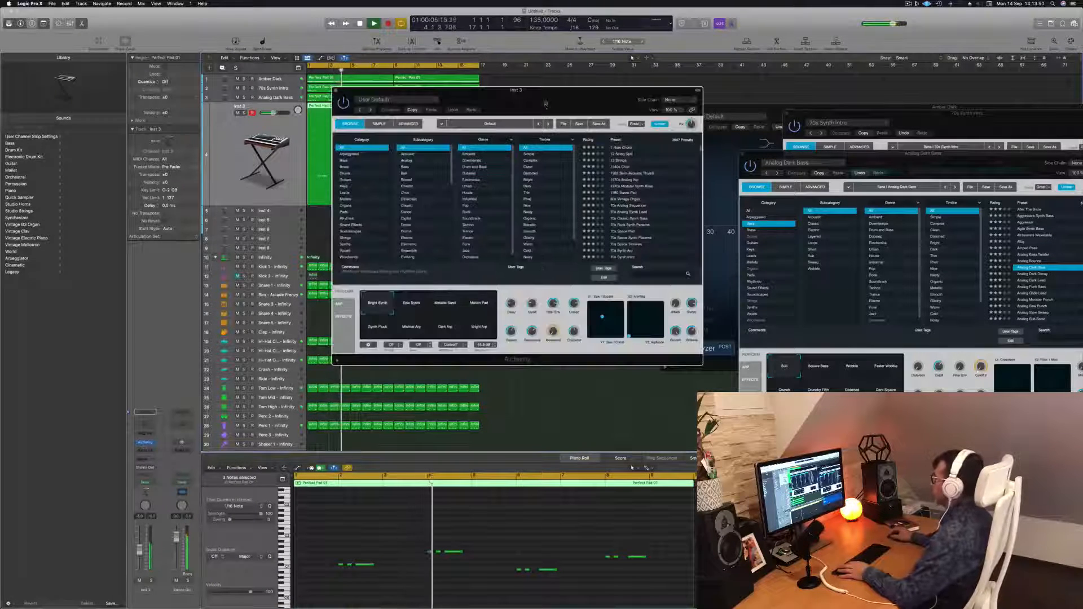
pyautogui.moveTo(545, 106); pyautogui.dragTo(509, 130)
pyautogui.press('Return')
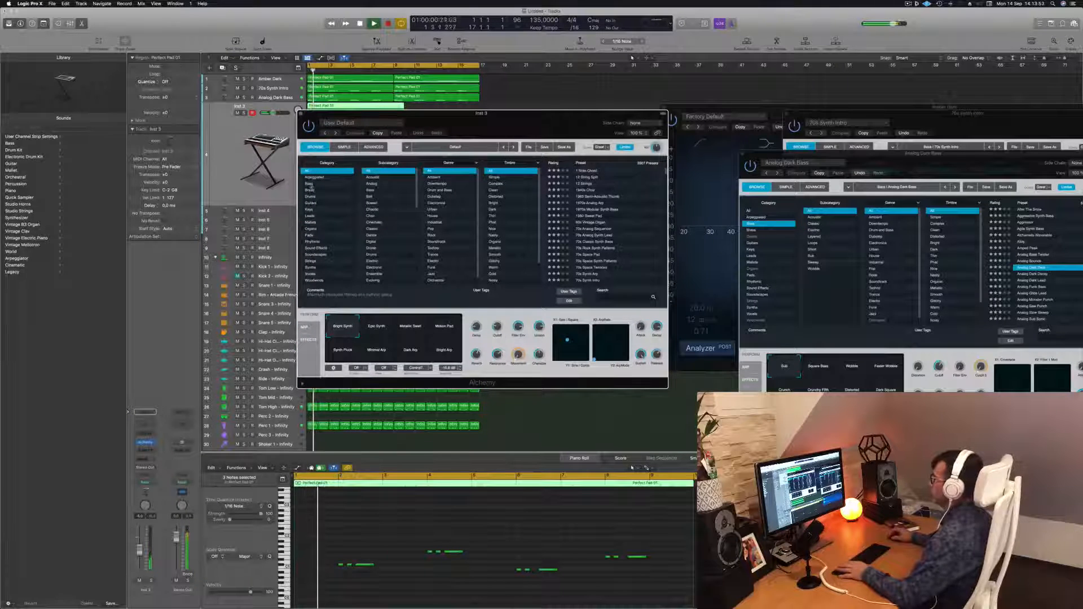
# Browse Alchemy Bass presets on Inst 3, auditioning Deep Electric Bass Pattern, Deep Fried Junglist, Deep Notes Bass and Deep Plucks.
pyautogui.click(309, 184)
pyautogui.scroll(-5, 598, 220)
pyautogui.click(598, 220)
pyautogui.moveTo(529, 125); pyautogui.dragTo(602, 186)
pyautogui.click(675, 287)
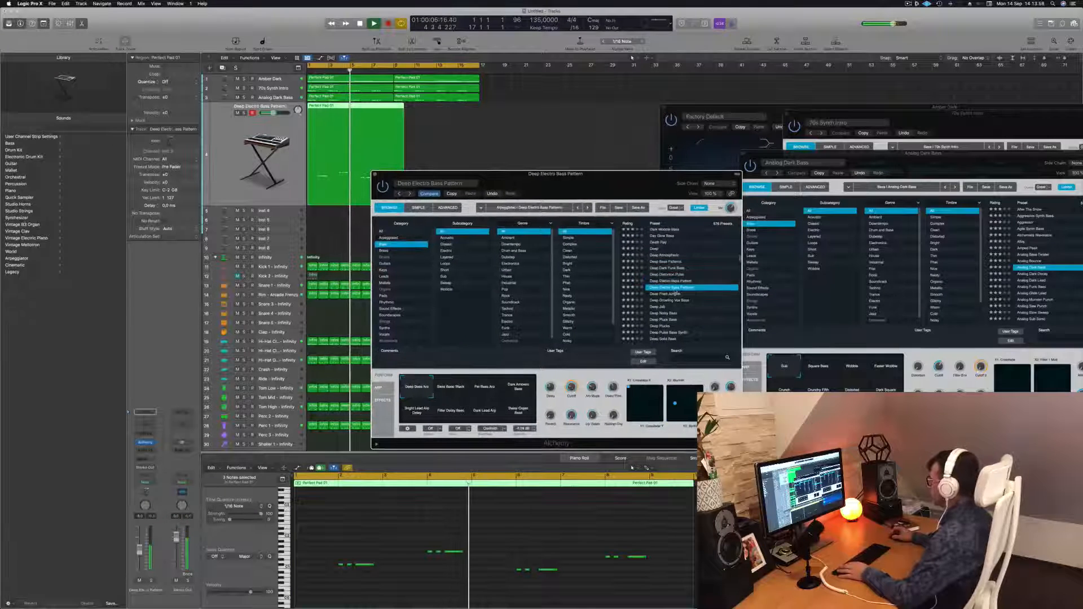
pyautogui.click(670, 295)
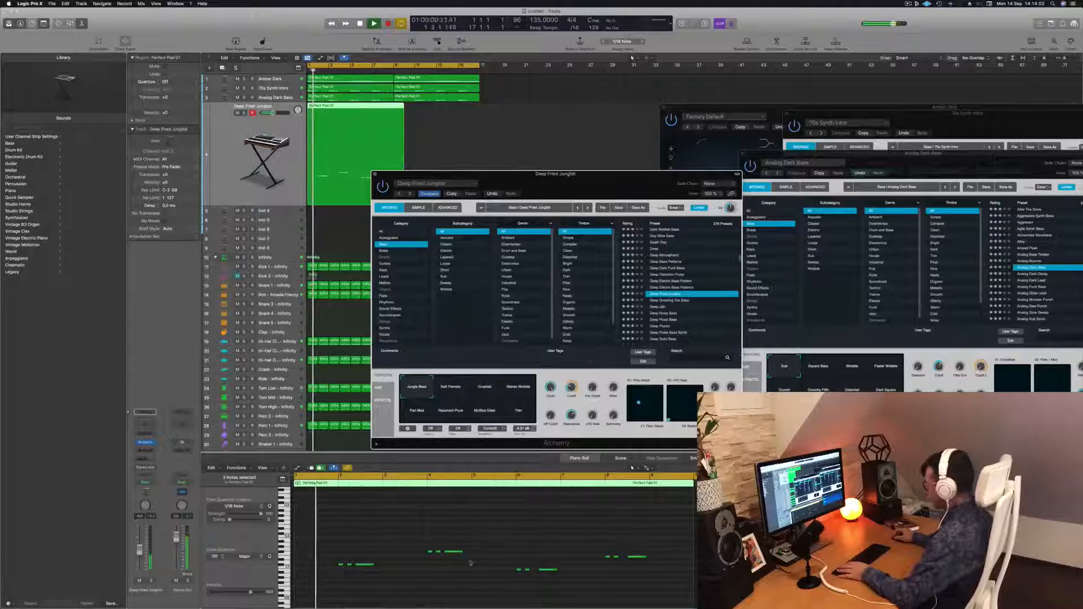
pyautogui.click(656, 313)
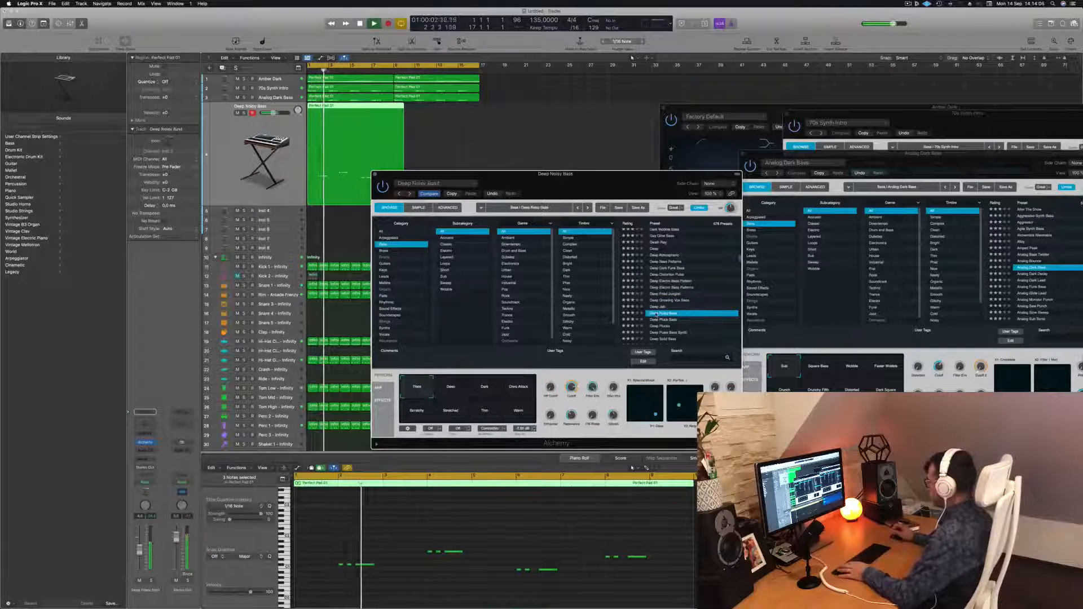
pyautogui.click(658, 326)
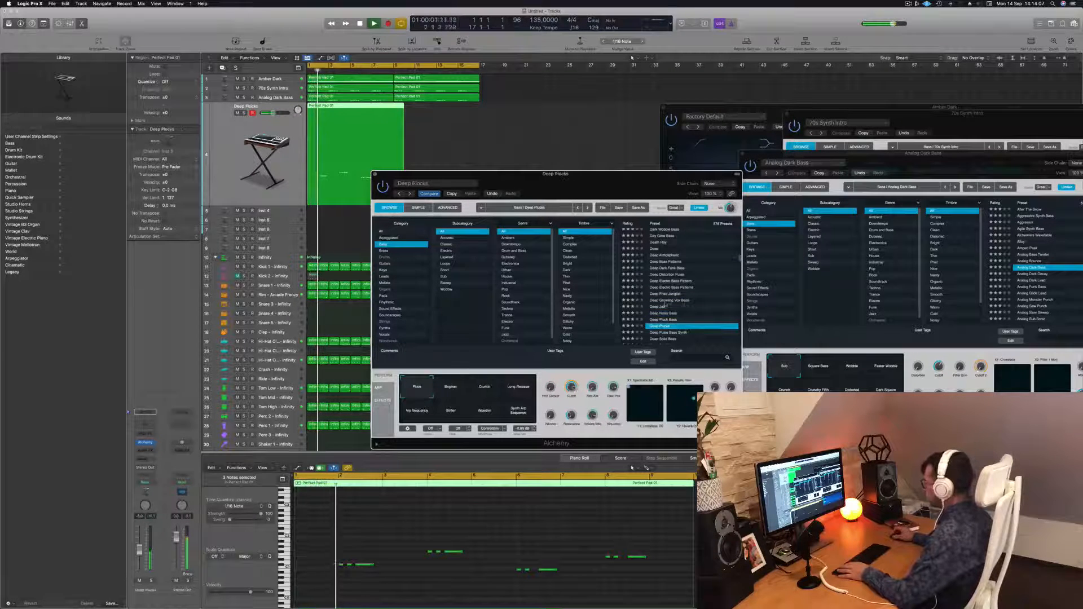
pyautogui.moveTo(507, 174); pyautogui.dragTo(567, 107)
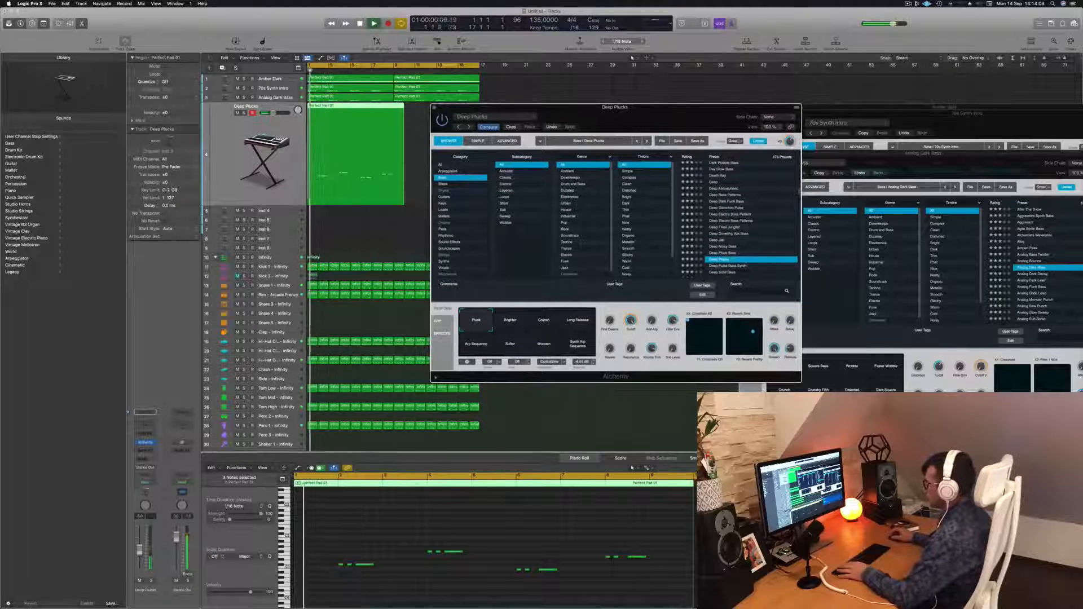
# Load the Deep Solid Bass preset on the Inst 3 track.
pyautogui.click(139, 542)
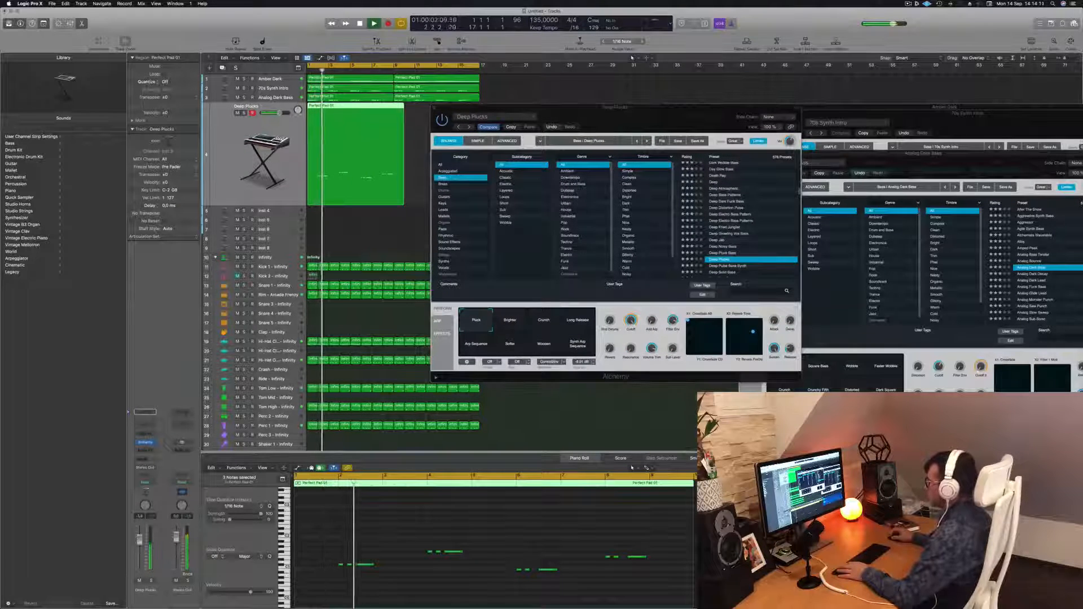
pyautogui.scroll(-3, 745, 227)
pyautogui.click(730, 210)
pyautogui.click(730, 210)
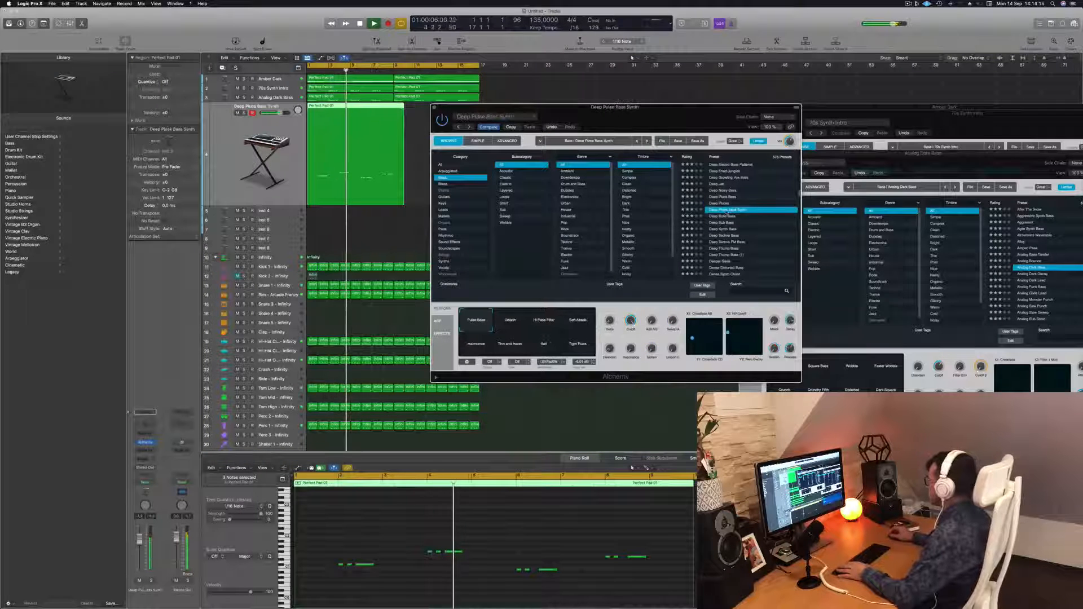
pyautogui.click(726, 216)
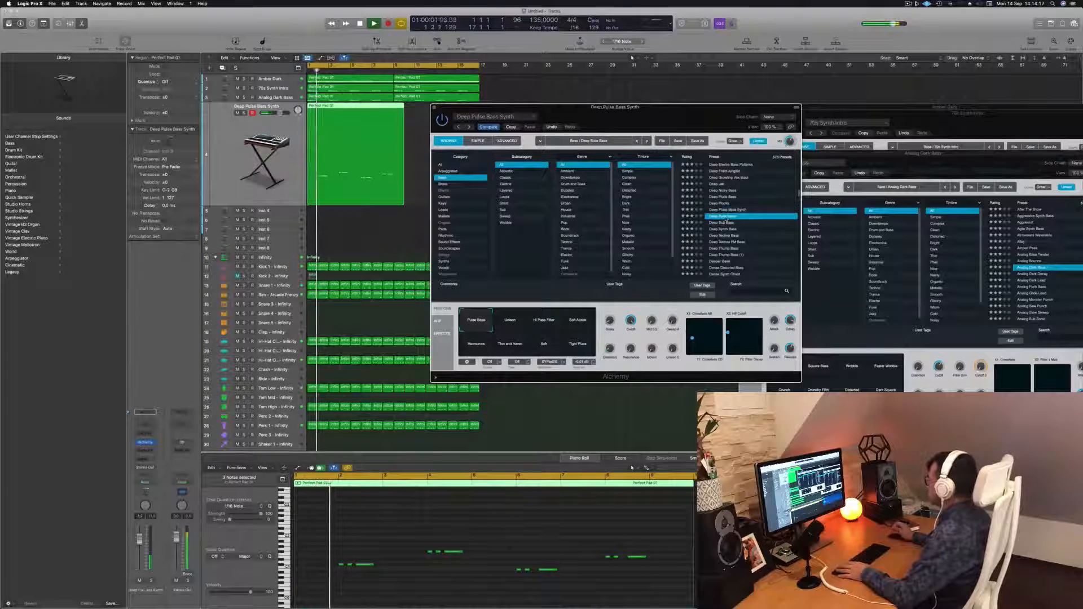
pyautogui.moveTo(657, 113); pyautogui.dragTo(705, 113)
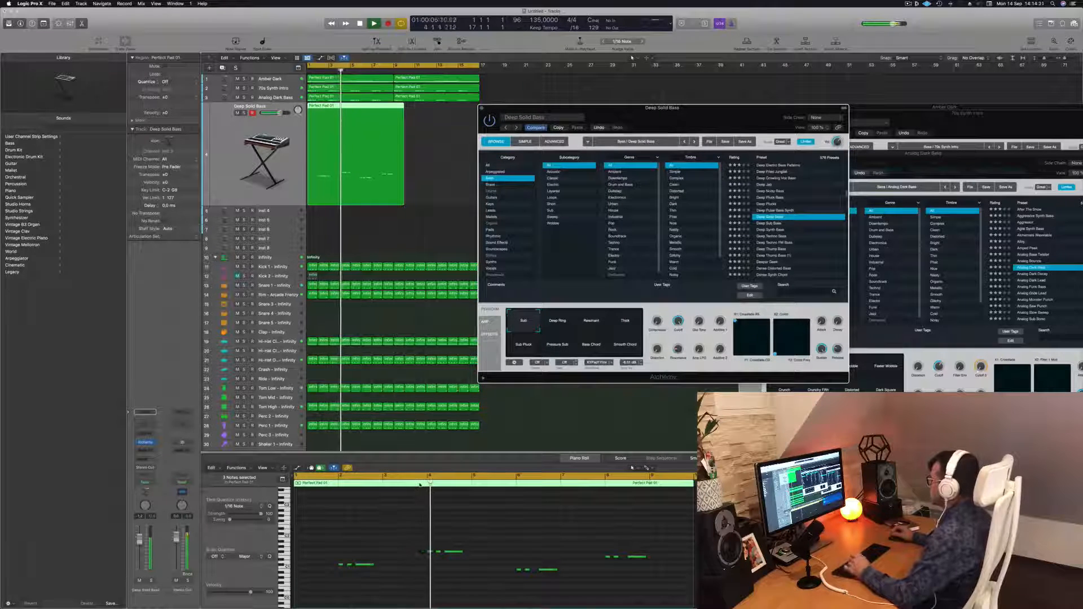
# Move a note earlier and lower in the bass part and audition the change.
pyautogui.moveTo(384, 548); pyautogui.dragTo(367, 575)
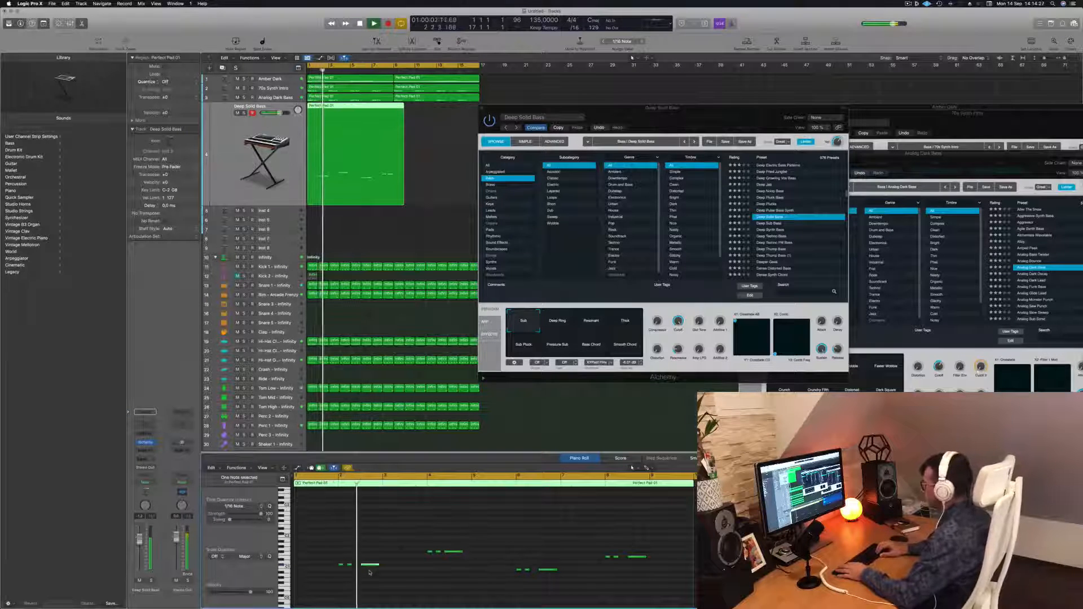
pyautogui.press('space')
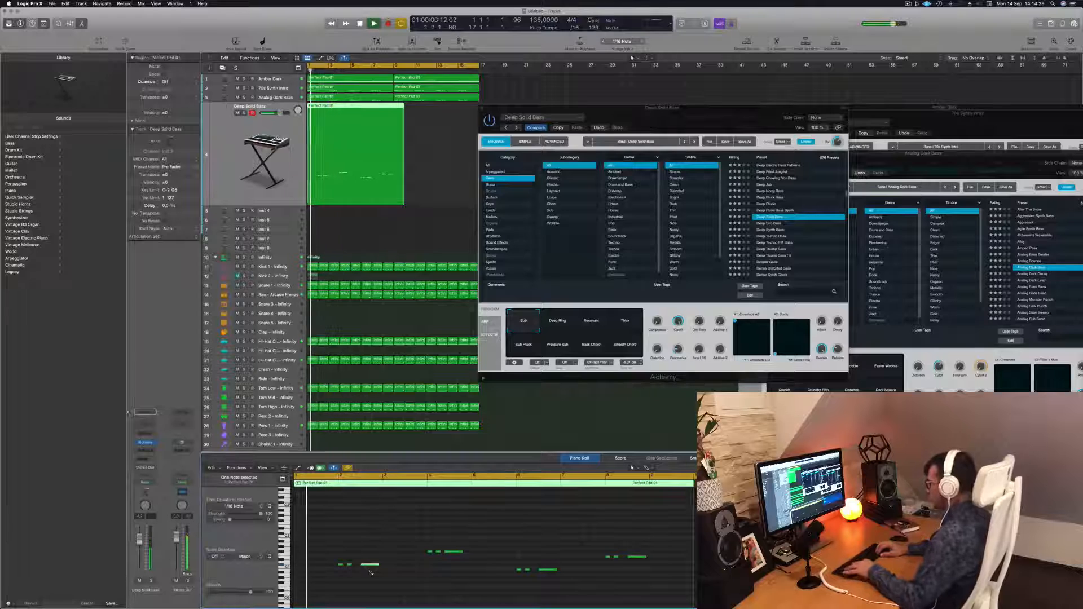
pyautogui.press('space')
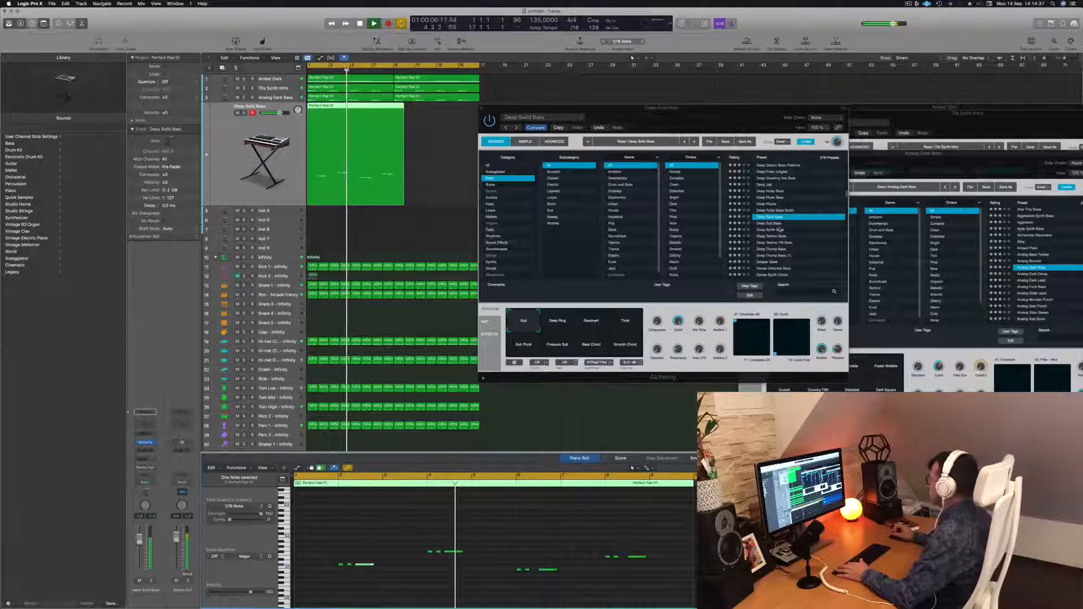
# Play the bass part from the start and select its notes to audition the melody.
pyautogui.moveTo(752, 118); pyautogui.dragTo(809, 154)
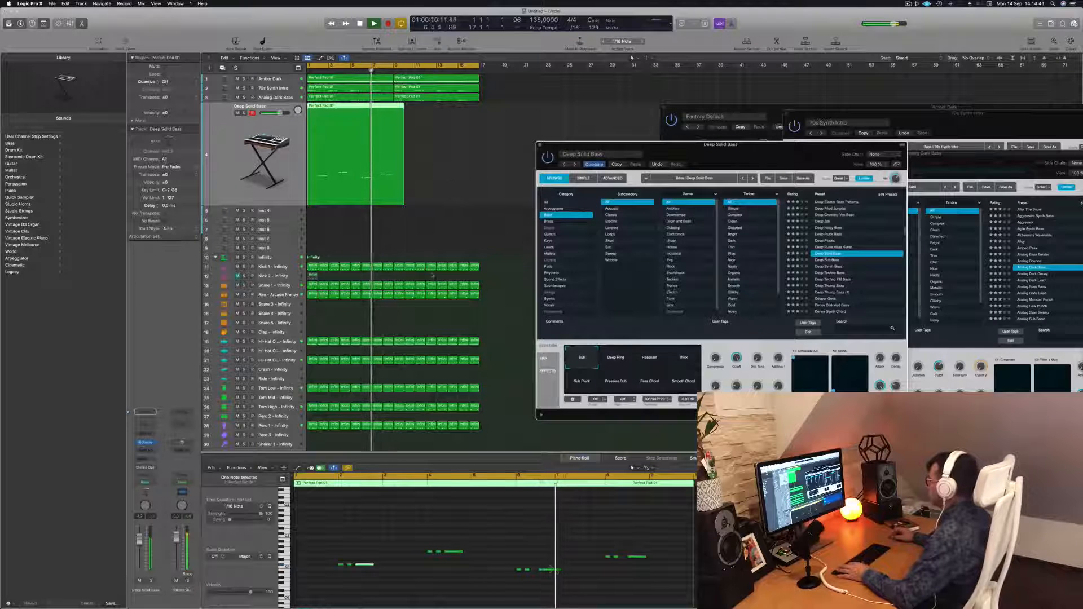
pyautogui.click(553, 600)
pyautogui.press('space')
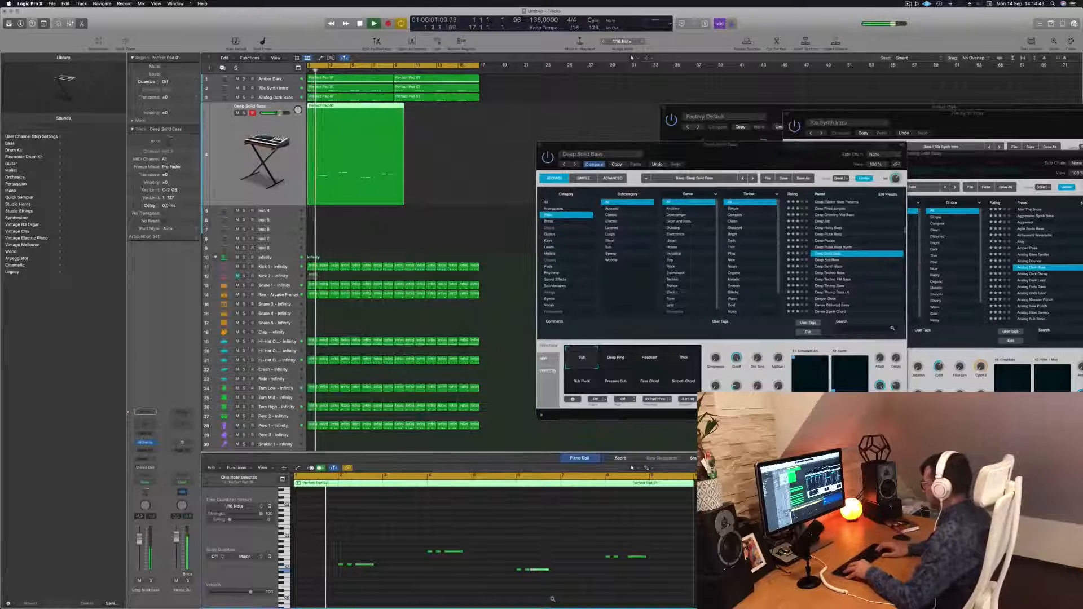
pyautogui.click(637, 556)
pyautogui.click(644, 584)
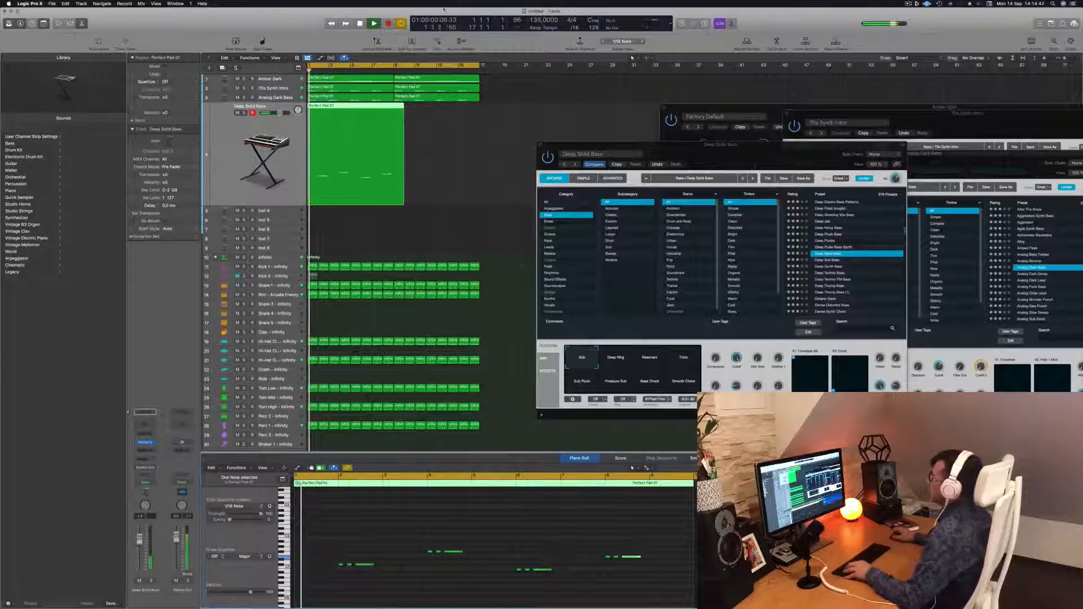
# Extend the Deep Solid Bass region into the following bars and delete the extra region.
pyautogui.moveTo(394, 107); pyautogui.dragTo(428, 118)
pyautogui.click(398, 108)
pyautogui.press('Delete')
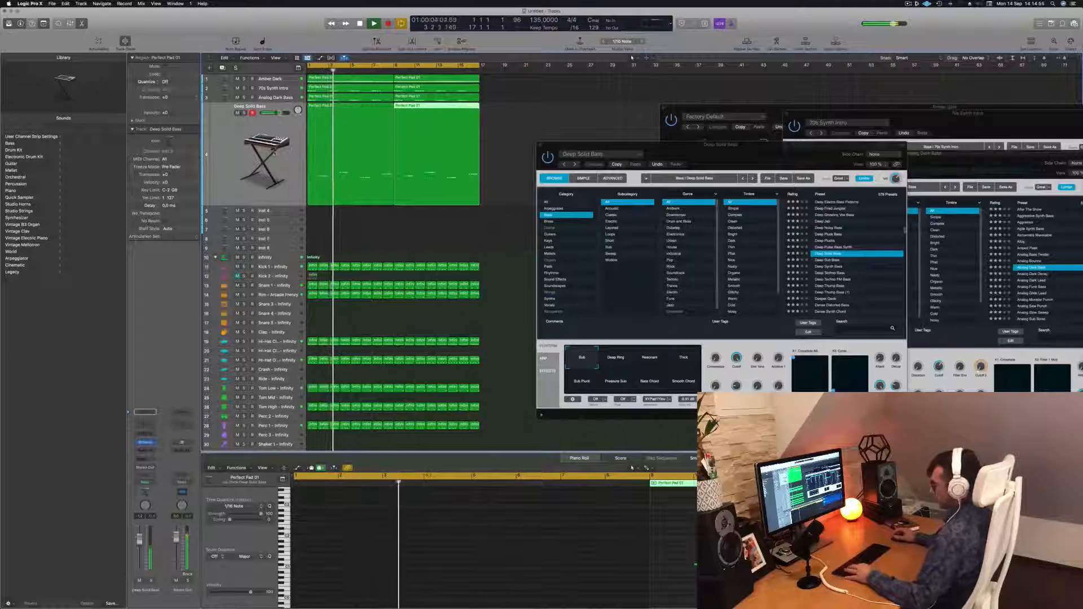
# Select all regions and name them after their track names.
pyautogui.press('super+a')
pyautogui.rightClick(339, 133)
pyautogui.click(360, 140)
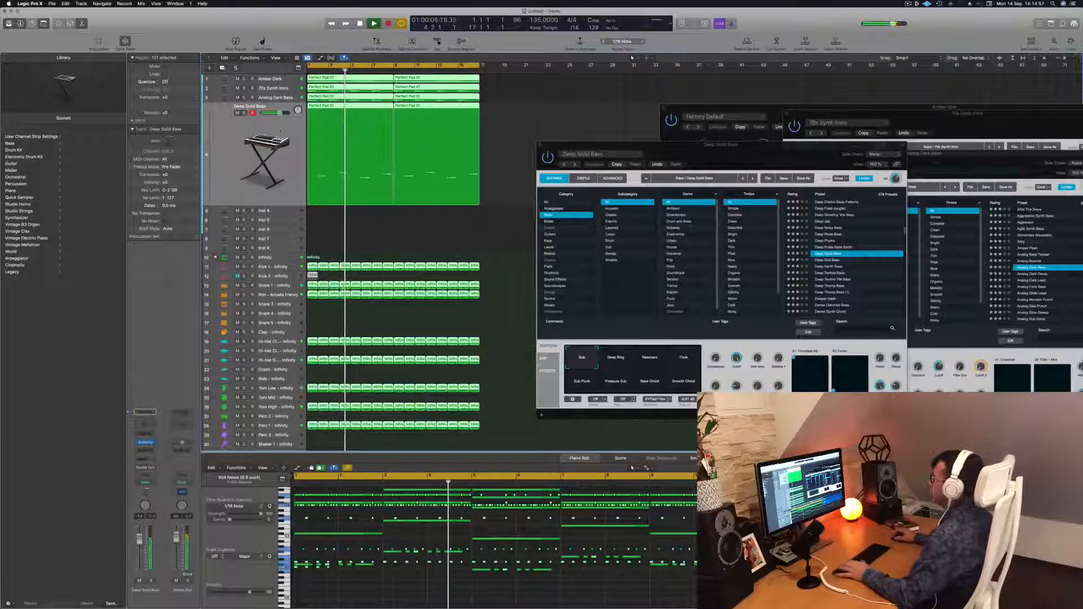
# Duplicate the Deep Solid Bass track and copy its region onto the new track.
pyautogui.click(253, 130)
pyautogui.press('Return')
pyautogui.press('super+d')
pyautogui.press('space')
pyautogui.moveTo(353, 107); pyautogui.dragTo(353, 139)
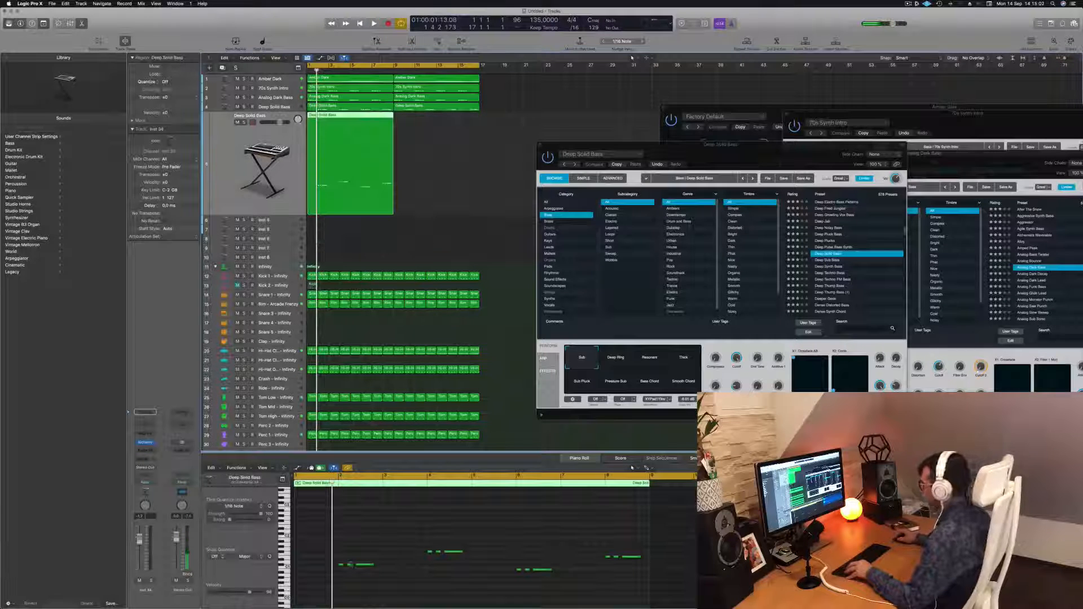
# Select notes in the new track's part and play it back.
pyautogui.moveTo(326, 557); pyautogui.dragTo(349, 578)
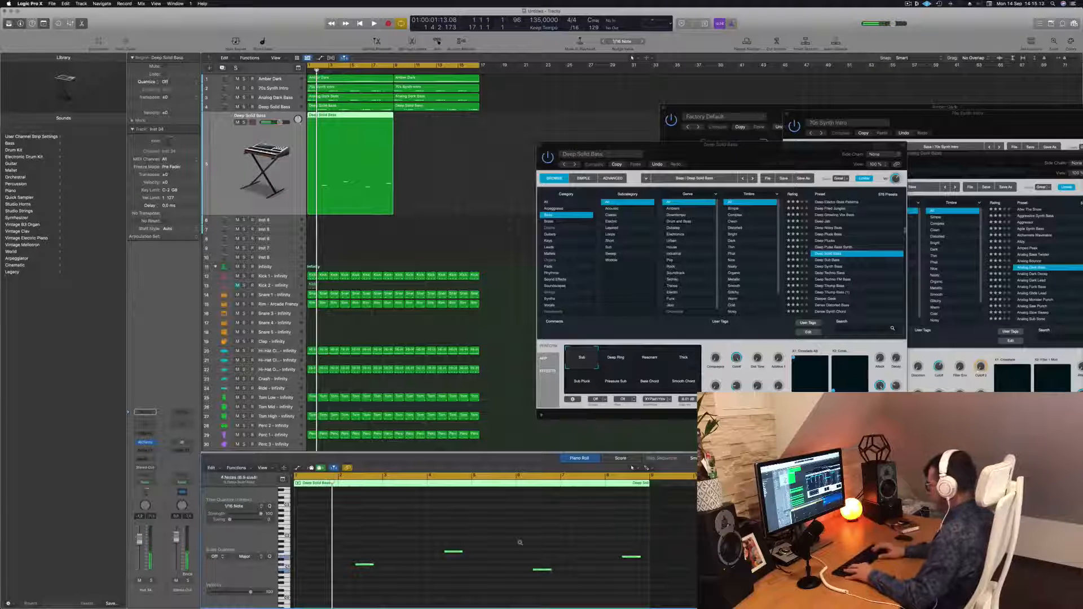
pyautogui.press('space')
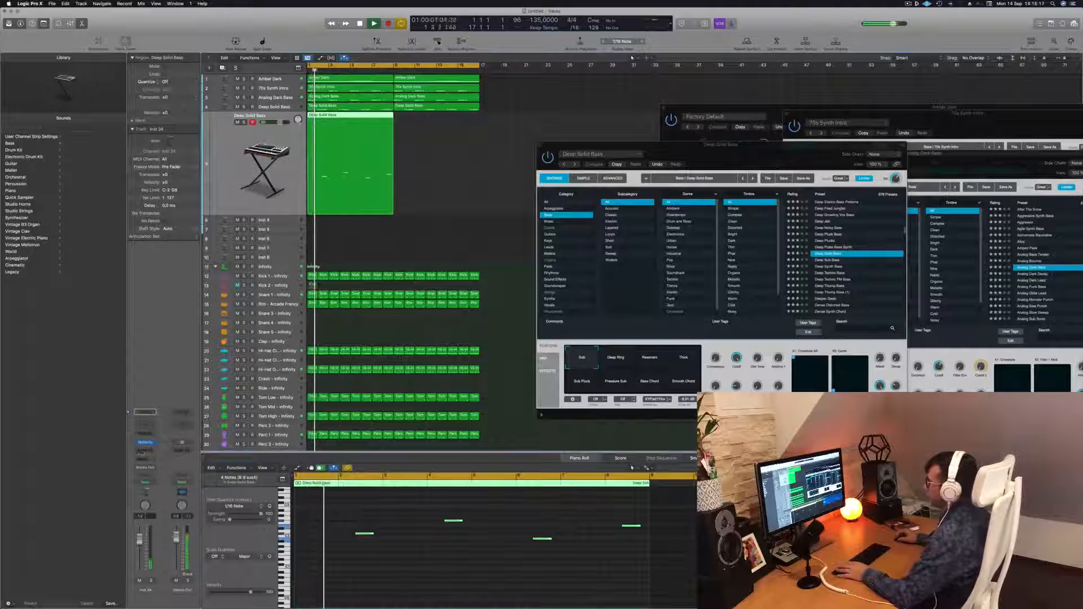
# Open the new track's Alchemy instrument and load the Deeper Grain bass preset.
pyautogui.click(144, 442)
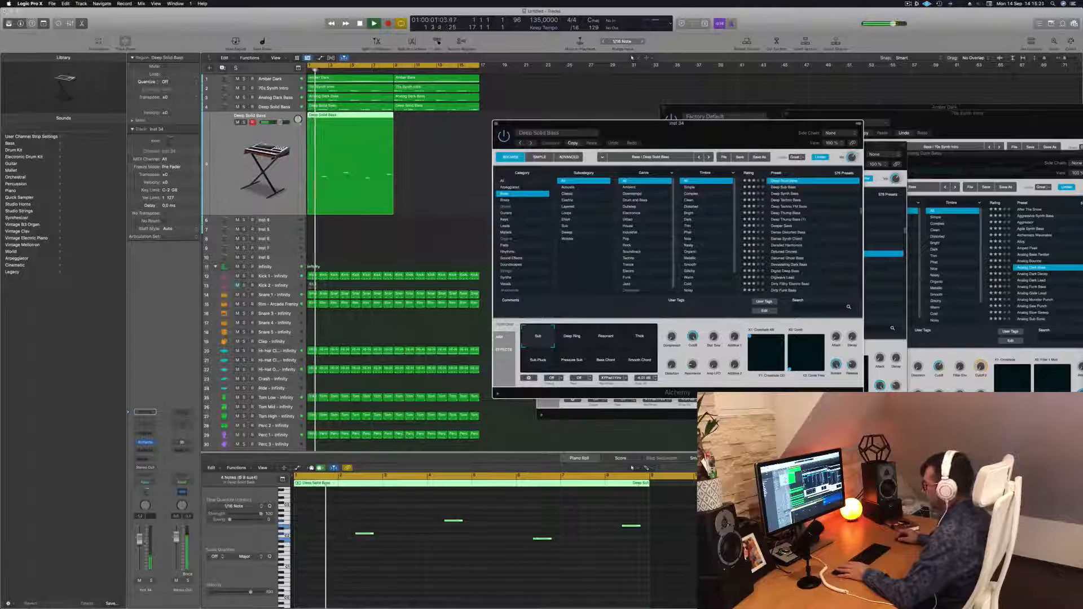
pyautogui.moveTo(280, 122); pyautogui.dragTo(276, 122)
pyautogui.click(783, 226)
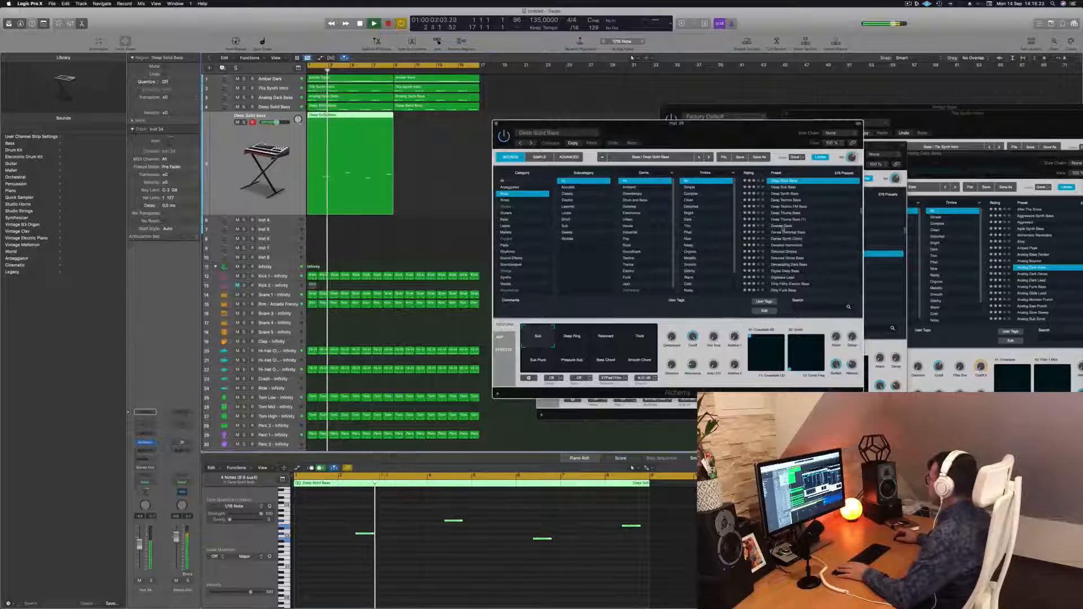
pyautogui.click(783, 226)
pyautogui.moveTo(681, 131)
pyautogui.mouseDown()
pyautogui.moveTo(703, 127)
pyautogui.moveTo(686, 127)
pyautogui.mouseUp()
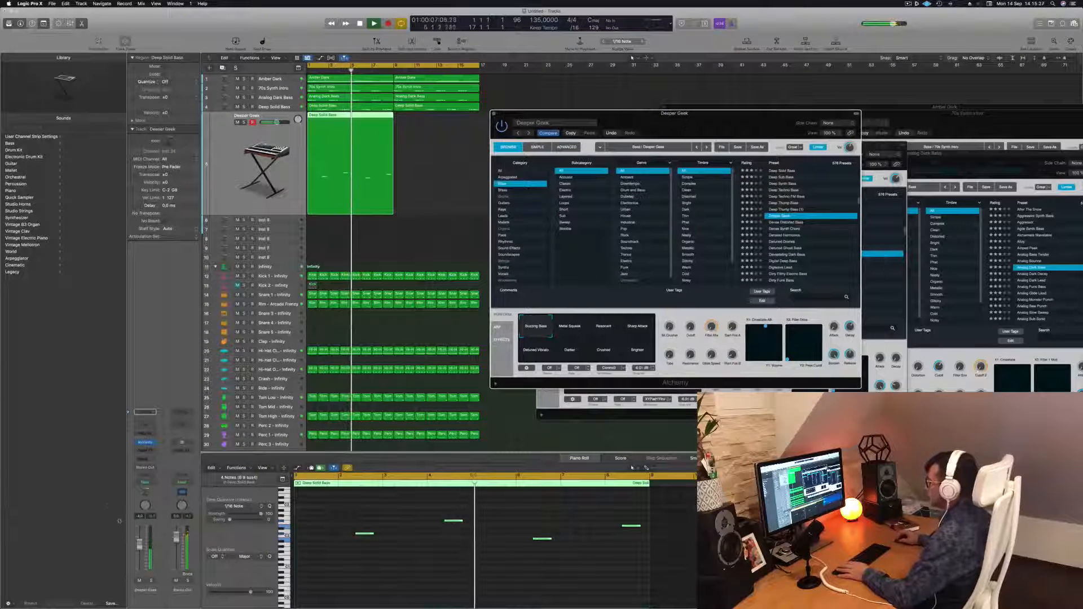
pyautogui.moveTo(277, 122); pyautogui.dragTo(272, 123)
pyautogui.press('Return')
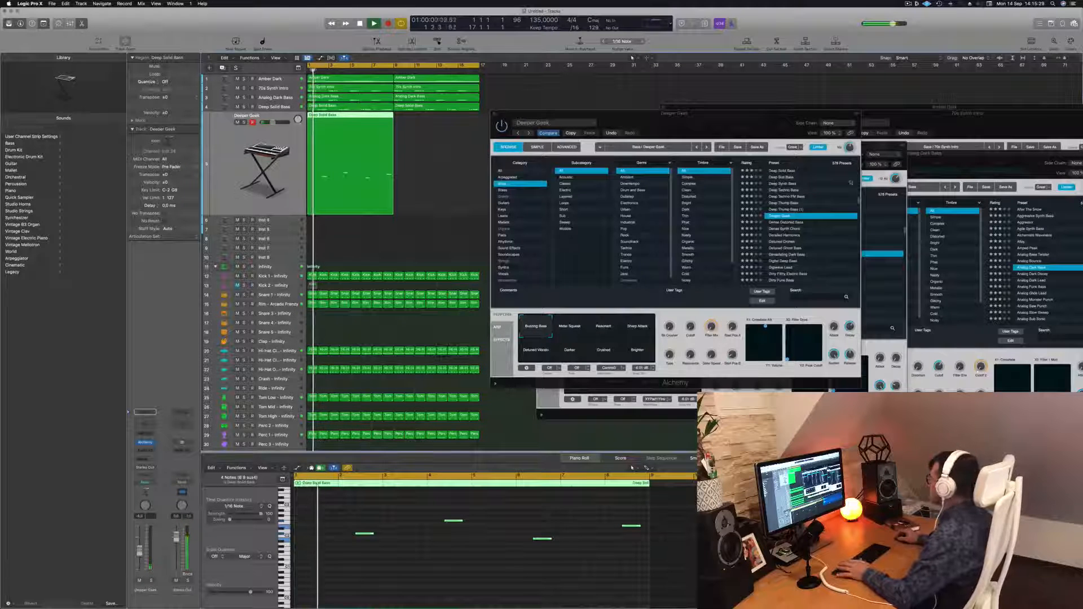
# Audition Detuned Droned, Detuned Ghost Bass and Devastating Dark Bass, then load the Dirty Wobble preset.
pyautogui.click(792, 241)
pyautogui.click(792, 242)
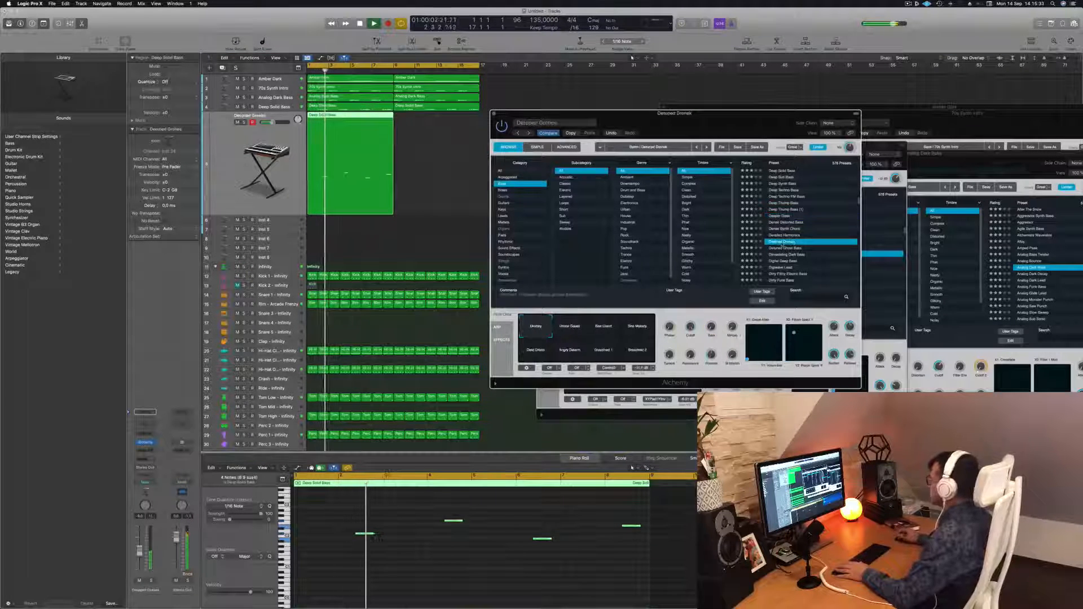
pyautogui.click(783, 248)
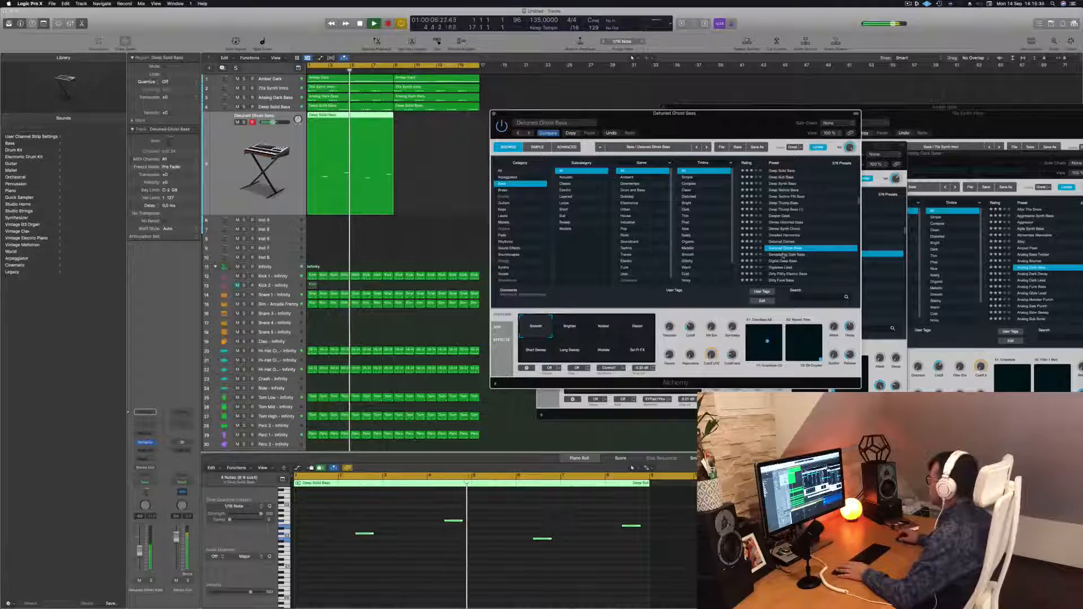
pyautogui.click(783, 255)
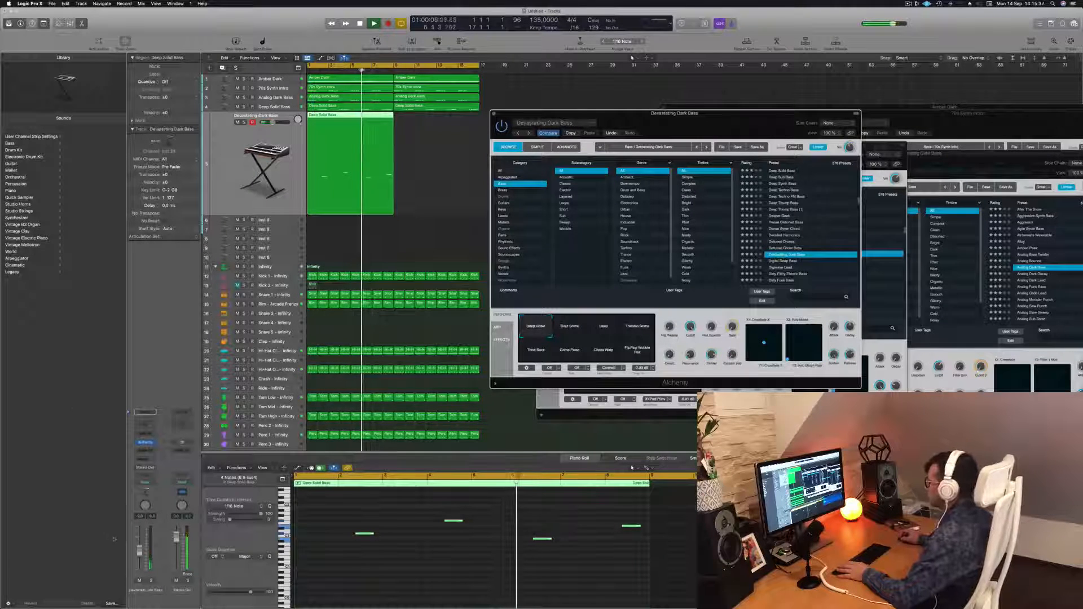
pyautogui.moveTo(552, 538); pyautogui.dragTo(556, 537)
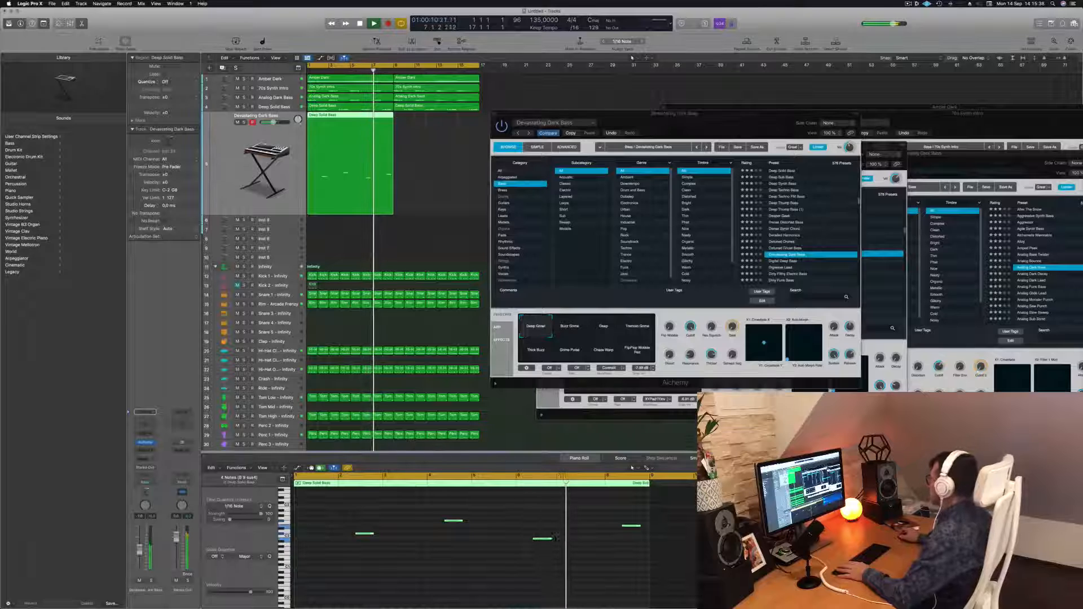
pyautogui.moveTo(676, 113); pyautogui.dragTo(645, 73)
pyautogui.scroll(-3, 740, 195)
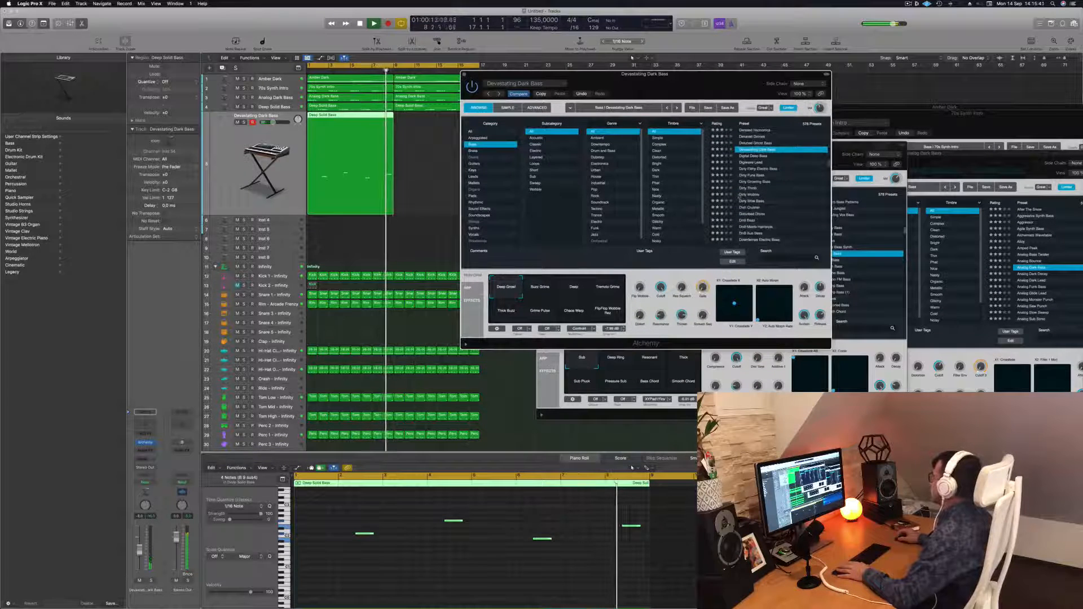
pyautogui.click(747, 195)
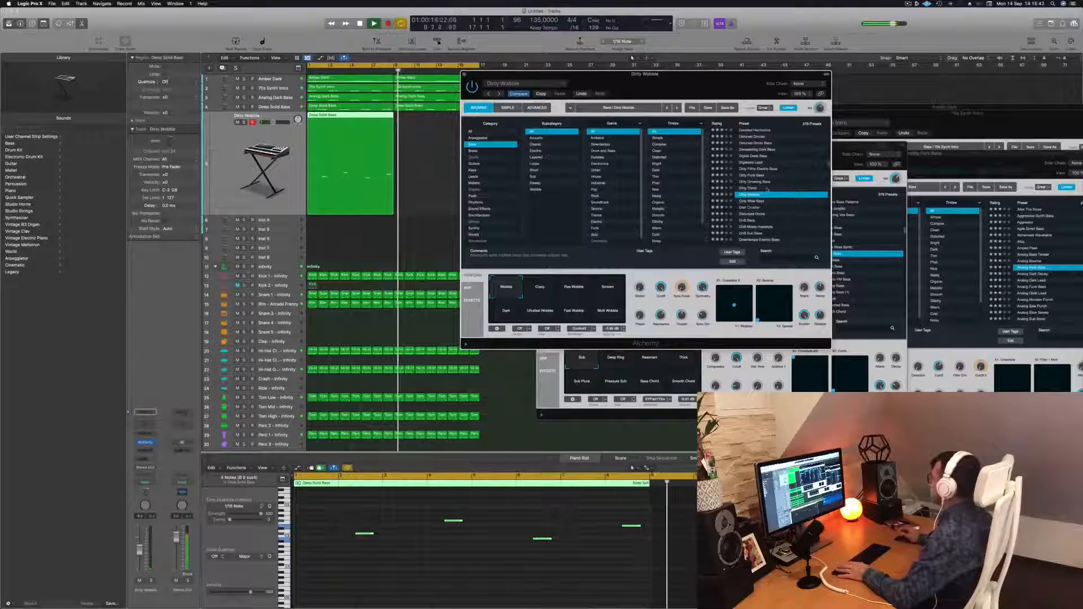
pyautogui.press('Return')
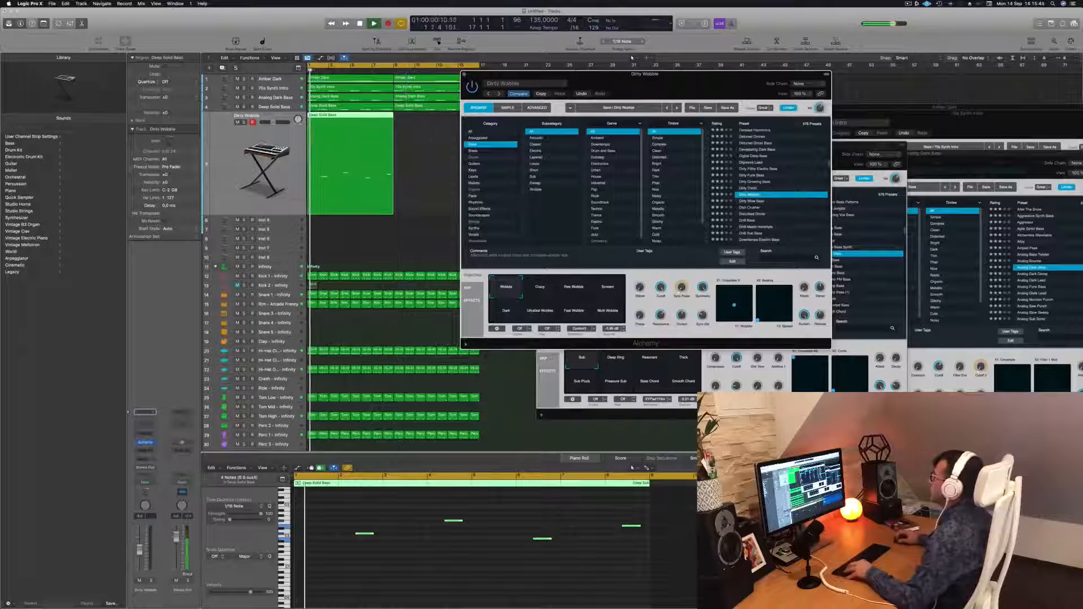
# Move the new track's region later by its own length, to follow the first section.
pyautogui.moveTo(340, 122); pyautogui.dragTo(426, 124)
pyautogui.moveTo(509, 75); pyautogui.dragTo(527, 71)
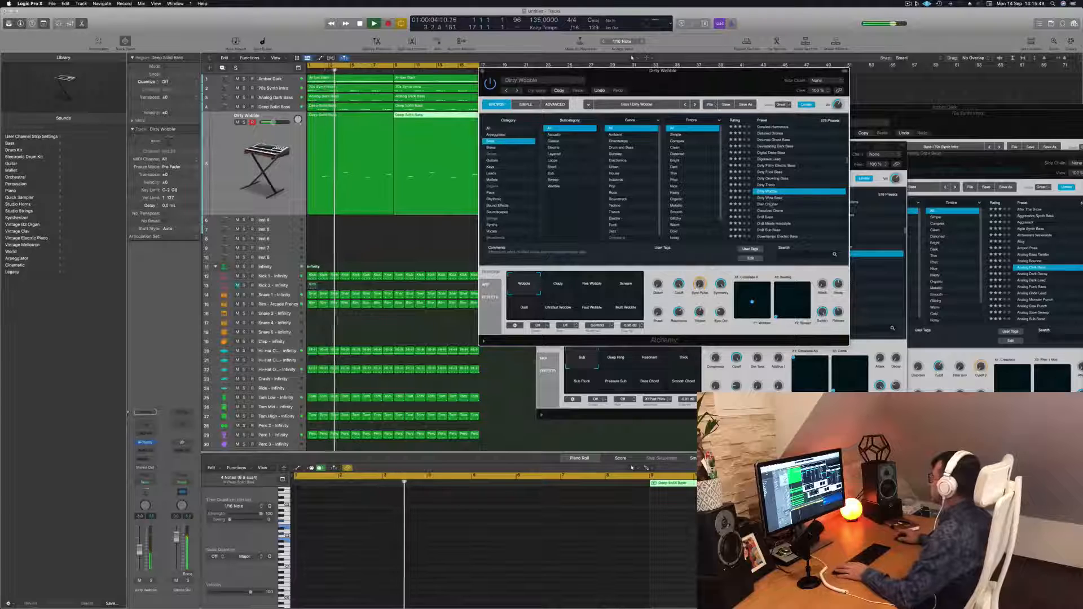
# Audition the Dish Crusher and Disturbed Drone bass presets on the new track's Alchemy instrument during playback.
pyautogui.click(772, 205)
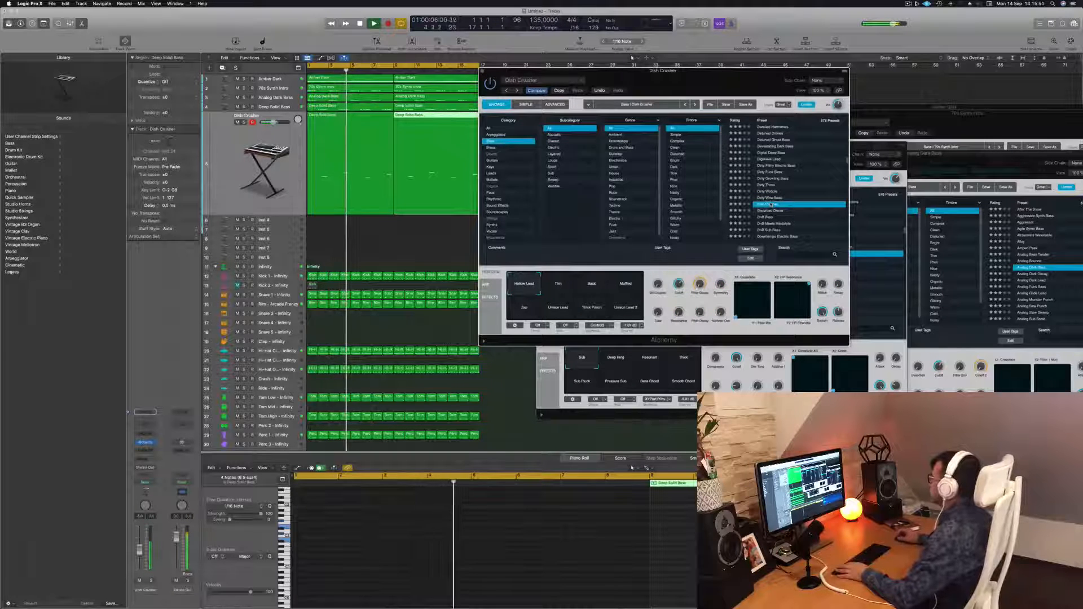
pyautogui.click(776, 211)
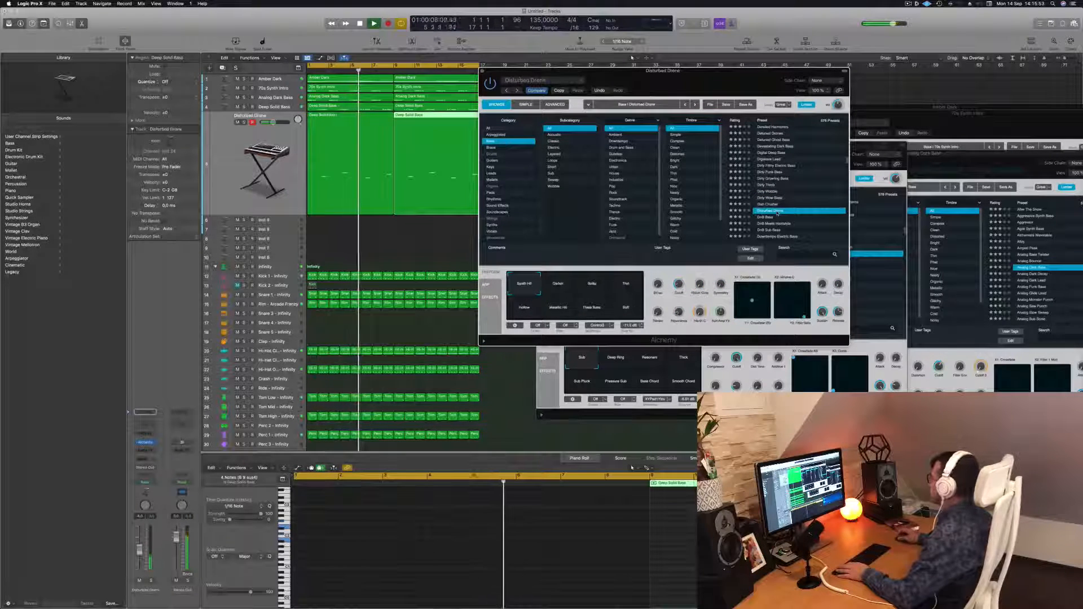
pyautogui.scroll(-3, 783, 197)
pyautogui.scroll(10, 791, 189)
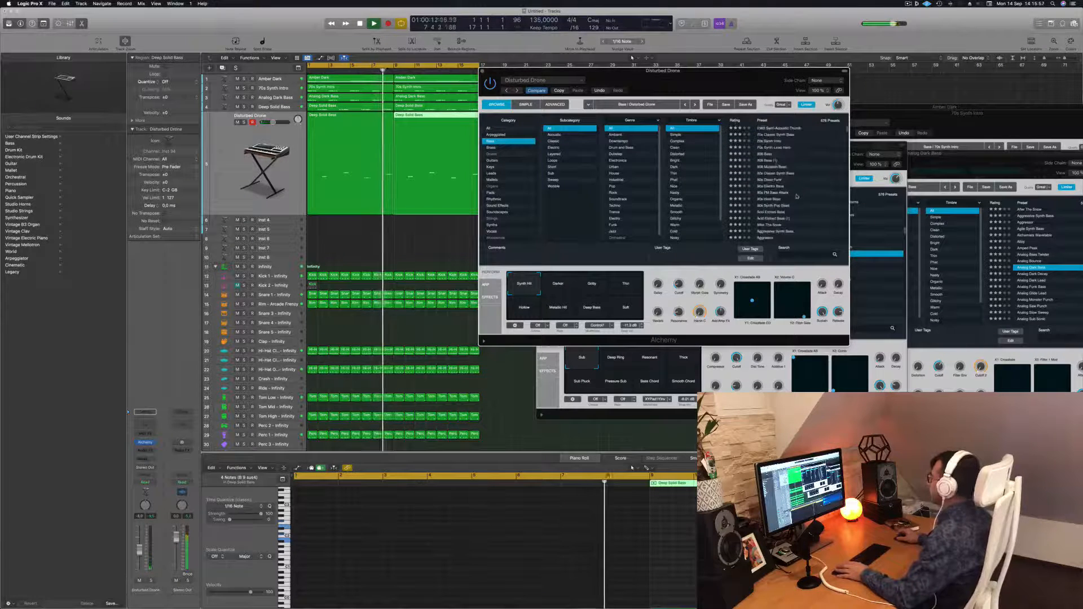
# Audition the 1983 Semi-Acoustic Thumb, 70s Synth Lead Hero, 808 Mutation Bass, 80s Disco Funk and Acid Etched Bass presets.
pyautogui.click(774, 129)
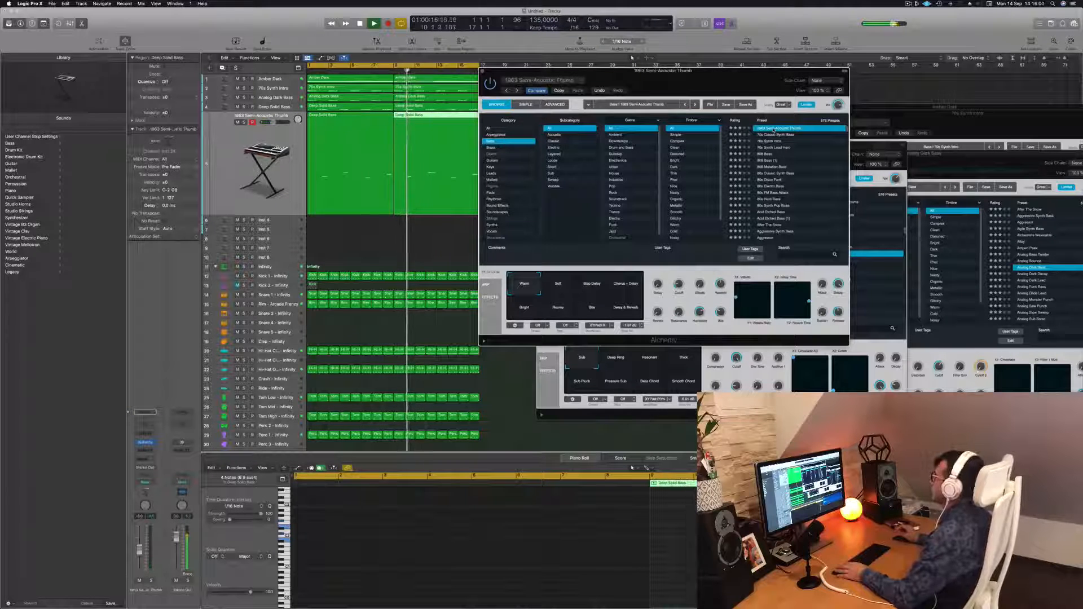
pyautogui.click(776, 148)
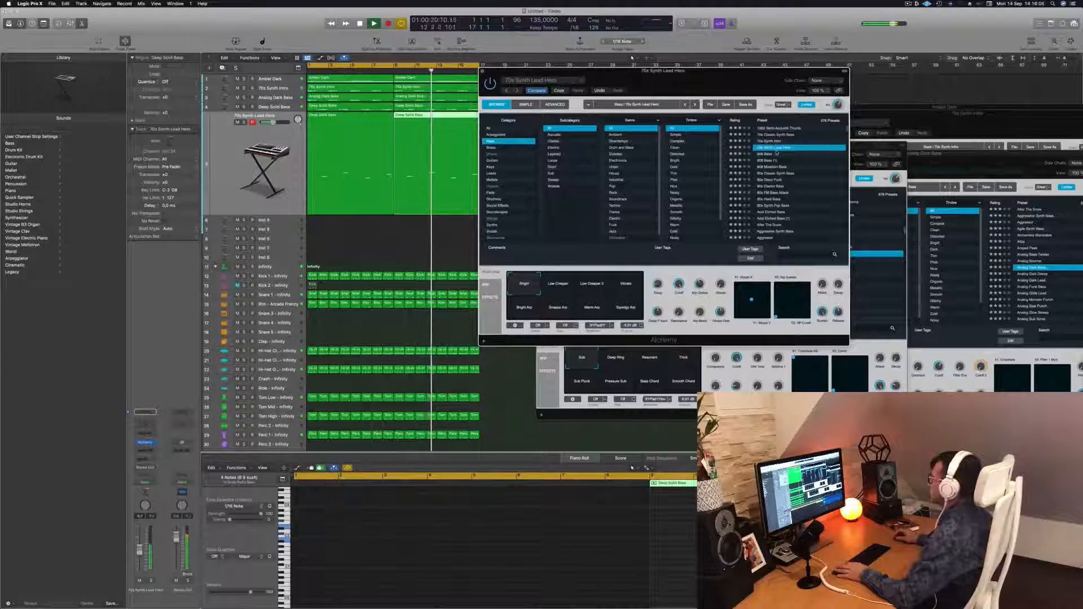
pyautogui.click(772, 167)
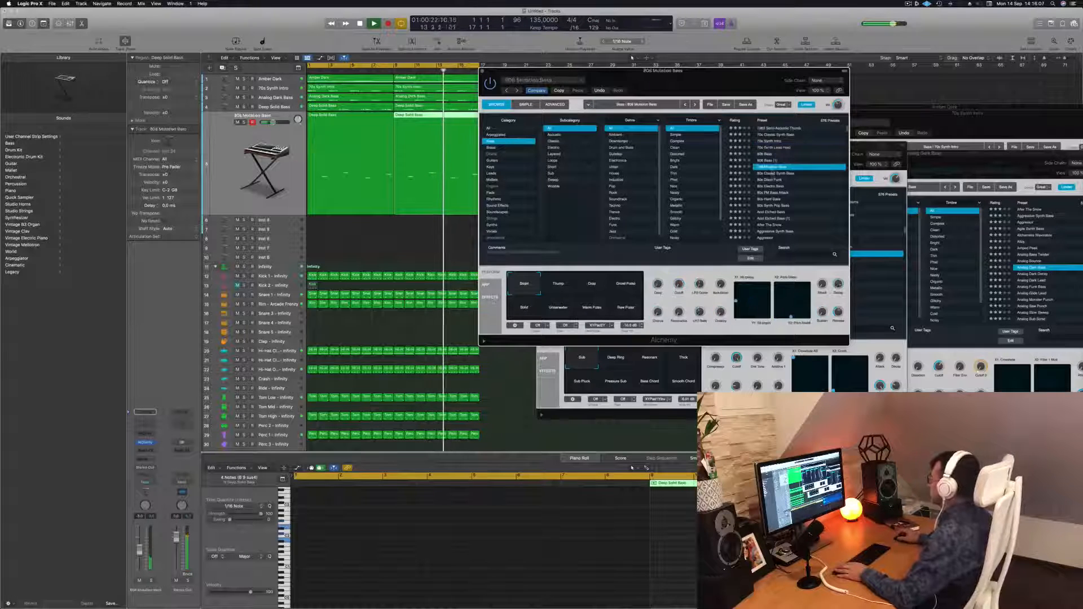
pyautogui.click(771, 179)
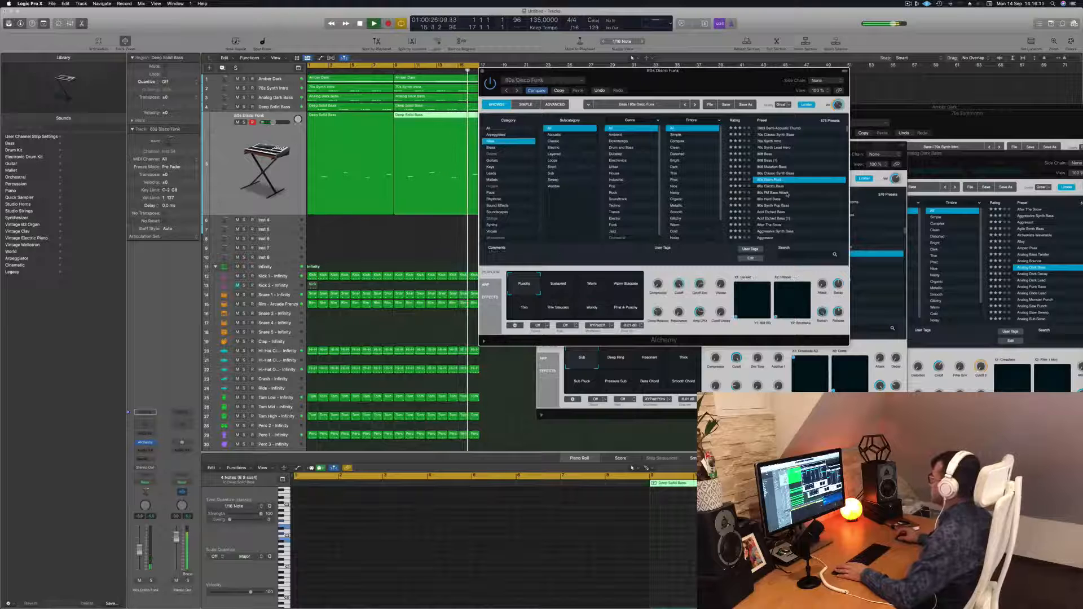
pyautogui.click(777, 213)
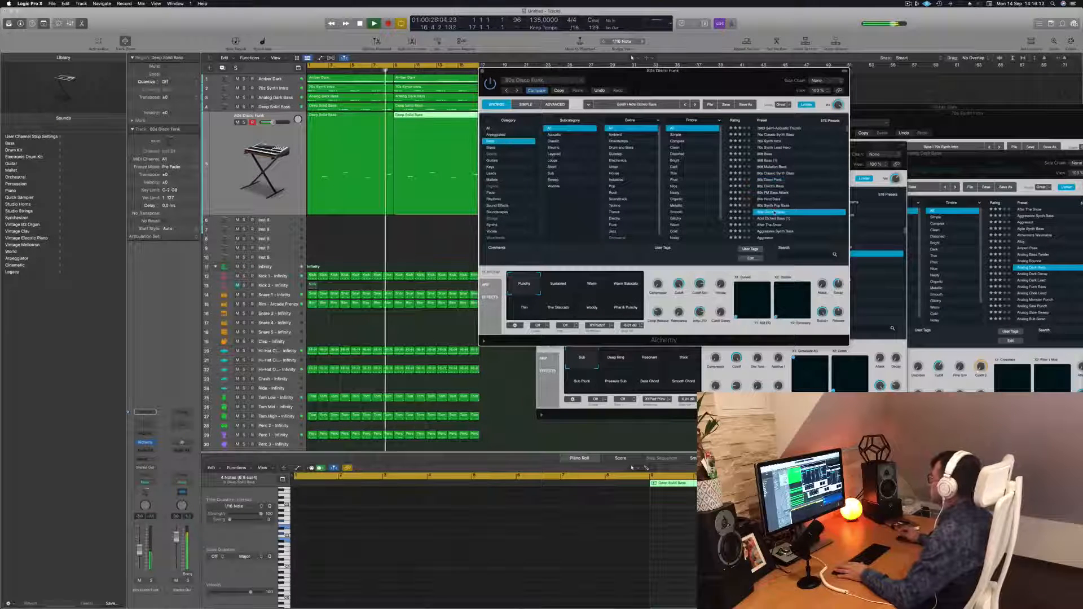
pyautogui.scroll(-5, 794, 195)
pyautogui.scroll(3, 794, 195)
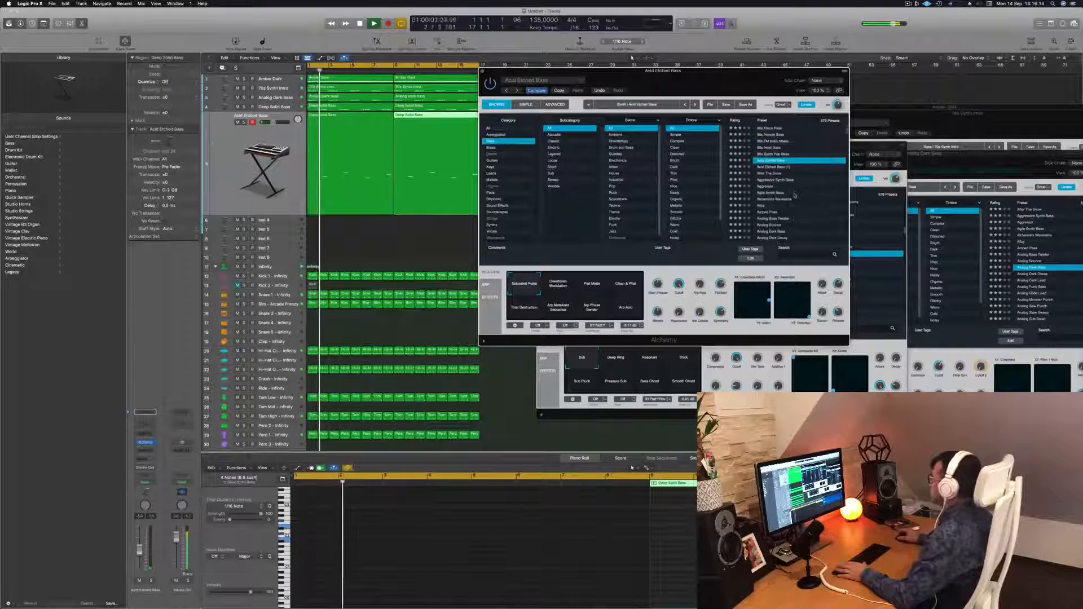
# Audition the After The Snow, Agile Synth Bass and Analog Dark Lead bass presets.
pyautogui.click(766, 174)
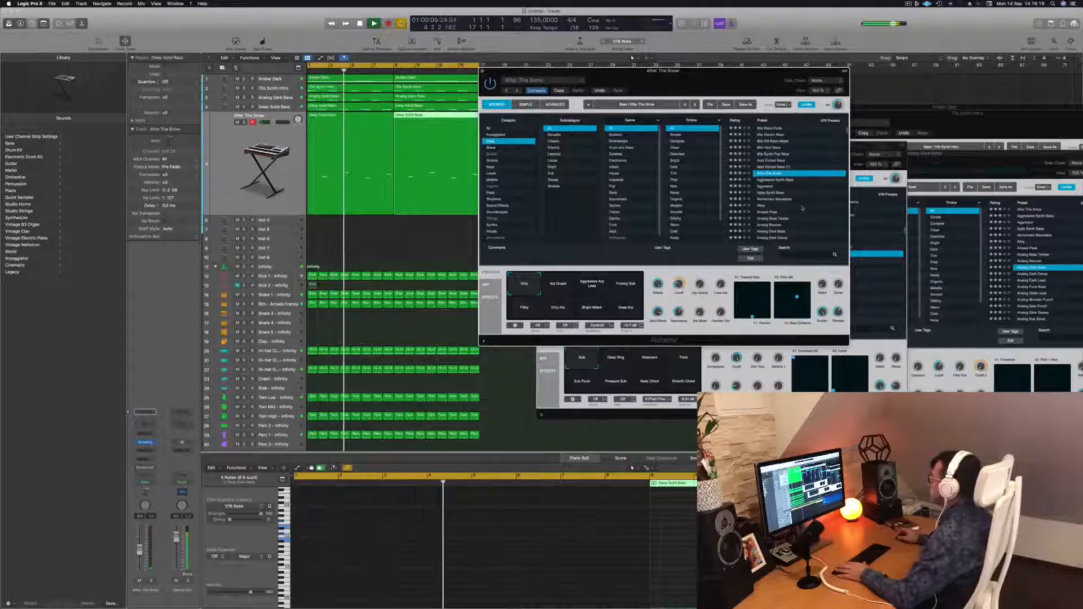
pyautogui.click(770, 194)
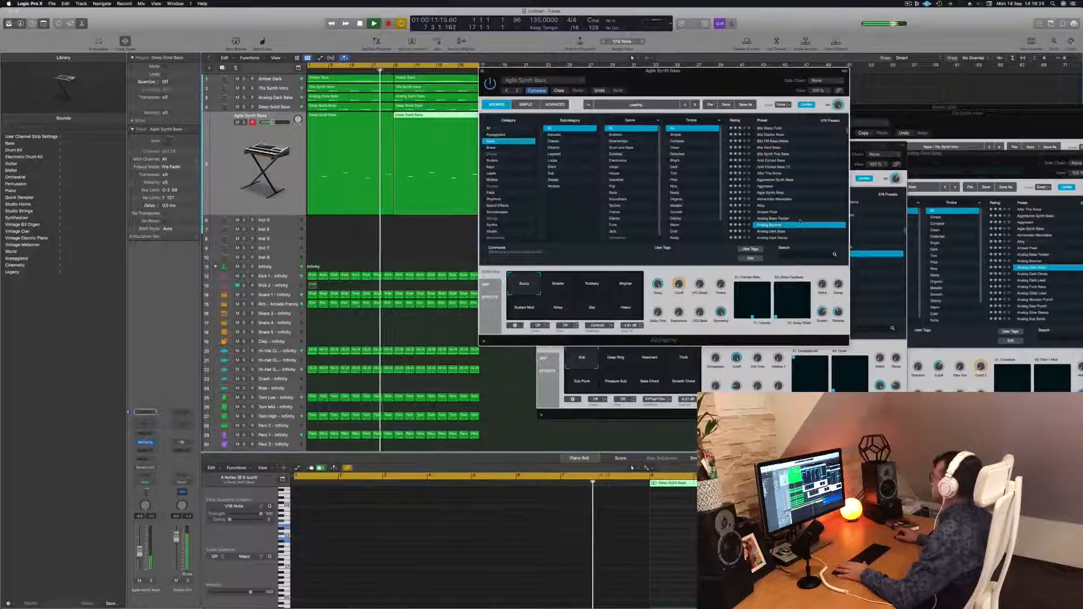
pyautogui.click(770, 224)
pyautogui.scroll(-2, 790, 203)
pyautogui.click(794, 197)
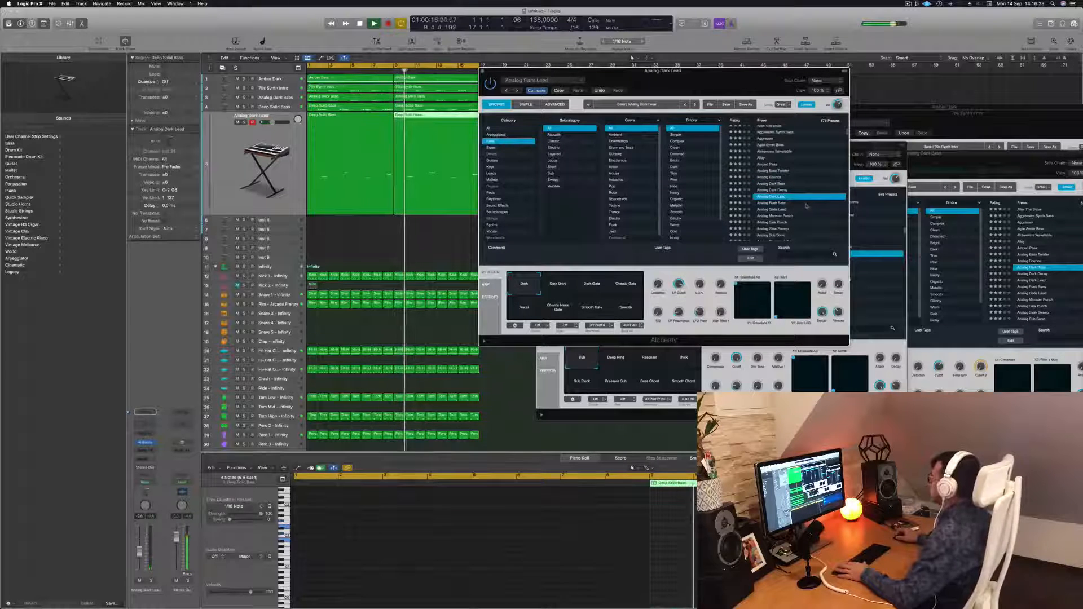
pyautogui.scroll(-2, 801, 205)
pyautogui.scroll(-2, 801, 203)
# Audition the Analog Sustained Virtually, Analogue Happiness, Apprentice, Arctic Noise Lead and Arctic Funk presets.
pyautogui.click(788, 201)
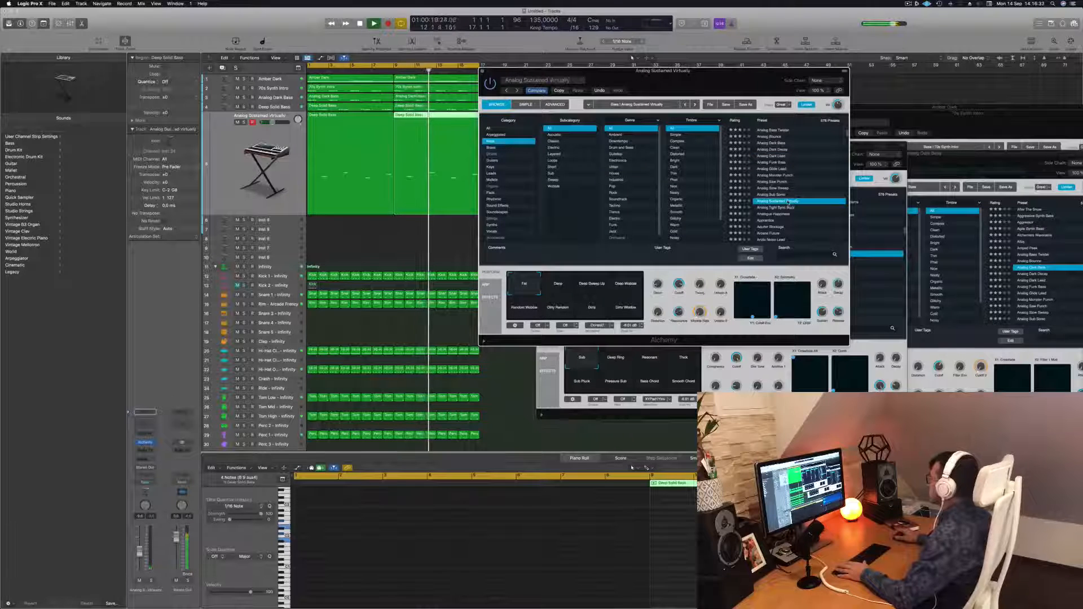
pyautogui.scroll(-2, 799, 208)
pyautogui.click(774, 194)
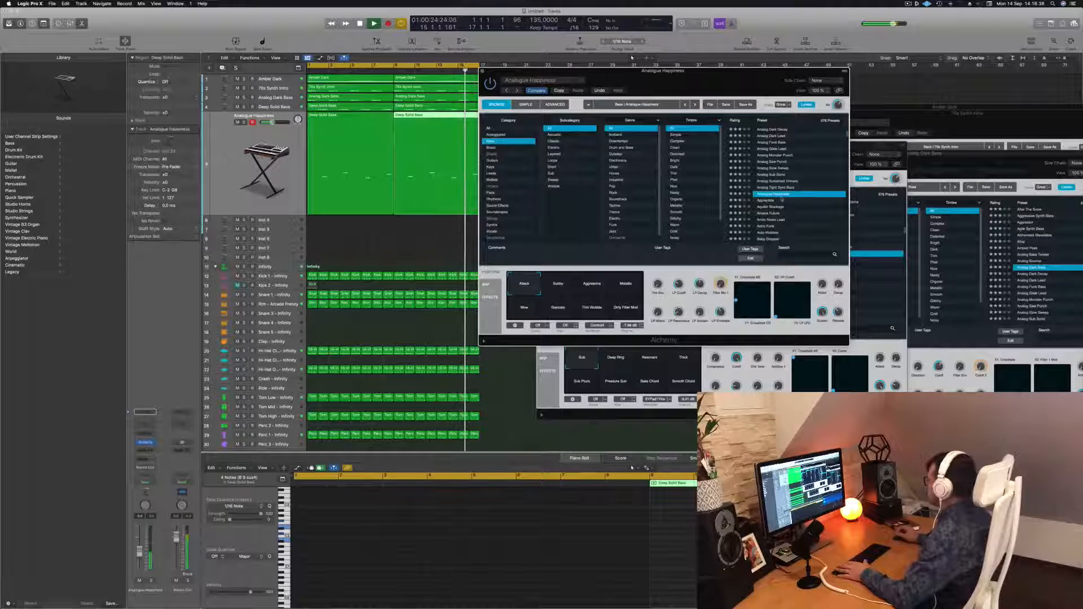
pyautogui.click(781, 200)
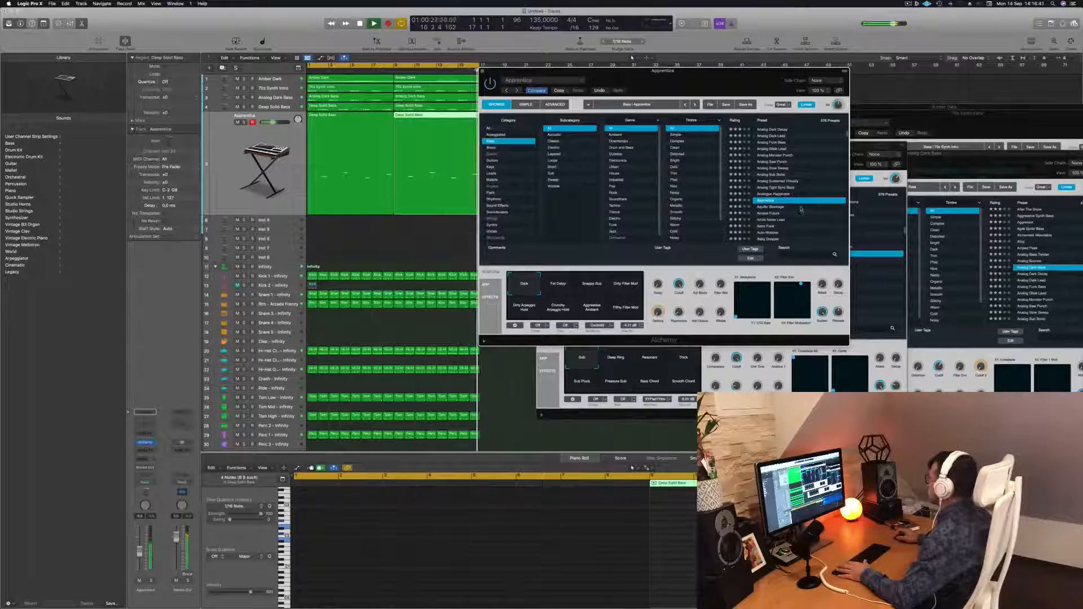
pyautogui.scroll(-2, 784, 192)
pyautogui.click(778, 186)
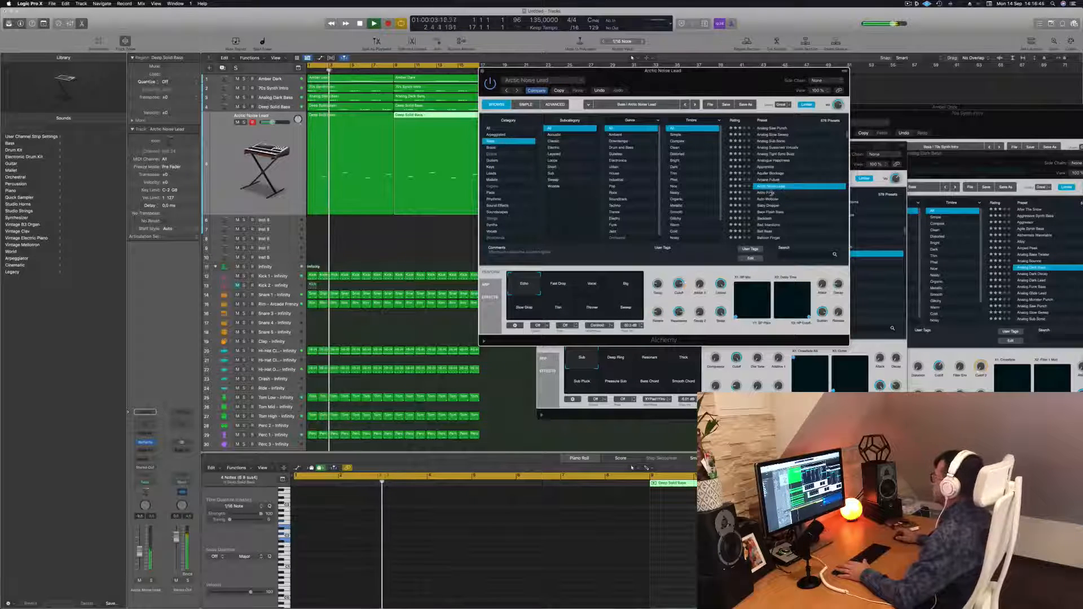
pyautogui.click(793, 193)
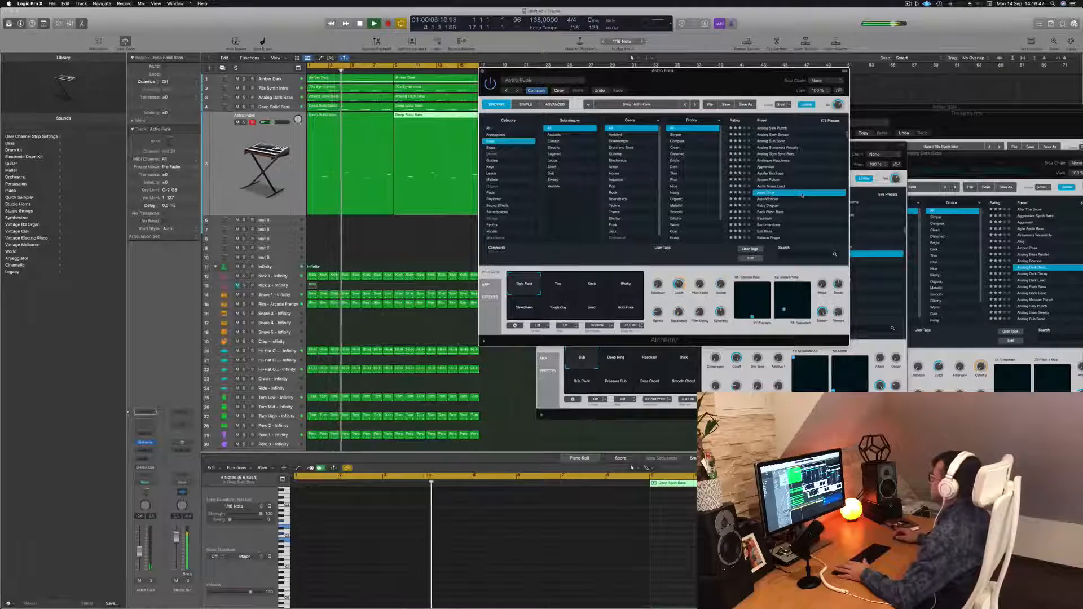
# Audition the Auto Wobbler, Baby Chopper, Bamboo Slurp, Banjo Reformer and Bass And Lead presets.
pyautogui.click(768, 200)
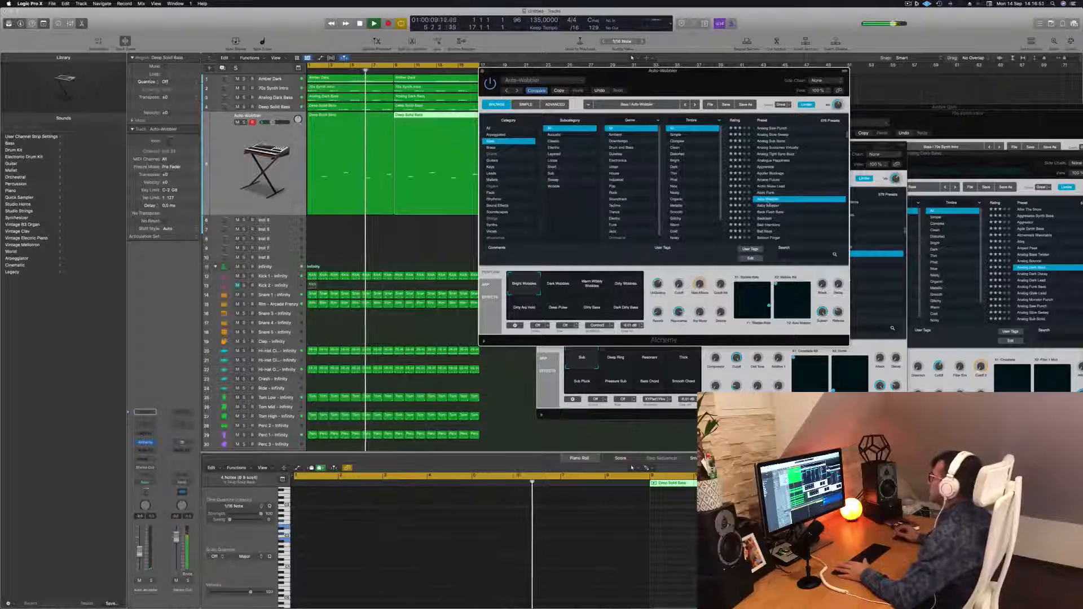
pyautogui.click(767, 205)
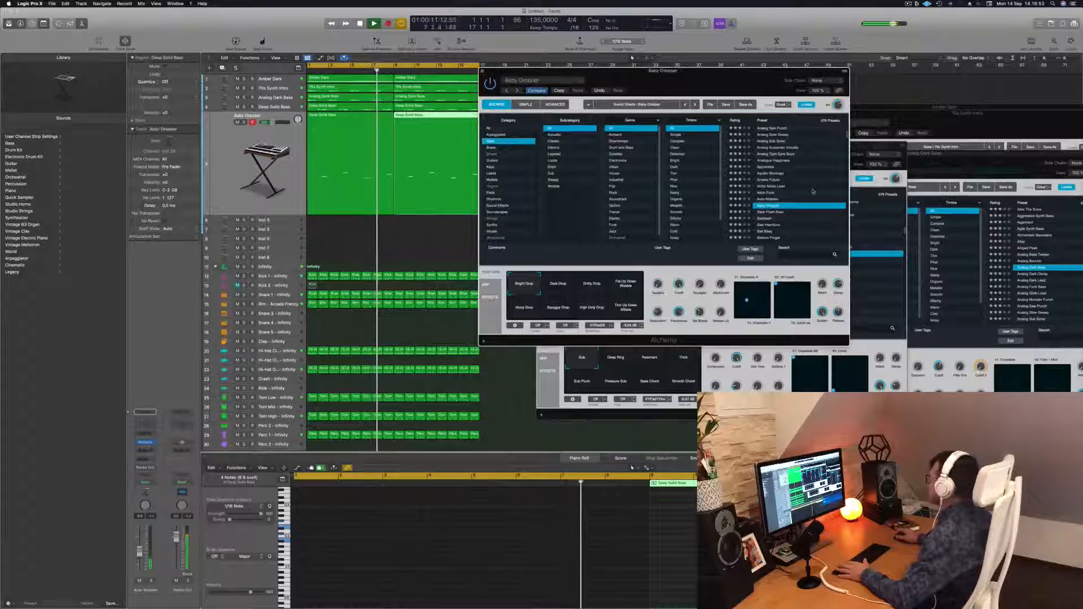
pyautogui.scroll(-2, 808, 202)
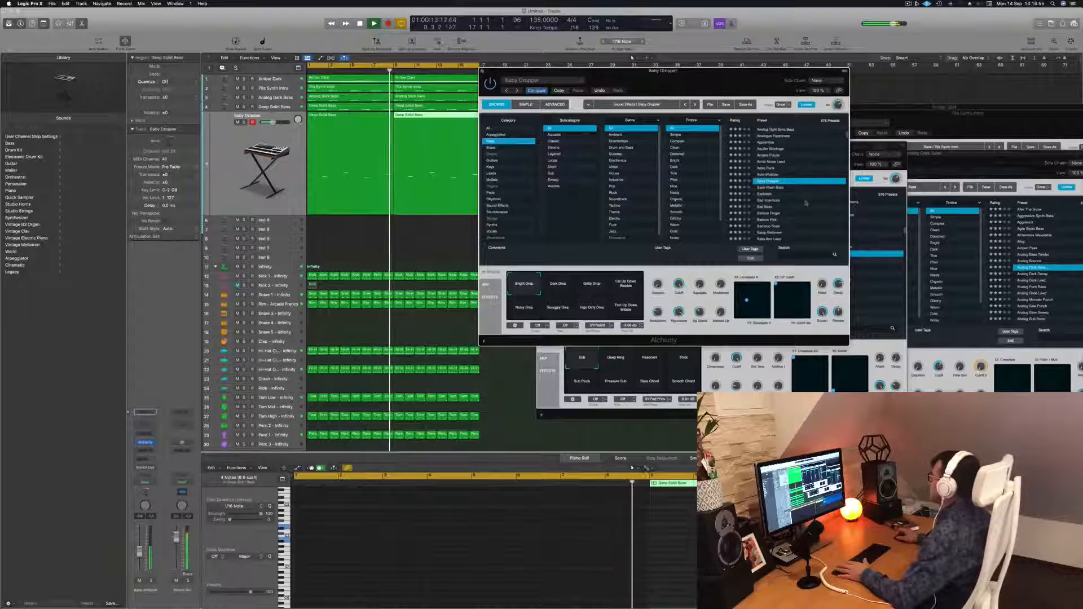
pyautogui.scroll(-2, 795, 203)
pyautogui.click(770, 200)
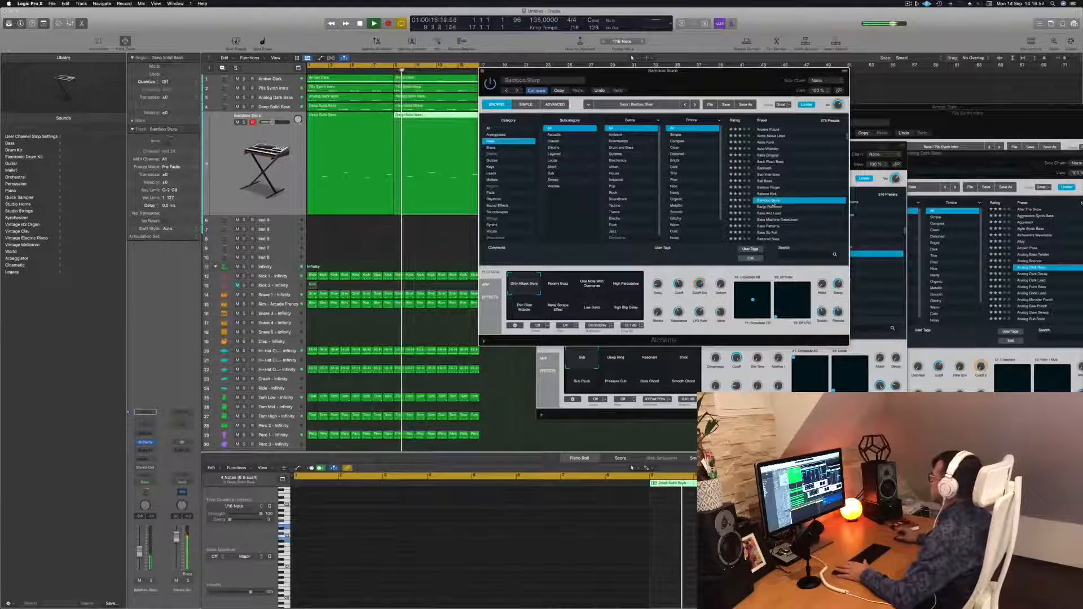
pyautogui.click(771, 207)
pyautogui.scroll(-1, 795, 201)
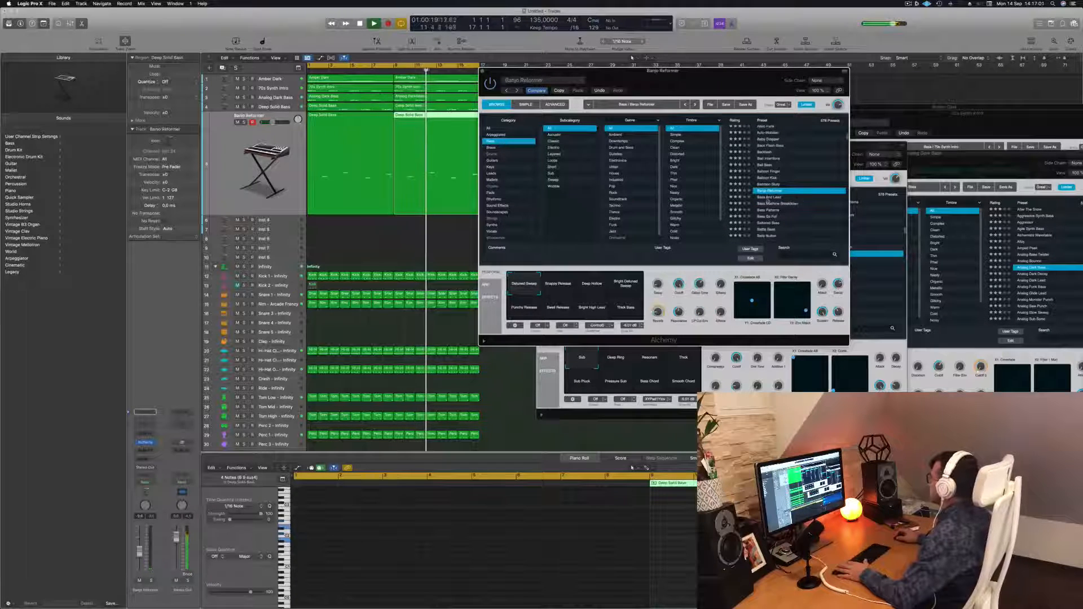
pyautogui.click(770, 197)
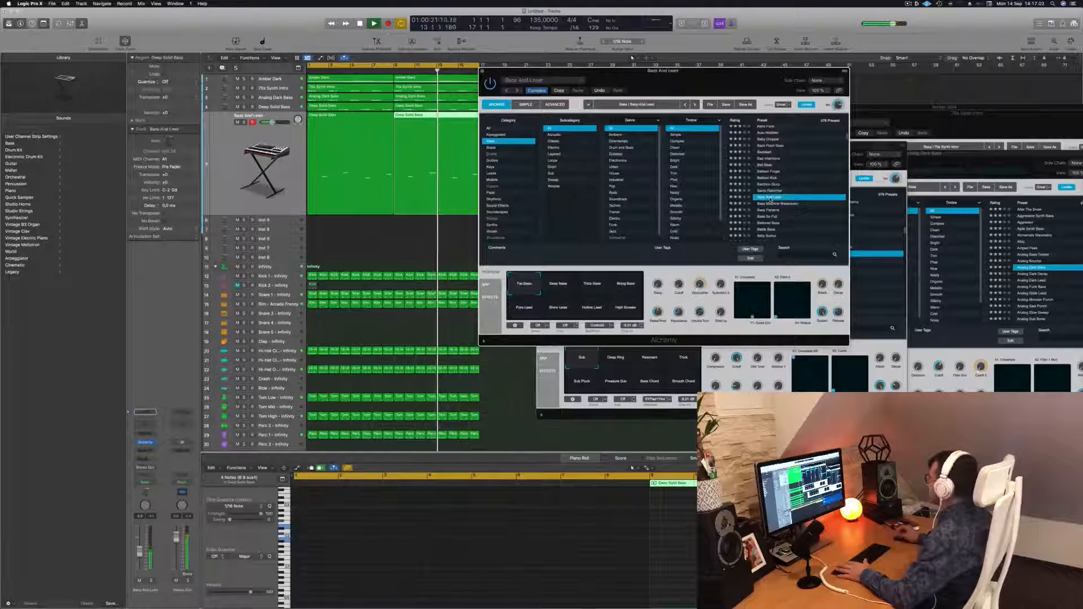
pyautogui.scroll(-3, 794, 188)
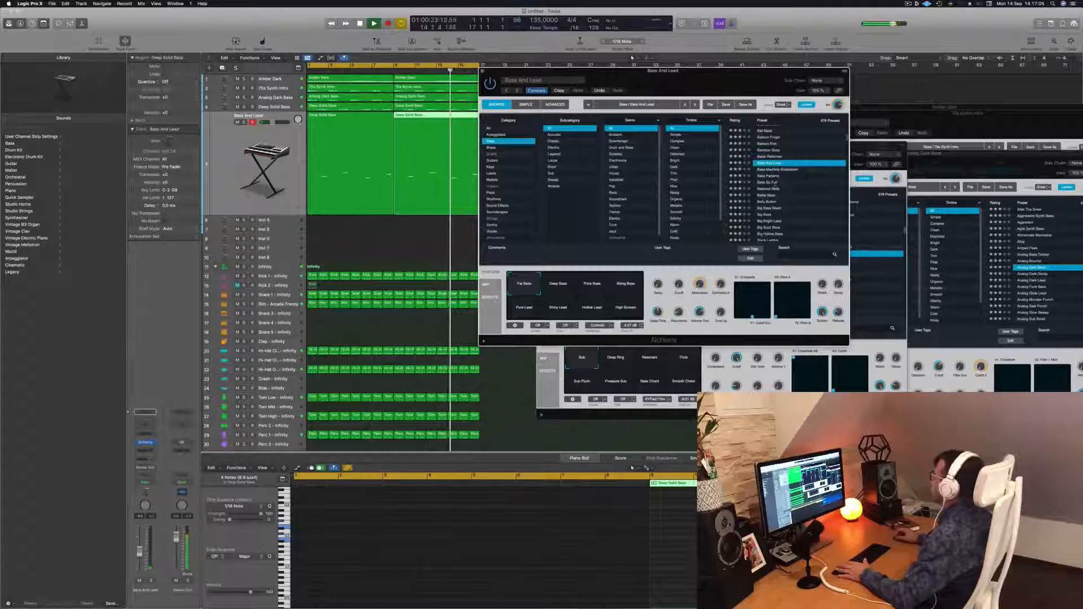
# Audition the Bass Patterns, Bass So Full and Big Bass presets.
pyautogui.click(763, 176)
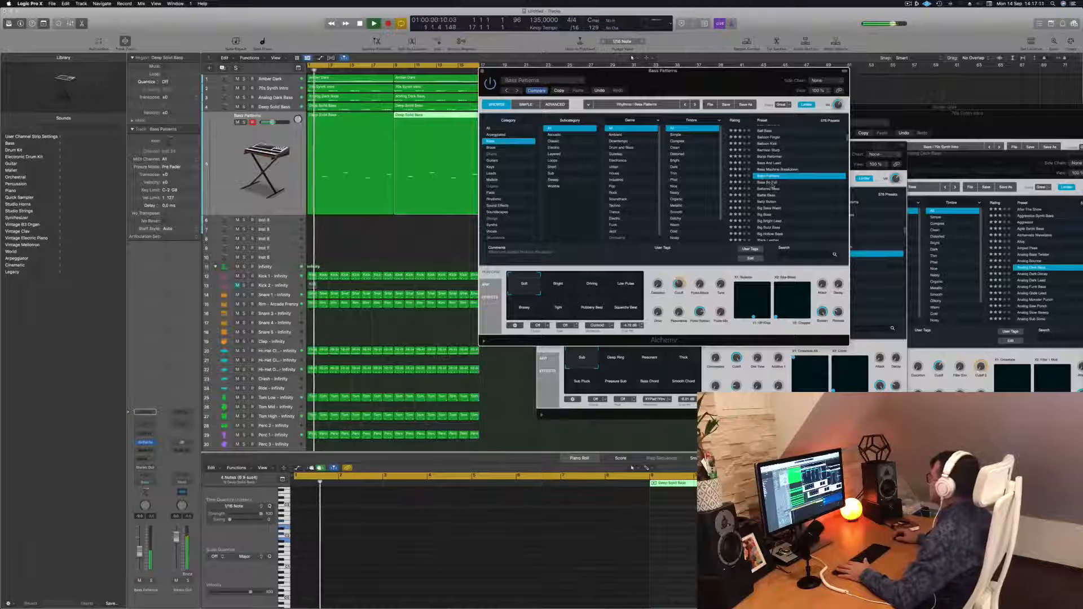
pyautogui.click(774, 183)
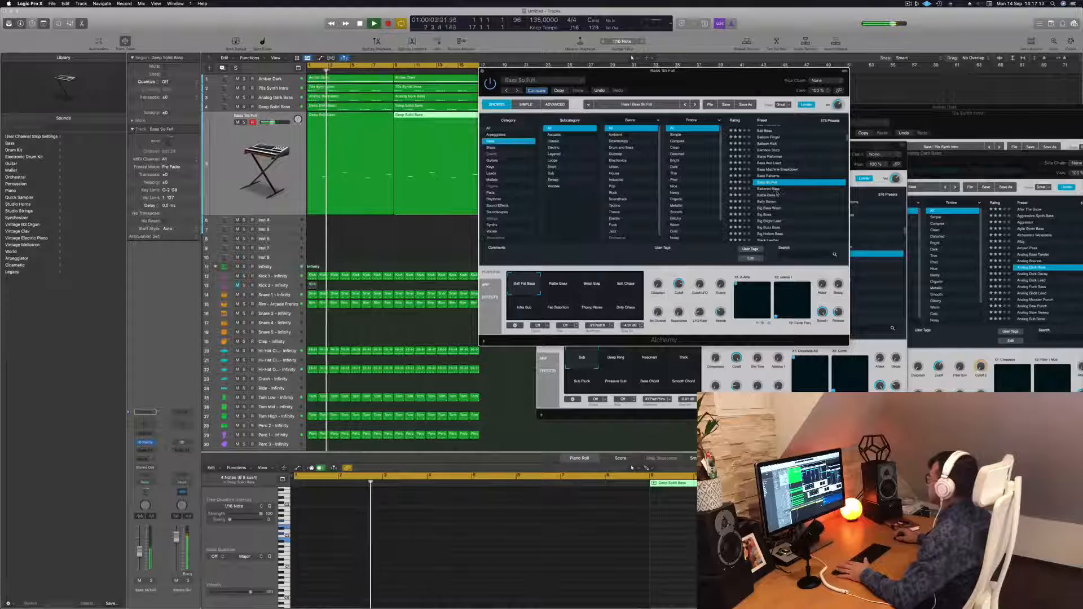
pyautogui.click(769, 190)
pyautogui.scroll(-3, 791, 203)
pyautogui.click(773, 196)
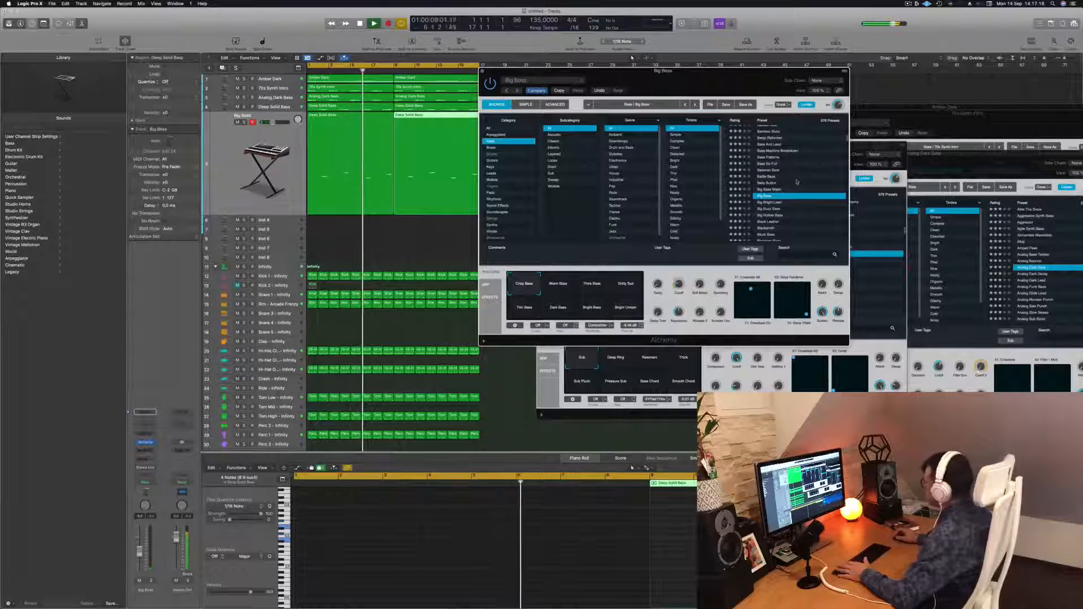
pyautogui.scroll(-5, 778, 186)
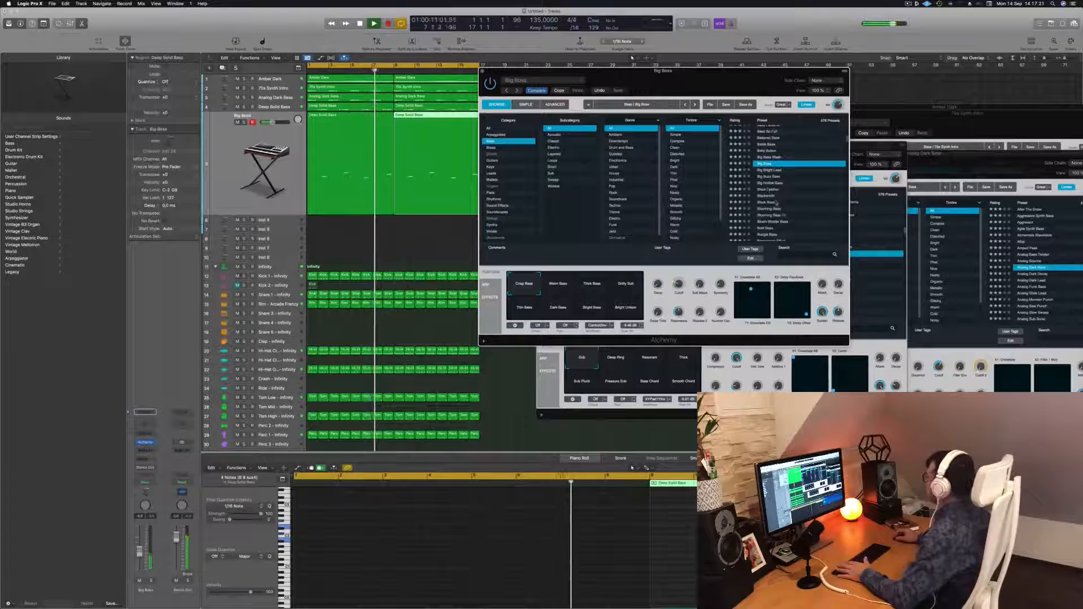
# Audition the Black Leather, Block Bass and Blooming Bass presets.
pyautogui.click(767, 190)
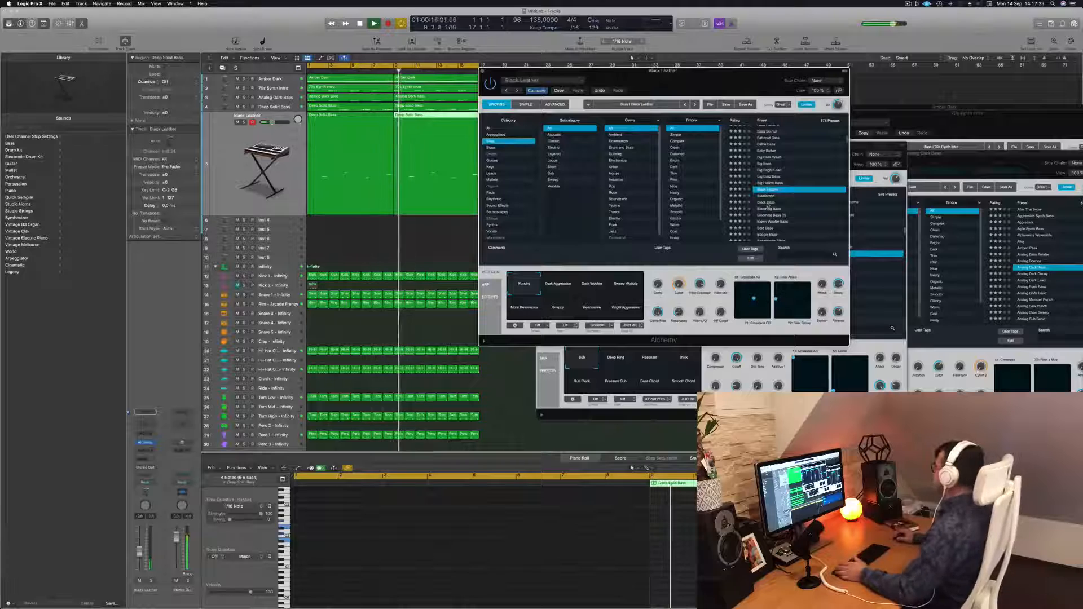
pyautogui.click(766, 203)
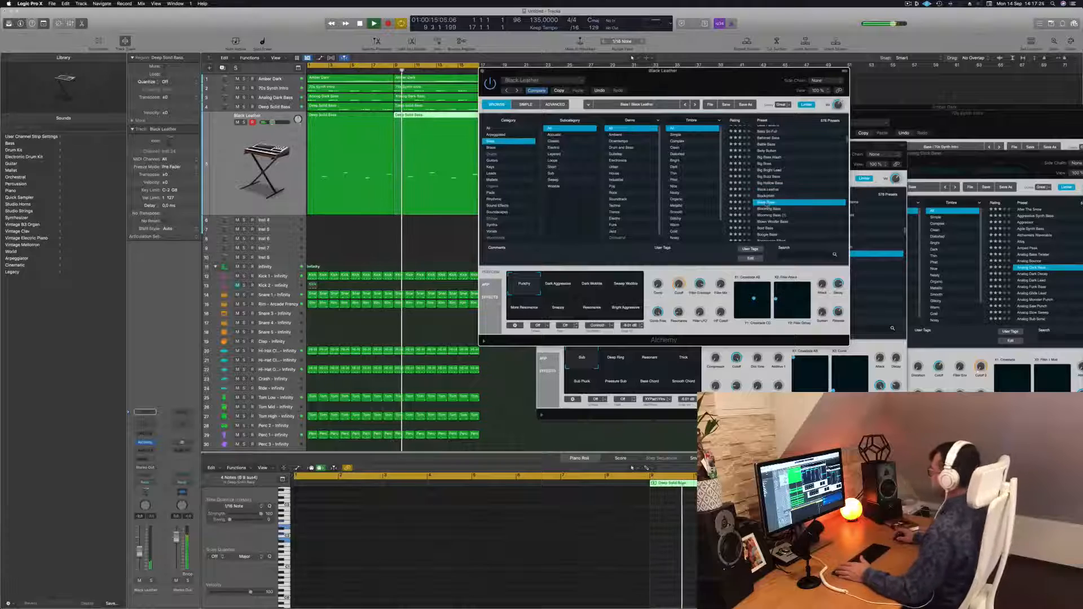
pyautogui.click(768, 214)
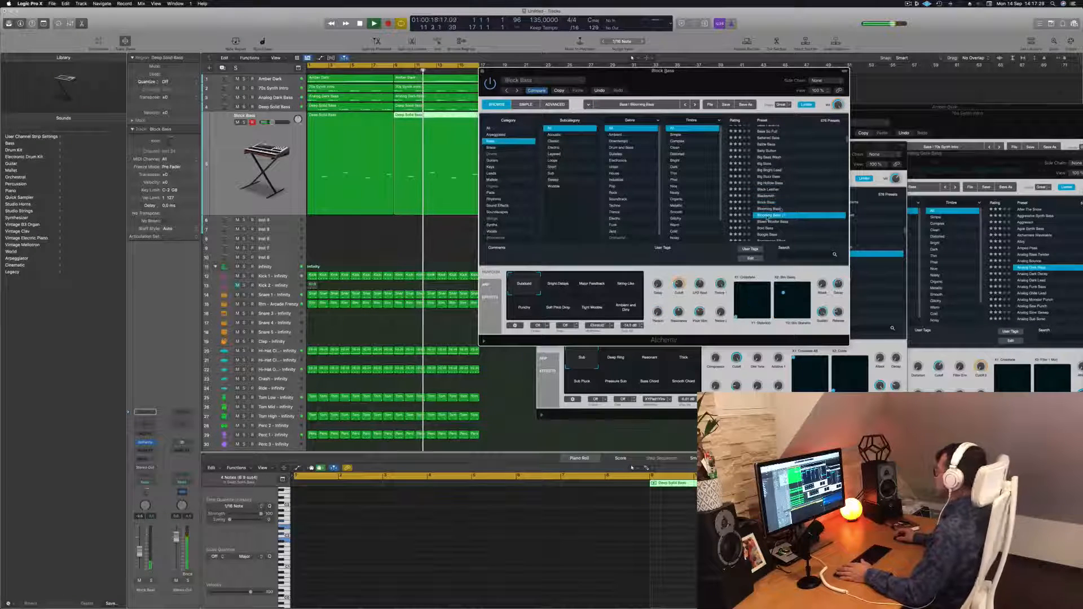
pyautogui.scroll(-3, 798, 188)
pyautogui.scroll(-4, 798, 193)
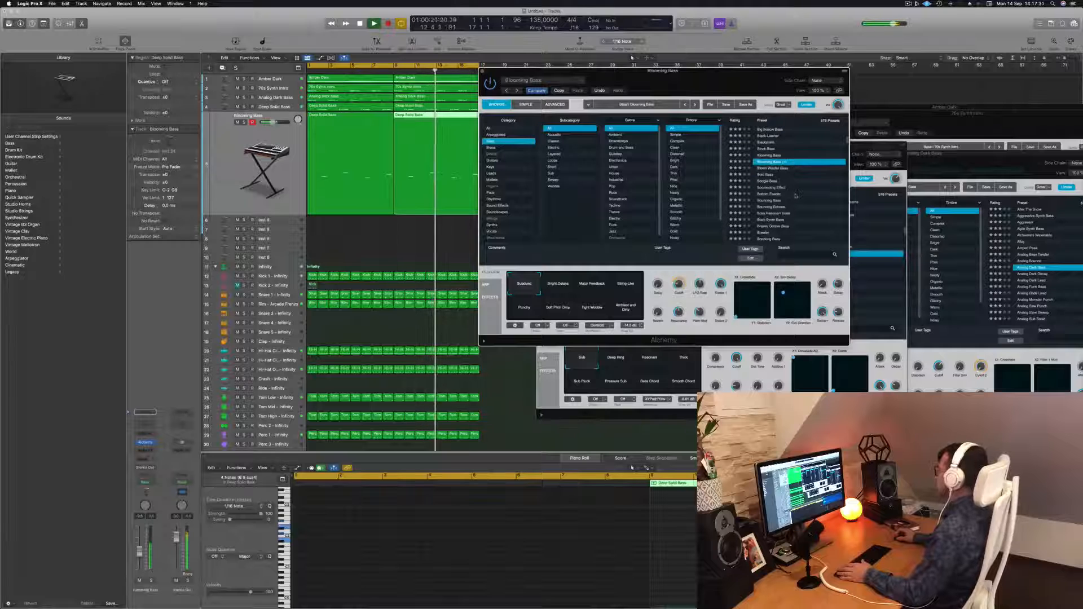
# Audition the Bottom Feeder, Bouncing Echoes, Boxy Resonant Bass and Breaker presets.
pyautogui.click(776, 194)
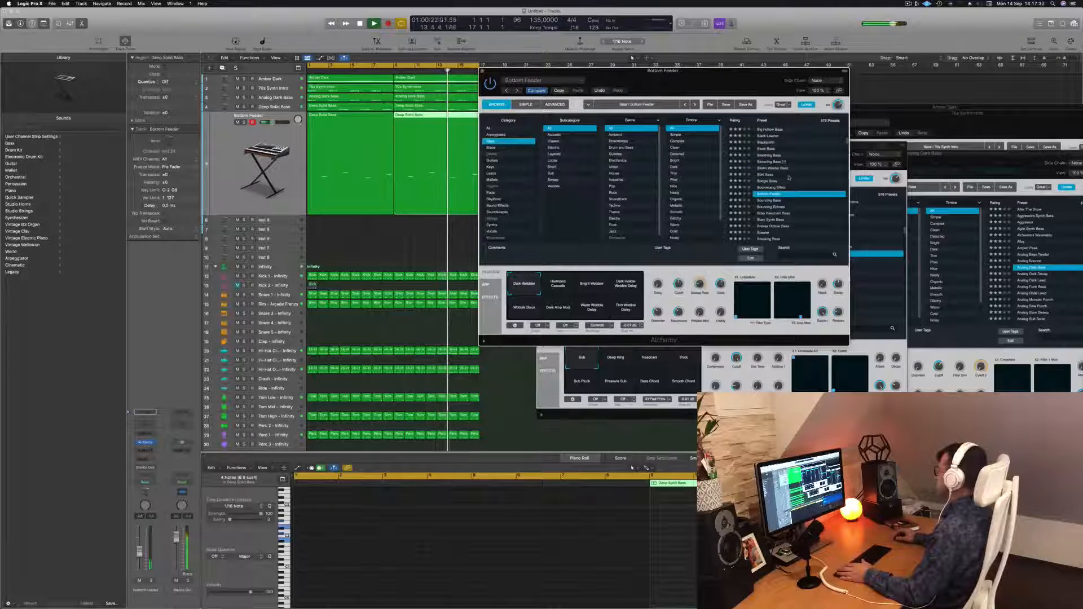
pyautogui.scroll(-4, 796, 195)
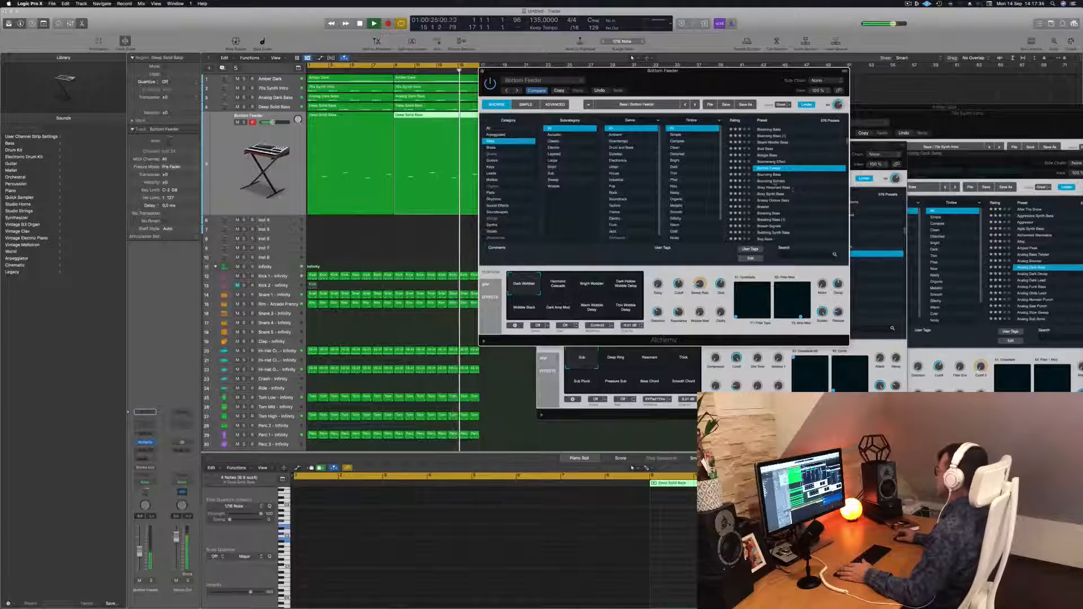
pyautogui.click(773, 181)
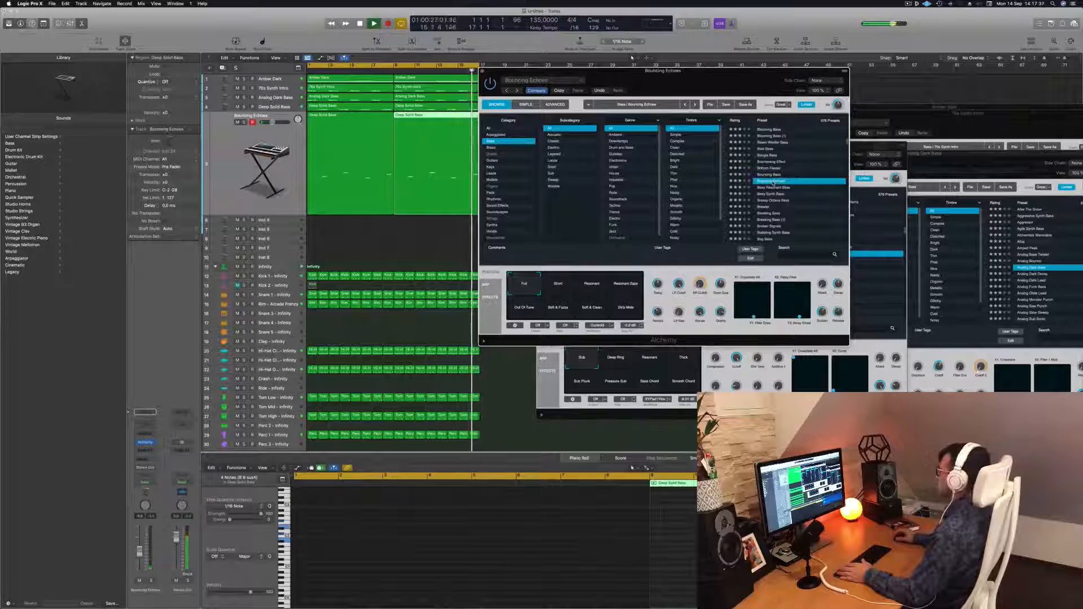
pyautogui.click(775, 188)
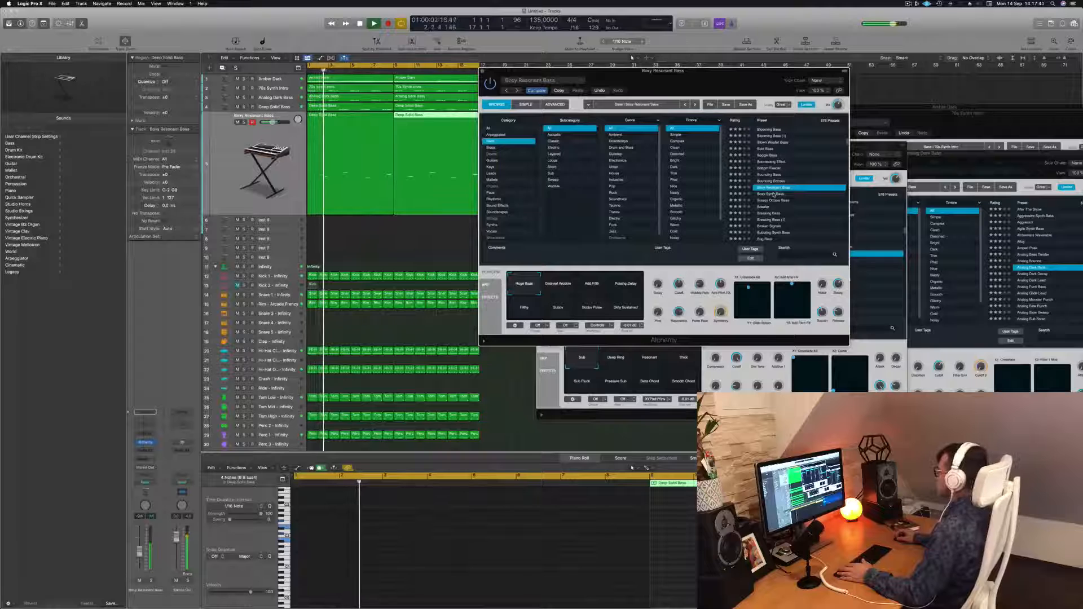
pyautogui.scroll(-2, 774, 196)
pyautogui.click(765, 195)
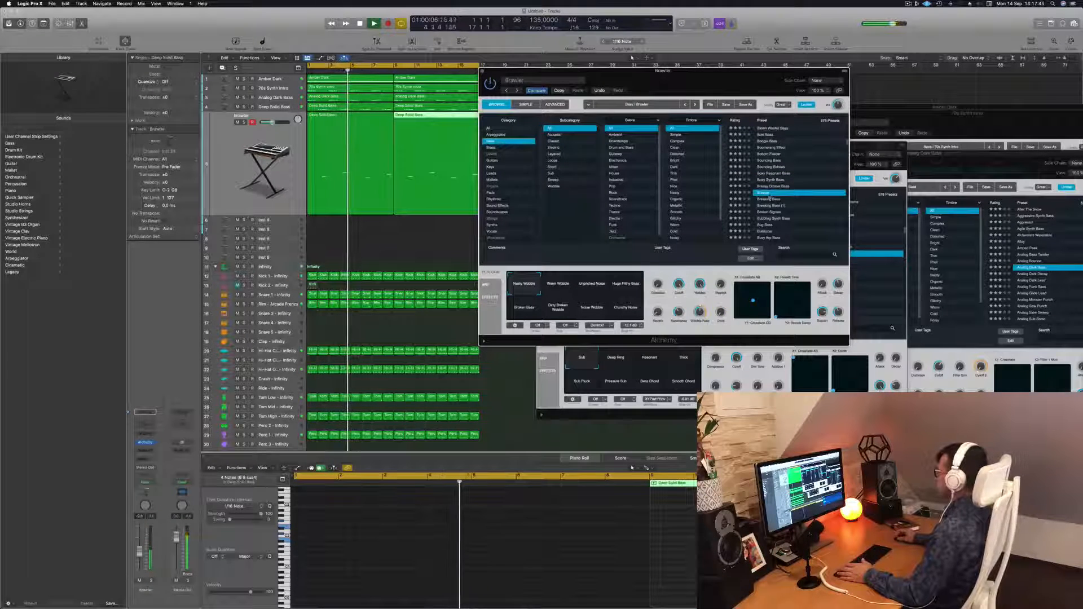
# Audition the Bubbling Synth Bass, Caterpillar, Chaos Glide Bass and Chill Sustain presets.
pyautogui.click(768, 219)
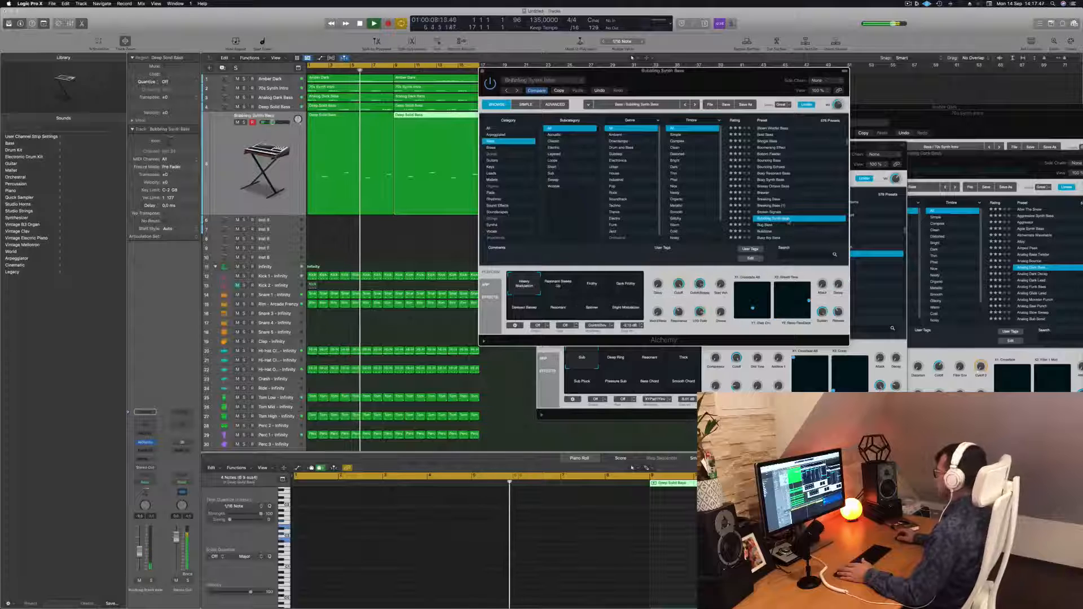
pyautogui.scroll(-3, 784, 210)
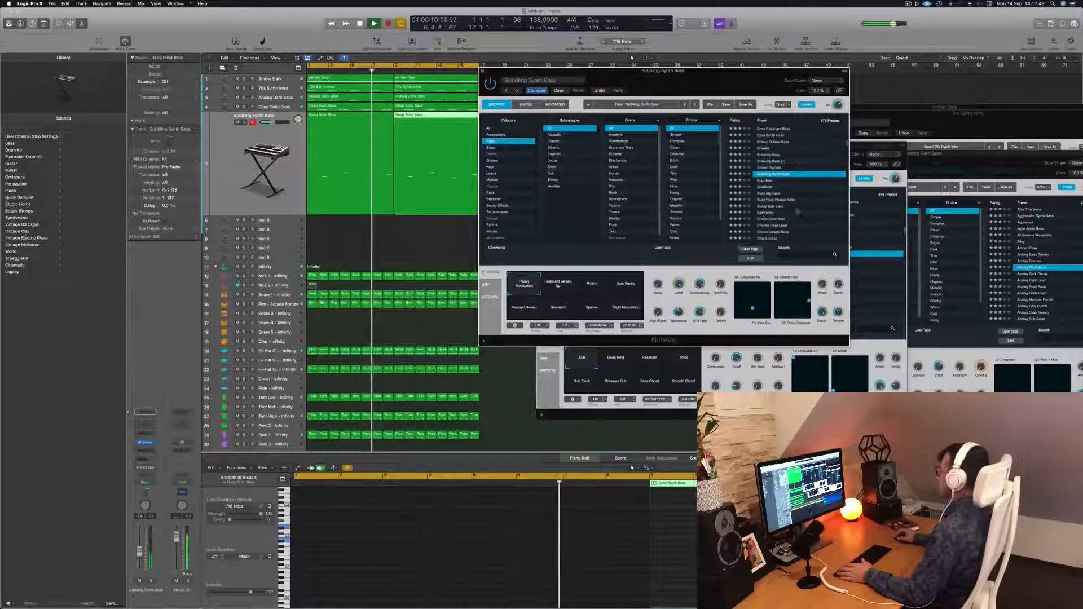
pyautogui.click(764, 207)
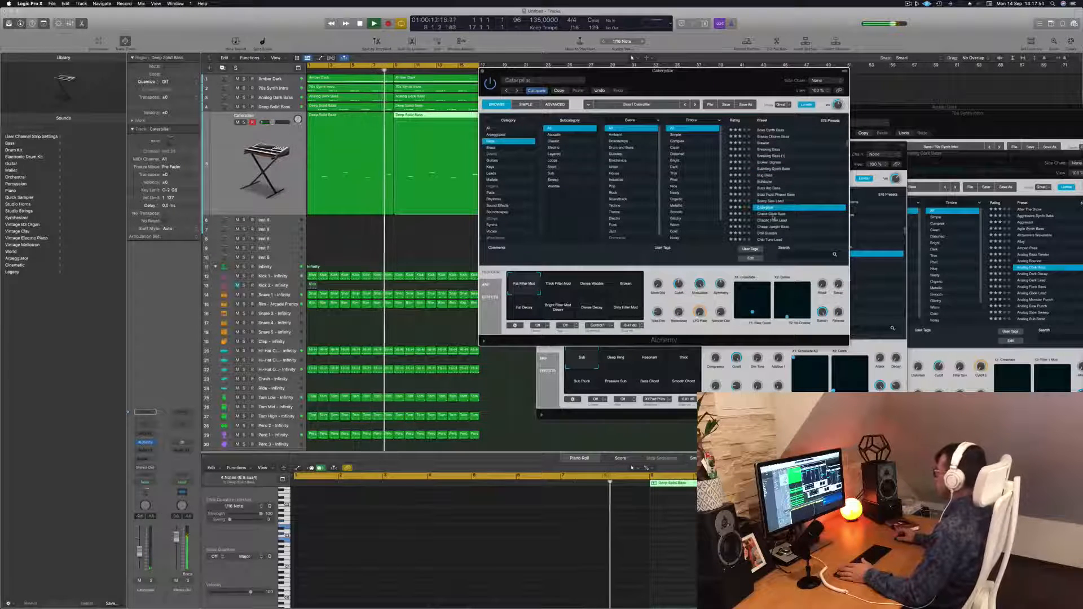
pyautogui.click(772, 215)
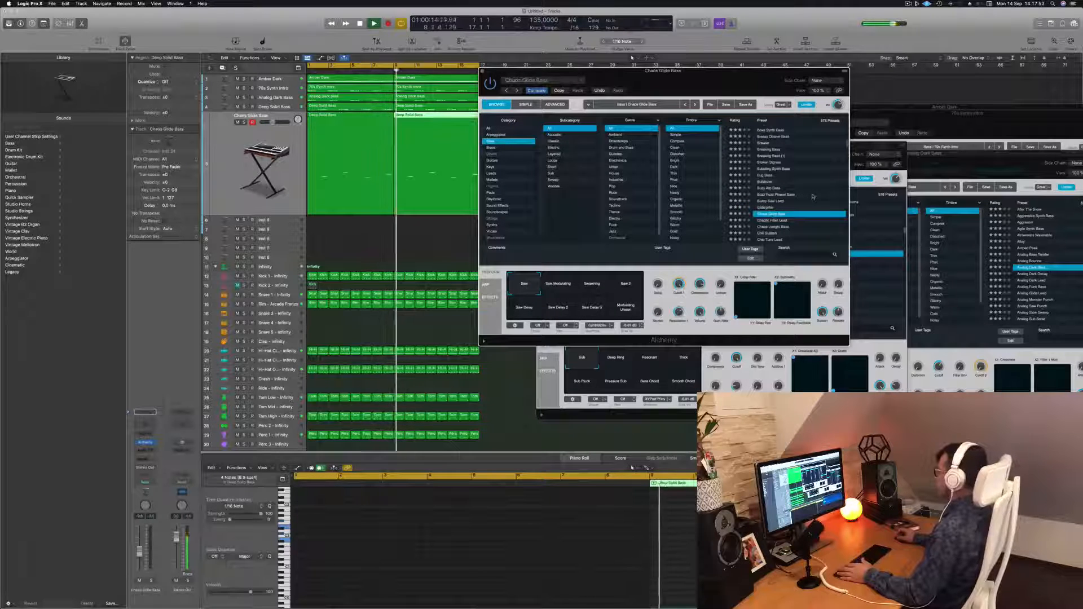
pyautogui.scroll(-1, 812, 197)
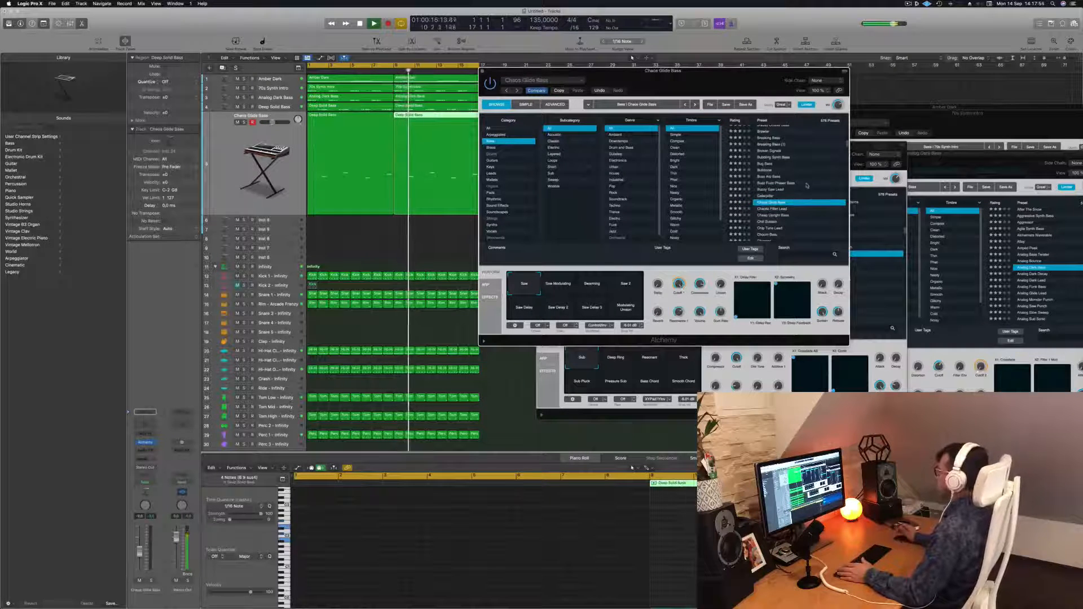
pyautogui.click(769, 222)
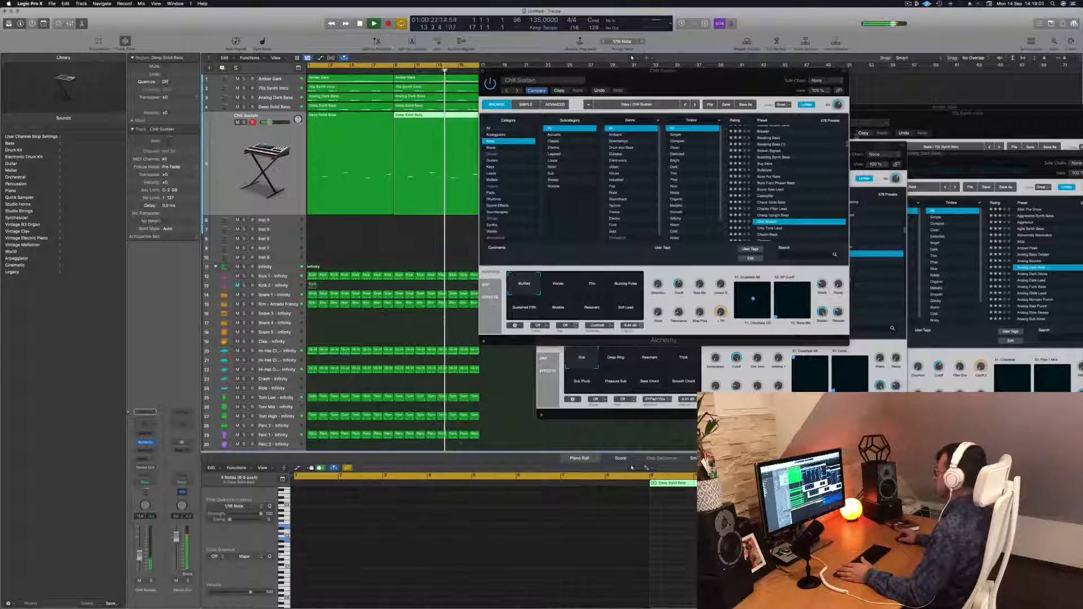
# Load the Chip Tune Lead preset on the new bass track and nudge its volume.
pyautogui.scroll(-3, 781, 161)
pyautogui.click(780, 161)
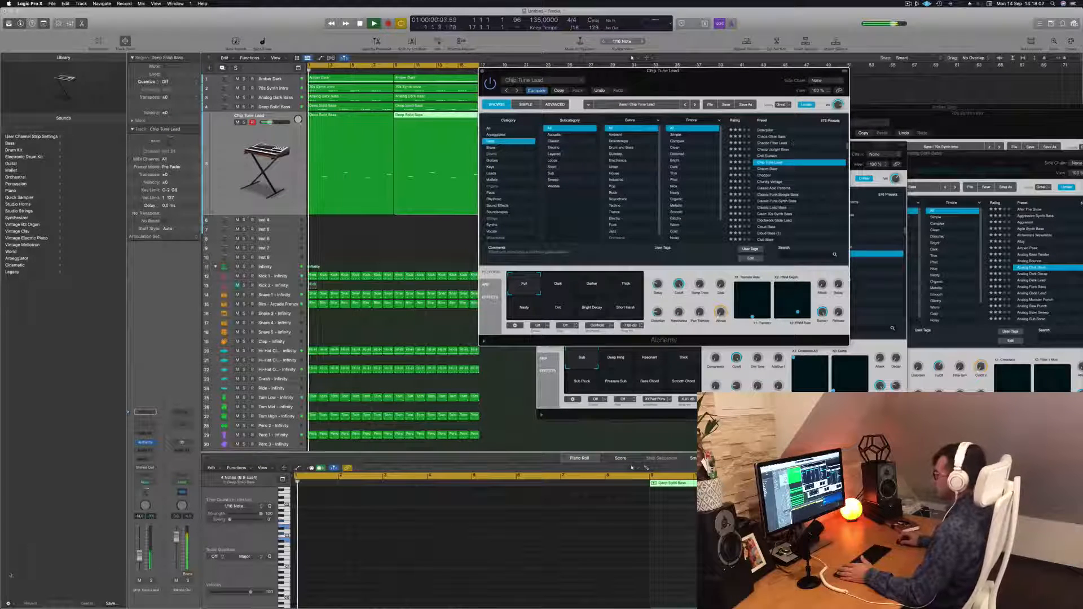
pyautogui.moveTo(139, 555); pyautogui.dragTo(140, 558)
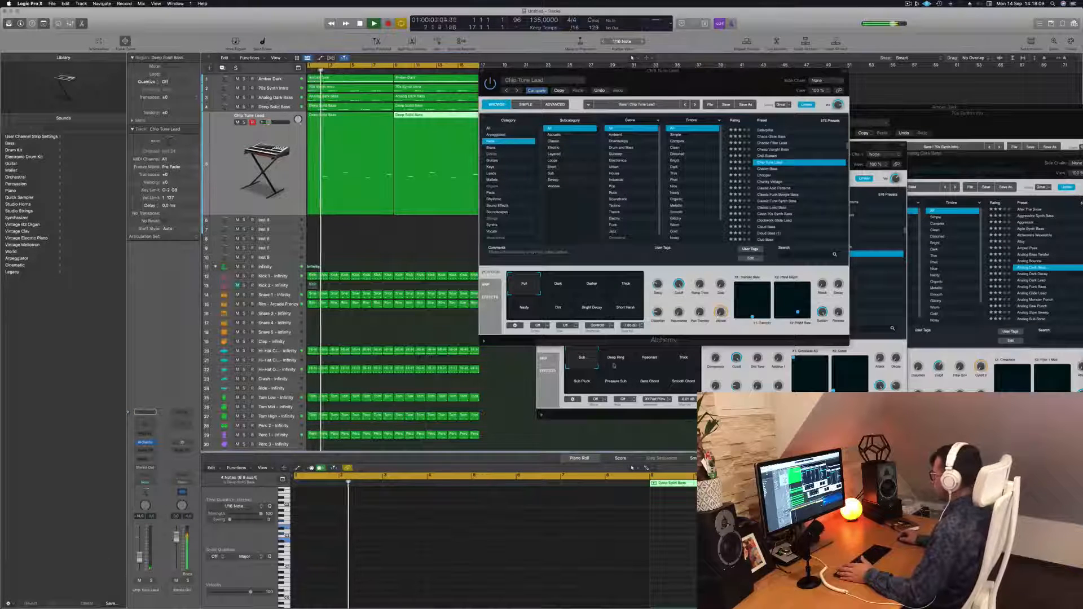
# Reselect the Sub pad on Deep Solid Bass and set Chip Tune Lead's transform pad to Darker.
pyautogui.click(612, 367)
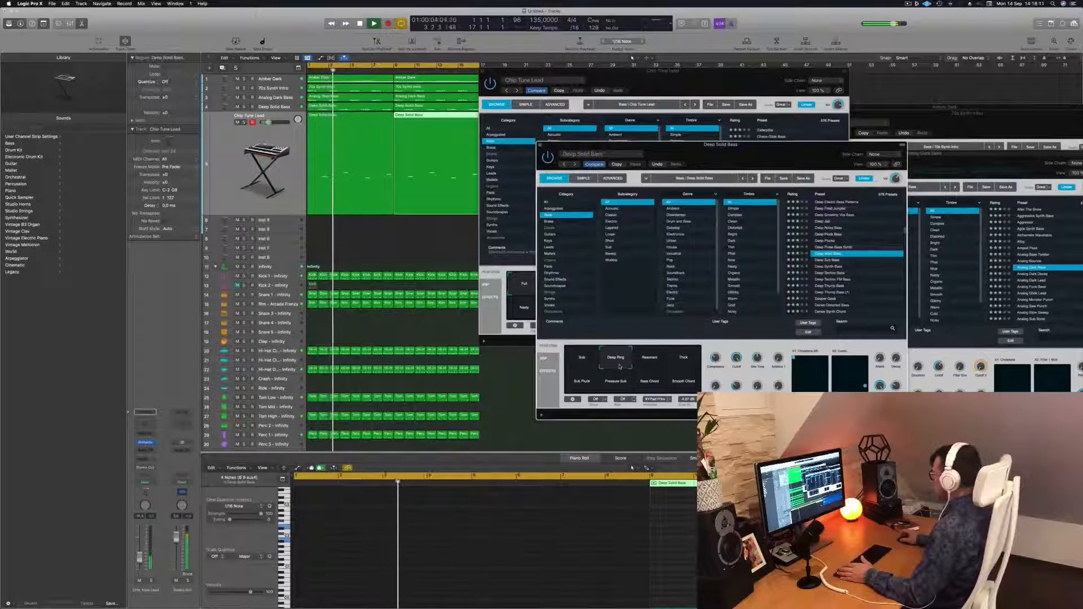
pyautogui.click(583, 365)
pyautogui.moveTo(740, 156); pyautogui.dragTo(995, 156)
pyautogui.click(552, 287)
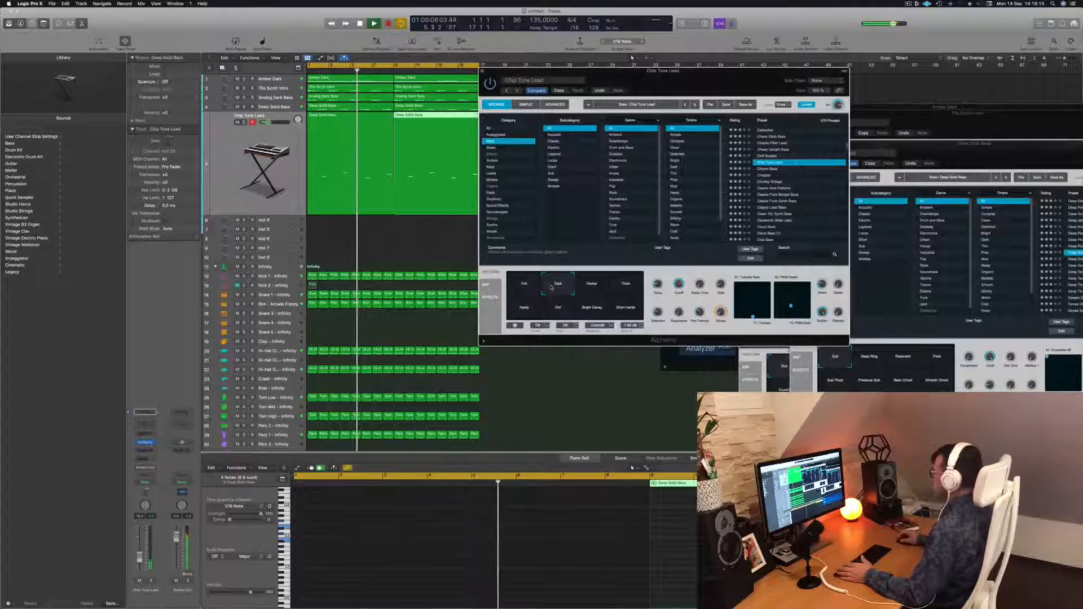
pyautogui.click(600, 287)
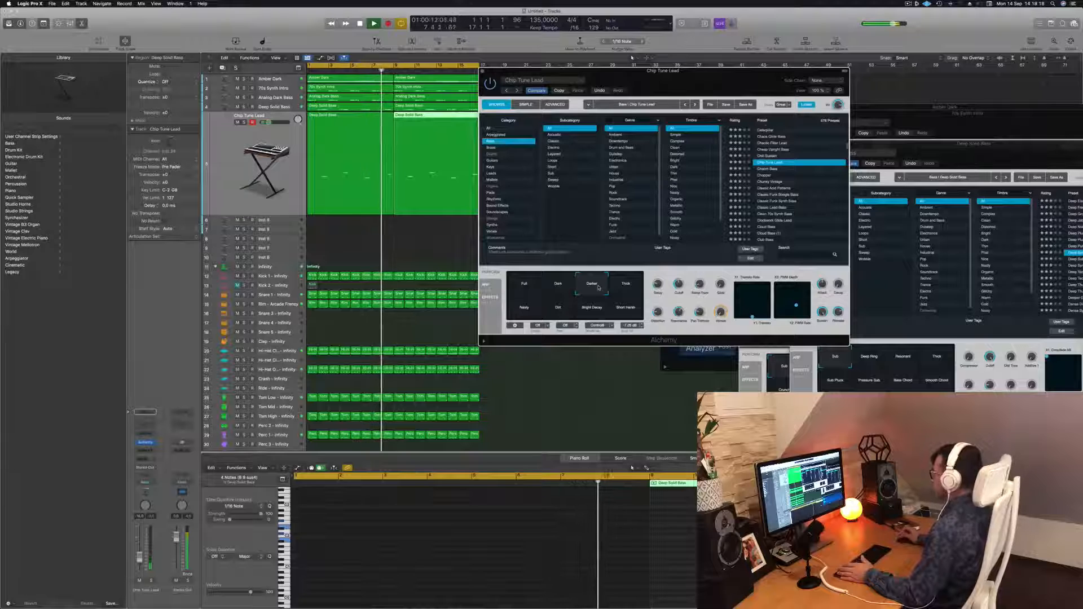
pyautogui.moveTo(710, 90); pyautogui.dragTo(601, 87)
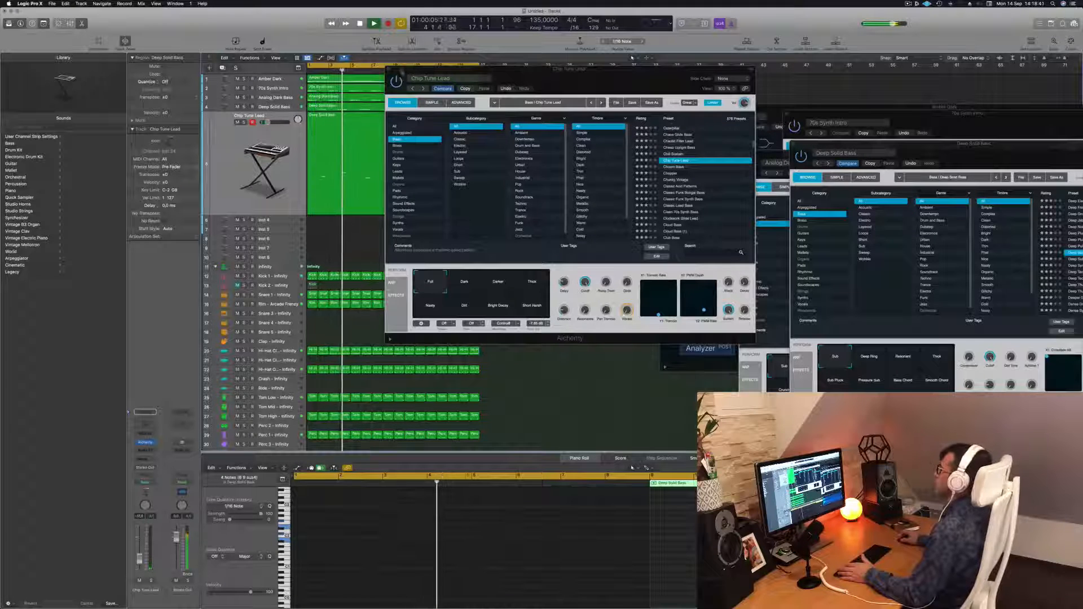
# Add a Channel EQ high-cut filter to the Chip Tune Lead track, lowering its cutoff to about 1 kHz.
pyautogui.click(388, 69)
pyautogui.keyDown('shift'); pyautogui.click(373, 147); pyautogui.keyUp('shift')
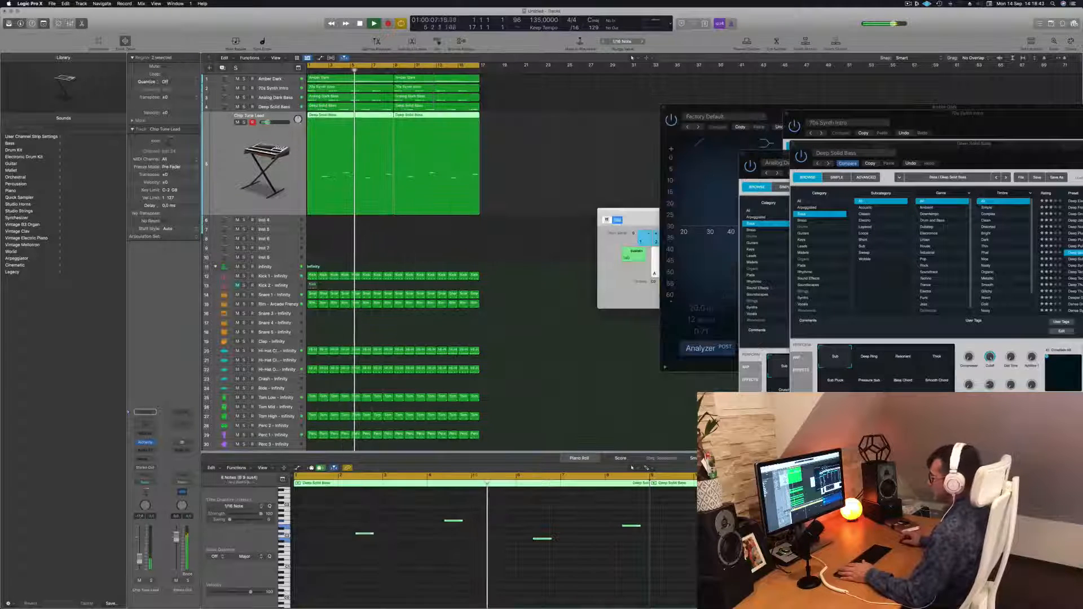
pyautogui.click(145, 423)
pyautogui.click(828, 126)
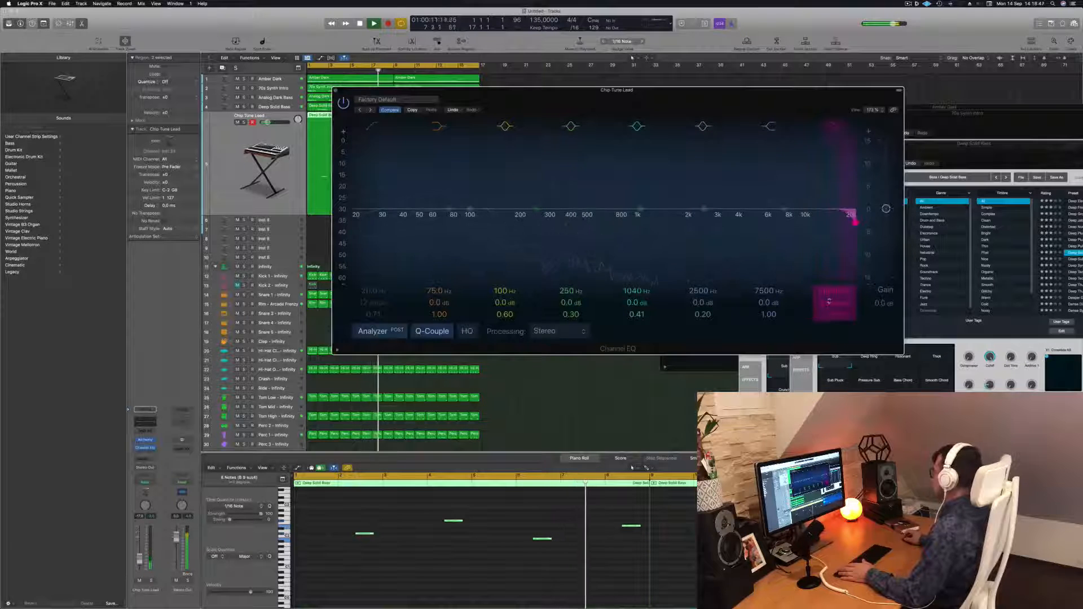
pyautogui.moveTo(853, 222); pyautogui.dragTo(640, 210)
pyautogui.click(335, 91)
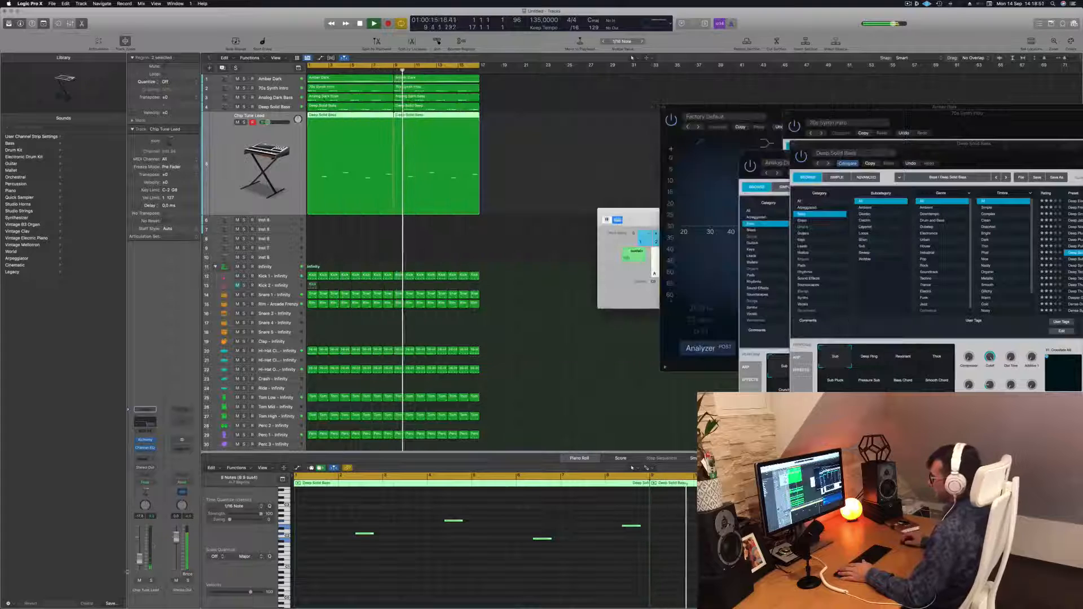
# Lower the Chip Tune Lead volume slightly and play back the beat.
pyautogui.moveTo(139, 554); pyautogui.dragTo(139, 552)
pyautogui.click(525, 158)
pyautogui.press('space')
pyautogui.press('space')
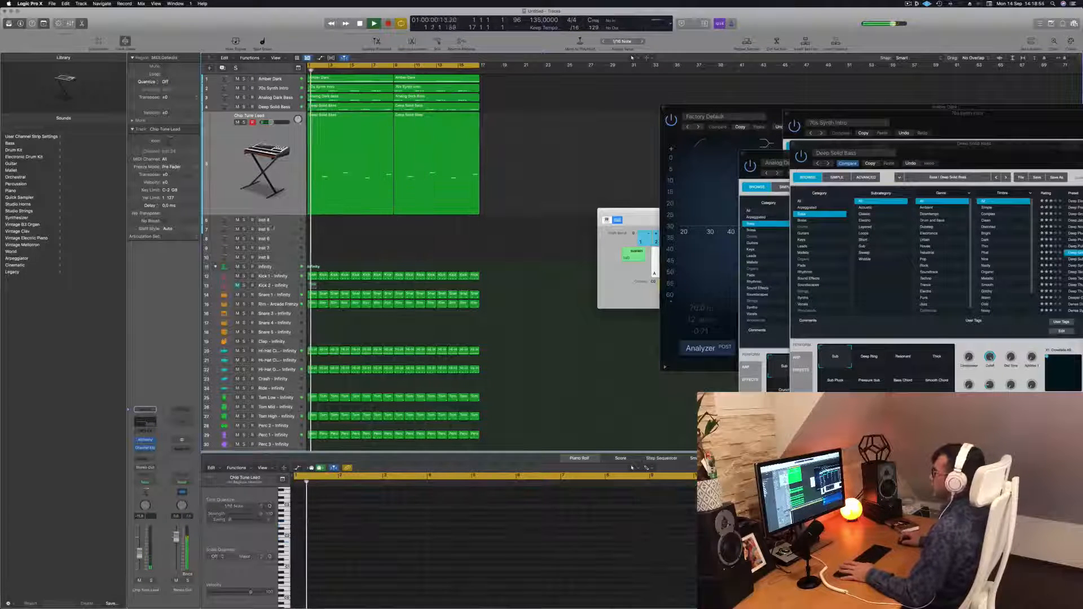
# Copy both Amber Dark regions onto the empty Inst 6 track below Chip Tune Lead.
pyautogui.click(271, 222)
pyautogui.click(344, 80)
pyautogui.moveTo(344, 80); pyautogui.dragTo(345, 183)
pyautogui.moveTo(445, 80); pyautogui.dragTo(439, 131)
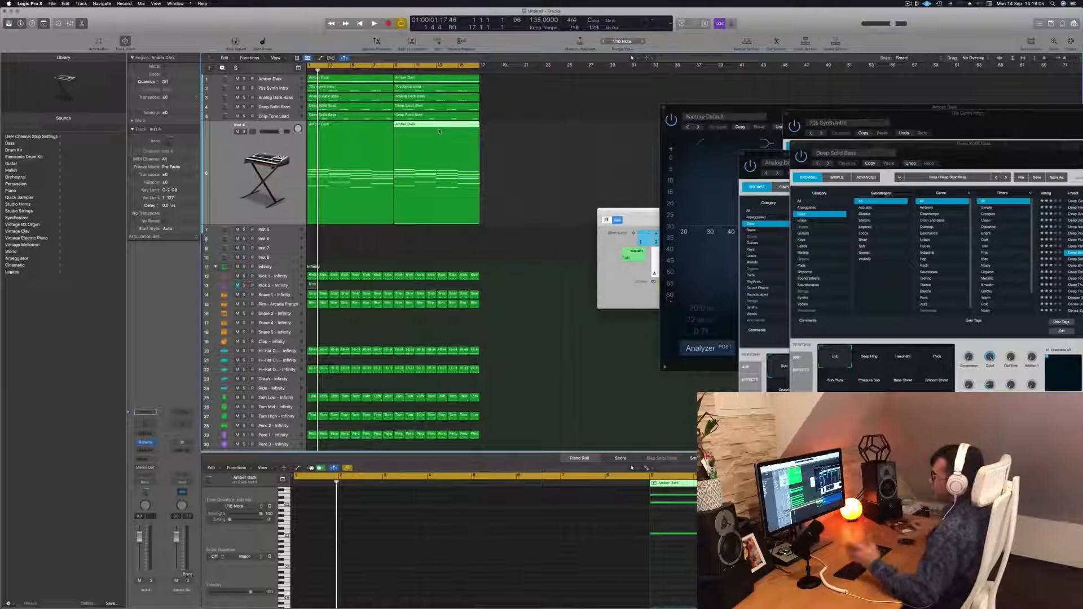
pyautogui.keyDown('shift'); pyautogui.click(319, 153); pyautogui.keyUp('shift')
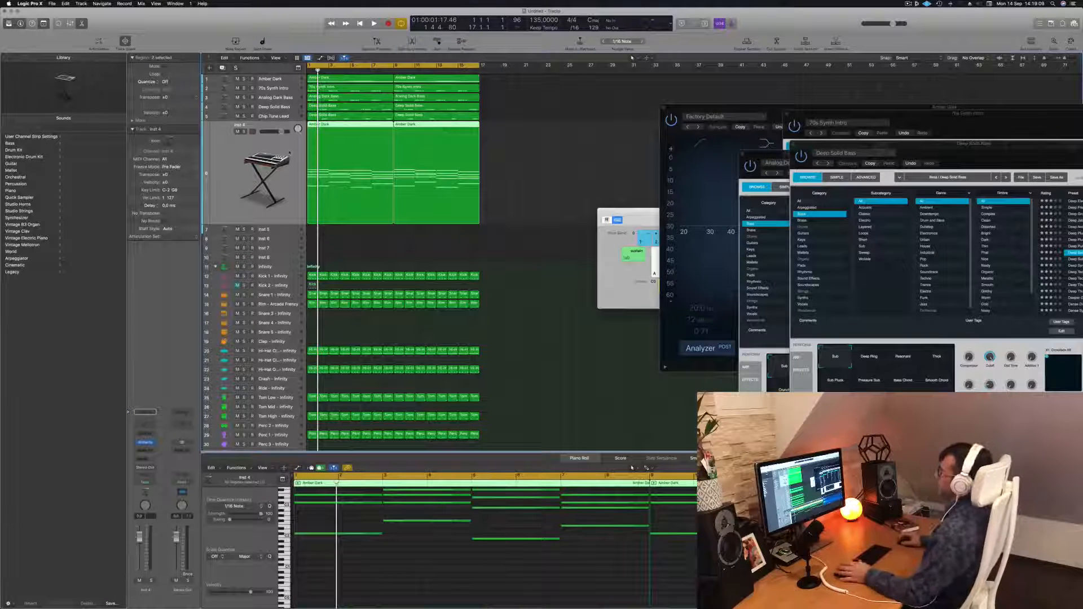
# Open Alchemy on the copied track, load the 1970s Analog Arp preset, and adjust its volume.
pyautogui.click(147, 444)
pyautogui.moveTo(597, 95); pyautogui.dragTo(668, 105)
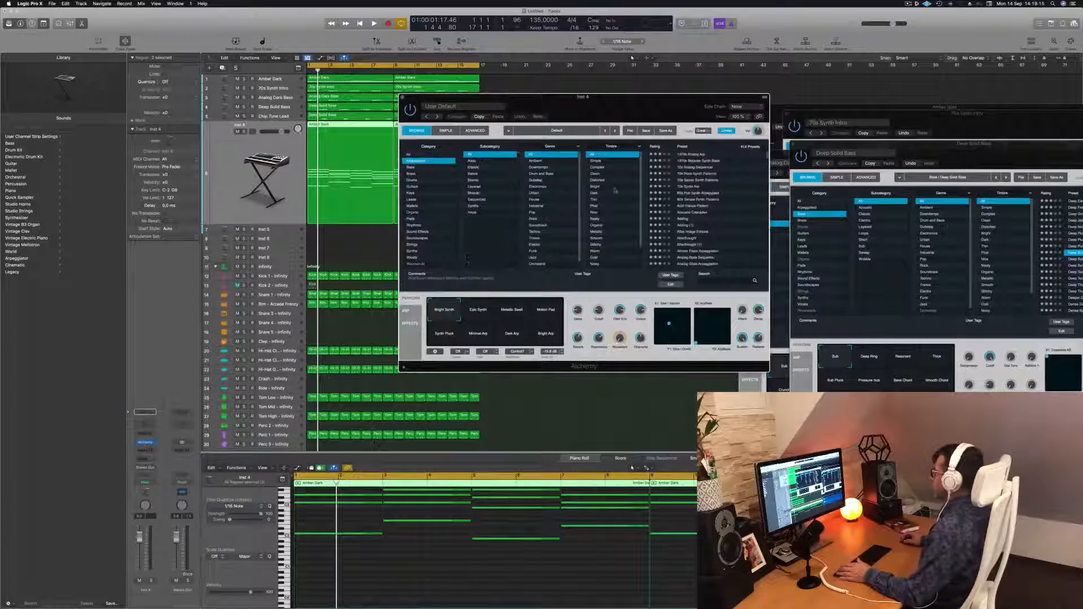
pyautogui.click(693, 154)
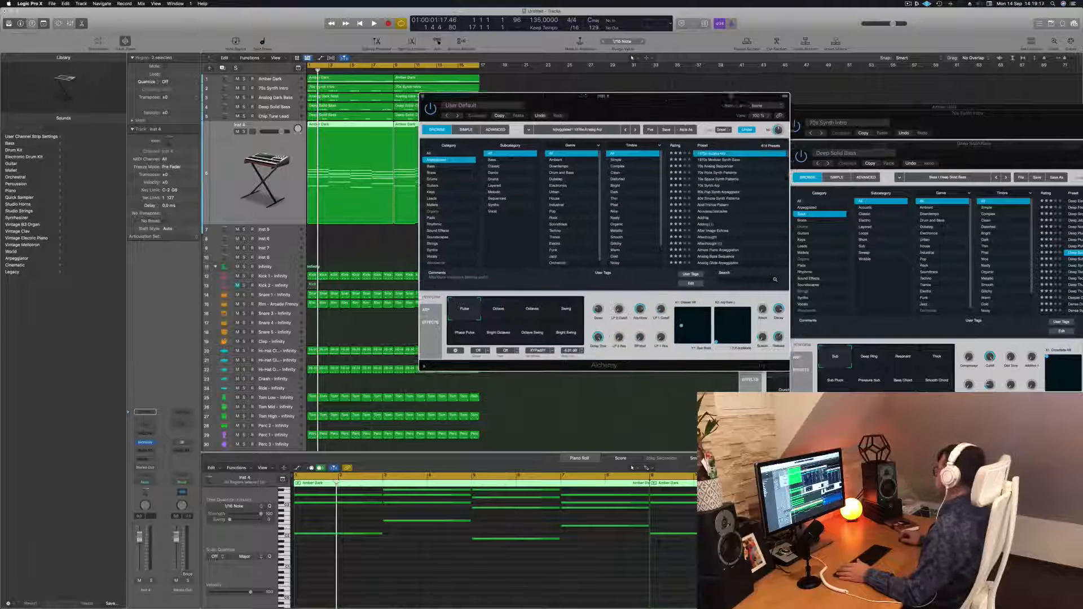
pyautogui.click(141, 538)
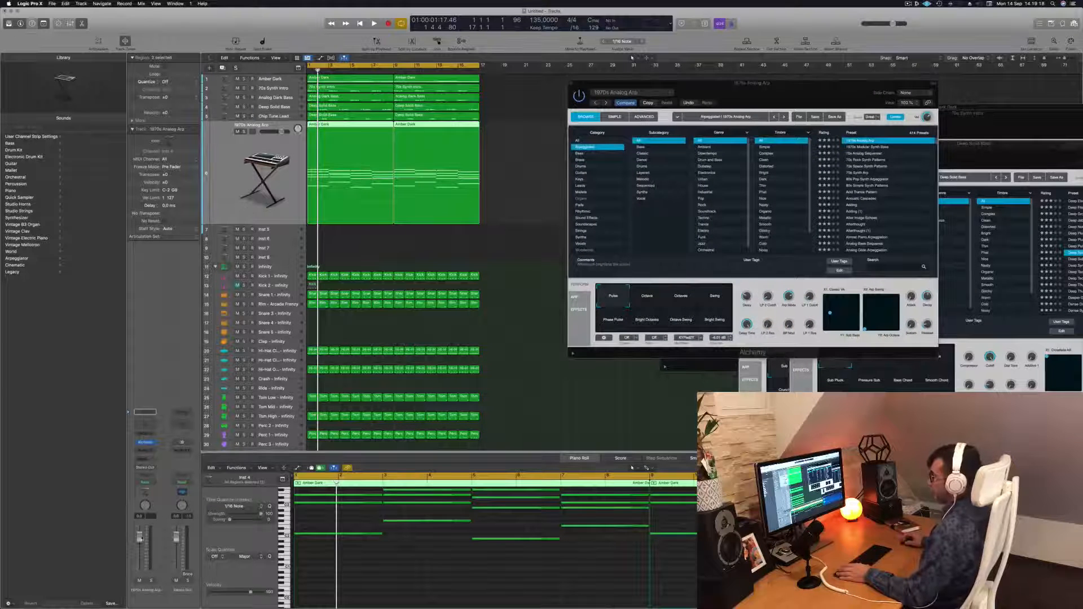
# Select all notes of the copied region and transpose them down one octave.
pyautogui.press('space')
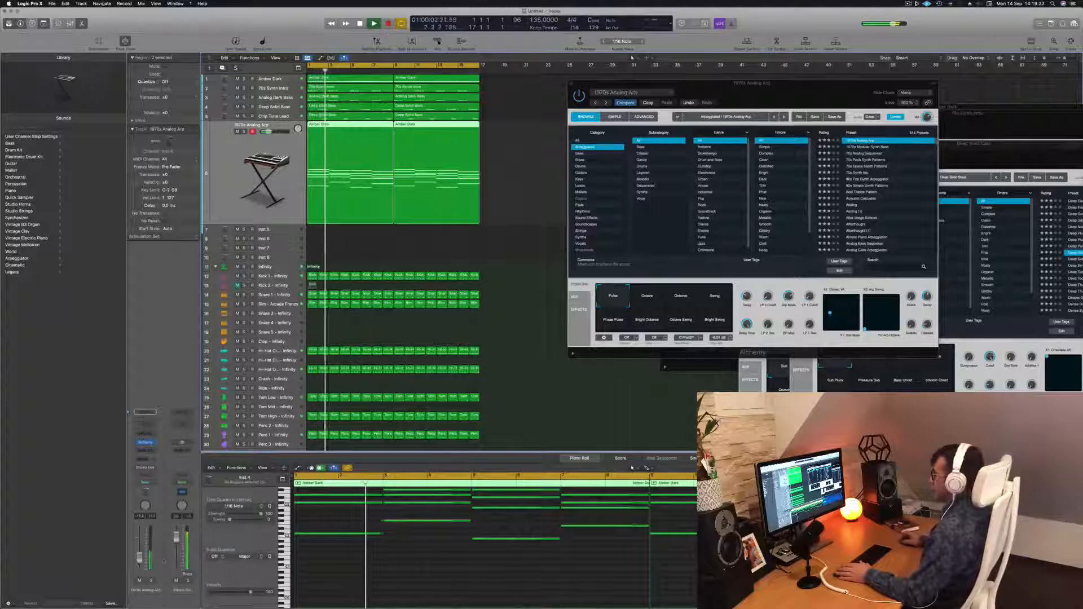
pyautogui.press('space')
pyautogui.click(449, 569)
pyautogui.press('super+a')
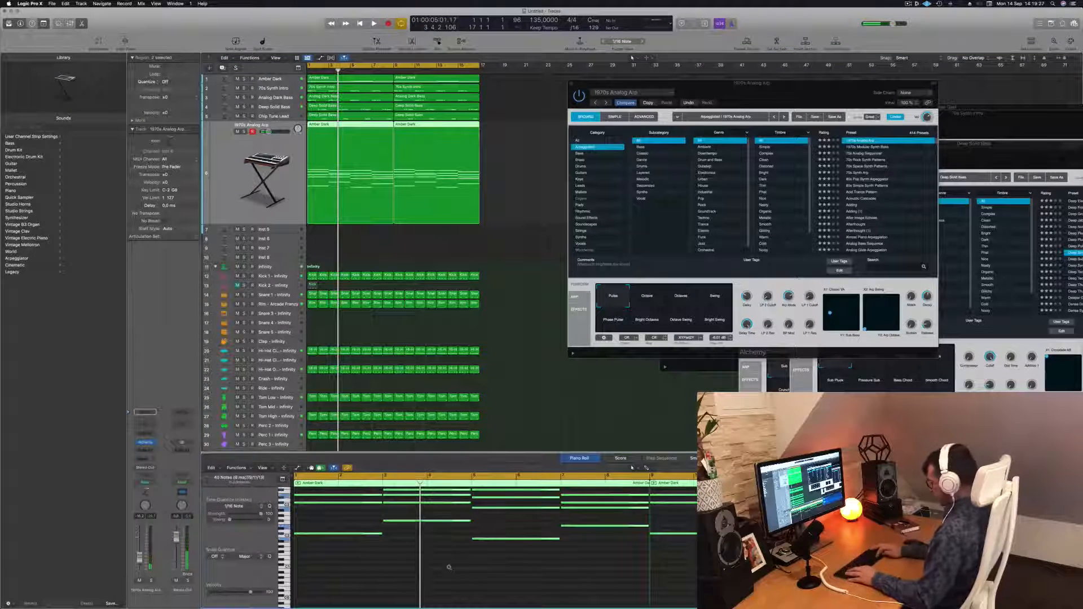
pyautogui.hotkey('alt', 'shift', 'Down')
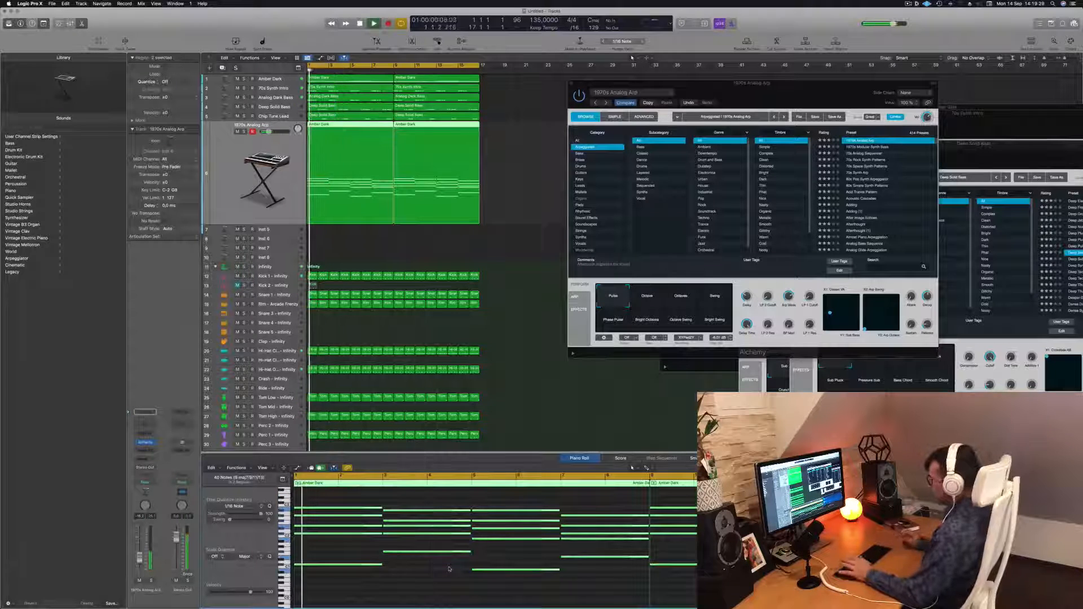
# Audition the 1970s Modular Synth Bass and 70s Analog Sequencer presets.
pyautogui.moveTo(811, 83); pyautogui.dragTo(771, 85)
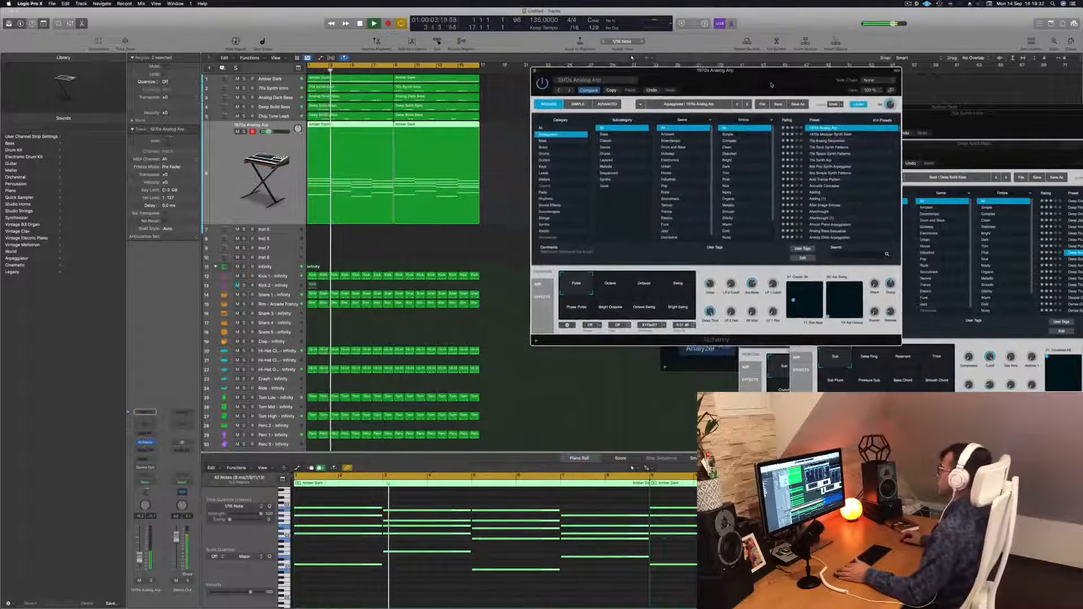
pyautogui.click(833, 136)
pyautogui.press('Return')
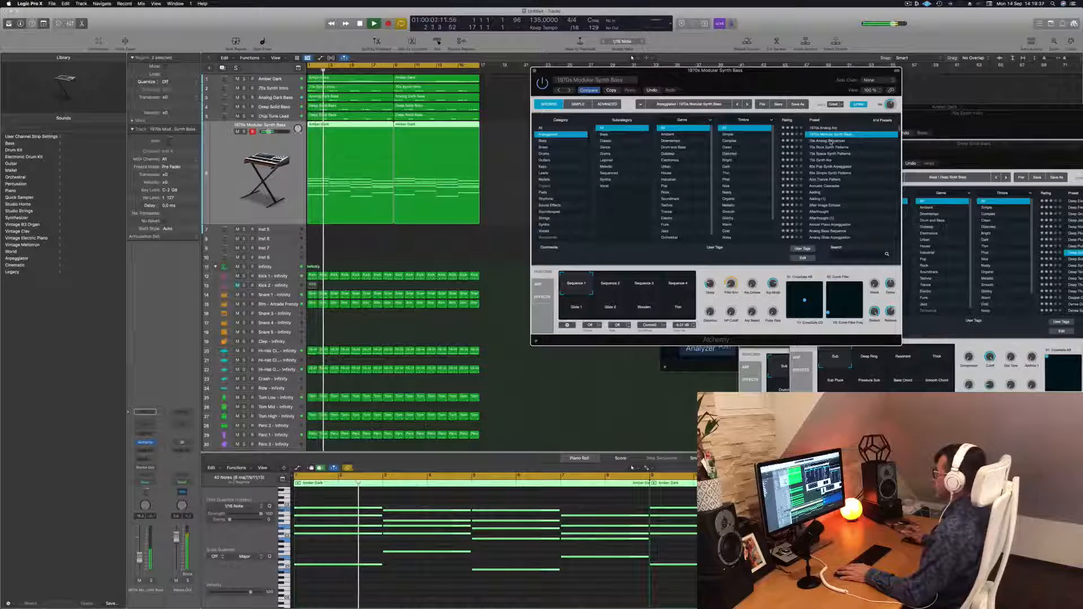
pyautogui.click(831, 141)
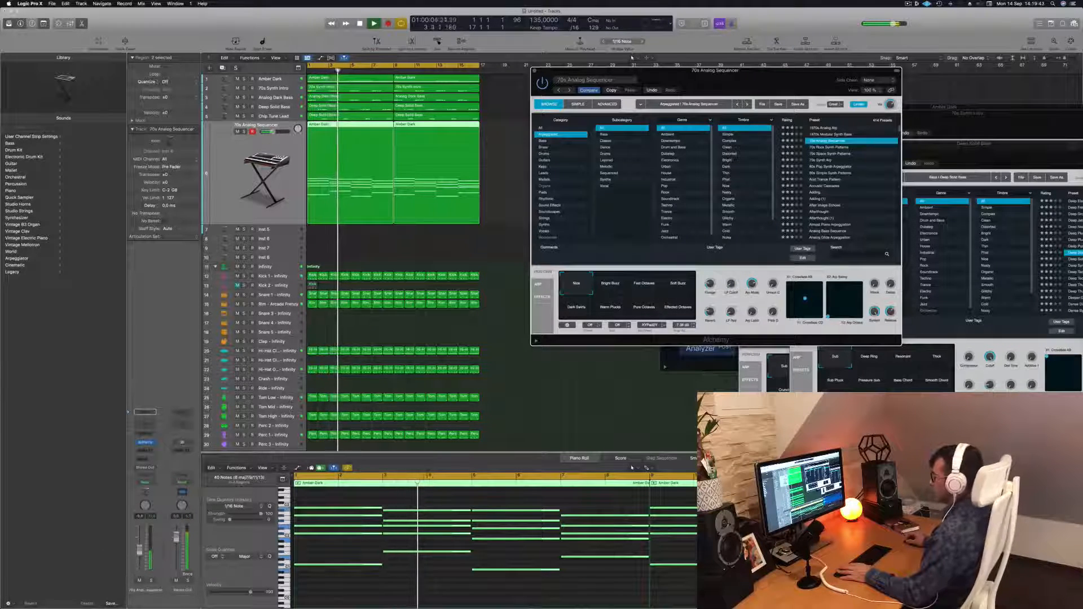
# Adjust the track volume and try the Bright Buzz and Fast Octaves transform pads during playback.
pyautogui.click(140, 550)
pyautogui.click(619, 286)
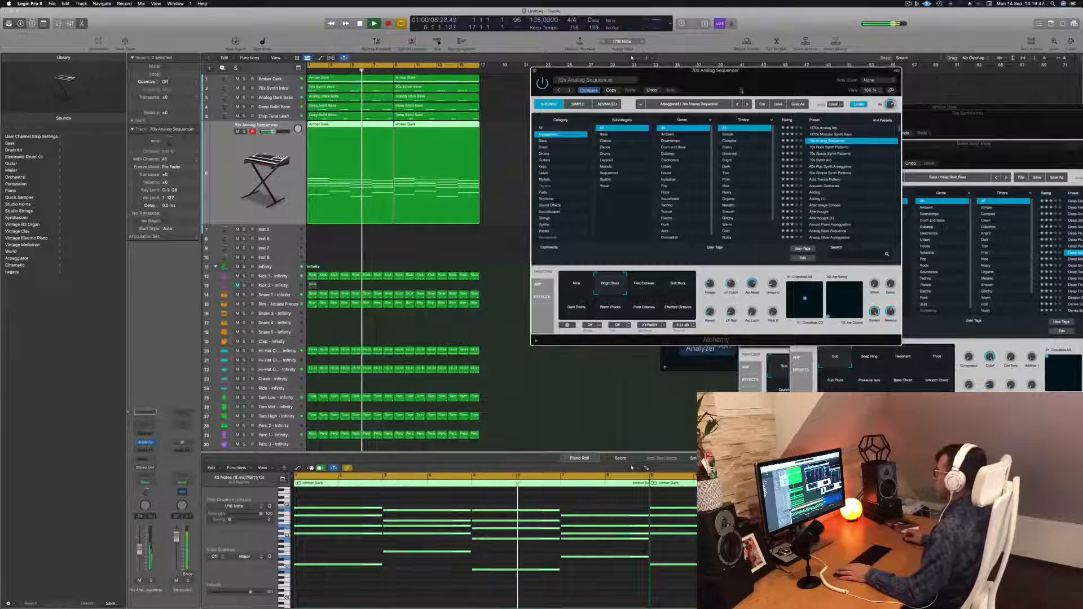
pyautogui.moveTo(746, 88); pyautogui.dragTo(749, 95)
pyautogui.press('space')
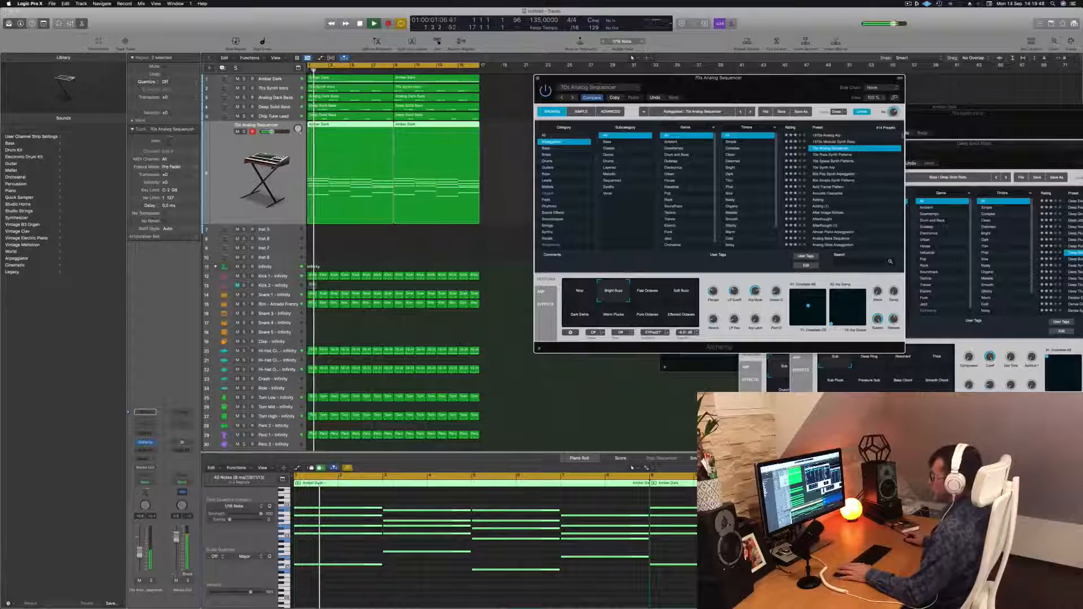
pyautogui.click(140, 552)
pyautogui.click(650, 294)
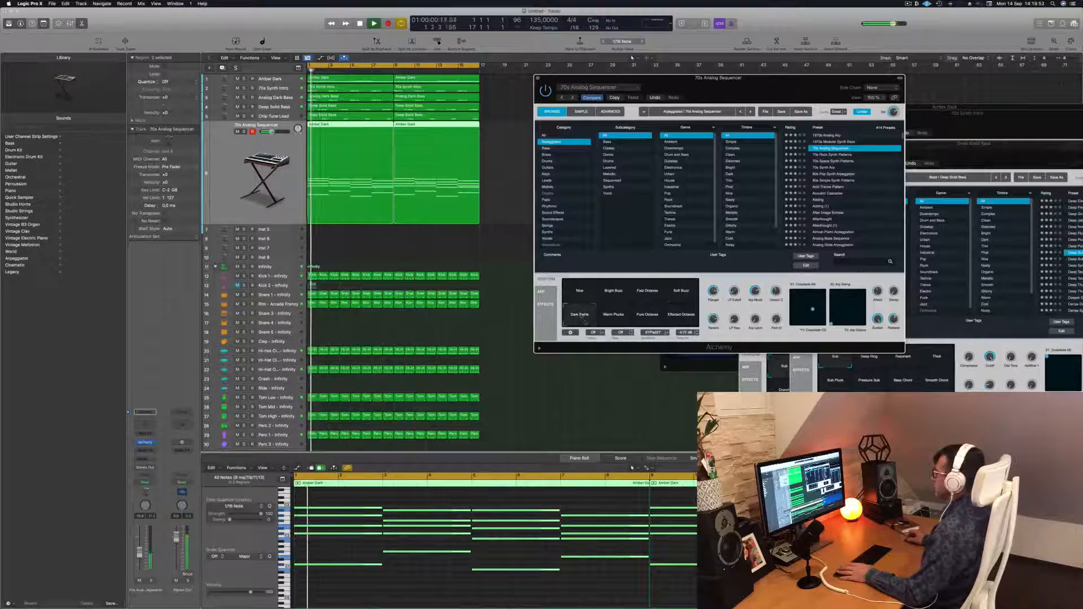
# Try the Pure Octaves, Effected Octaves and Warm Plucks transform pads and adjust the track volume during playback.
pyautogui.click(647, 314)
pyautogui.click(684, 316)
pyautogui.click(609, 316)
pyautogui.moveTo(735, 295)
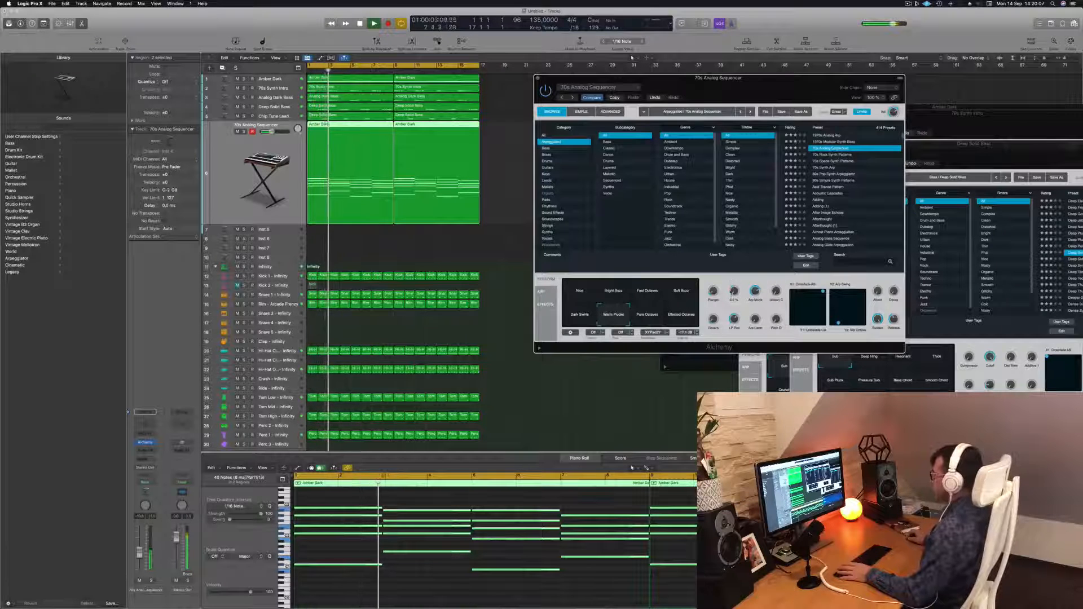
pyautogui.press('Return')
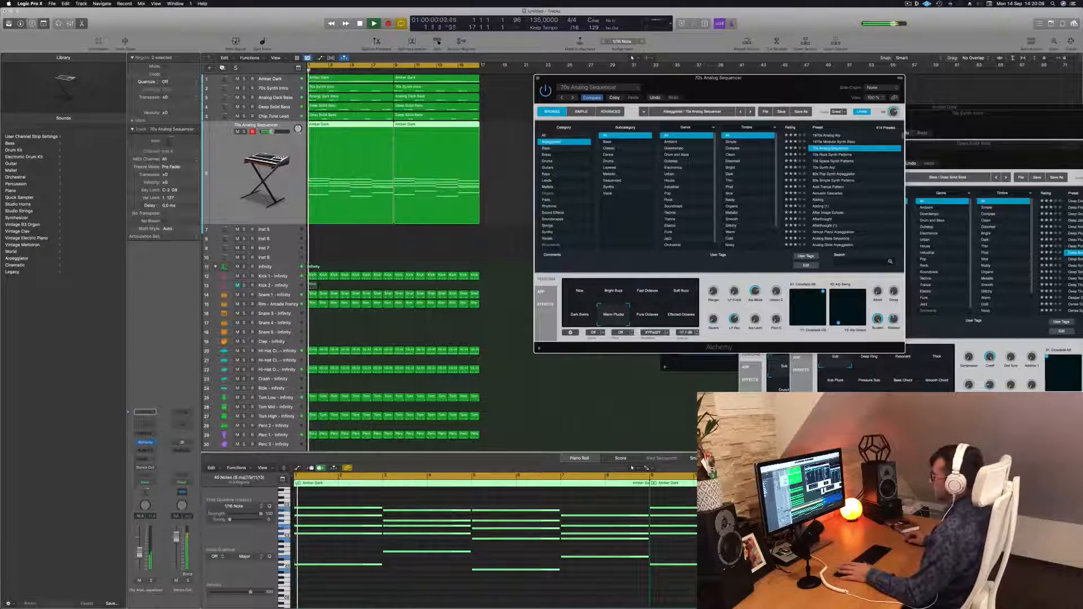
pyautogui.click(139, 550)
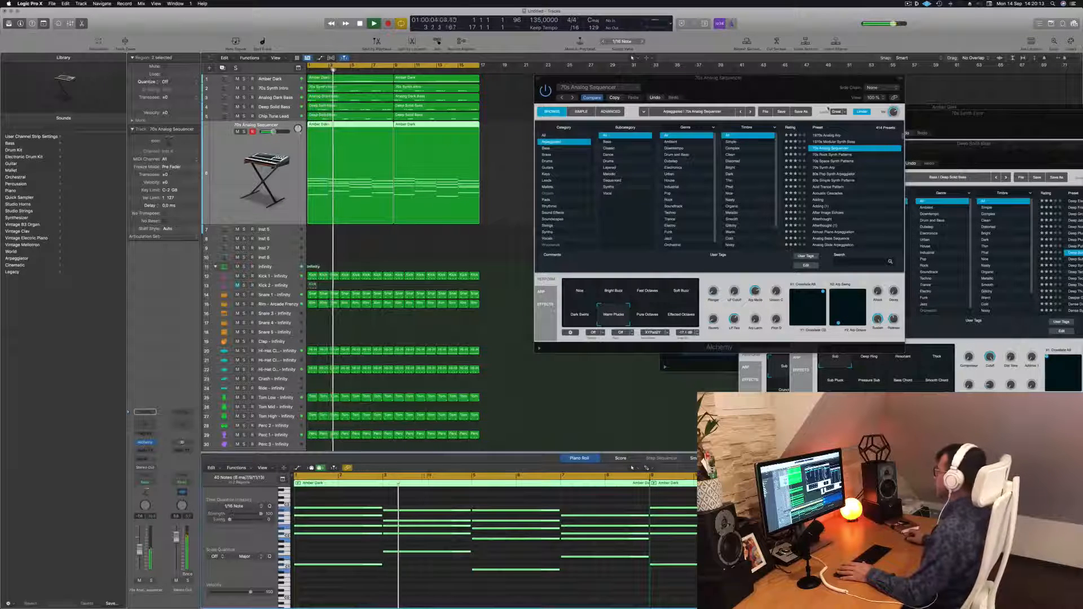
pyautogui.press('Return')
# Audition the 70s Rock Synth Patterns, 70s Space Synth Patterns and 70s Synth Arp presets in Alchemy.
pyautogui.click(836, 154)
pyautogui.press('Return')
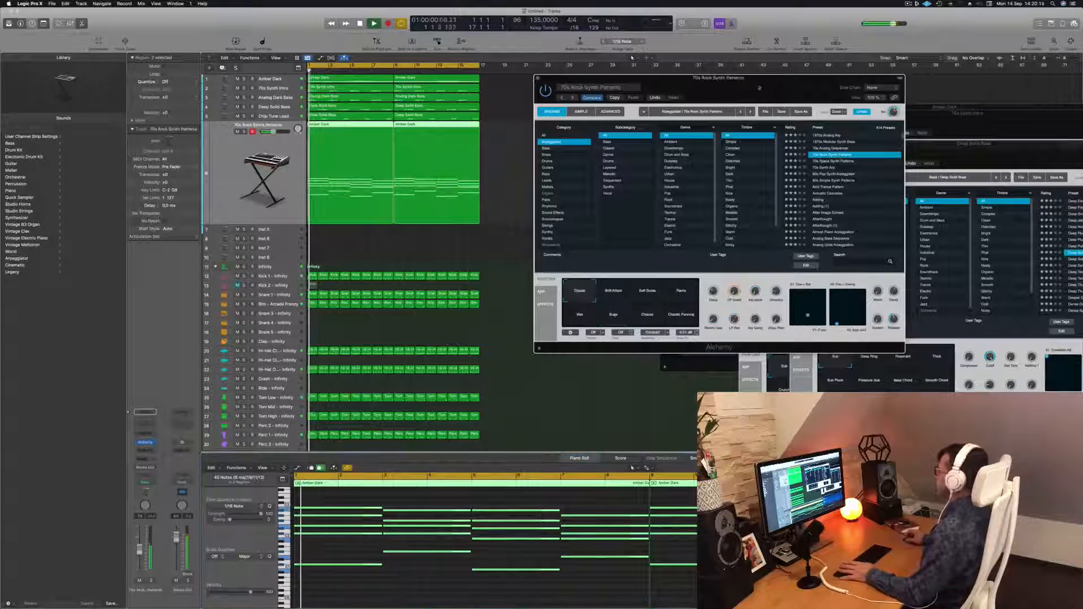
pyautogui.moveTo(762, 87); pyautogui.dragTo(787, 75)
pyautogui.click(631, 58)
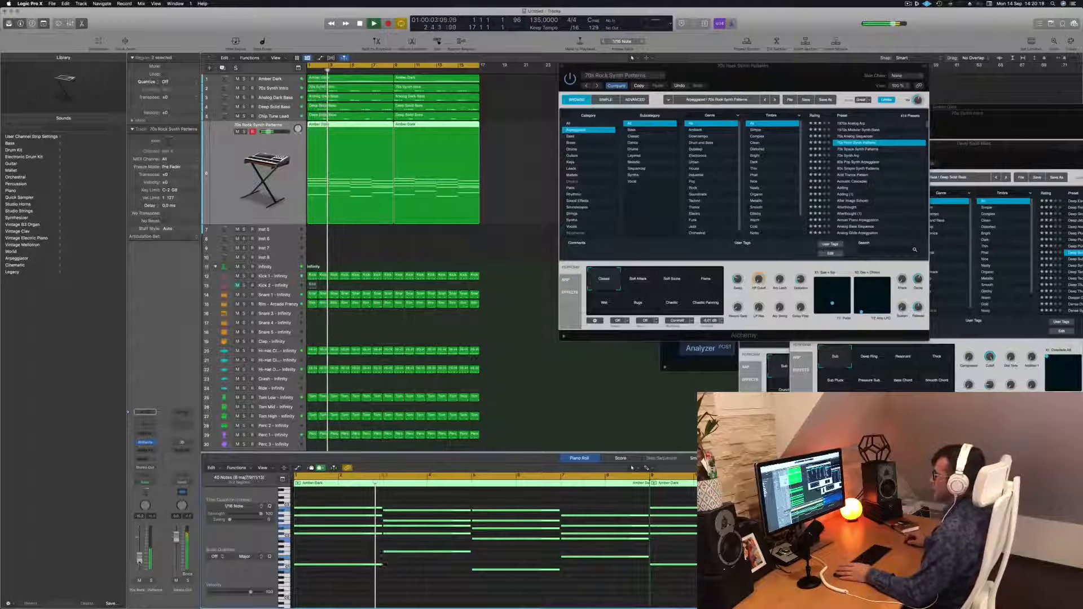
pyautogui.click(866, 150)
pyautogui.press('Return')
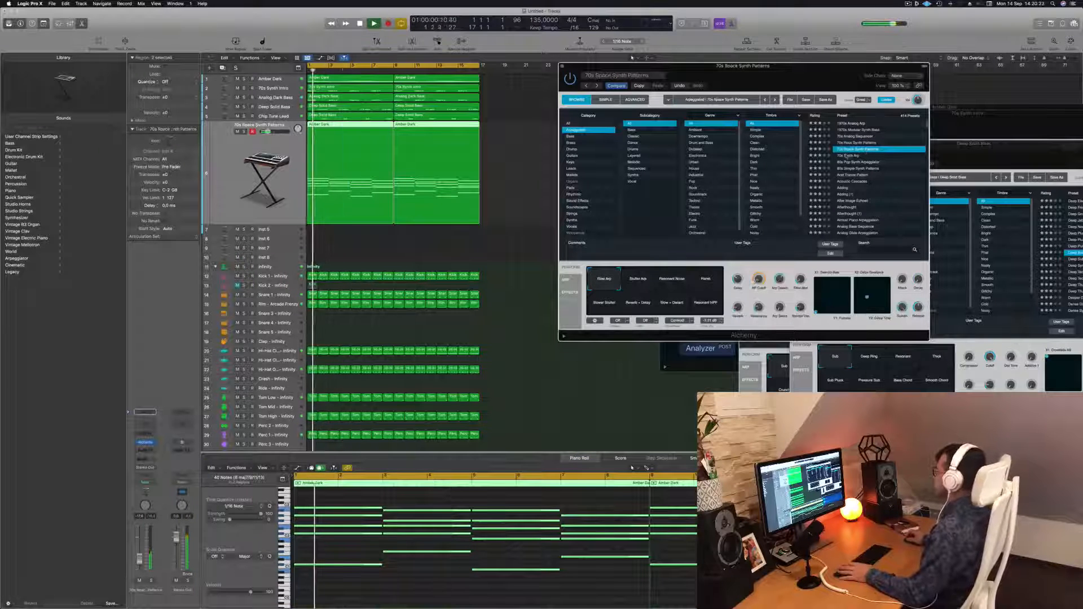
pyautogui.click(851, 156)
pyautogui.press('Return')
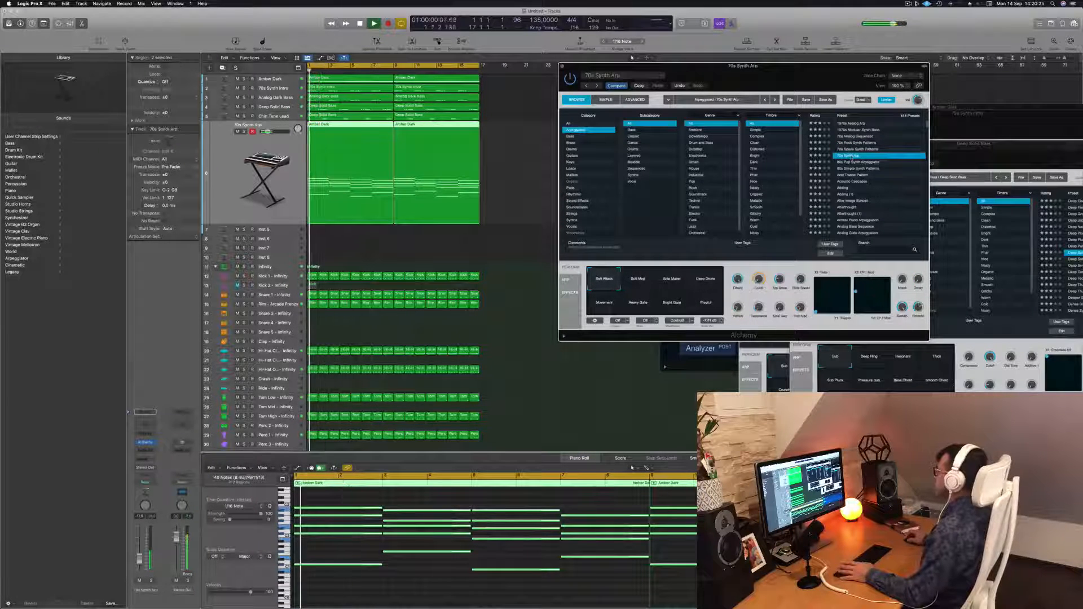
pyautogui.press('Return')
# Audition the 80s Pop Synth Arpeggiation, 80s Simple Synth Patterns, Acid Trance Pattern, Acoustic Cascades and Adding presets.
pyautogui.click(856, 163)
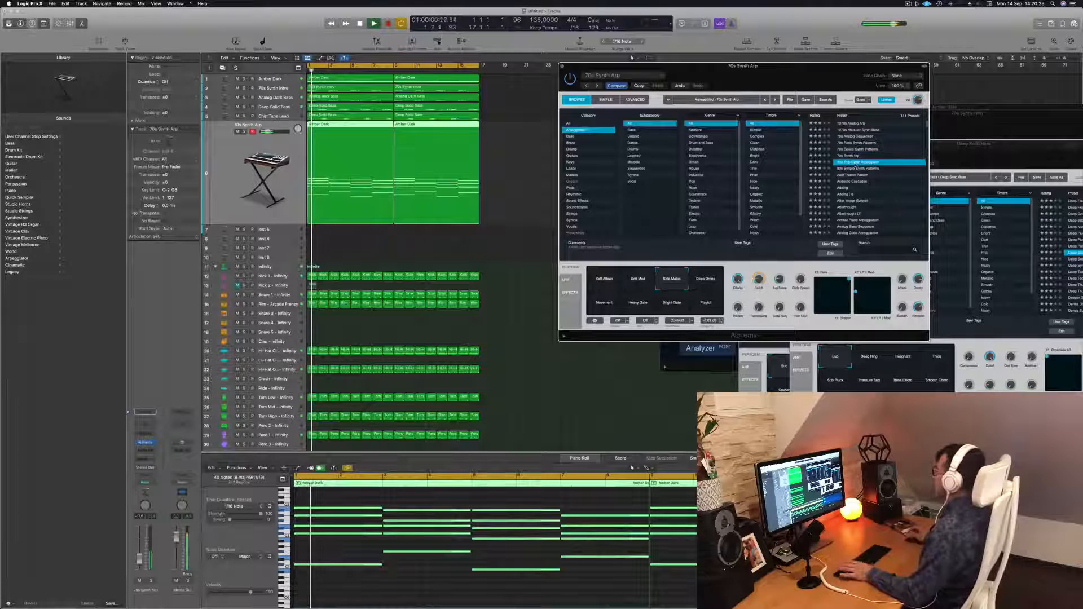
pyautogui.moveTo(632, 58); pyautogui.dragTo(645, 54)
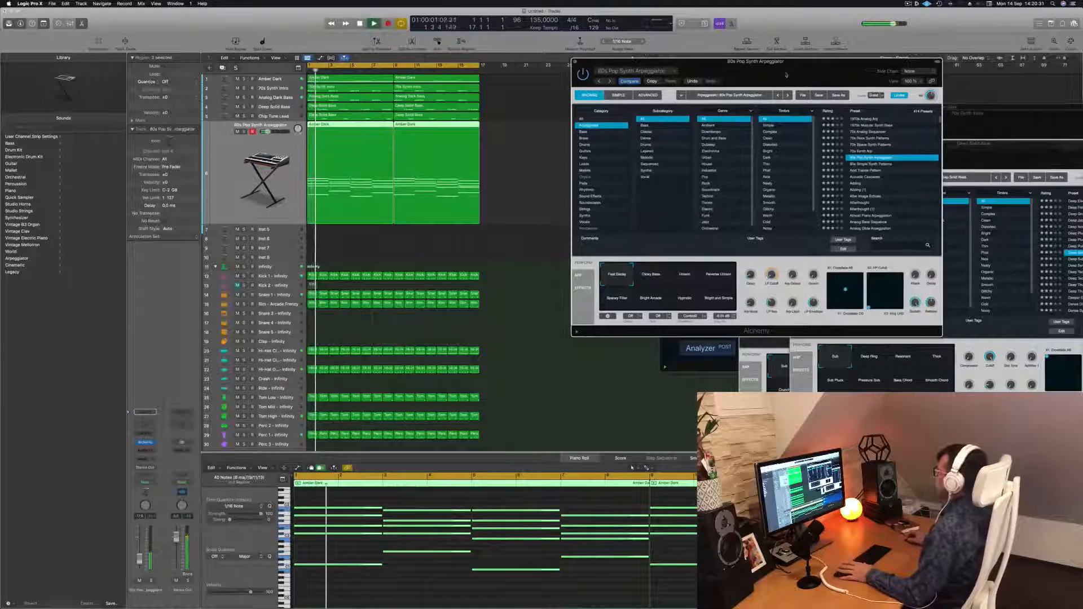
pyautogui.click(891, 164)
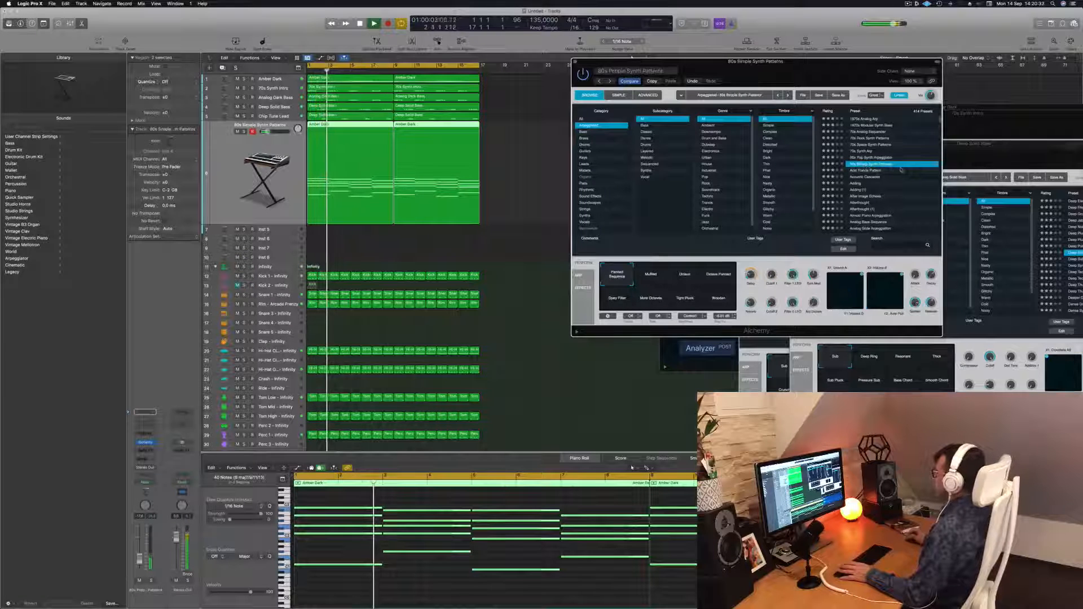
pyautogui.press('Return')
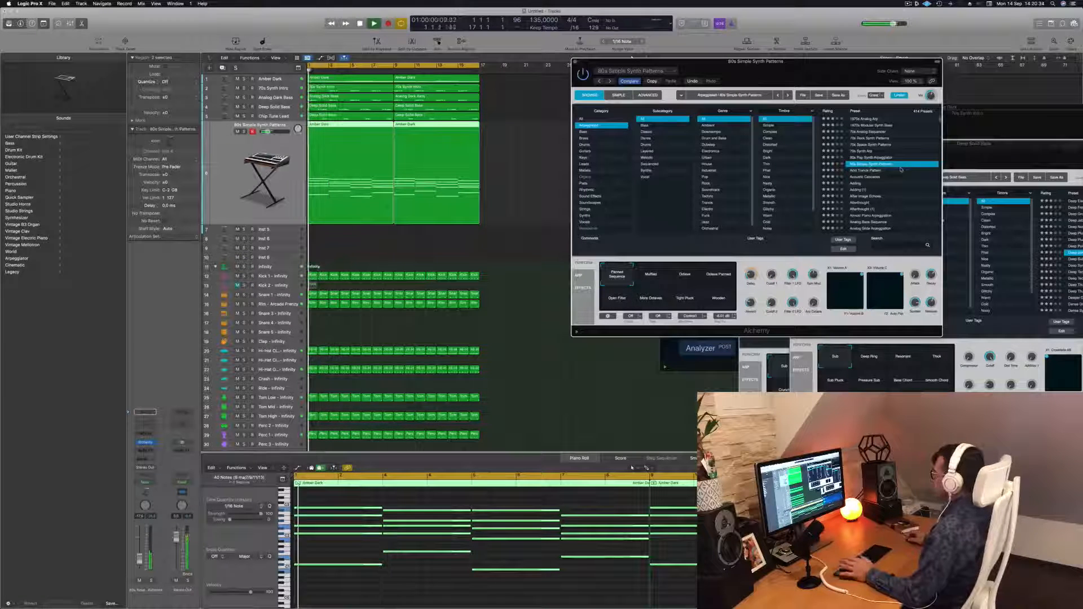
pyautogui.click(869, 170)
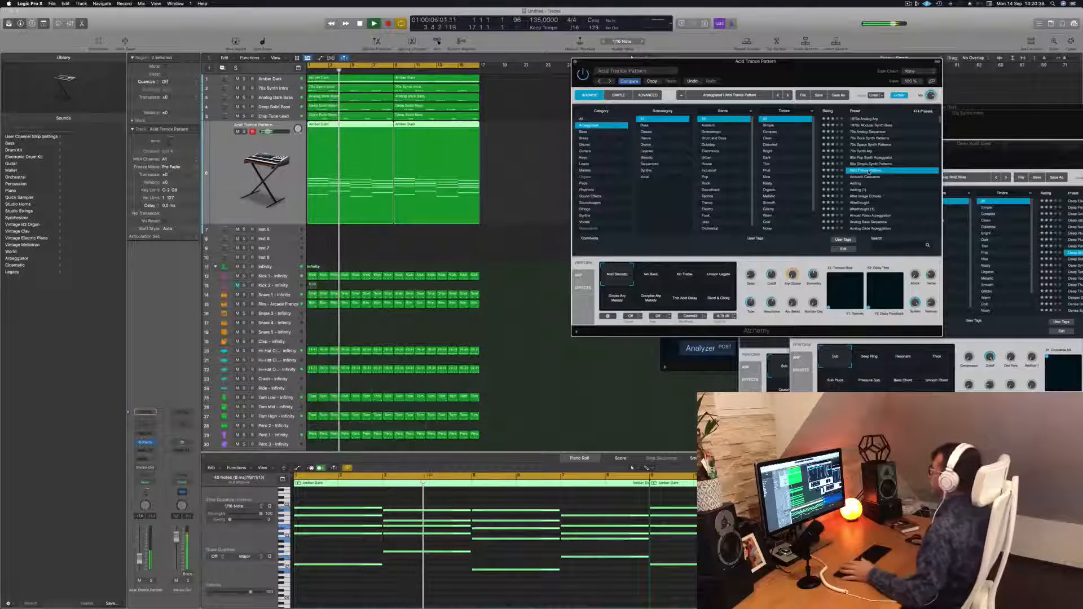
pyautogui.click(861, 177)
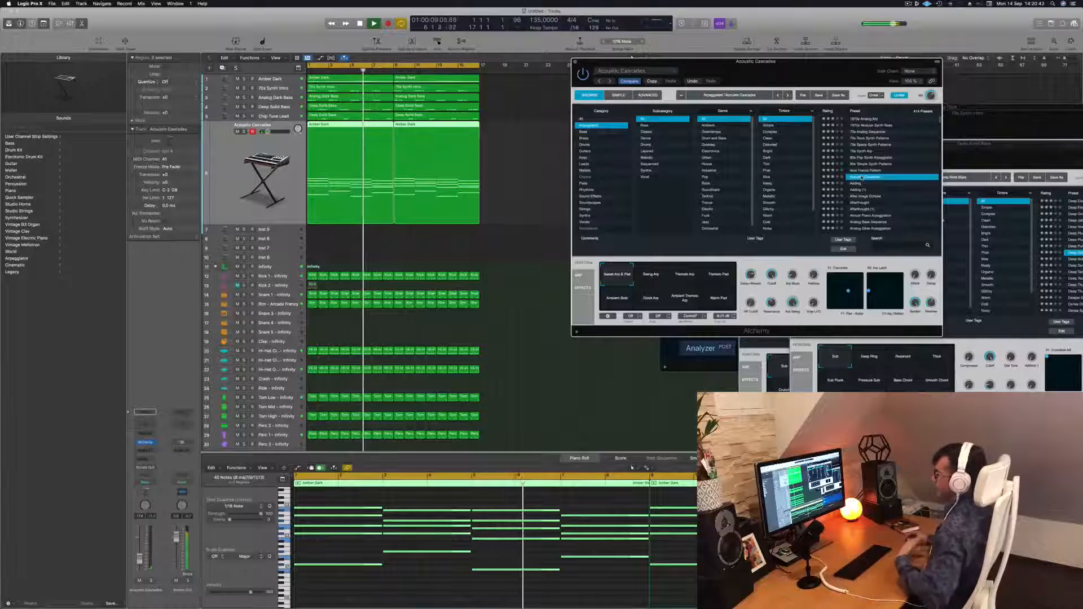
pyautogui.click(862, 184)
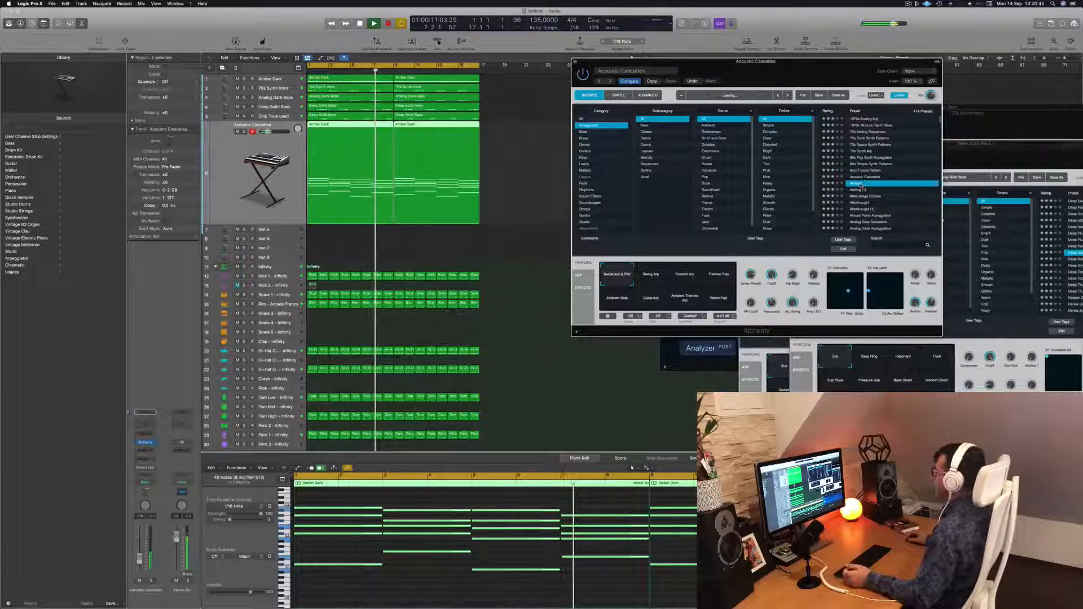
pyautogui.press('Return')
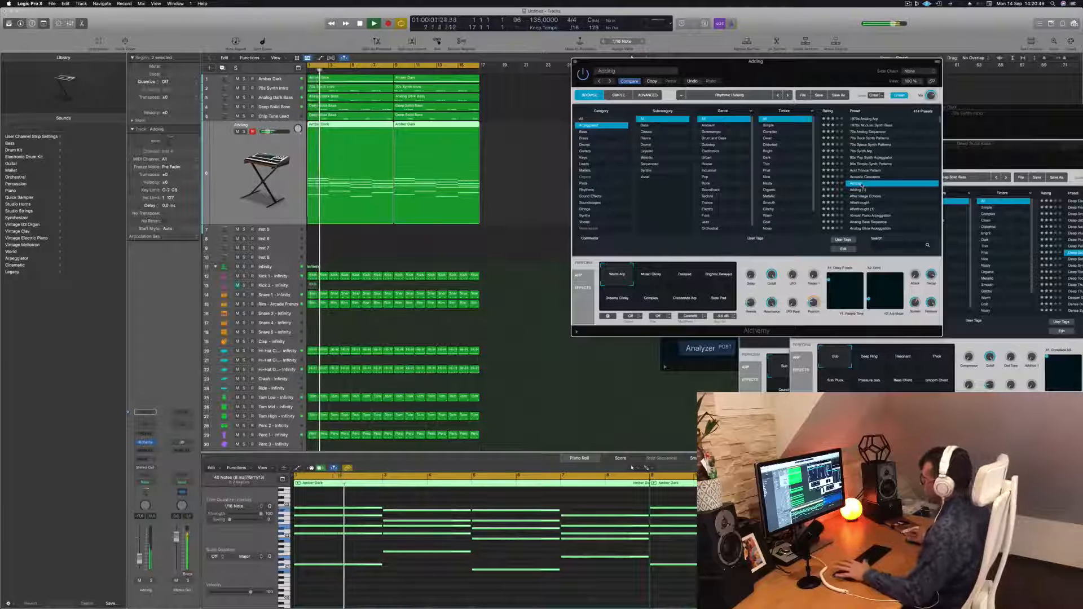
# Audition the After Image Echoes and Afterthought presets while starting and stopping playback.
pyautogui.click(862, 196)
pyautogui.press('space')
pyautogui.press('space')
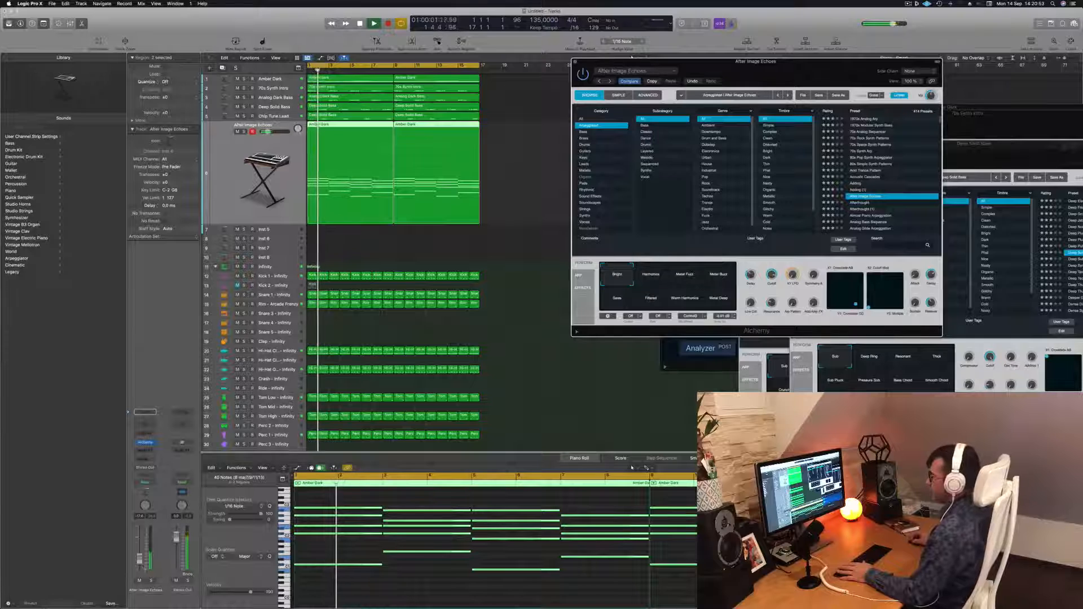
pyautogui.press('v')
pyautogui.click(858, 202)
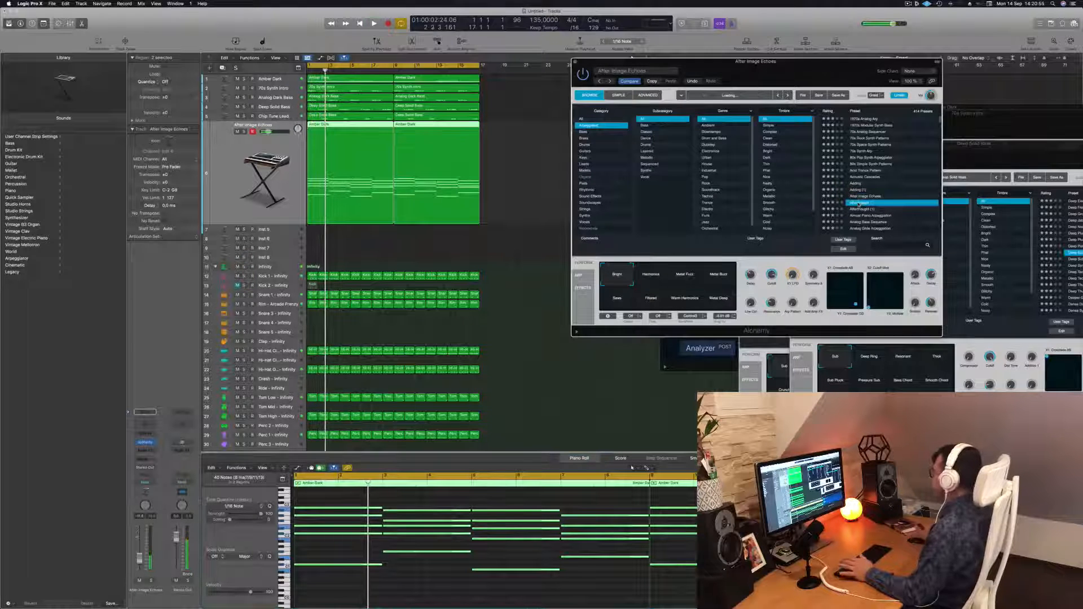
pyautogui.press('space')
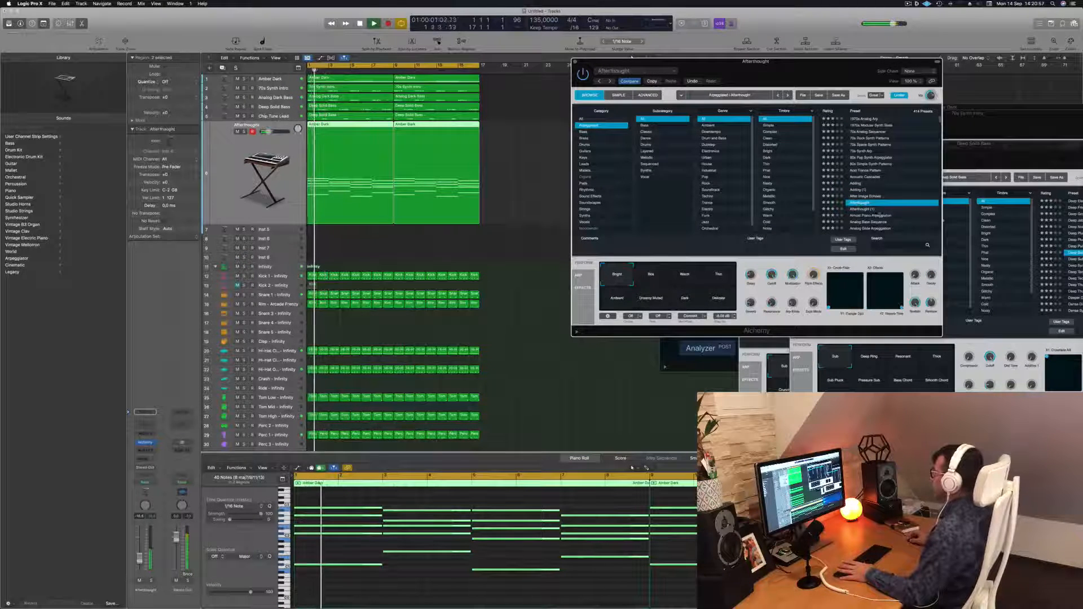
# Browse through Almost Piano Arpeggiation, Analog Bass Sequencer and Analog Slow Arpeggiation, settling on the Analog Head-Nod preset.
pyautogui.click(874, 216)
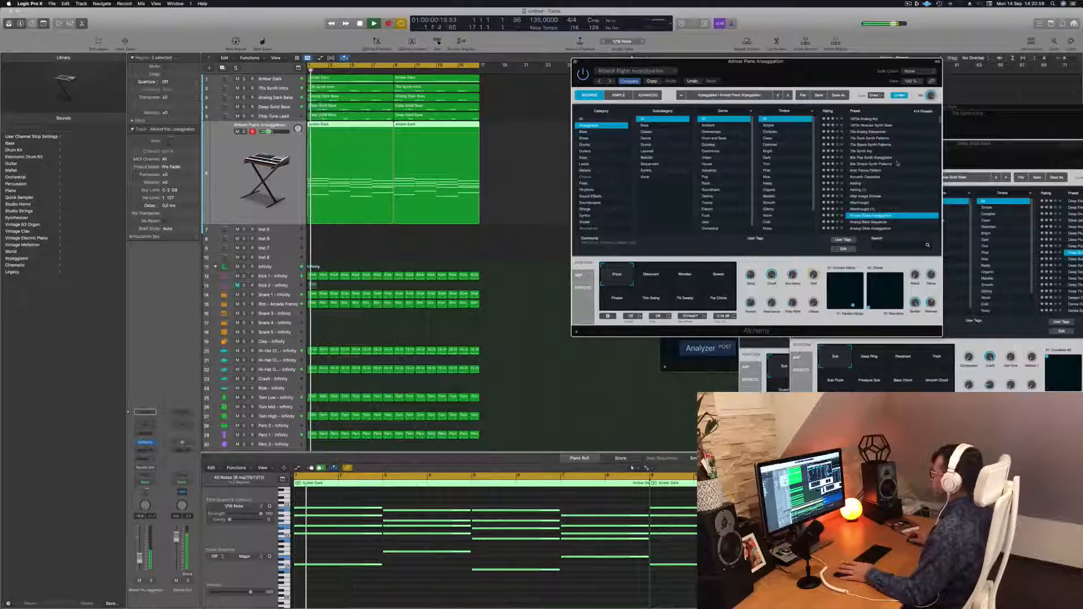
pyautogui.scroll(-3, 899, 162)
pyautogui.click(867, 191)
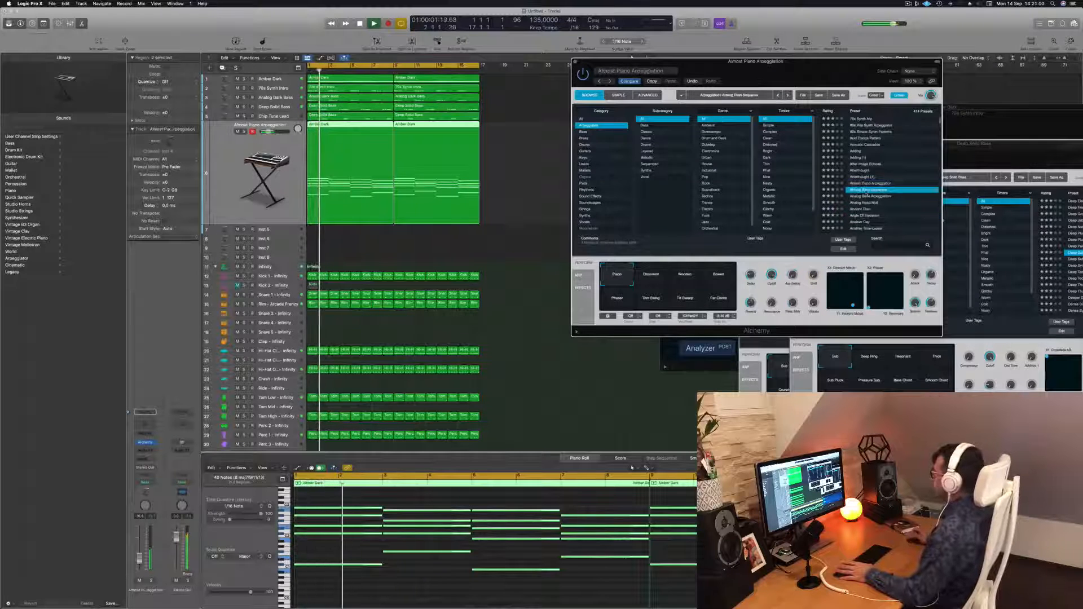
pyautogui.click(866, 196)
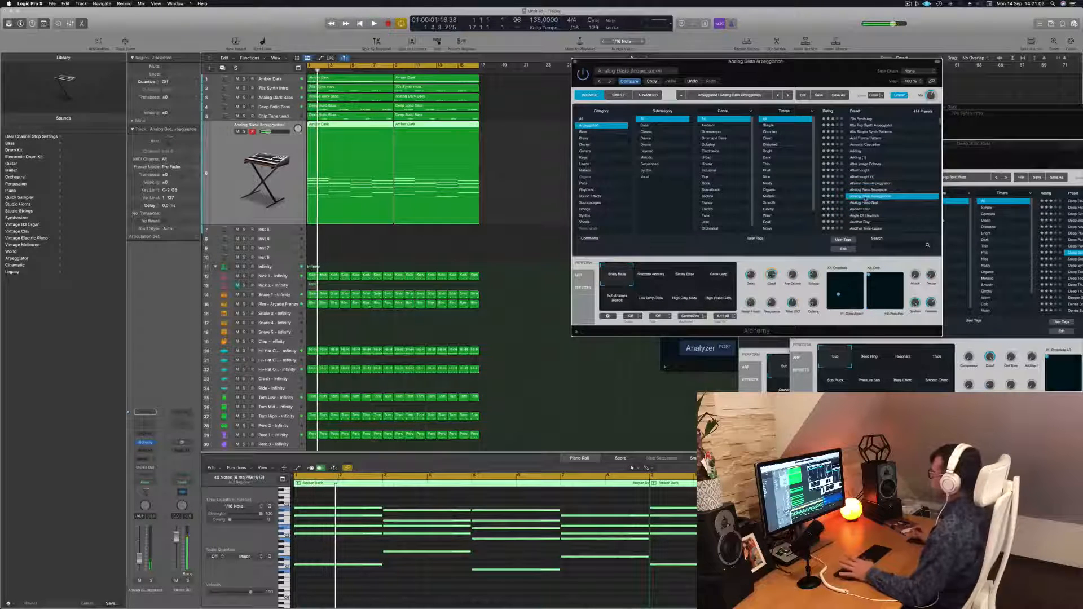
pyautogui.click(860, 203)
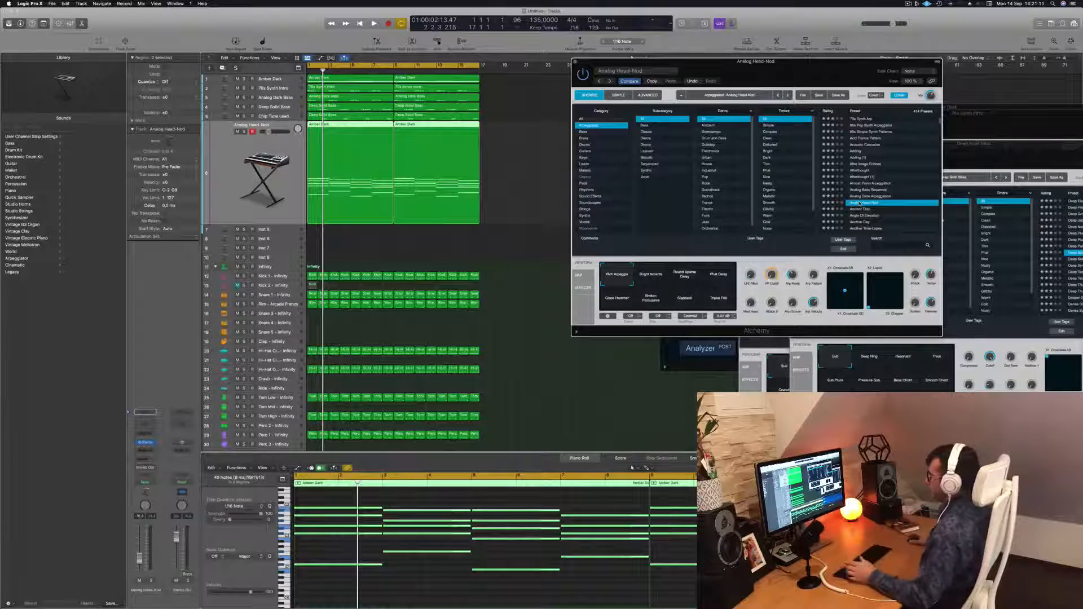
pyautogui.moveTo(807, 74); pyautogui.dragTo(787, 72)
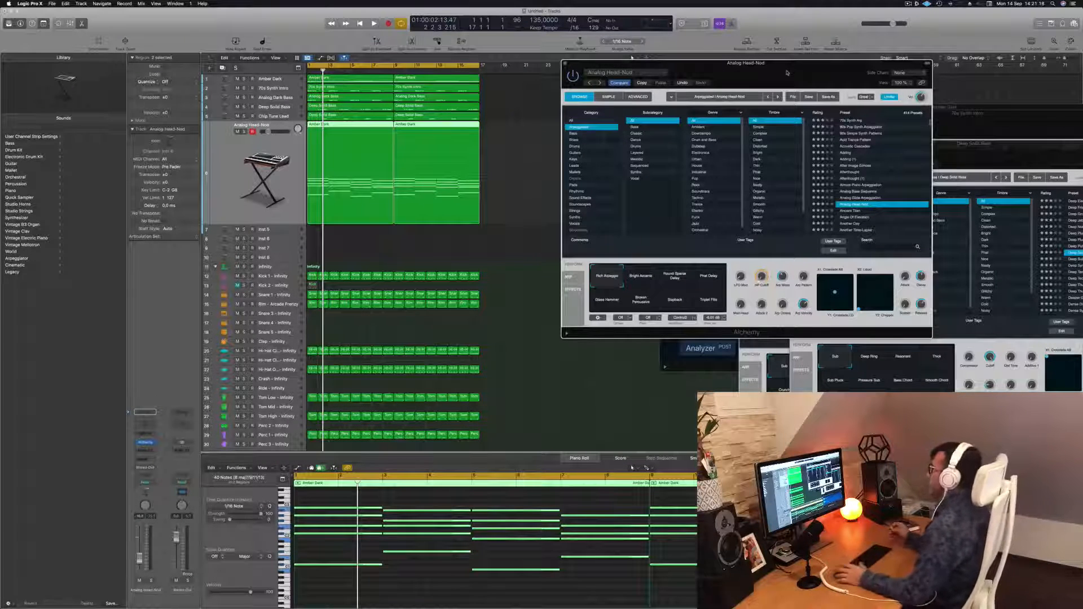
pyautogui.moveTo(786, 73); pyautogui.dragTo(858, 65)
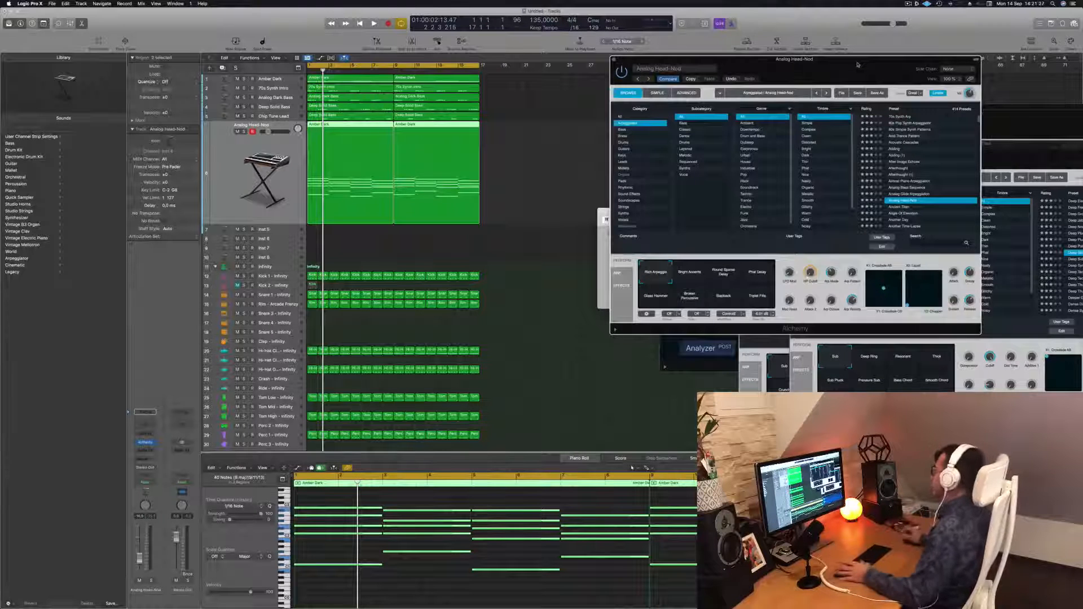
pyautogui.moveTo(857, 67); pyautogui.dragTo(792, 63)
pyautogui.press('space')
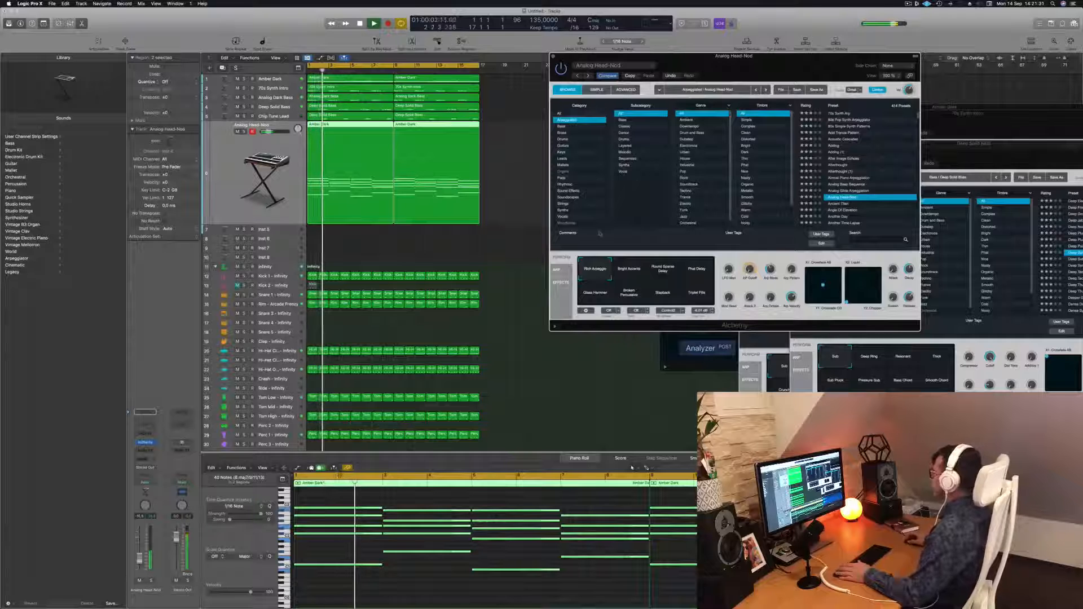
pyautogui.press('Return')
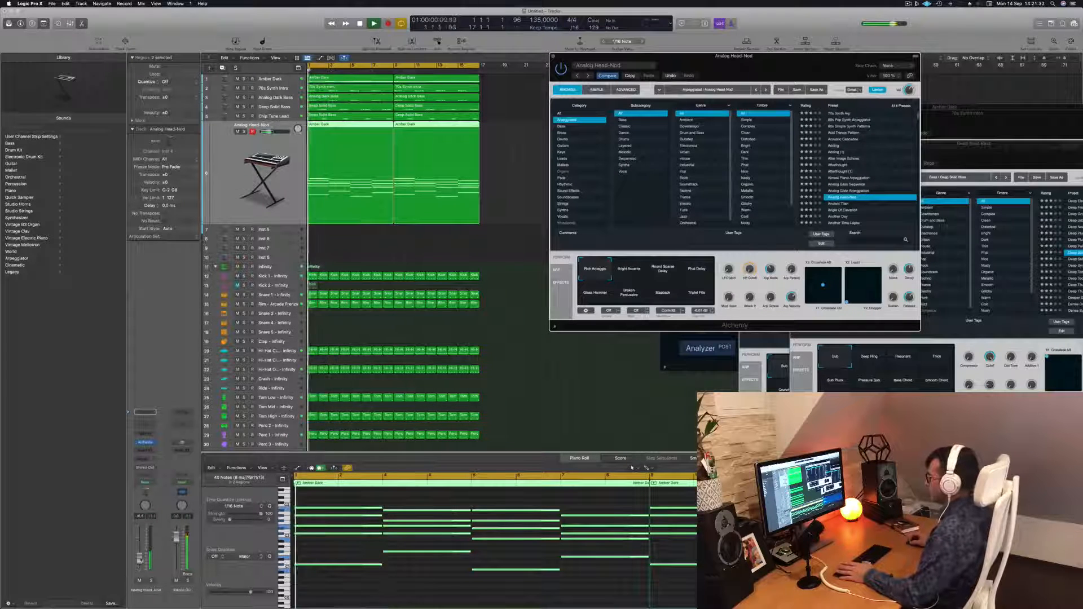
# Try the Analog Head-Nod transform pads during playback, ending on Rich Arpeggio.
pyautogui.click(313, 492)
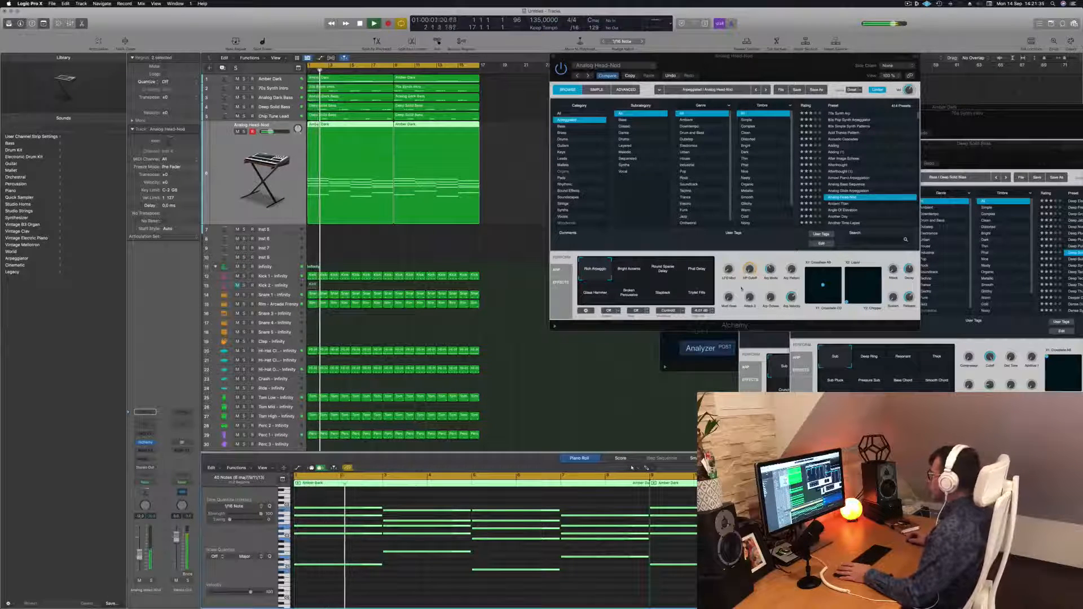
pyautogui.click(630, 270)
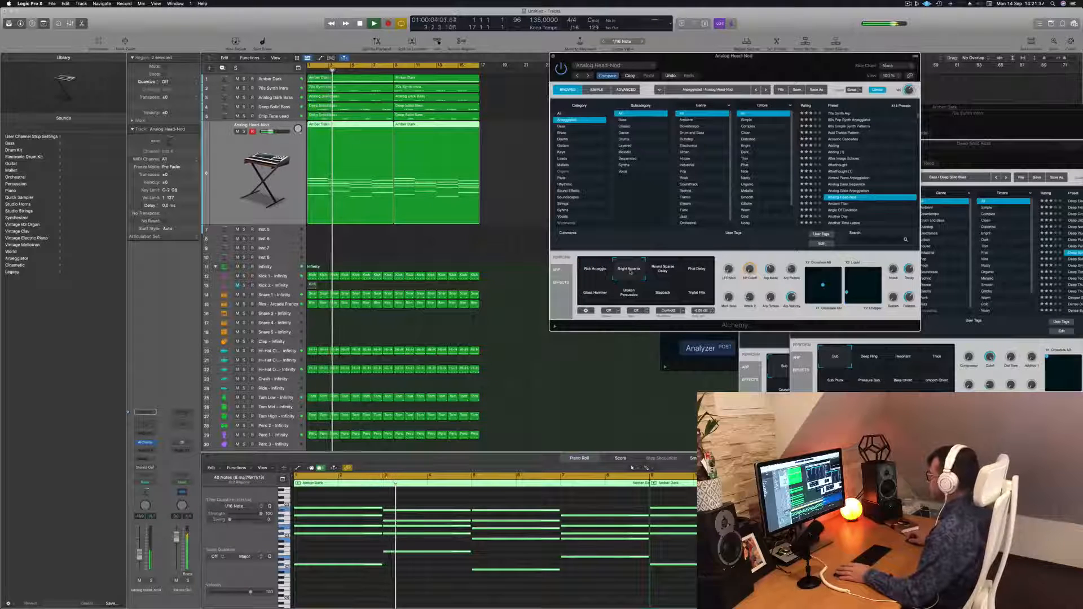
pyautogui.click(662, 271)
pyautogui.click(699, 270)
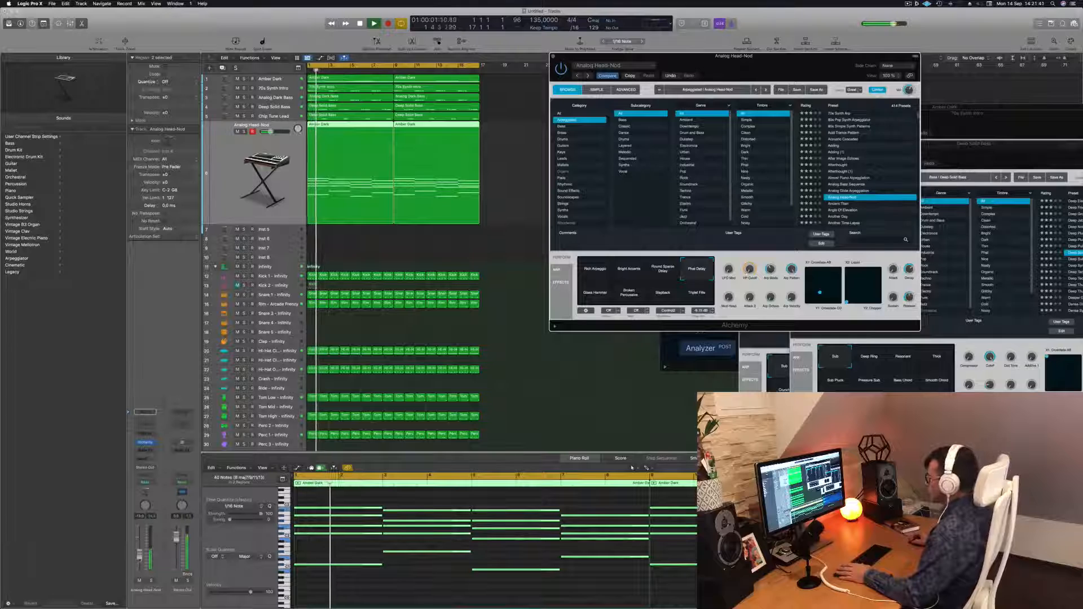
pyautogui.click(589, 293)
pyautogui.click(627, 298)
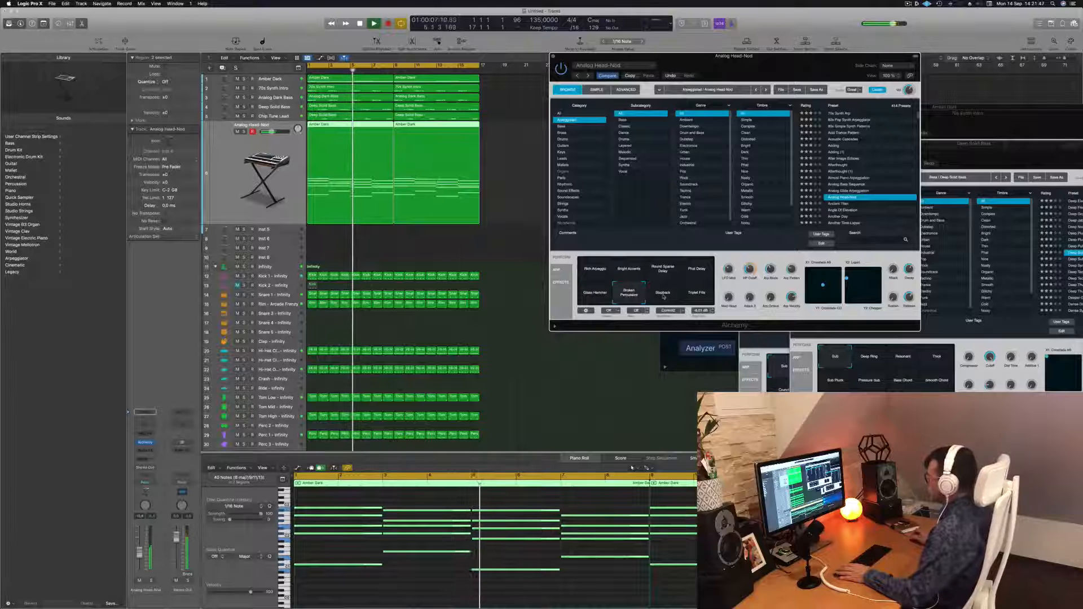
pyautogui.click(663, 295)
pyautogui.click(696, 293)
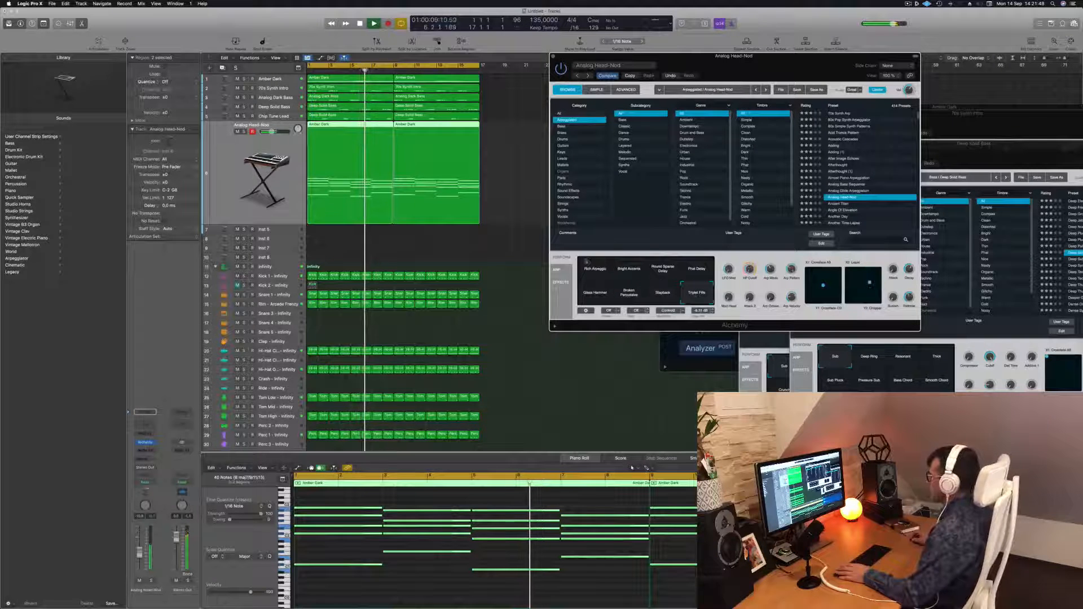
pyautogui.click(595, 273)
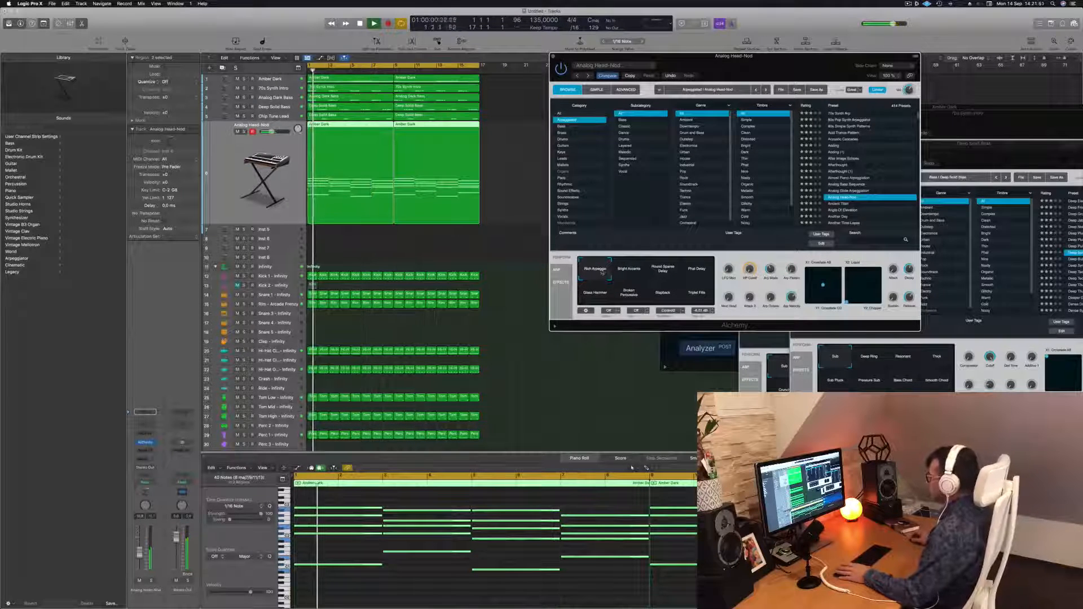
# Open a Channel EQ on the arp track.
pyautogui.moveTo(790, 56); pyautogui.dragTo(700, 48)
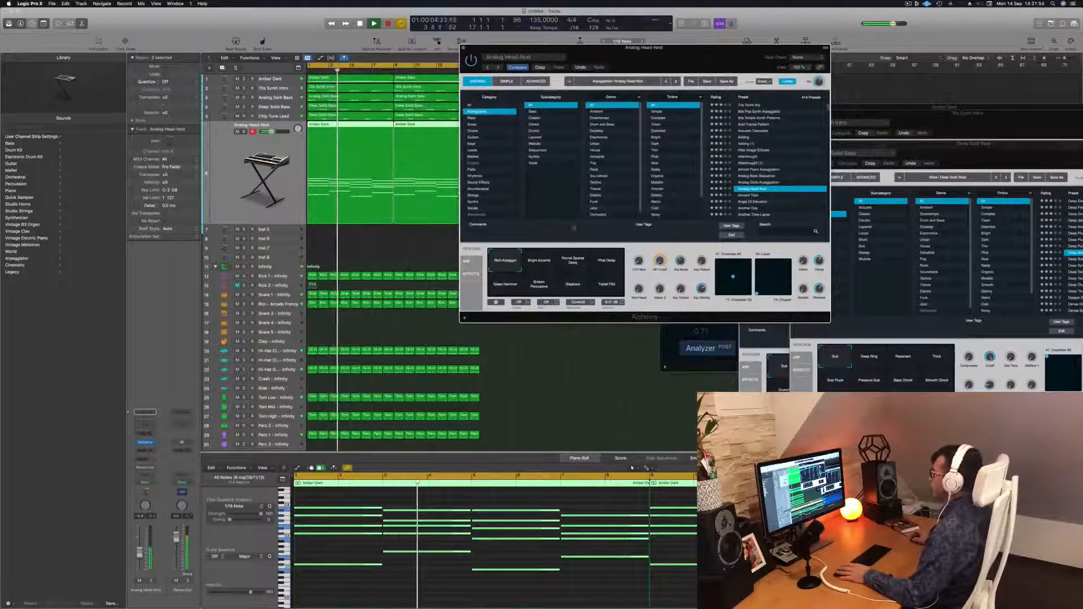
pyautogui.click(632, 468)
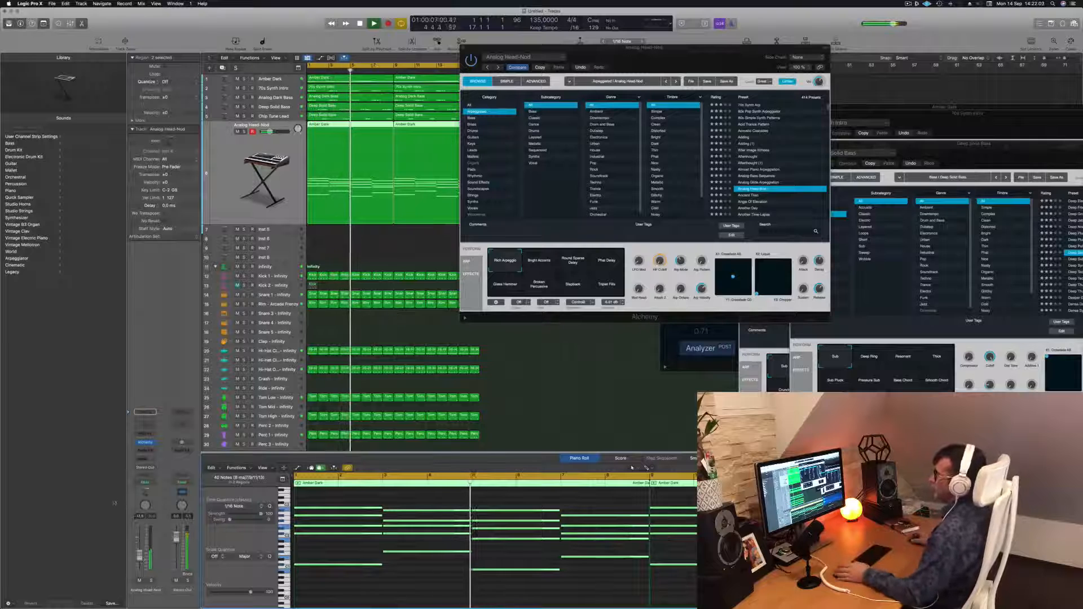
pyautogui.click(147, 425)
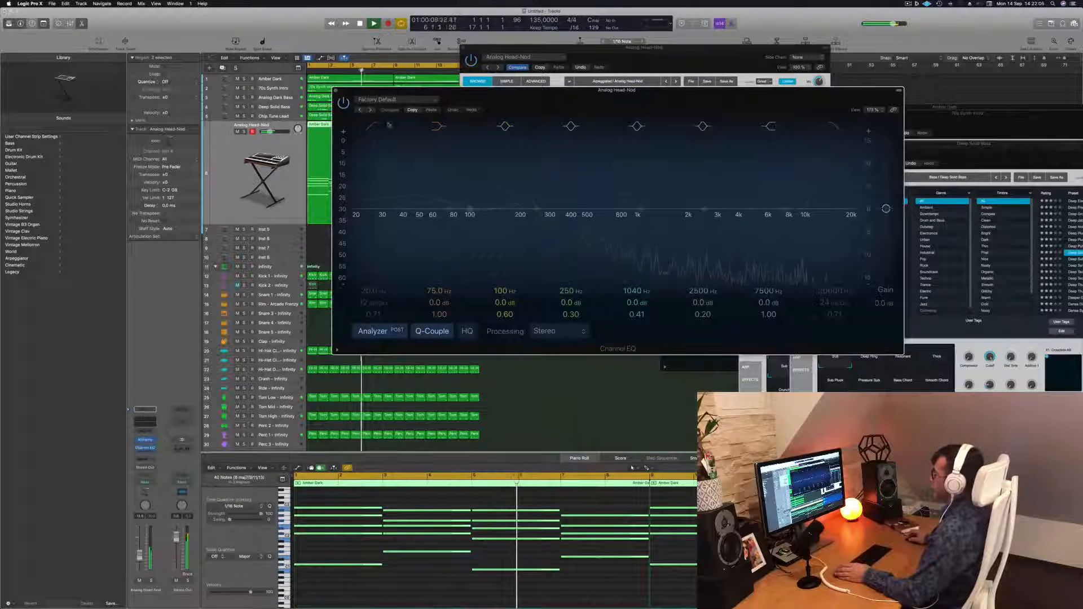
# Enable a low cut at about 120 Hz, 12 dB/oct in the arp track's Channel EQ, then close the EQ.
pyautogui.click(374, 126)
pyautogui.moveTo(378, 193); pyautogui.dragTo(501, 183)
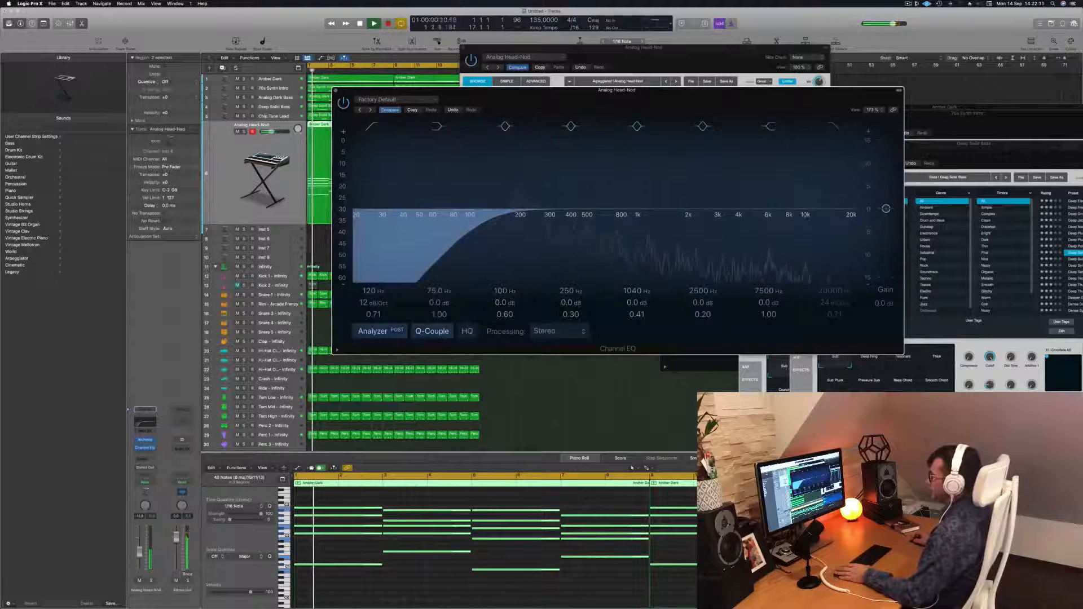
pyautogui.click(508, 590)
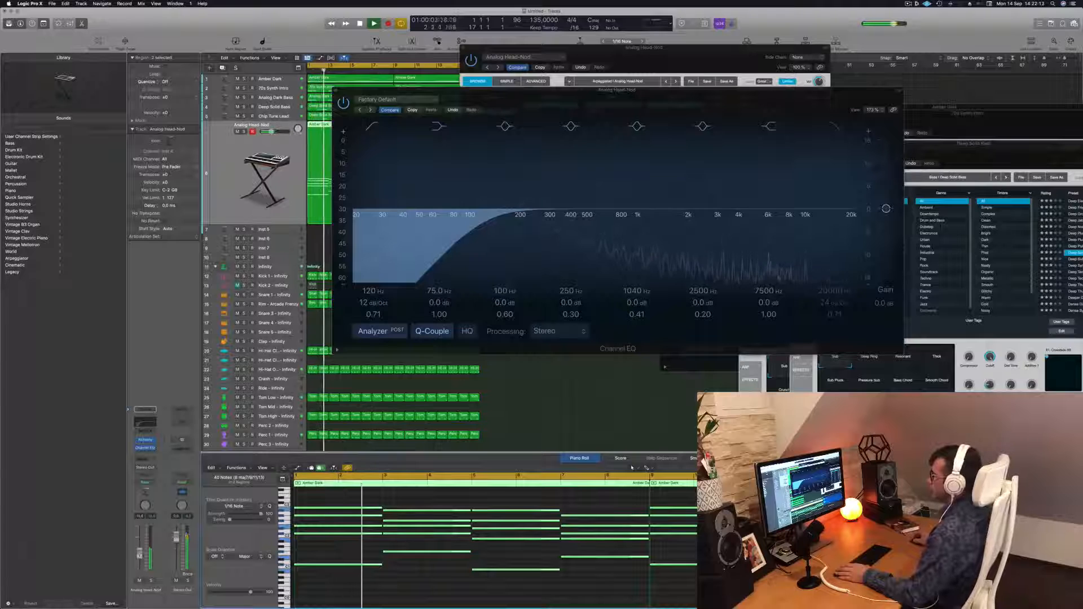
pyautogui.moveTo(139, 552); pyautogui.dragTo(139, 554)
pyautogui.moveTo(553, 109); pyautogui.dragTo(531, 110)
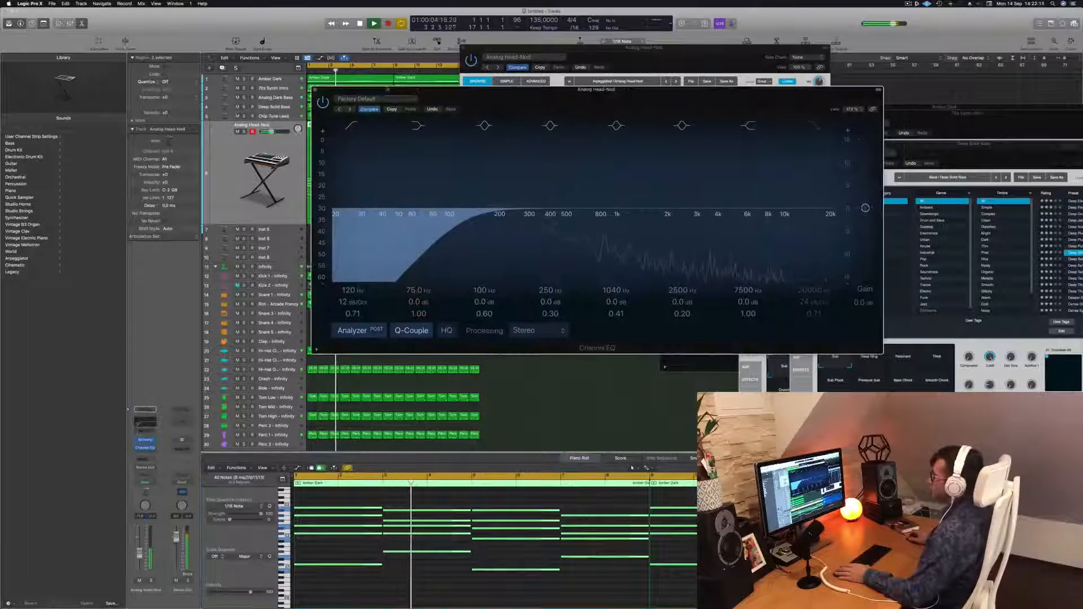
pyautogui.click(314, 91)
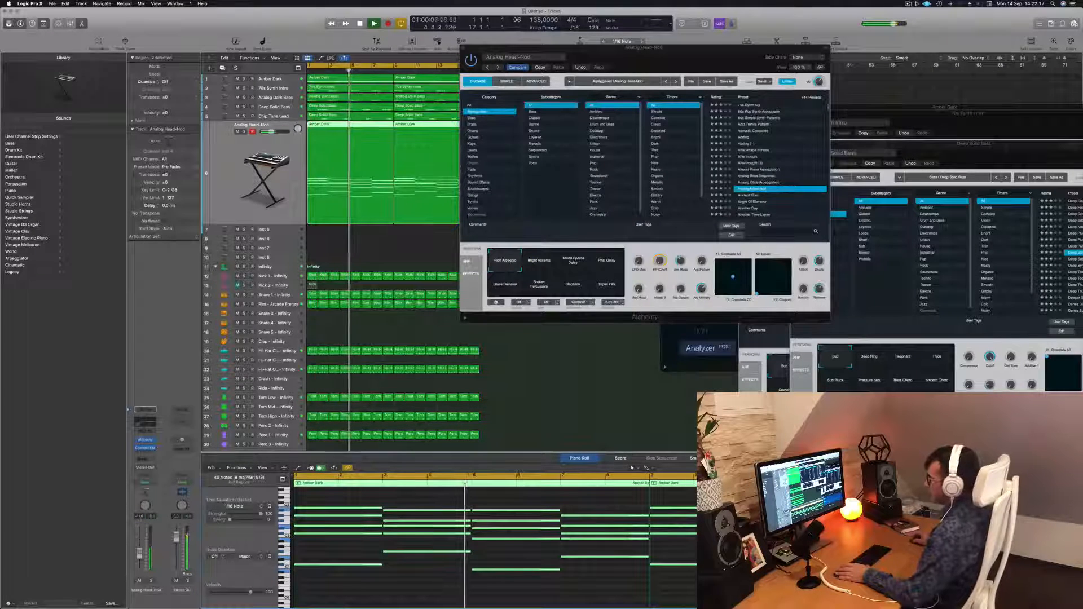
# Mute and unmute the arp track to compare, then close the Alchemy window.
pyautogui.click(140, 580)
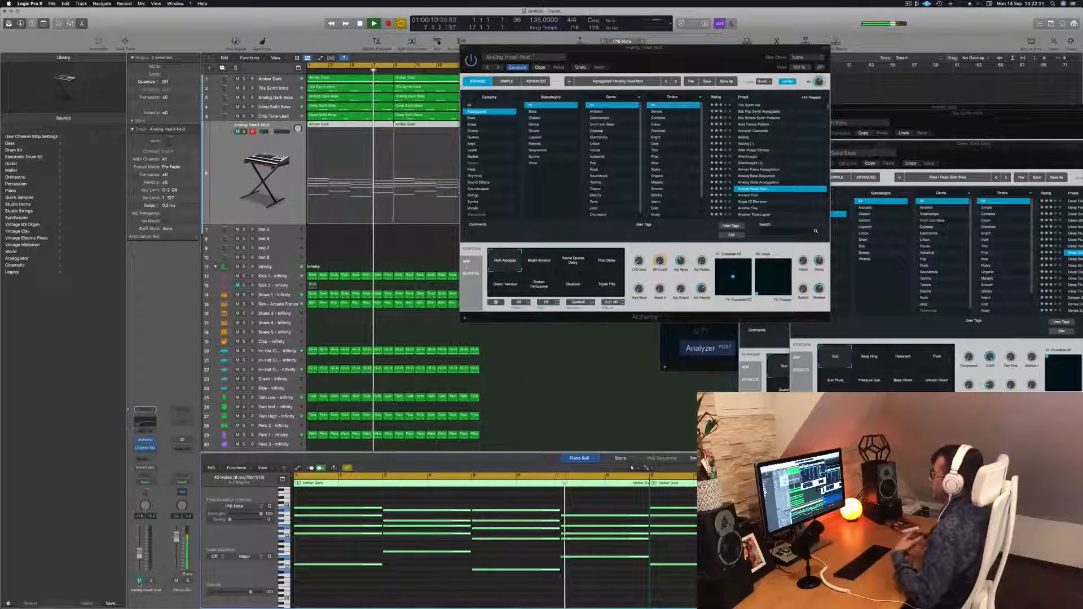
pyautogui.click(139, 580)
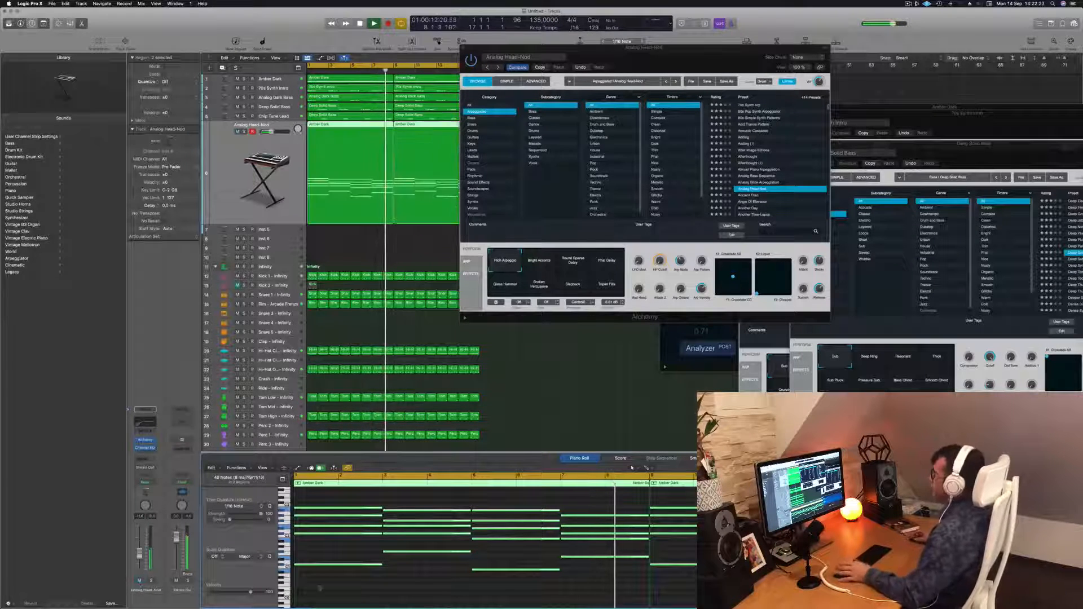
pyautogui.moveTo(684, 55); pyautogui.dragTo(724, 74)
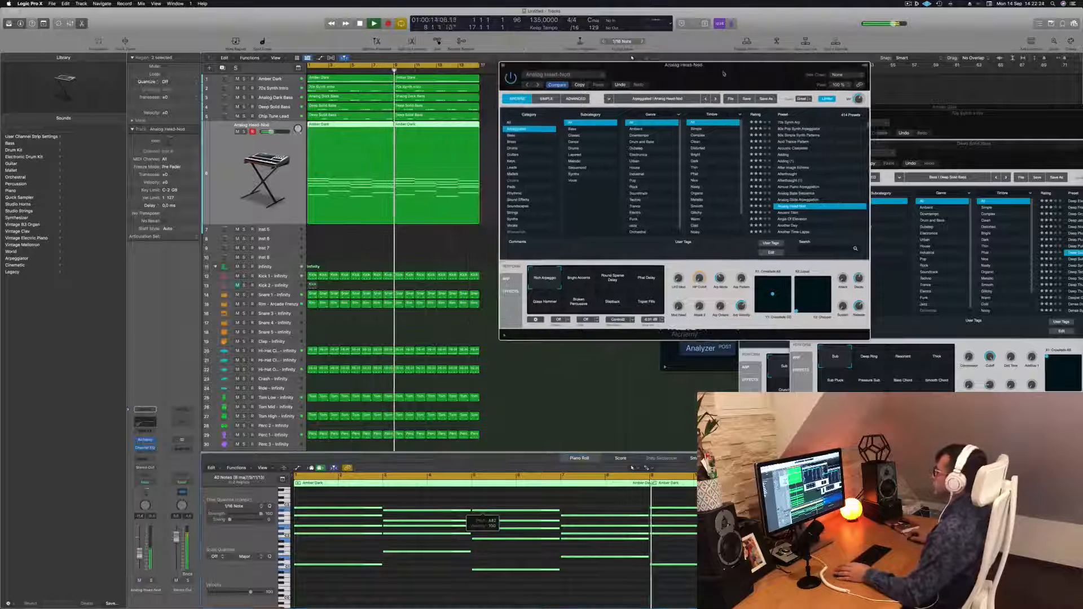
pyautogui.click(503, 65)
pyautogui.click(531, 181)
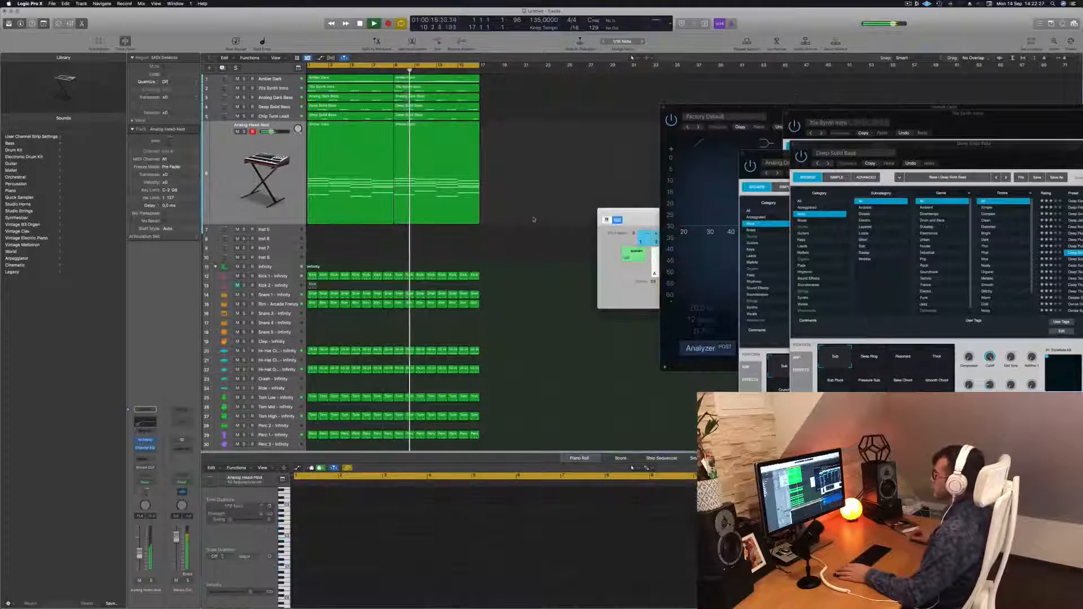
# Copy the Analog Head-Nod arp region onto the empty Inst 5 track below it.
pyautogui.scroll(1, 564, 179)
pyautogui.scroll(-2, 564, 179)
pyautogui.click(243, 163)
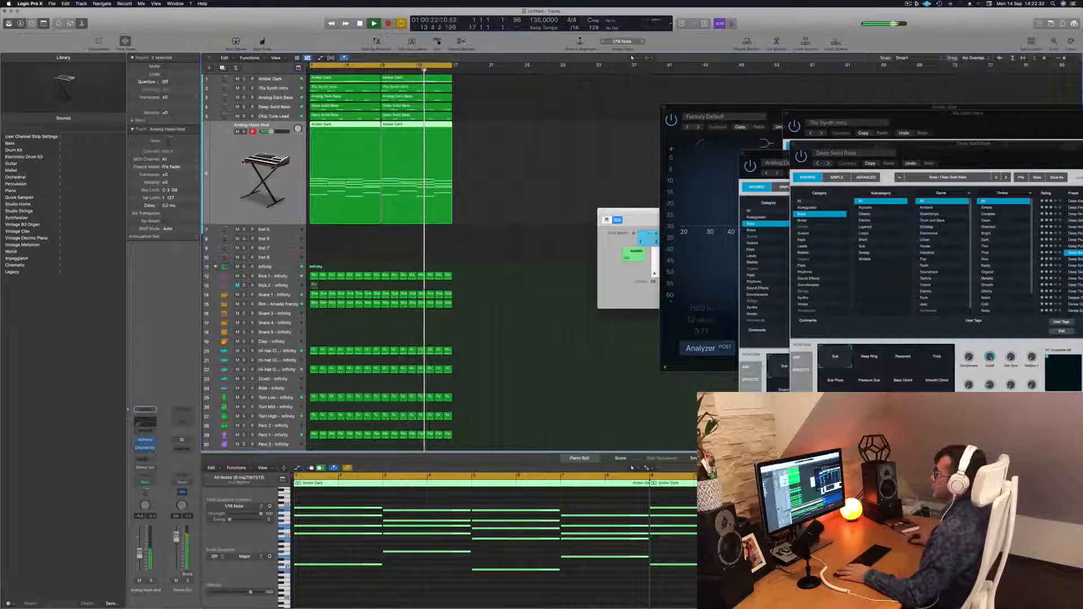
pyautogui.scroll(1, 519, 201)
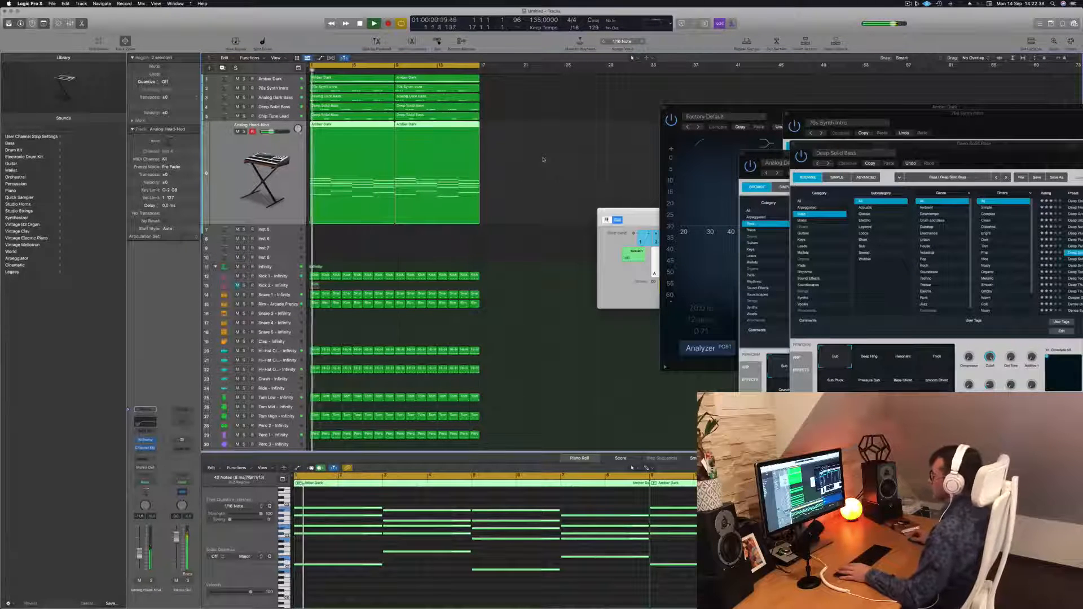
pyautogui.moveTo(332, 125); pyautogui.dragTo(330, 233)
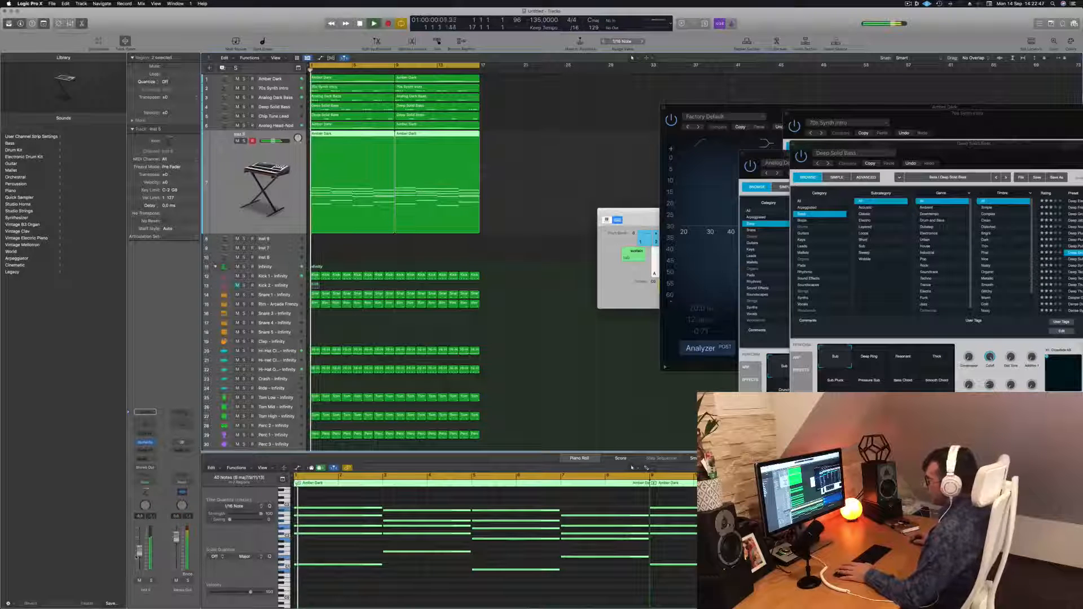
# Select all notes of the copied region and shorten them into short stabs, previewing during playback.
pyautogui.scroll(-5, 368, 530)
pyautogui.moveTo(331, 499); pyautogui.dragTo(700, 582)
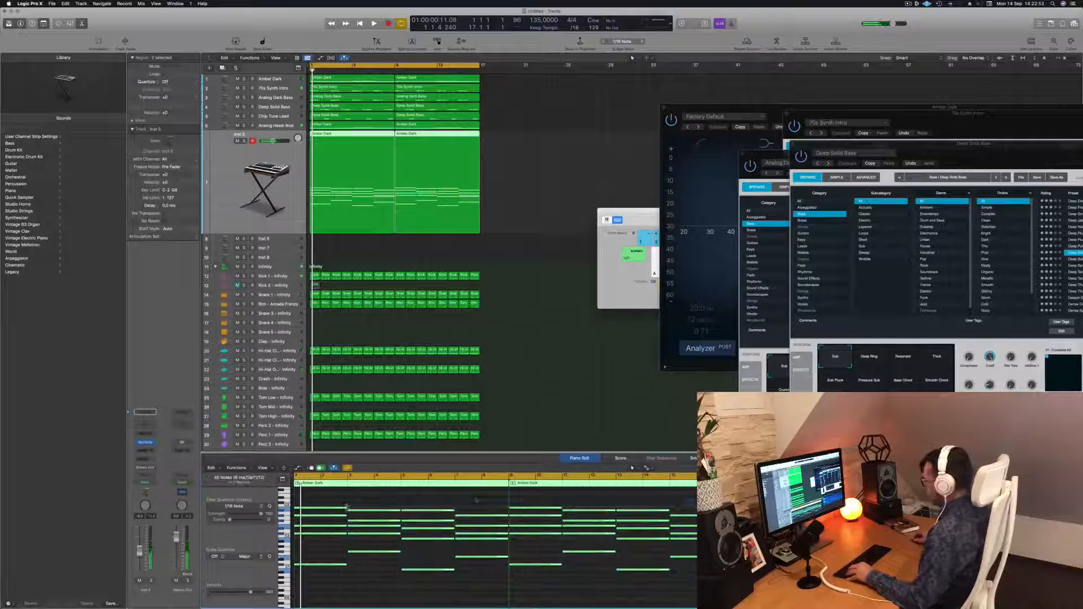
pyautogui.moveTo(345, 507); pyautogui.dragTo(301, 508)
pyautogui.press('space')
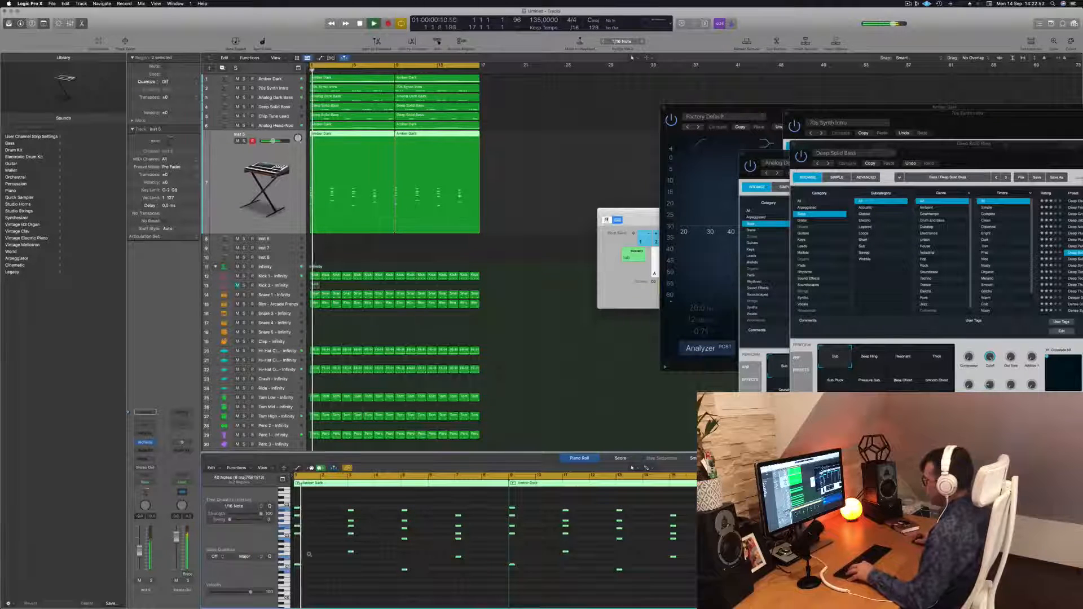
pyautogui.scroll(5, 338, 555)
pyautogui.press('space')
pyautogui.scroll(5, 338, 555)
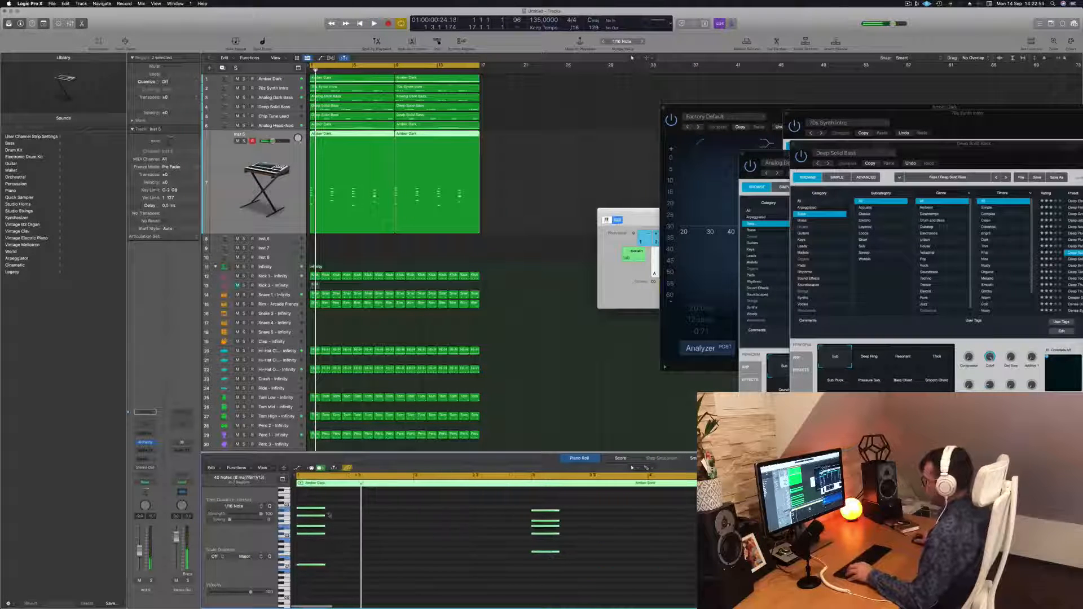
# Adjust the lengths of the copied region's notes, lengthening them slightly.
pyautogui.moveTo(321, 506); pyautogui.dragTo(313, 509)
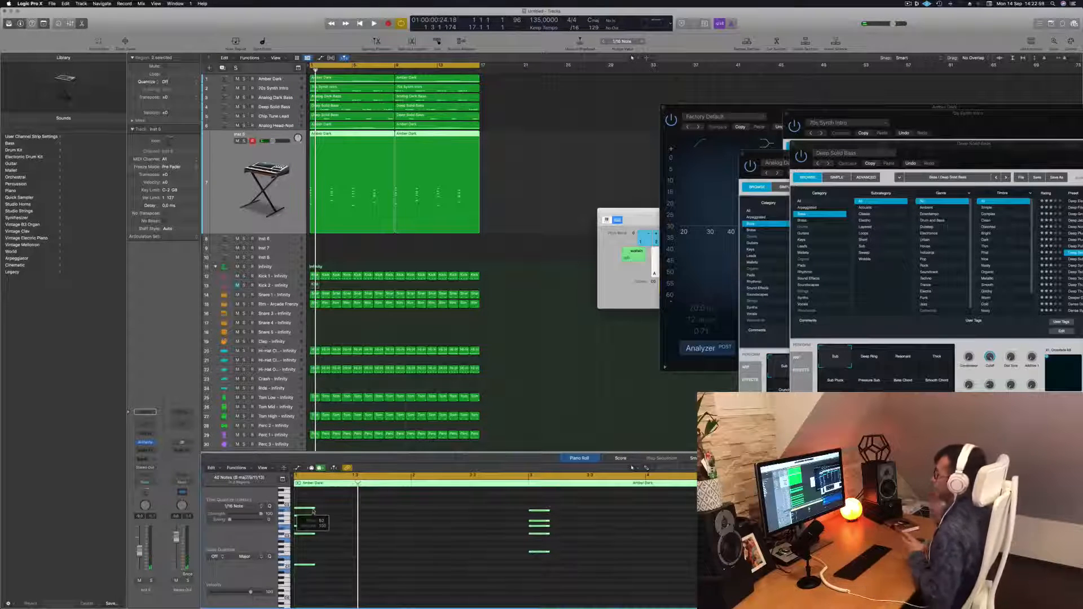
pyautogui.scroll(5, 309, 511)
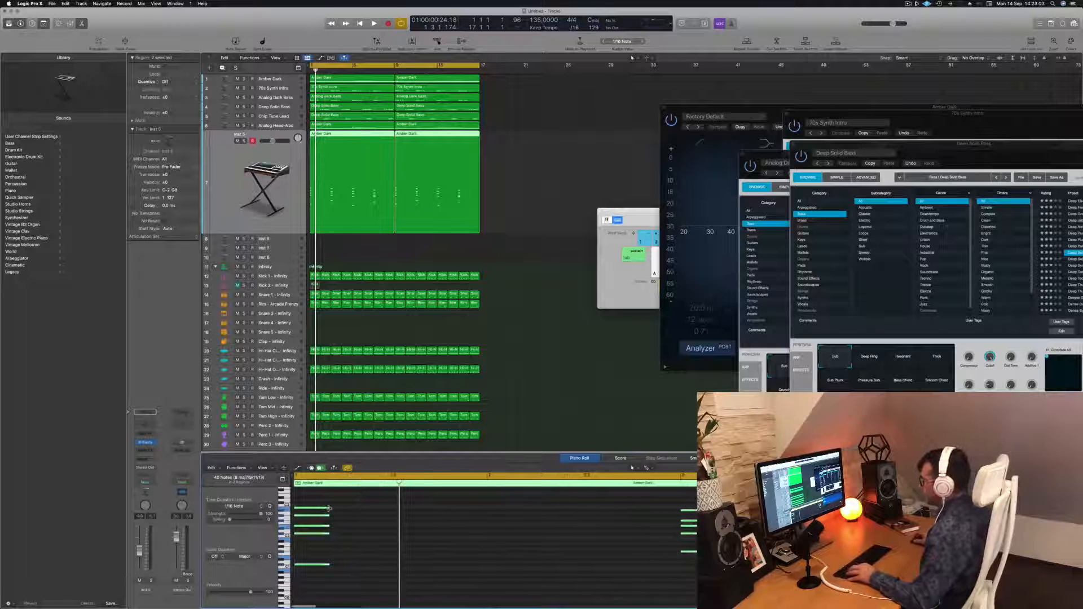
pyautogui.moveTo(315, 509); pyautogui.dragTo(377, 513)
pyautogui.scroll(-5, 377, 515)
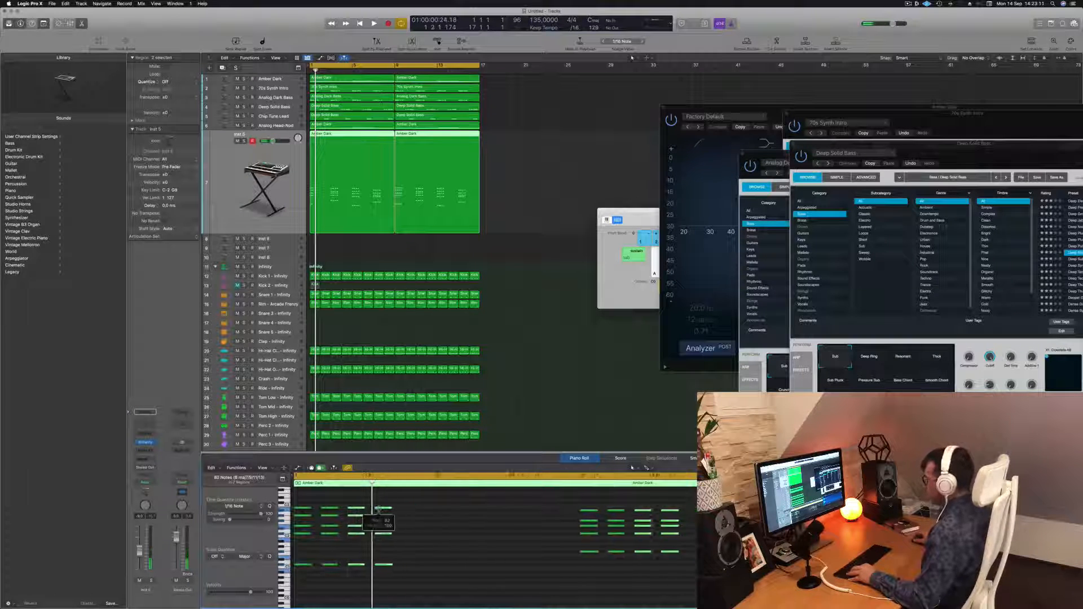
pyautogui.scroll(-3, 377, 514)
# Play back the copied part to listen to the shortened notes.
pyautogui.press('space')
pyautogui.press('space')
pyautogui.click(341, 549)
pyautogui.press('space')
pyautogui.scroll(2, 367, 544)
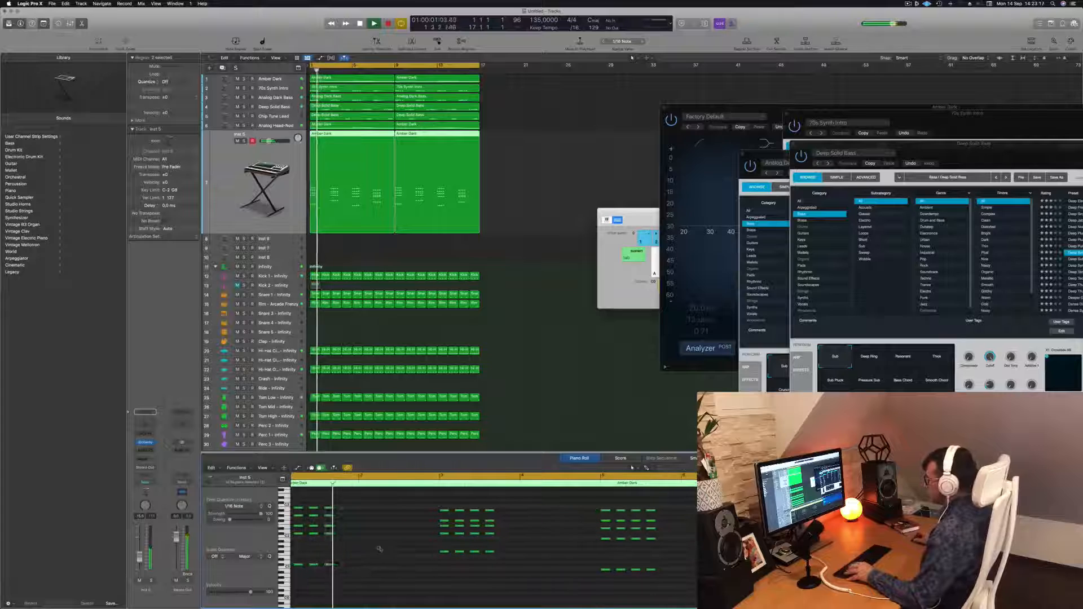
pyautogui.press('space')
pyautogui.press('space')
pyautogui.scroll(-3, 361, 537)
pyautogui.press('space')
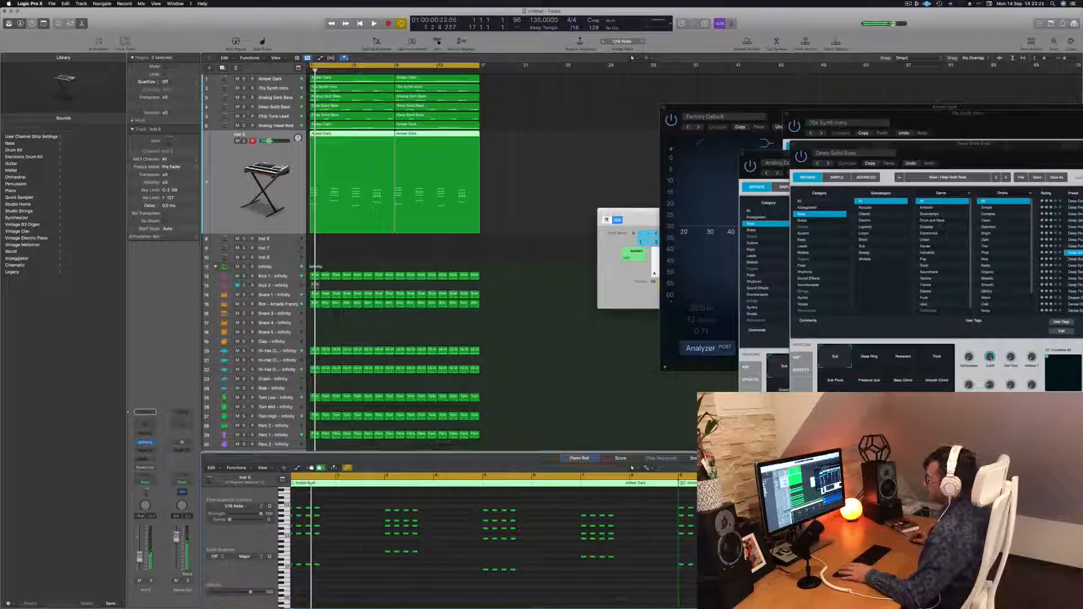
# Open Alchemy on the new track and load the Airy Synth Lead preset from the Leads category.
pyautogui.click(146, 443)
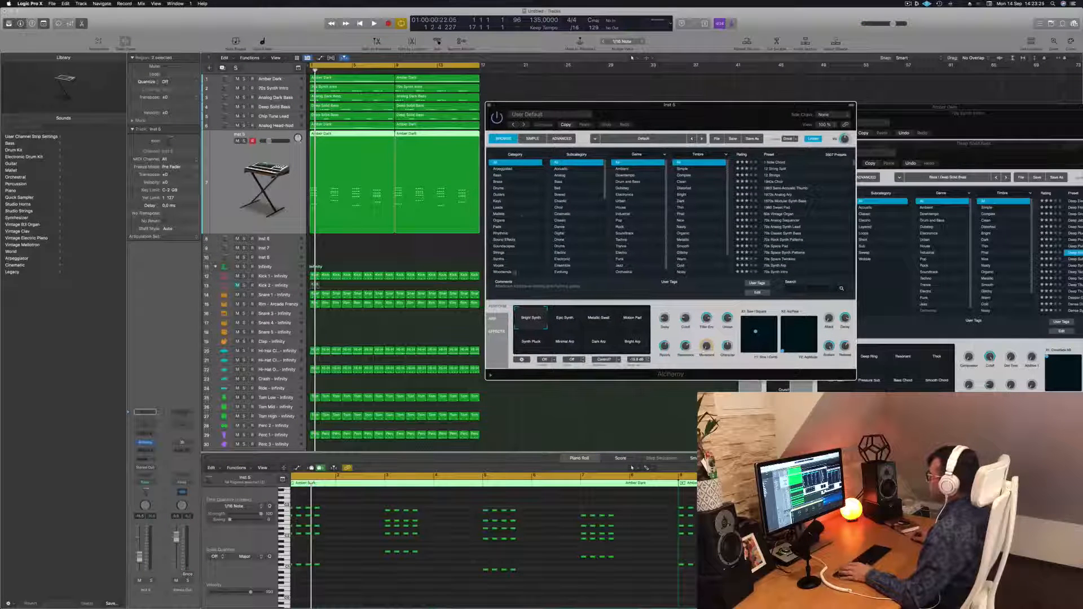
pyautogui.click(499, 208)
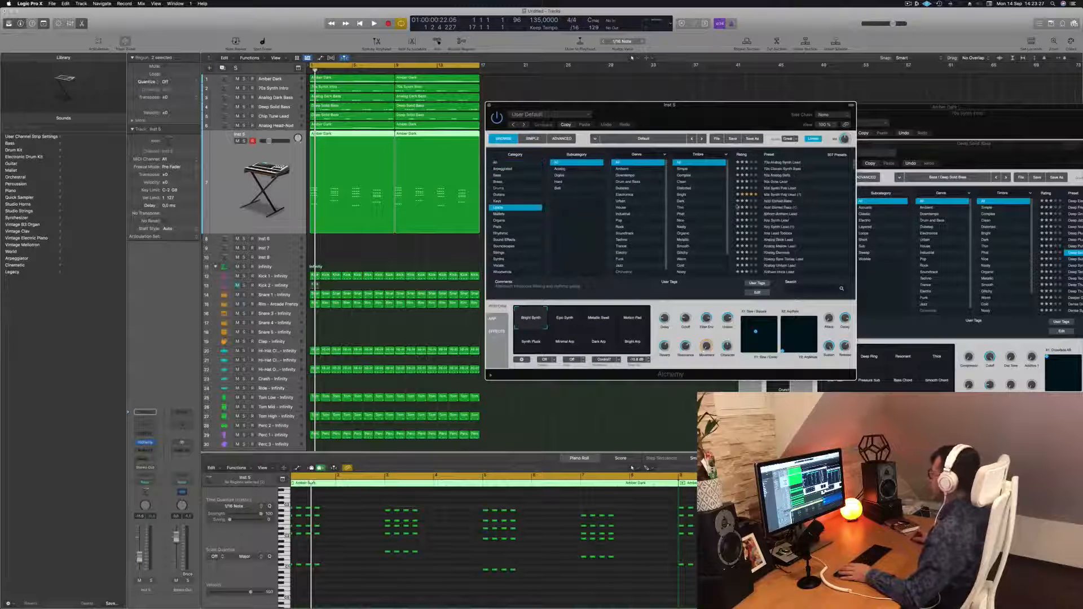
pyautogui.scroll(-1, 801, 214)
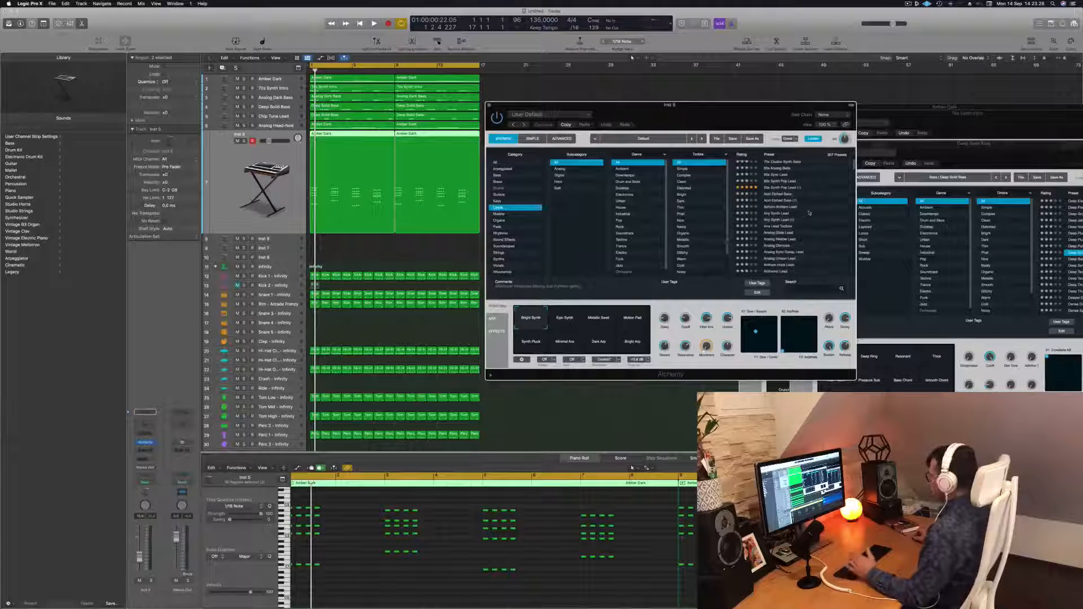
pyautogui.click(778, 214)
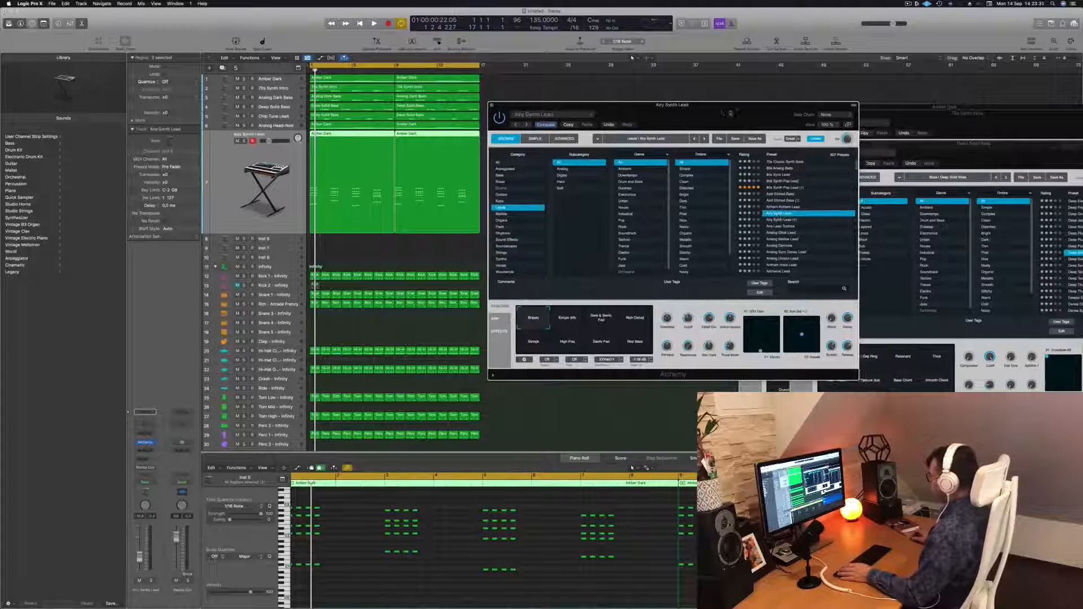
# Try the Airy Synth Lead transform pads during playback, ending on Breezy.
pyautogui.click(266, 186)
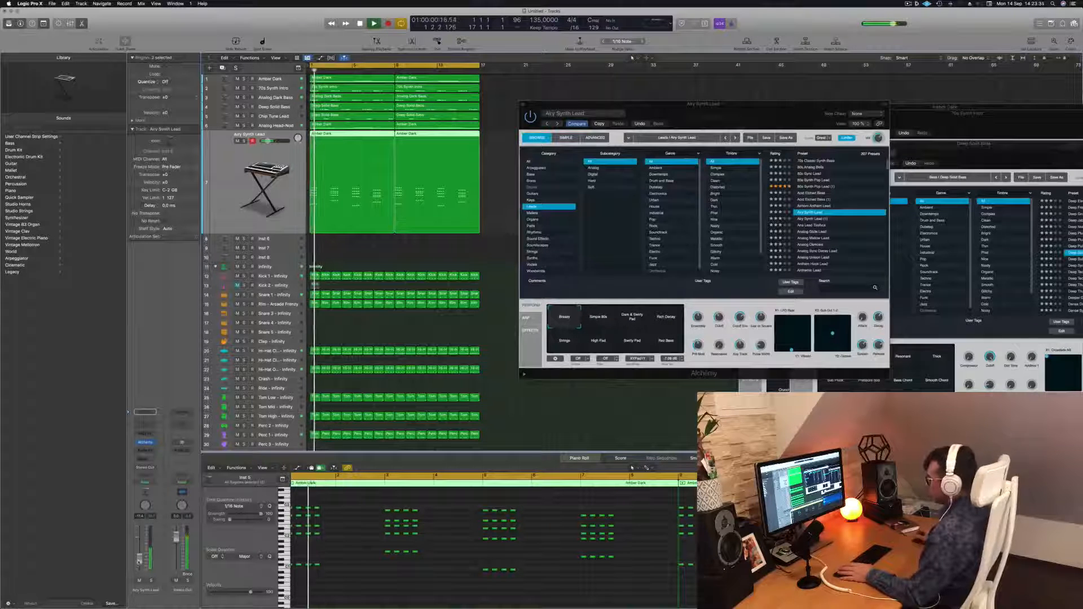
pyautogui.moveTo(751, 105); pyautogui.dragTo(721, 86)
pyautogui.press('space')
pyautogui.press('space')
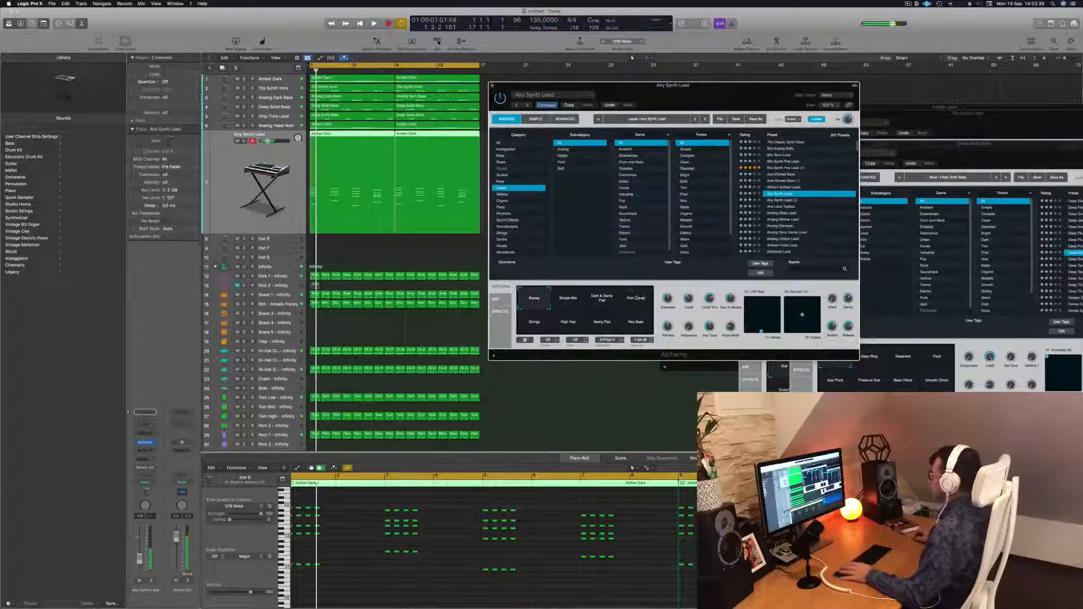
pyautogui.click(568, 302)
pyautogui.click(606, 301)
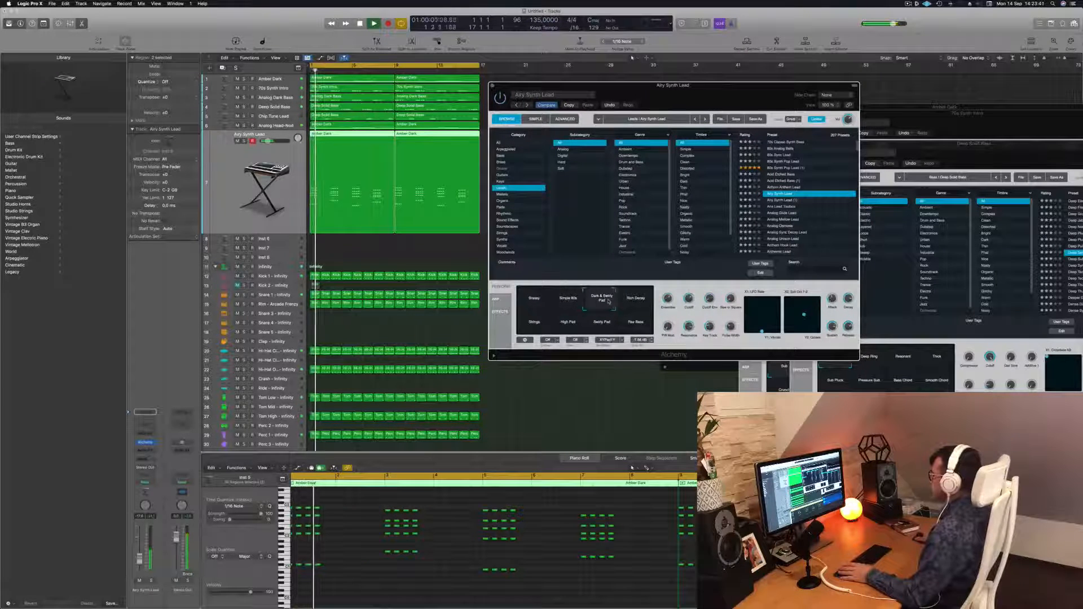
pyautogui.press('space')
pyautogui.press('space')
pyautogui.click(649, 302)
pyautogui.click(530, 333)
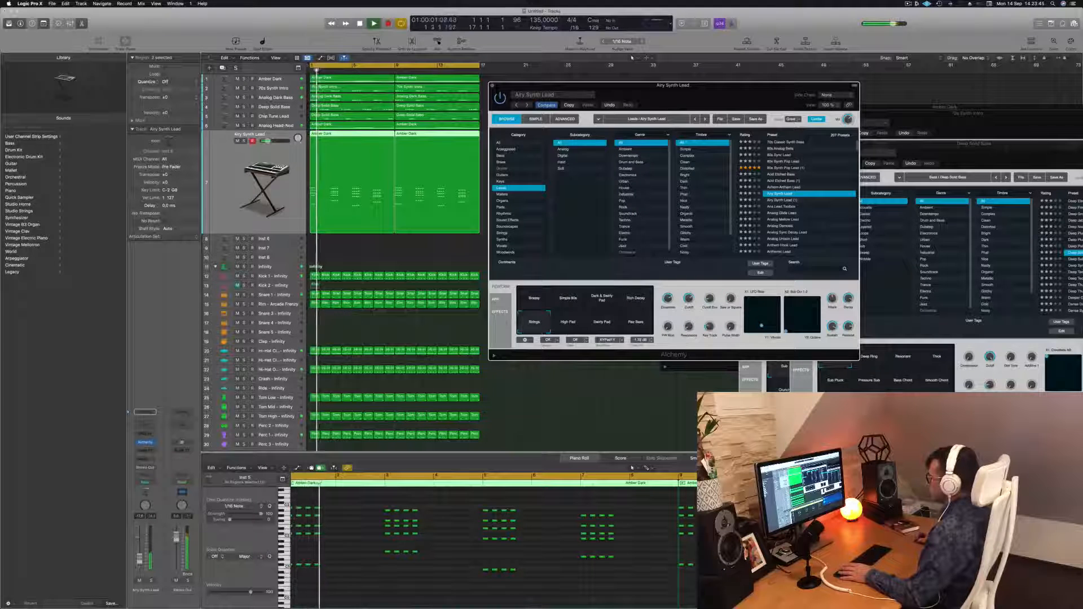
pyautogui.press('space')
pyautogui.press('space')
pyautogui.click(567, 328)
pyautogui.click(602, 327)
pyautogui.click(632, 326)
pyautogui.click(536, 303)
pyautogui.press('space')
pyautogui.press('space')
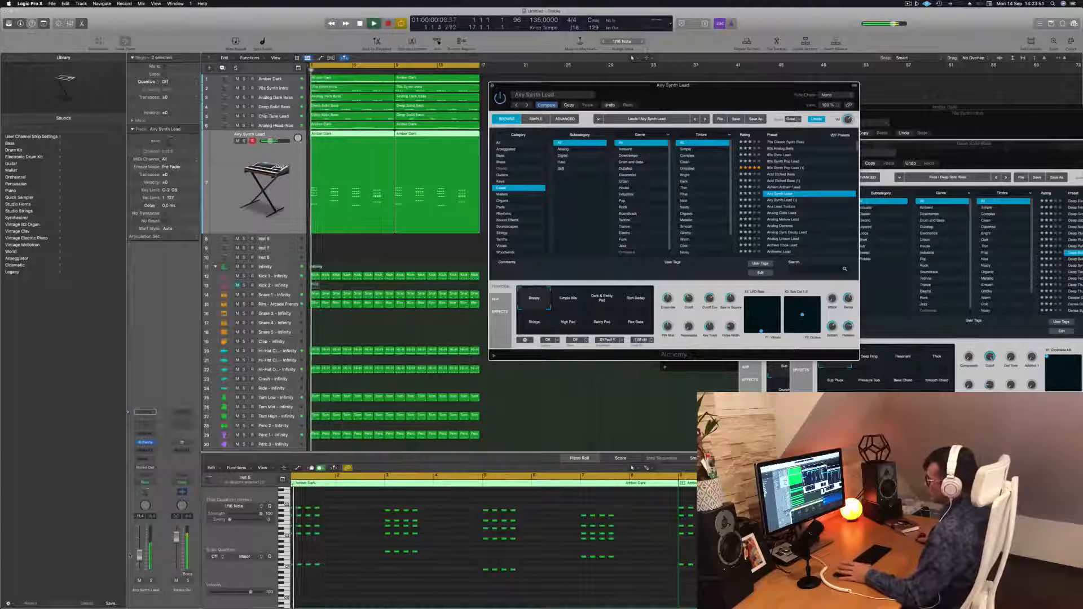
# Select the lead track's region and lengthen its first group of notes in the piano roll.
pyautogui.moveTo(140, 560); pyautogui.dragTo(140, 560)
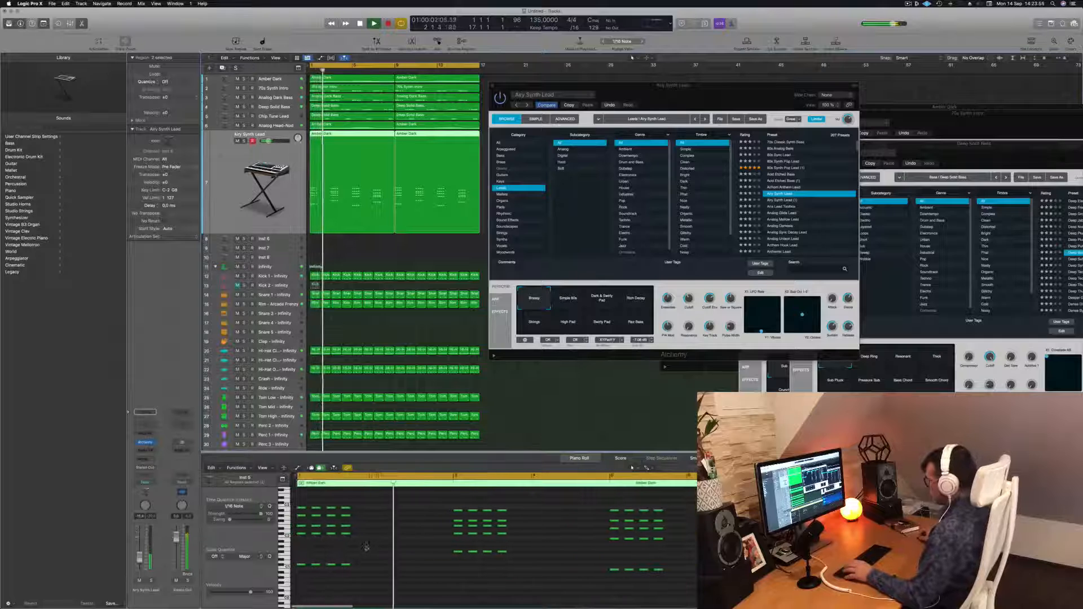
pyautogui.press('space')
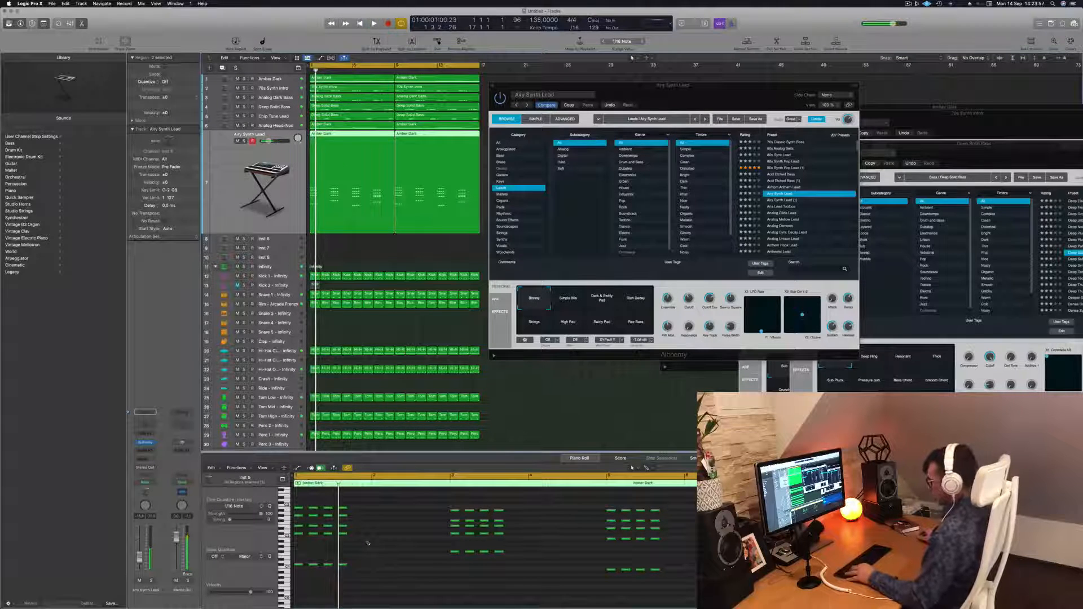
pyautogui.press('super+a')
pyautogui.click(357, 247)
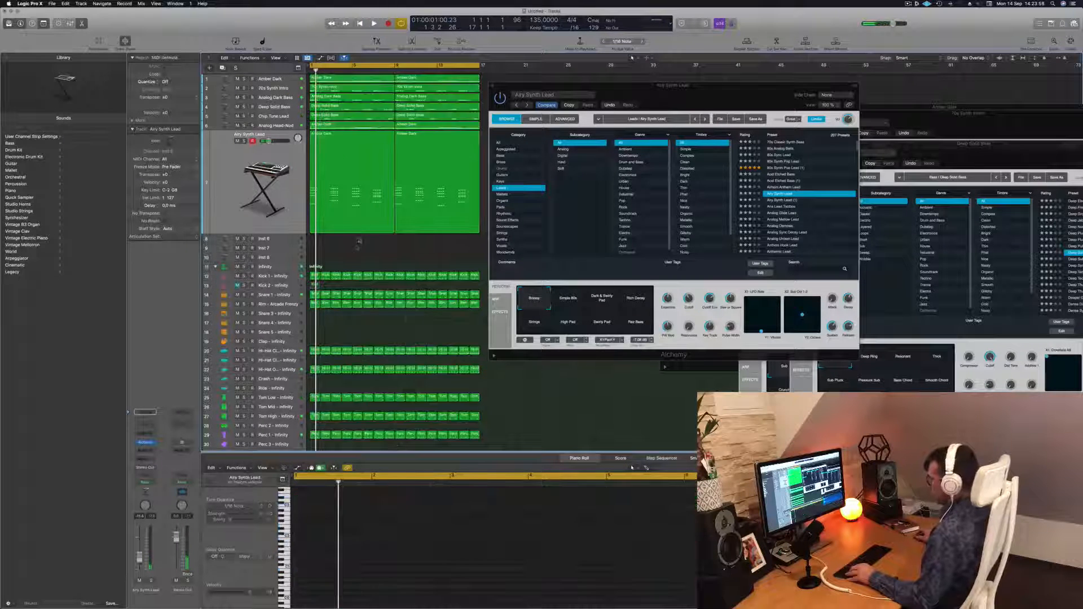
pyautogui.click(359, 142)
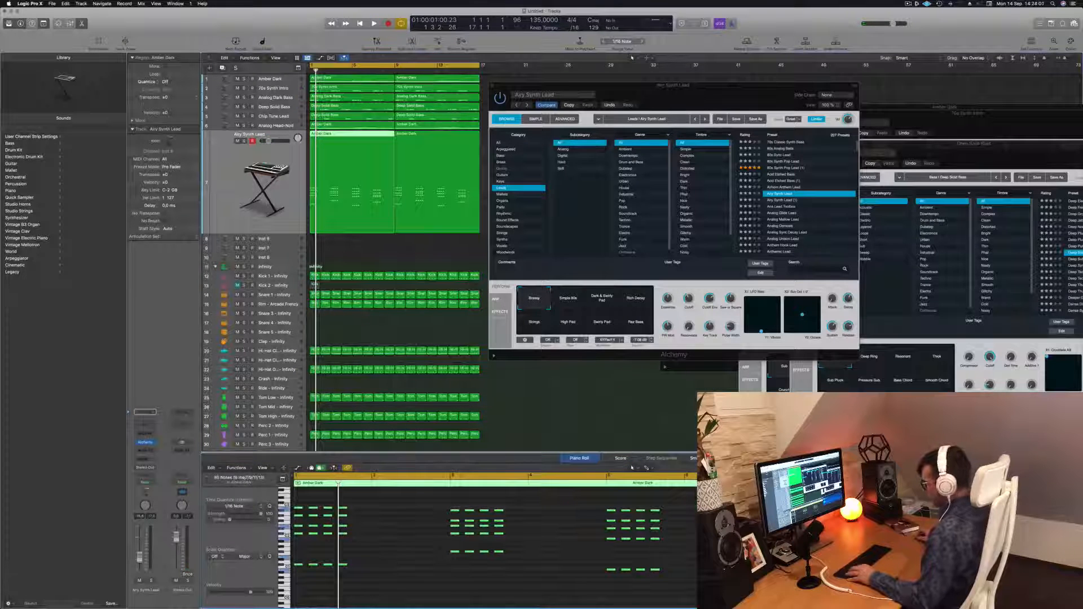
pyautogui.moveTo(301, 513); pyautogui.dragTo(329, 513)
pyautogui.click(323, 495)
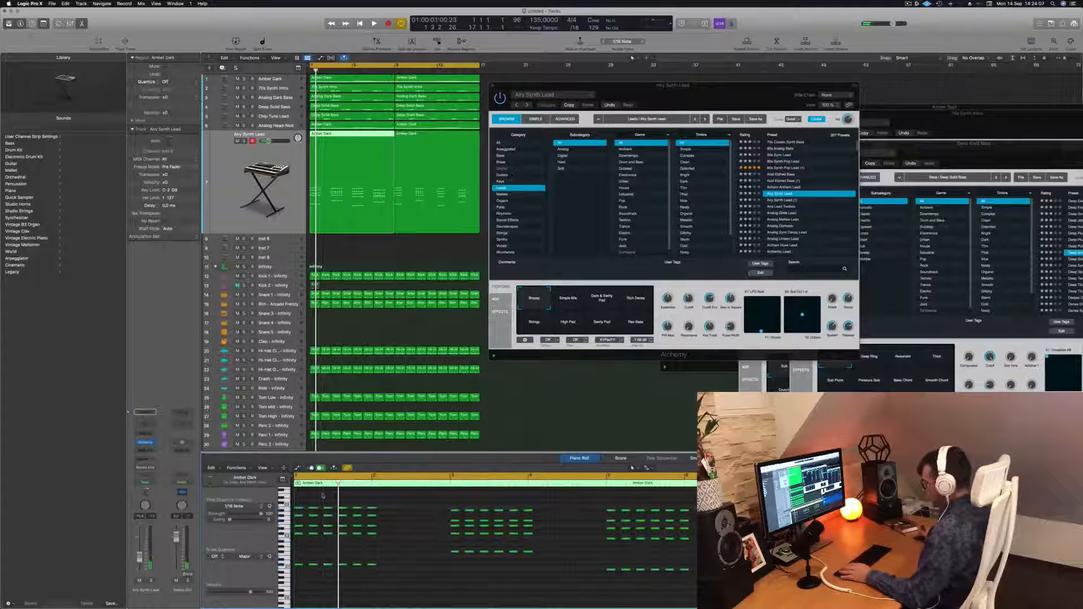
pyautogui.press('space')
pyautogui.press('super+Left')
# Delete a group of surplus notes from the lead region in the piano roll and select the remaining note groups.
pyautogui.moveTo(363, 501); pyautogui.dragTo(348, 575)
pyautogui.press('Delete')
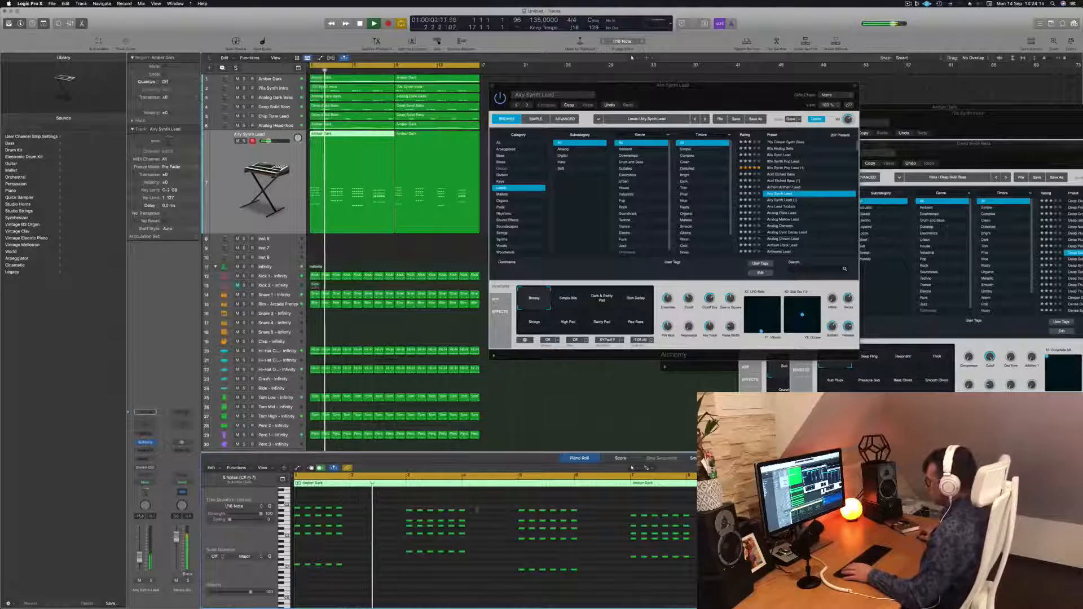
pyautogui.moveTo(482, 502); pyautogui.dragTo(461, 566)
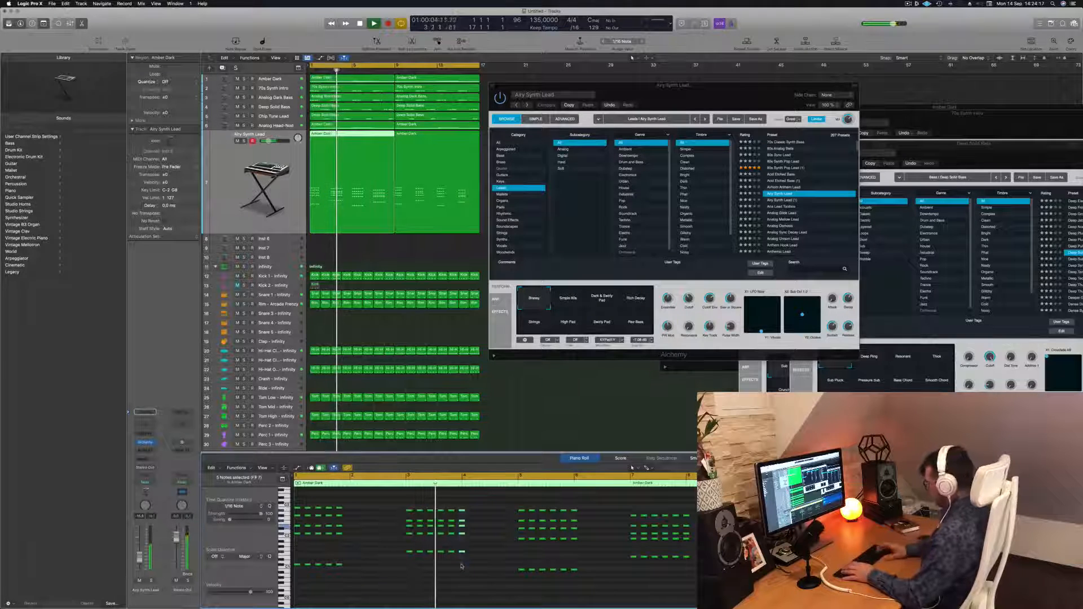
pyautogui.moveTo(602, 507); pyautogui.dragTo(574, 576)
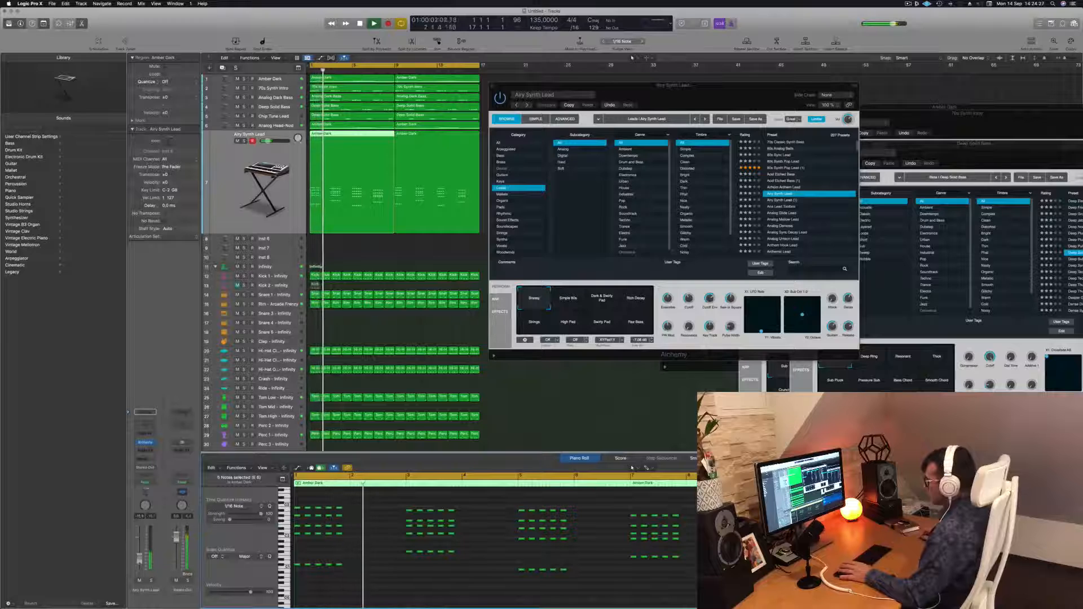
# Audition other Leads presets during playback: Arp Lead Toolbox, Analog Mellow Lead, Analog Sync Decay Lead and Anthemic Sync Lead.
pyautogui.moveTo(728, 104); pyautogui.dragTo(605, 114)
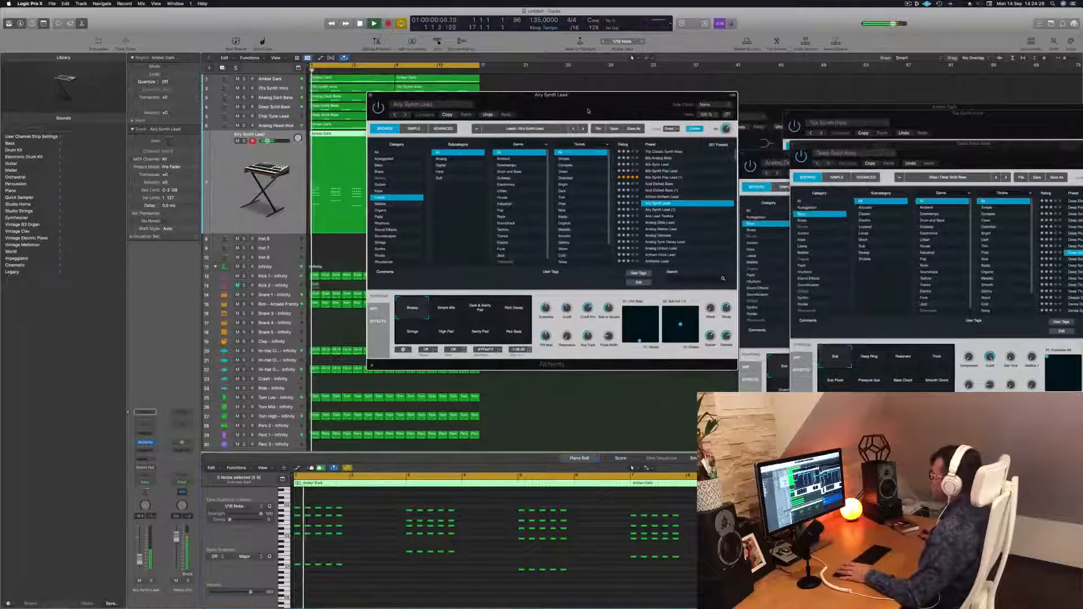
pyautogui.click(667, 216)
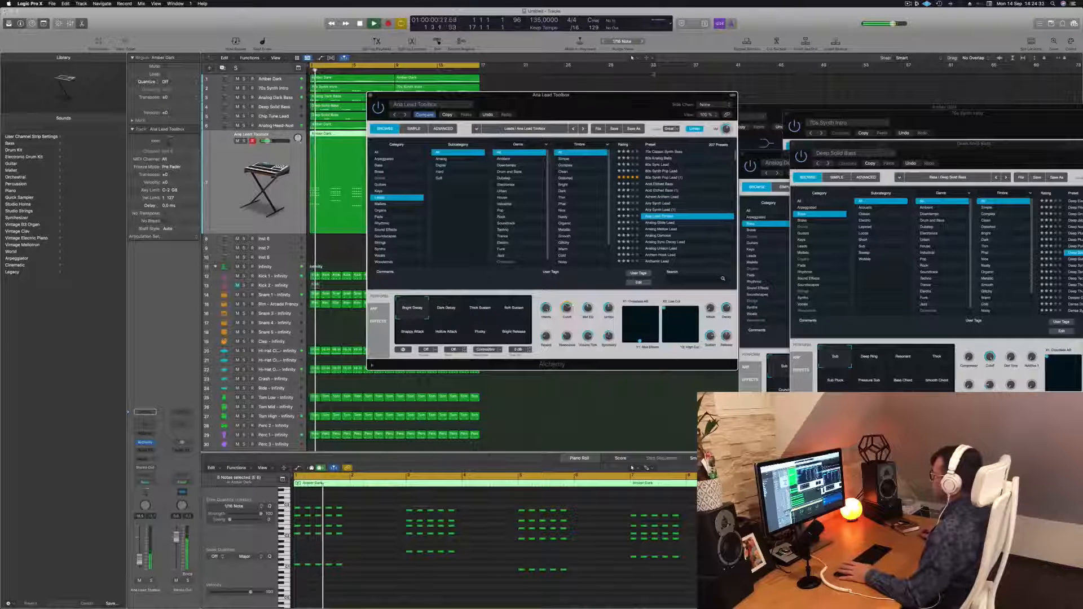
pyautogui.moveTo(621, 98); pyautogui.dragTo(674, 51)
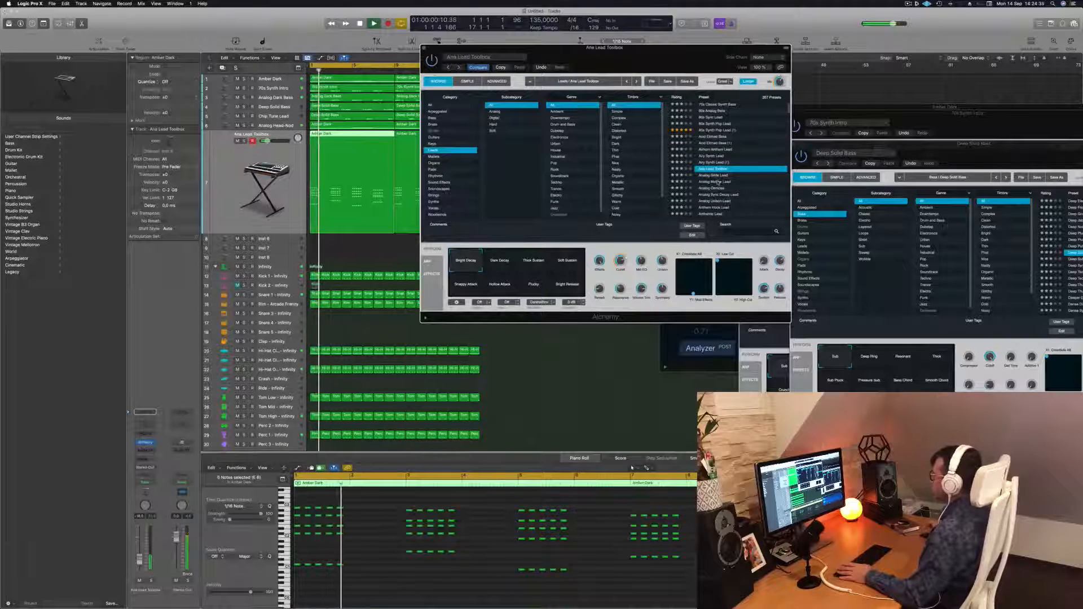
pyautogui.click(716, 182)
pyautogui.scroll(-2, 643, 176)
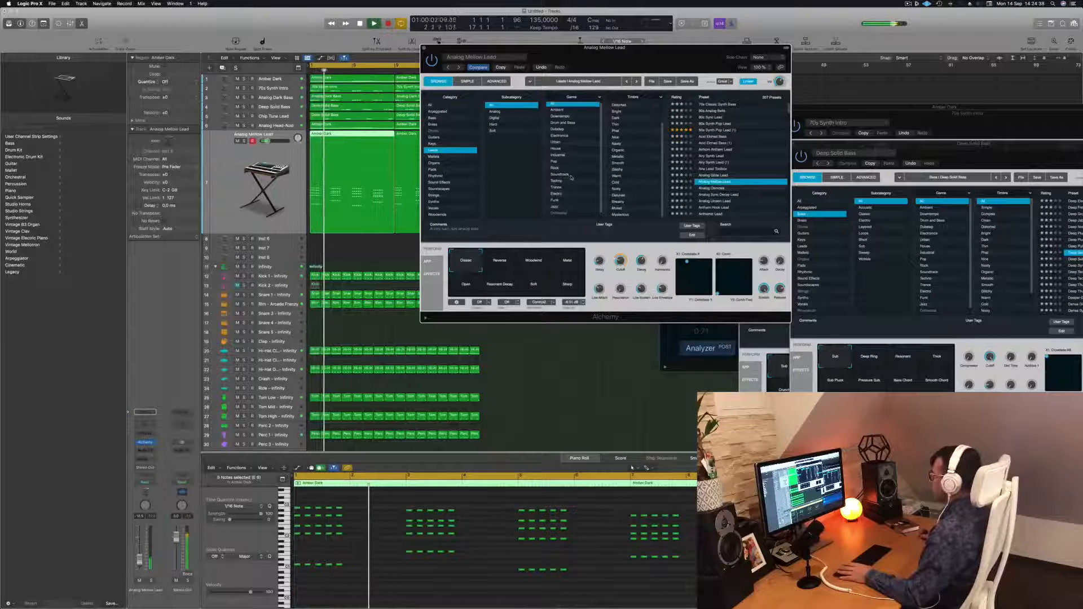
pyautogui.scroll(-1, 574, 176)
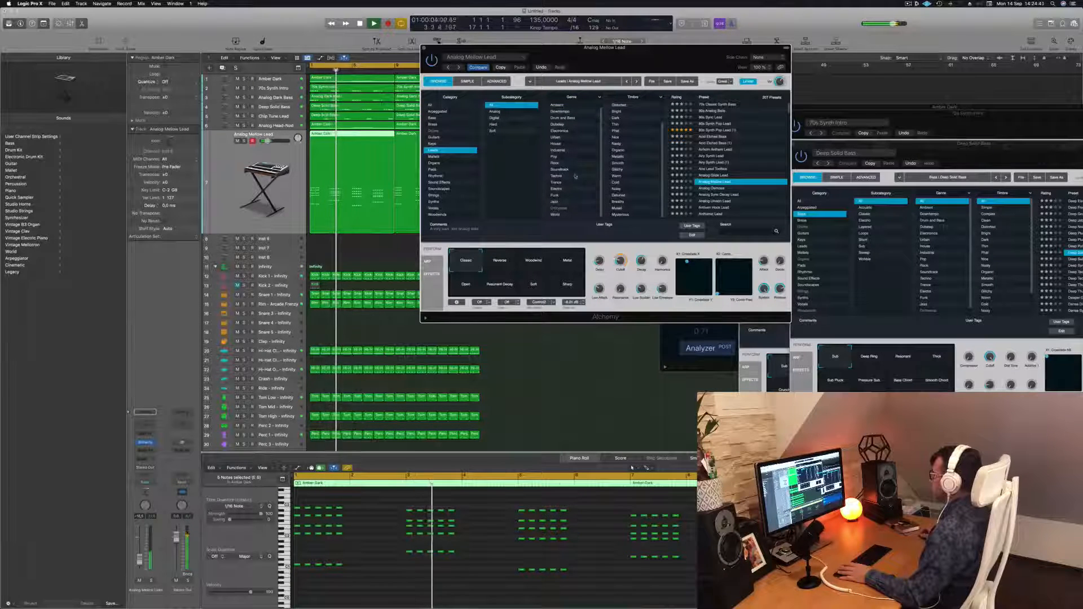
pyautogui.scroll(2, 643, 171)
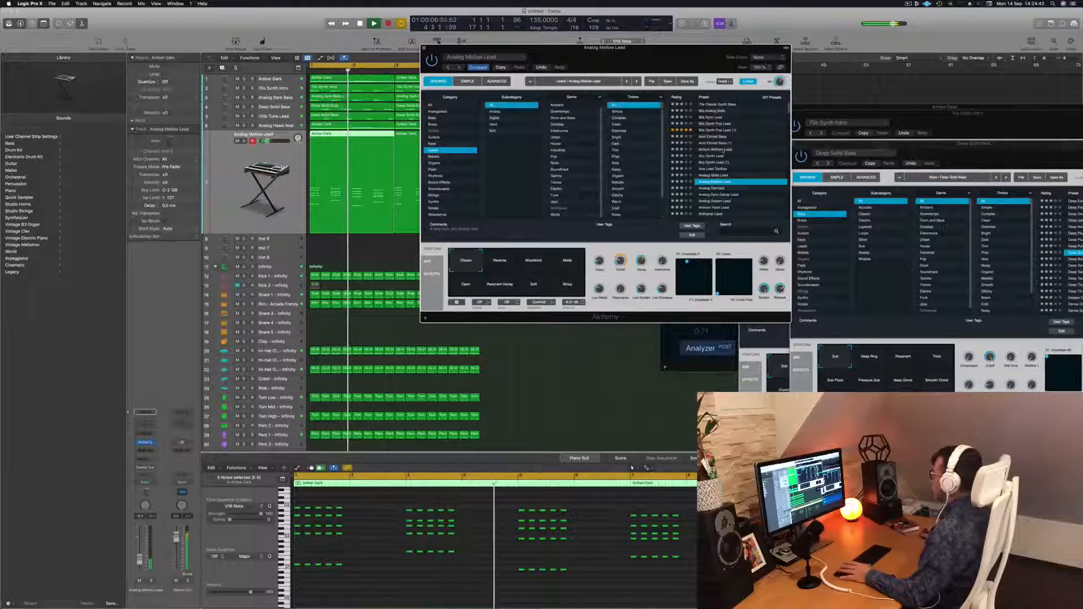
pyautogui.scroll(-2, 714, 172)
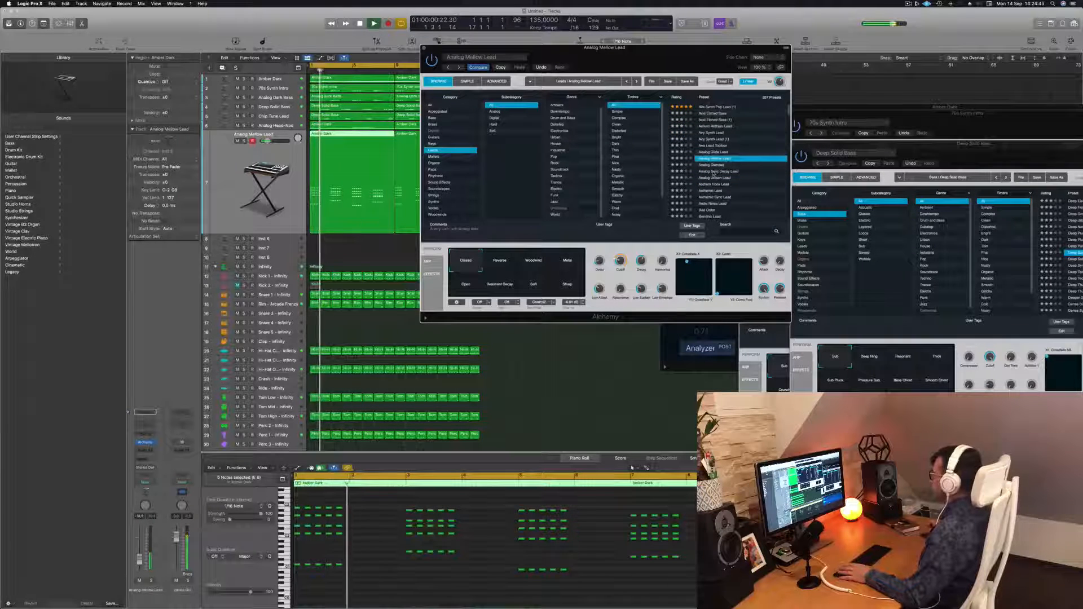
pyautogui.click(714, 171)
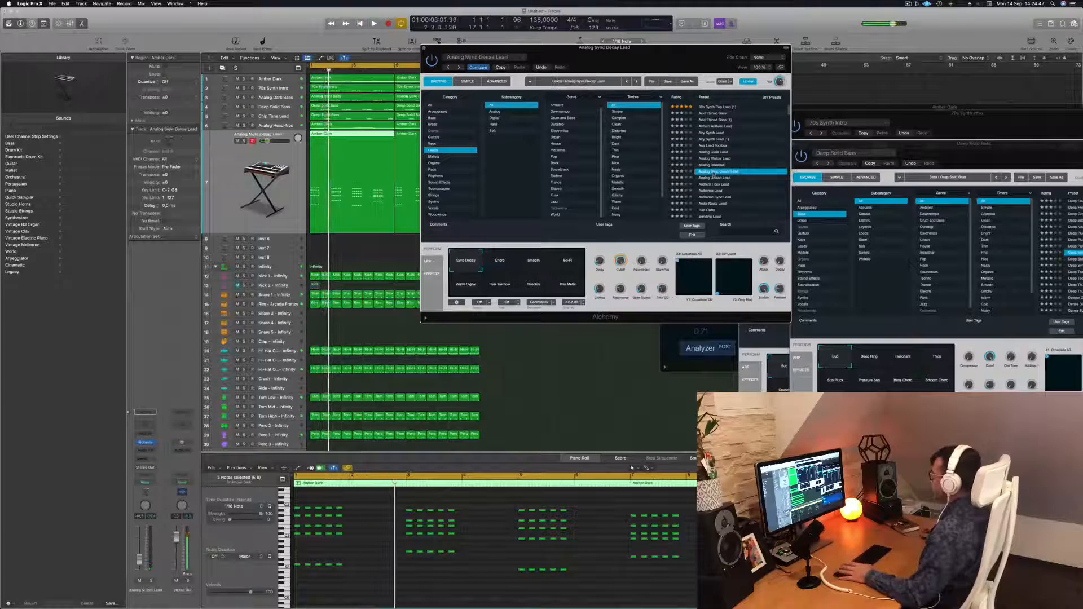
pyautogui.scroll(-2, 717, 169)
pyautogui.press('space')
pyautogui.click(717, 162)
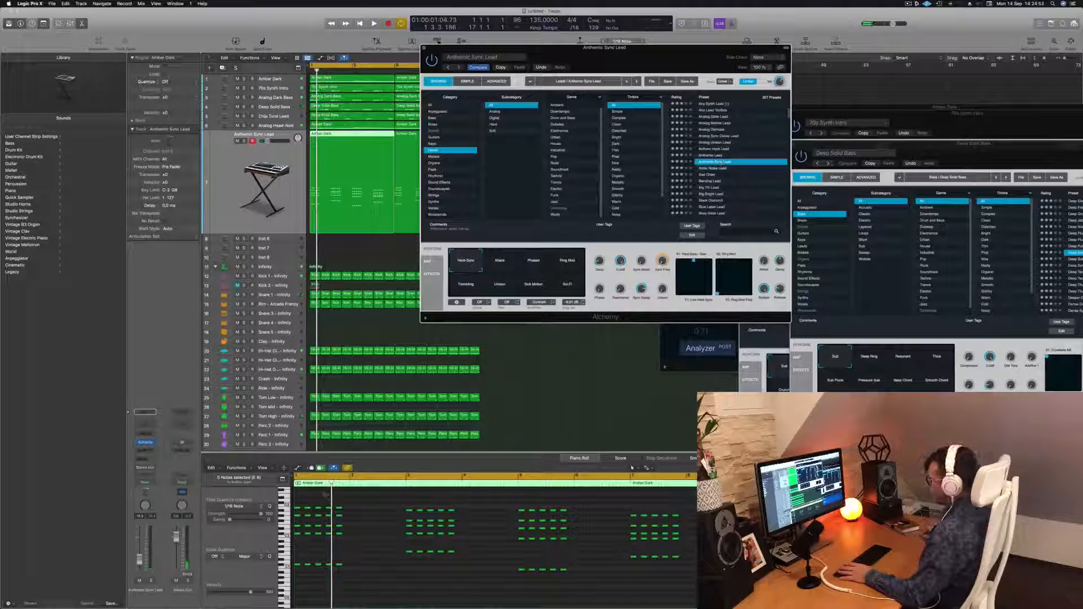
pyautogui.press('space')
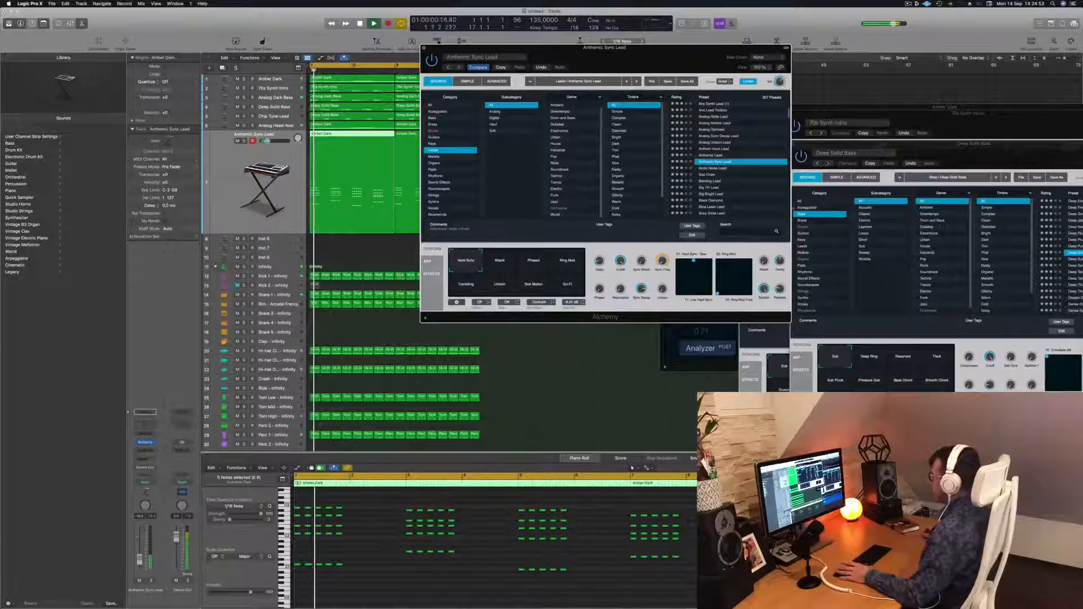
# Audition Bad Order and several Keys presets, then load Airy Synth Lead again.
pyautogui.click(708, 175)
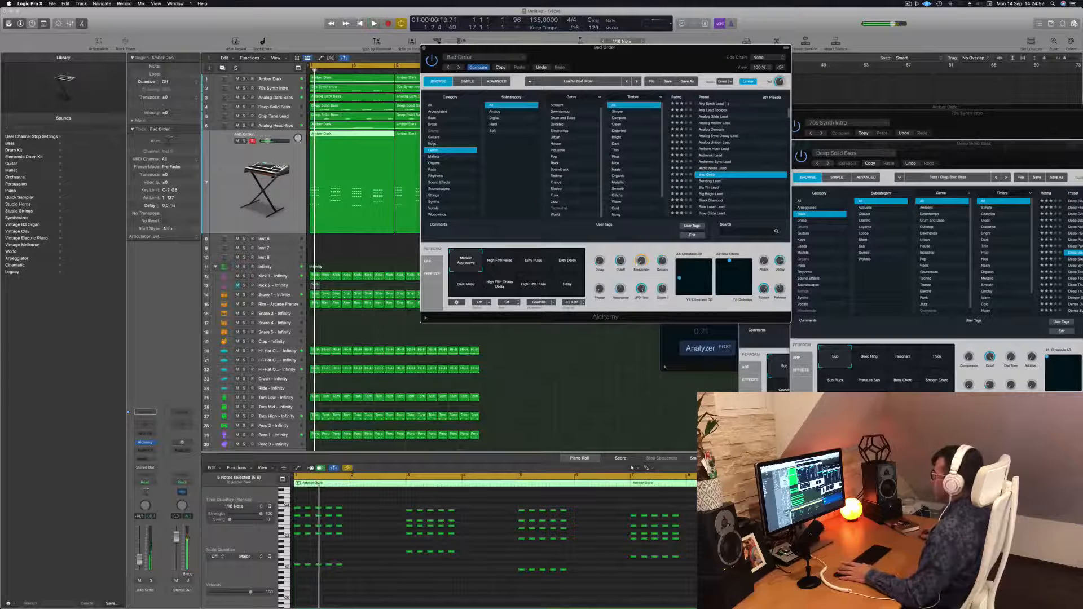
pyautogui.click(431, 143)
pyautogui.scroll(3, 716, 121)
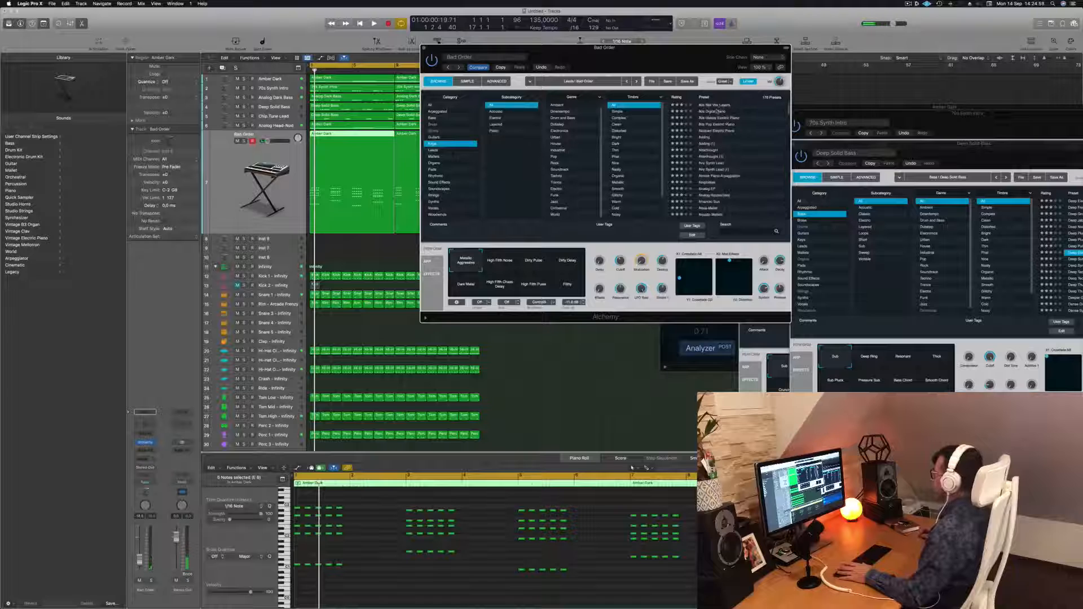
pyautogui.click(714, 105)
pyautogui.press('space')
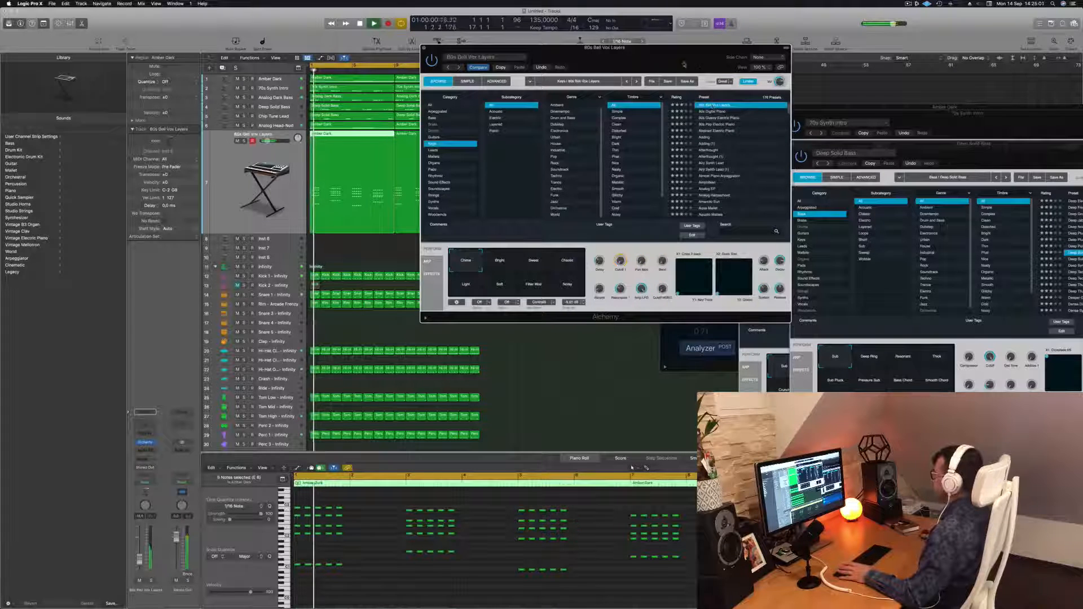
pyautogui.moveTo(690, 68); pyautogui.dragTo(730, 54)
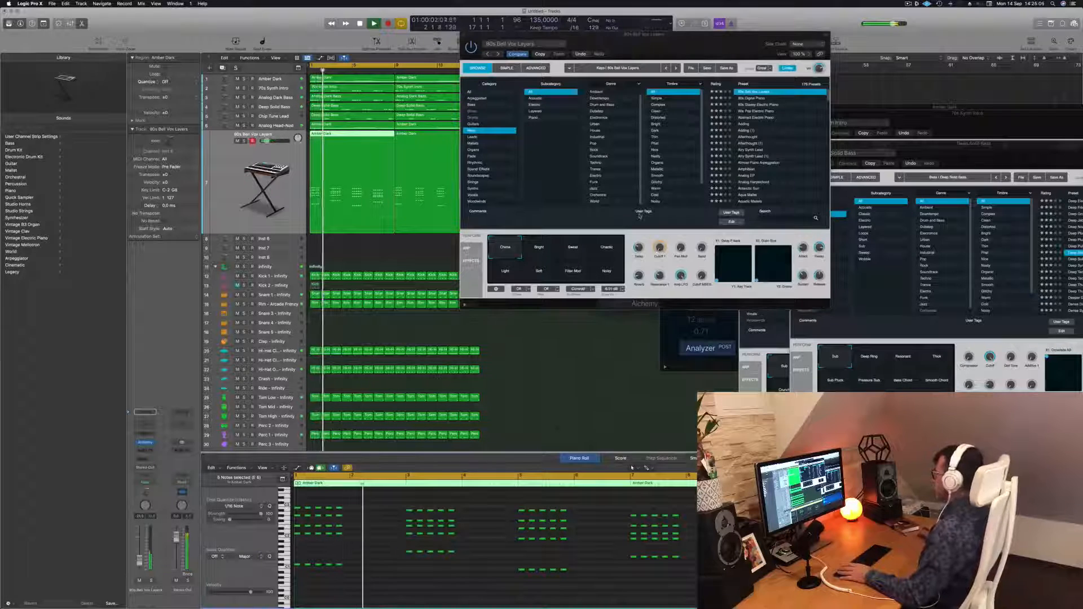
pyautogui.moveTo(677, 34); pyautogui.dragTo(628, 138)
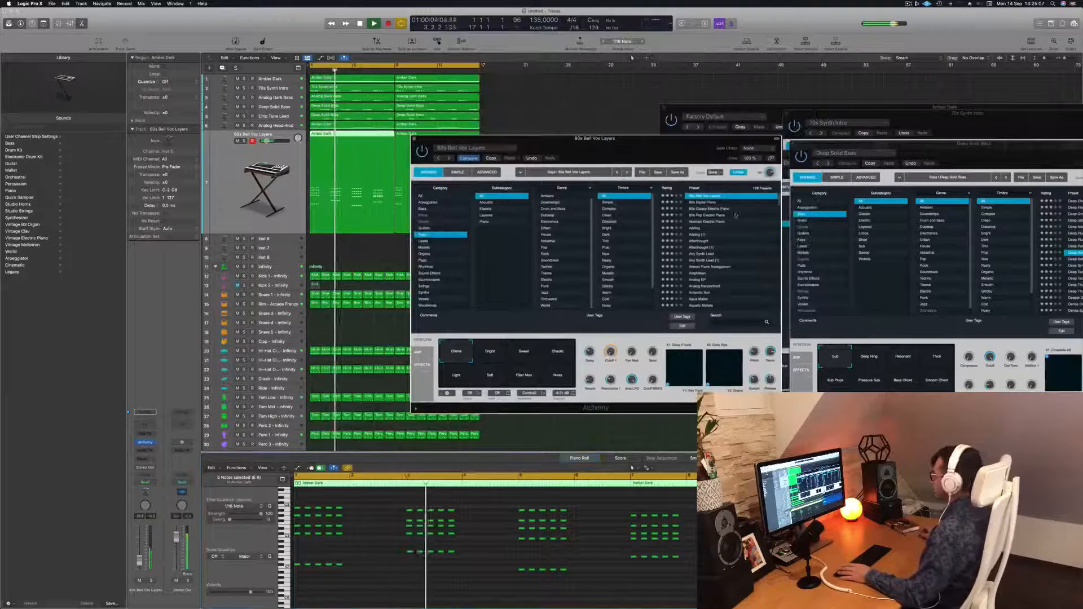
pyautogui.click(710, 209)
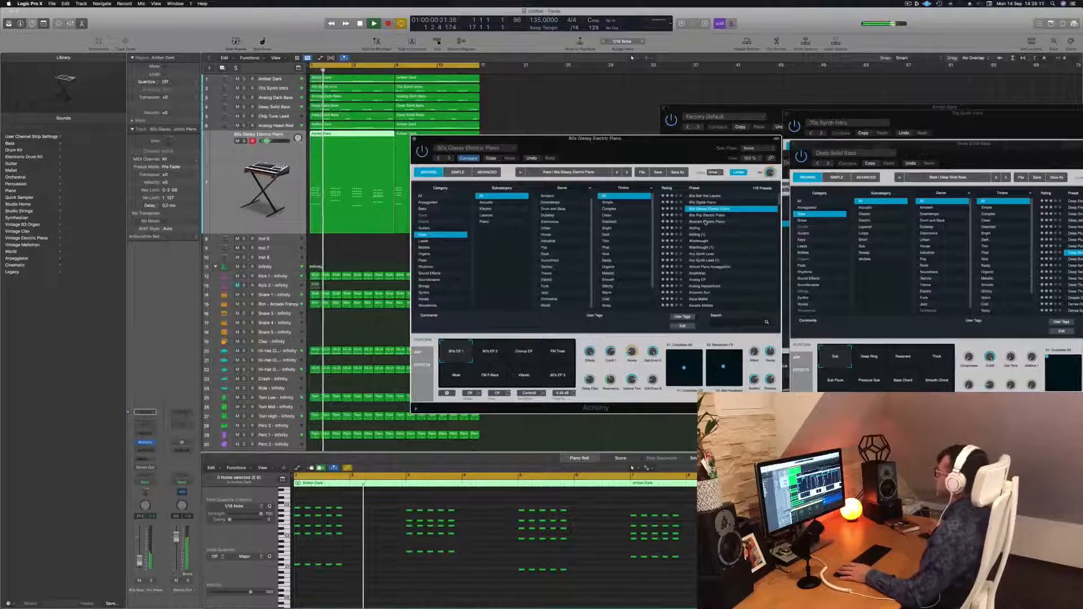
pyautogui.click(705, 222)
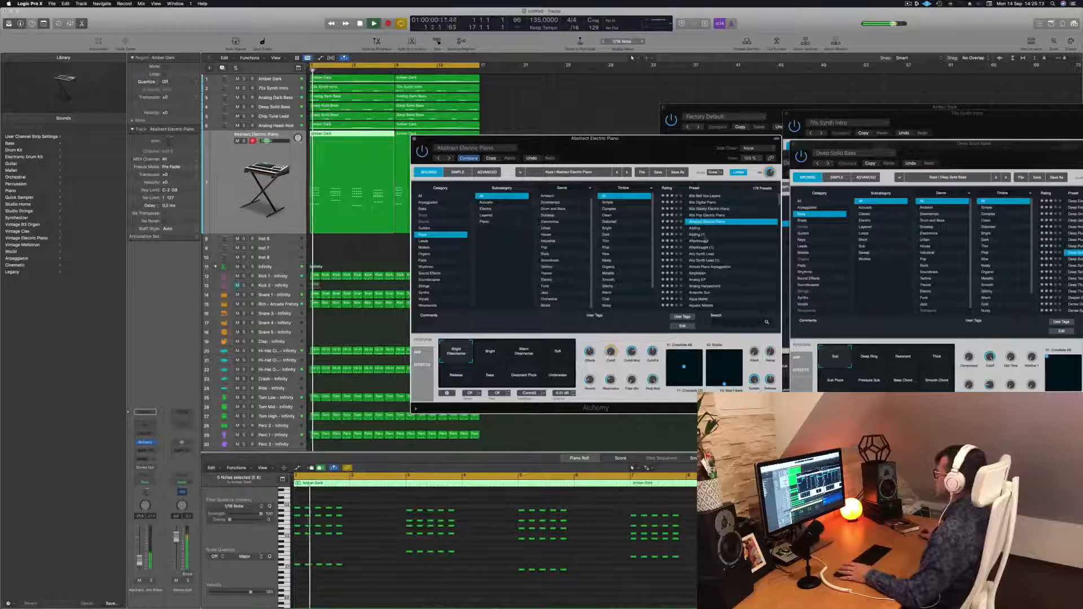
pyautogui.click(696, 234)
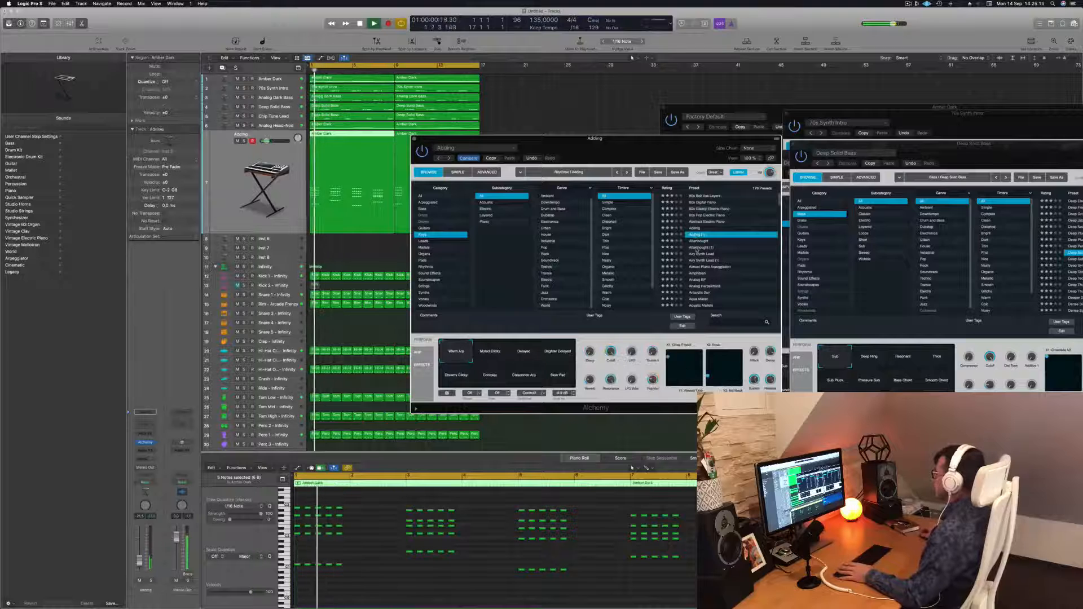
pyautogui.click(697, 248)
pyautogui.click(701, 254)
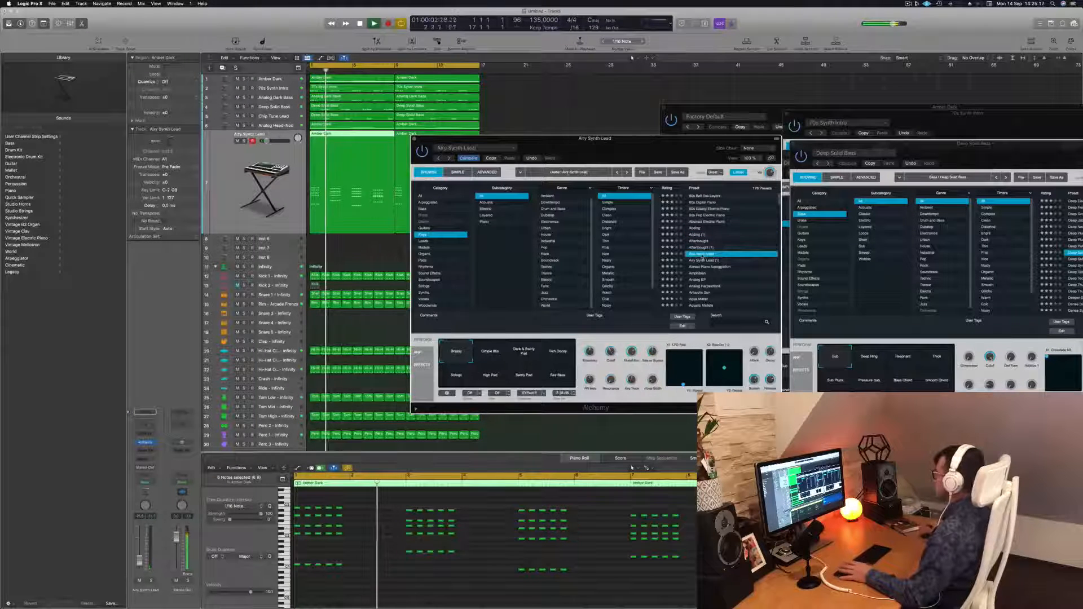
pyautogui.moveTo(632, 133); pyautogui.dragTo(696, 72)
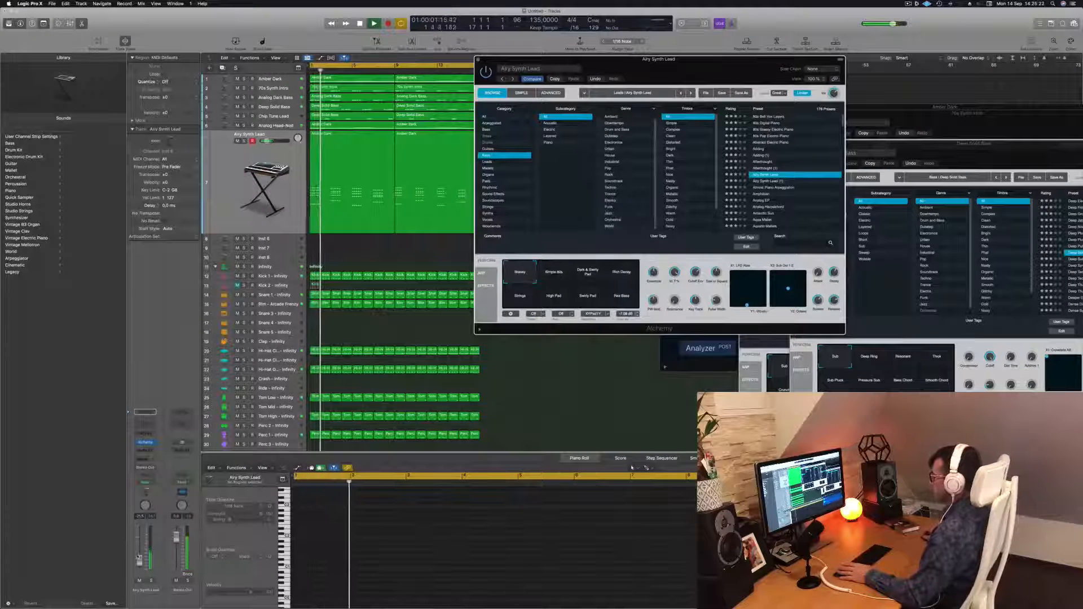
# Audition the Airy Synth Lead transform pads again during playback and settle back on Breezy.
pyautogui.click(581, 277)
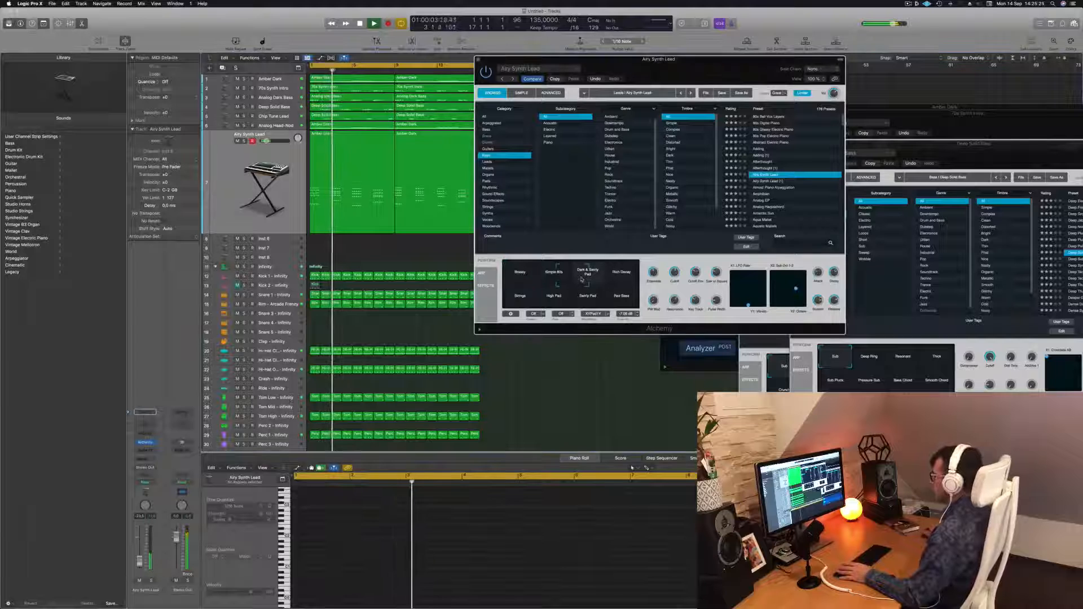
pyautogui.click(511, 305)
pyautogui.press('space')
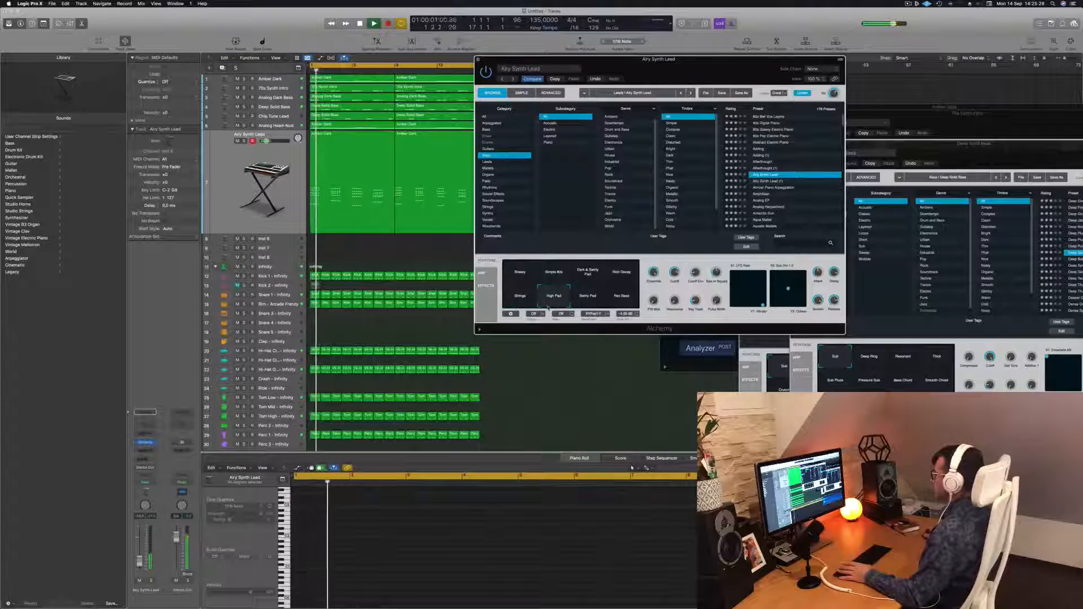
pyautogui.click(588, 297)
pyautogui.click(626, 298)
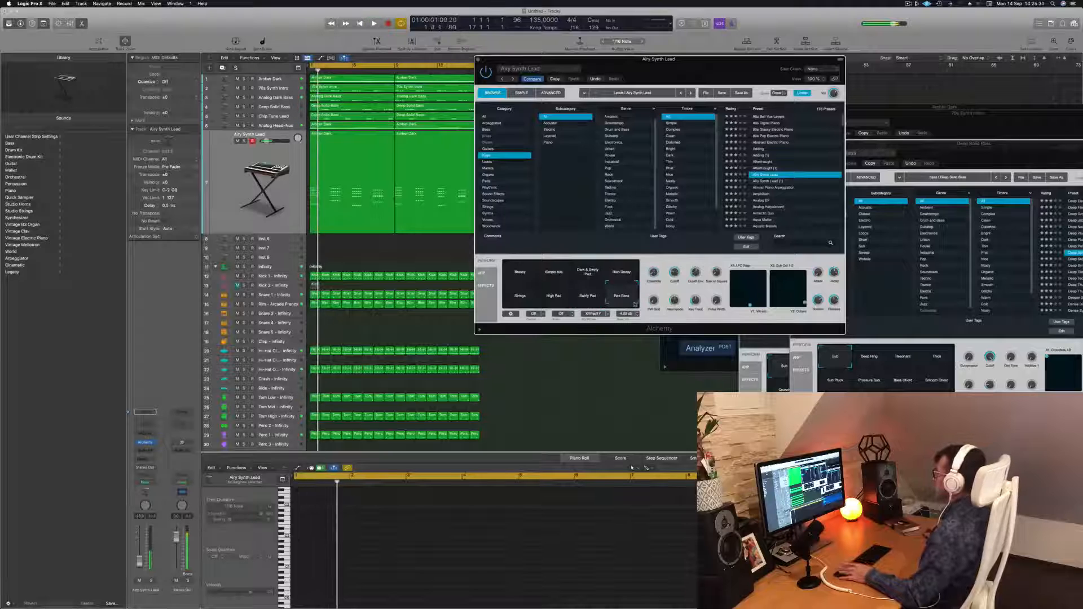
pyautogui.click(628, 267)
pyautogui.press('space')
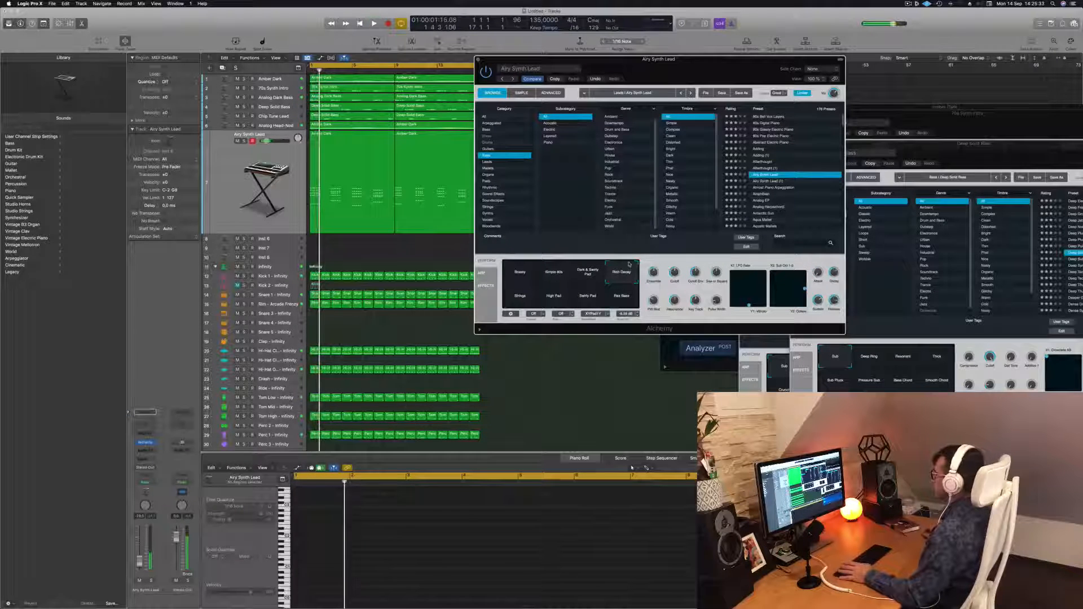
pyautogui.click(531, 273)
pyautogui.press('space')
pyautogui.scroll(-3, 804, 155)
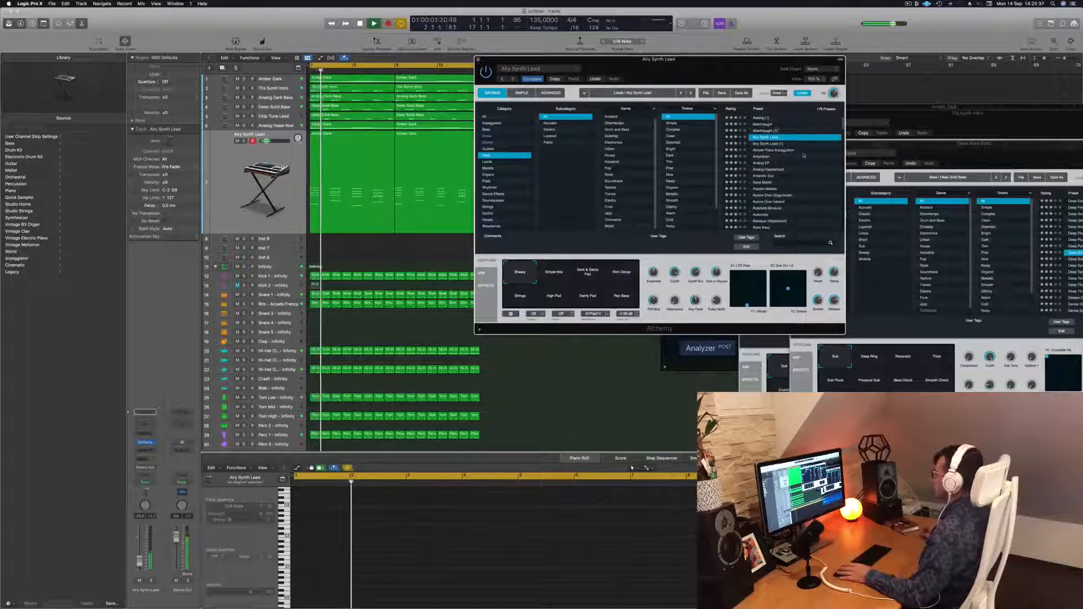
pyautogui.moveTo(701, 68); pyautogui.dragTo(719, 69)
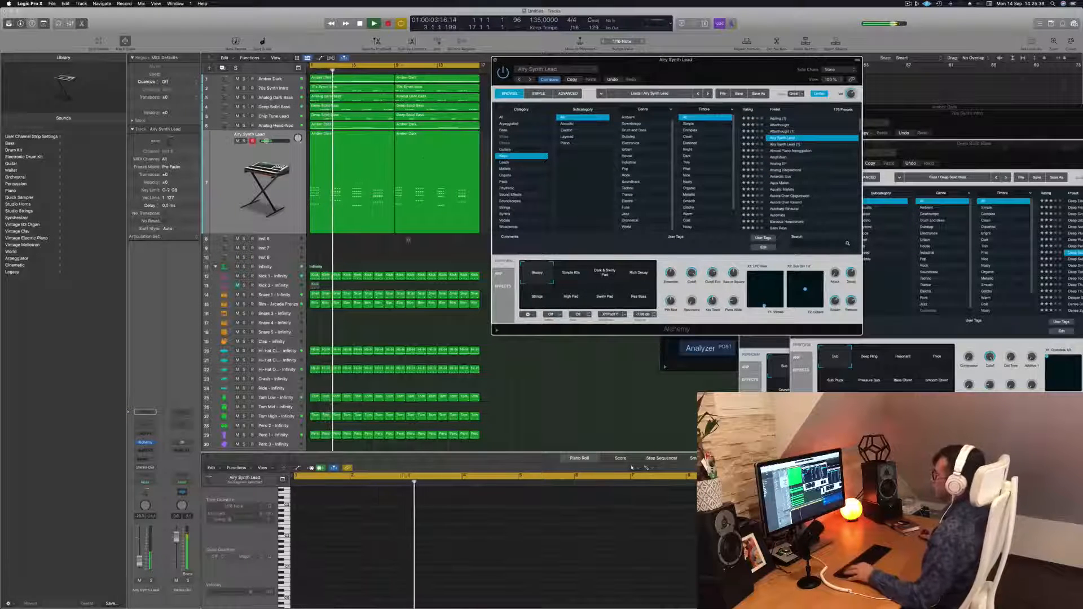
# Close the Alchemy window, play the project briefly and open the Musical Typing keyboard, moving it aside.
pyautogui.press('super+w')
pyautogui.click(286, 195)
pyautogui.press('space')
pyautogui.press('space')
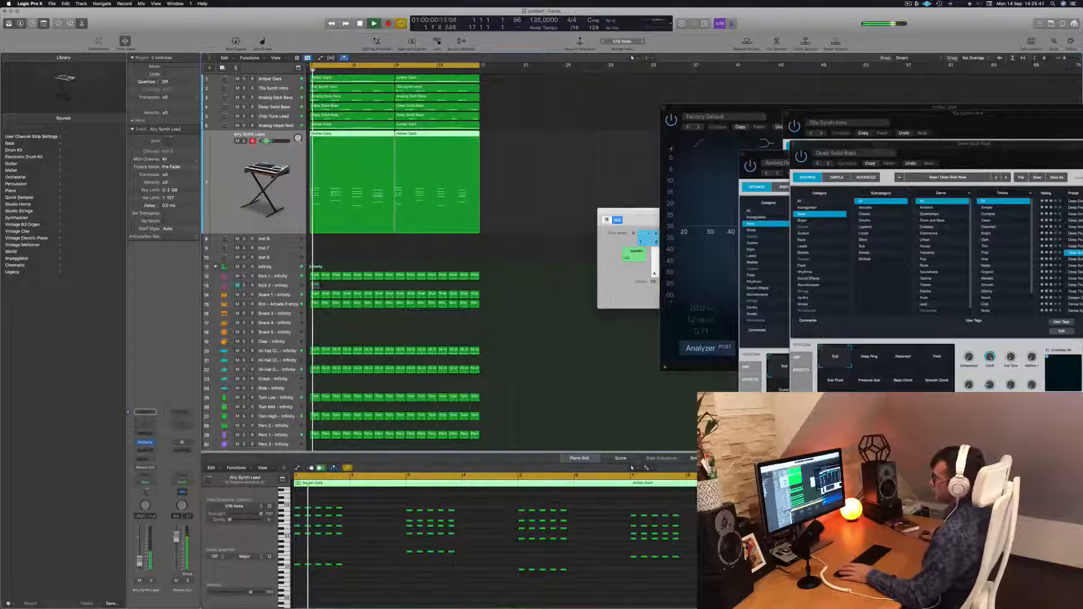
pyautogui.press('super+k')
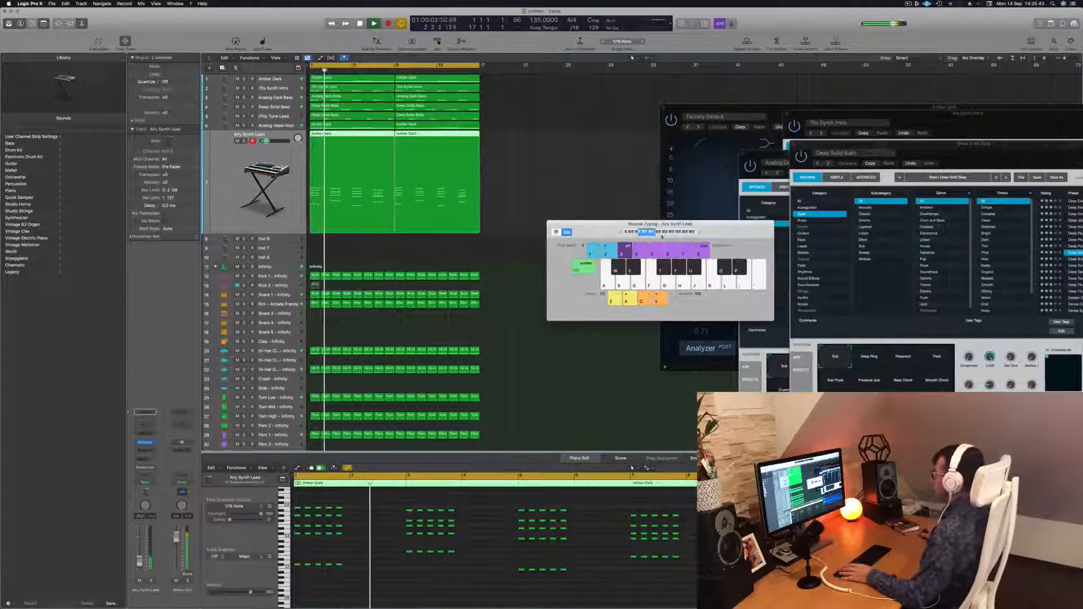
pyautogui.moveTo(661, 224); pyautogui.dragTo(872, 281)
# Select the Airy Synth Lead track and add a new software instrument track below it.
pyautogui.click(488, 257)
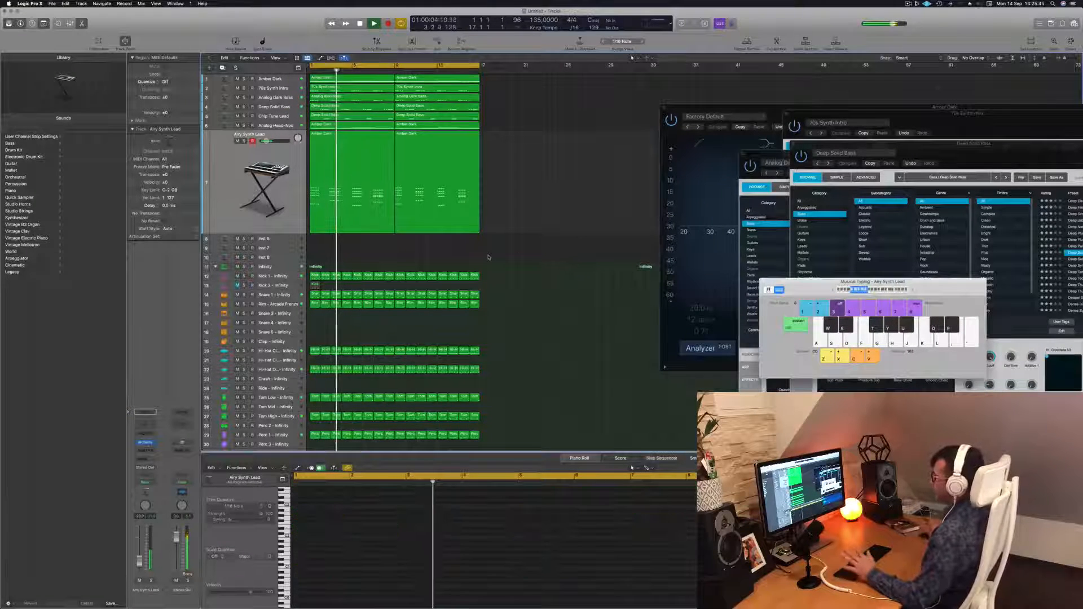
pyautogui.scroll(2, 566, 203)
pyautogui.scroll(-2, 567, 204)
pyautogui.scroll(-1, 567, 204)
pyautogui.scroll(2, 558, 205)
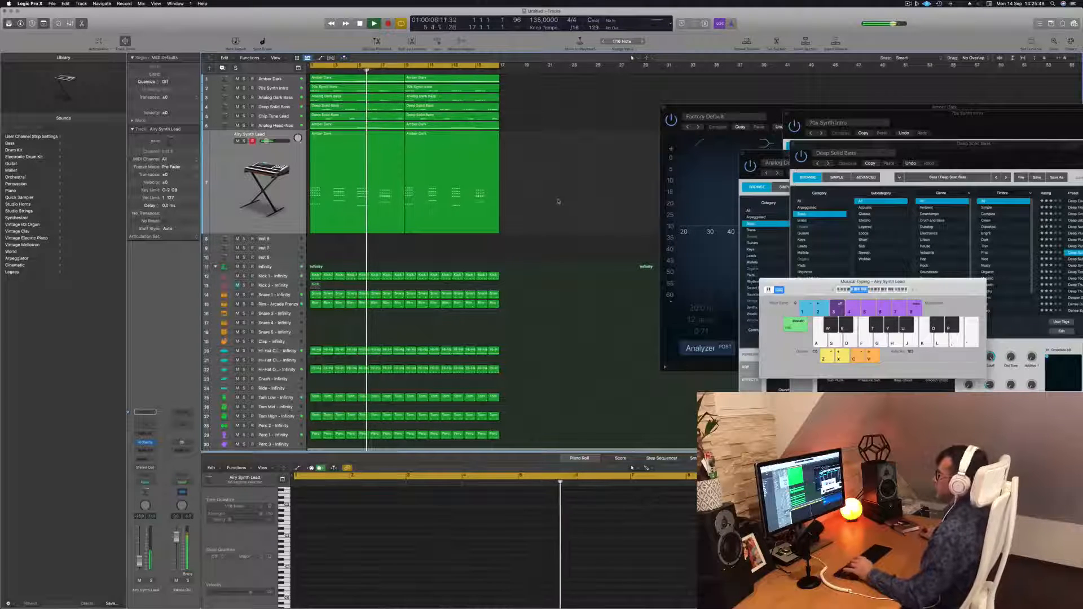
pyautogui.click(249, 224)
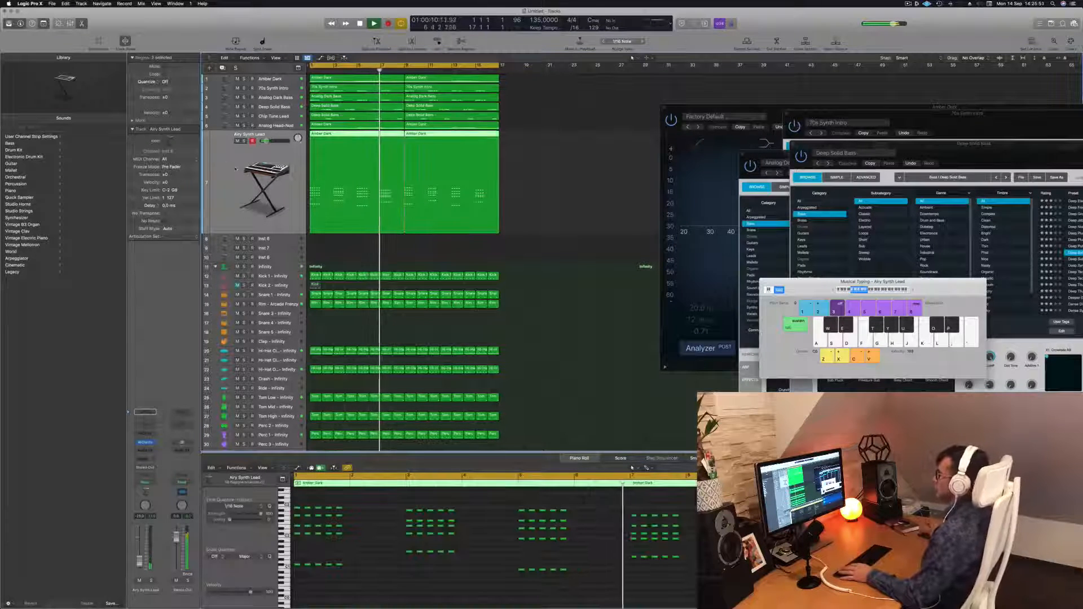
pyautogui.press('Return')
pyautogui.press('alt+super+s')
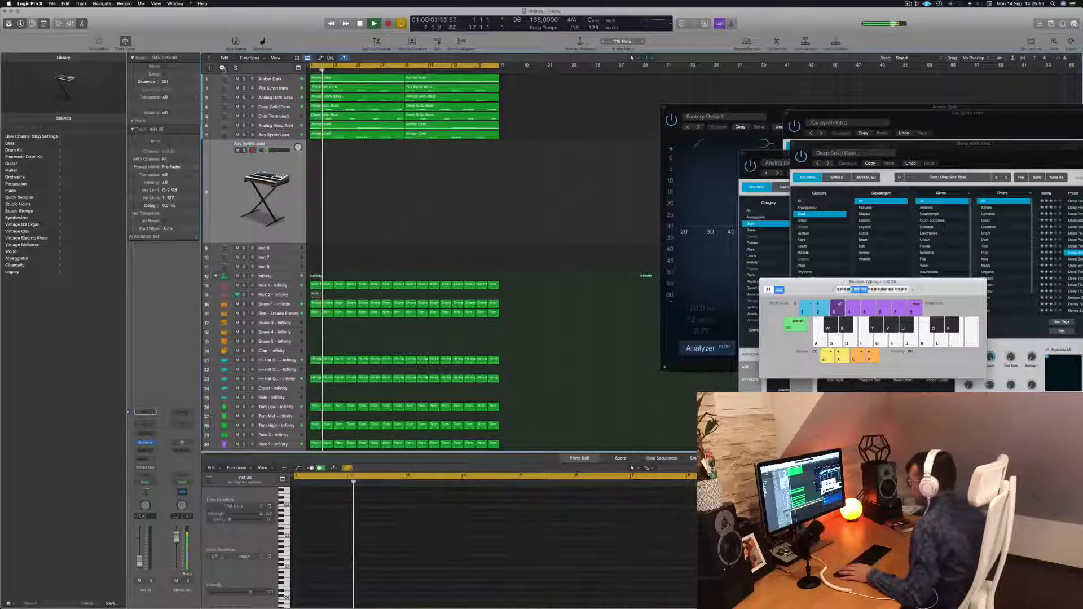
# Open the Alchemy instrument window of the new Inst 35 track.
pyautogui.click(378, 134)
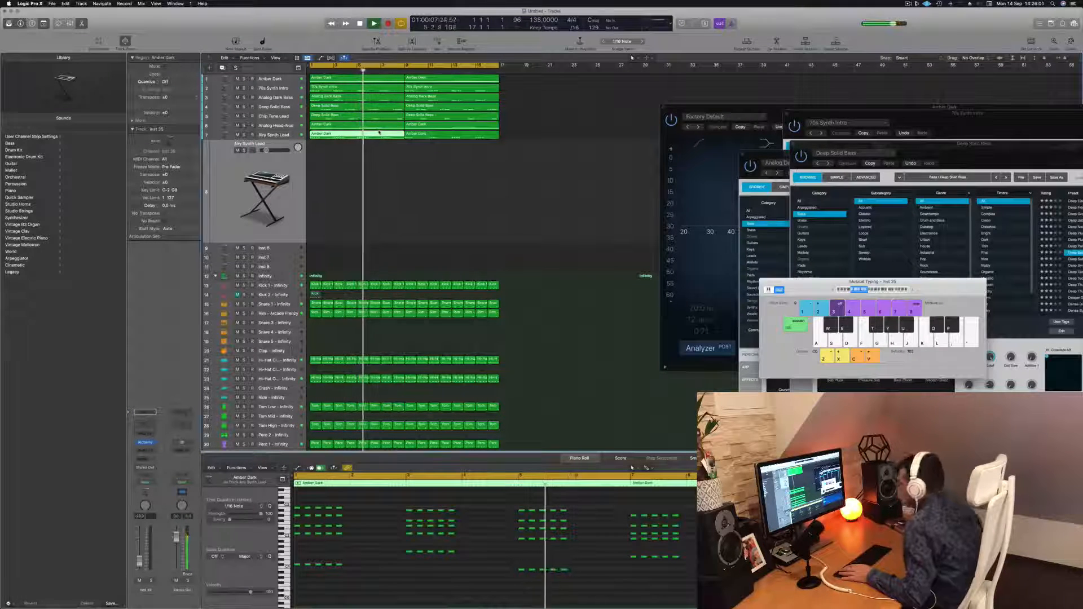
pyautogui.click(416, 189)
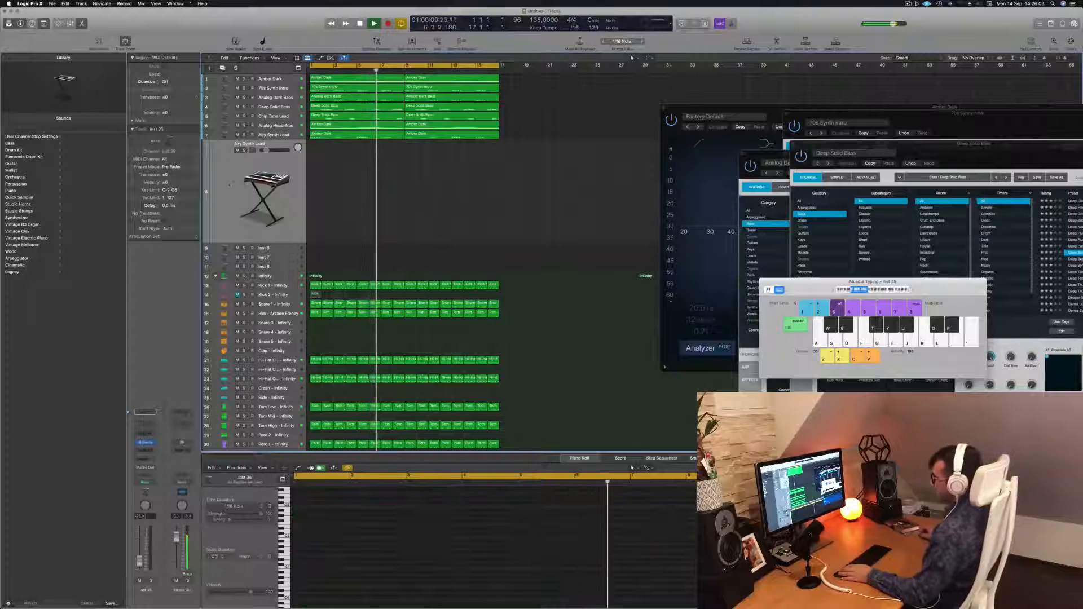
pyautogui.click(145, 443)
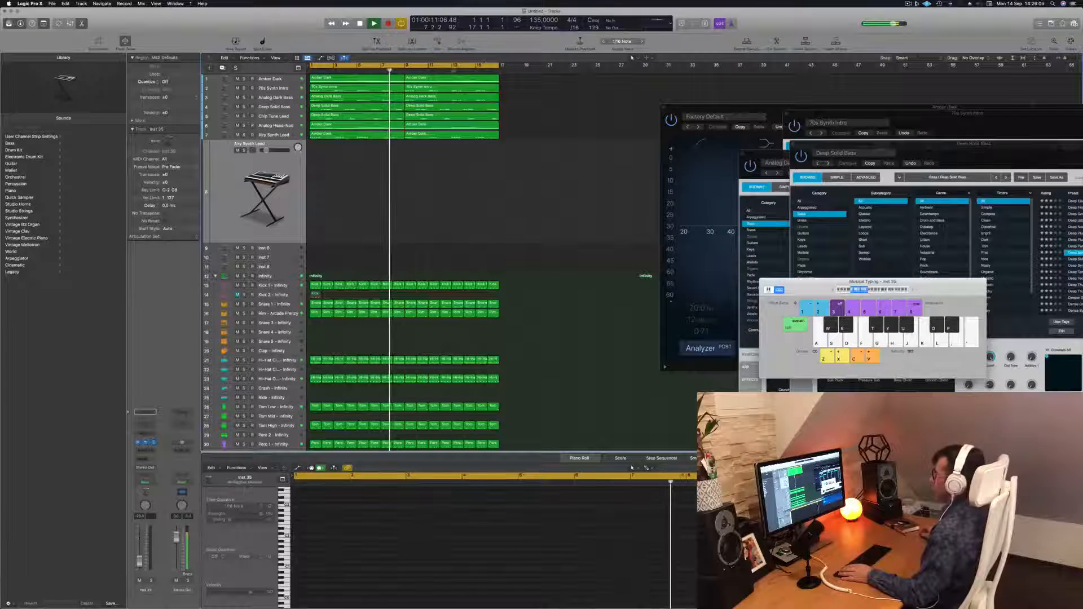
pyautogui.moveTo(480, 106); pyautogui.dragTo(674, 122)
pyautogui.press('Return')
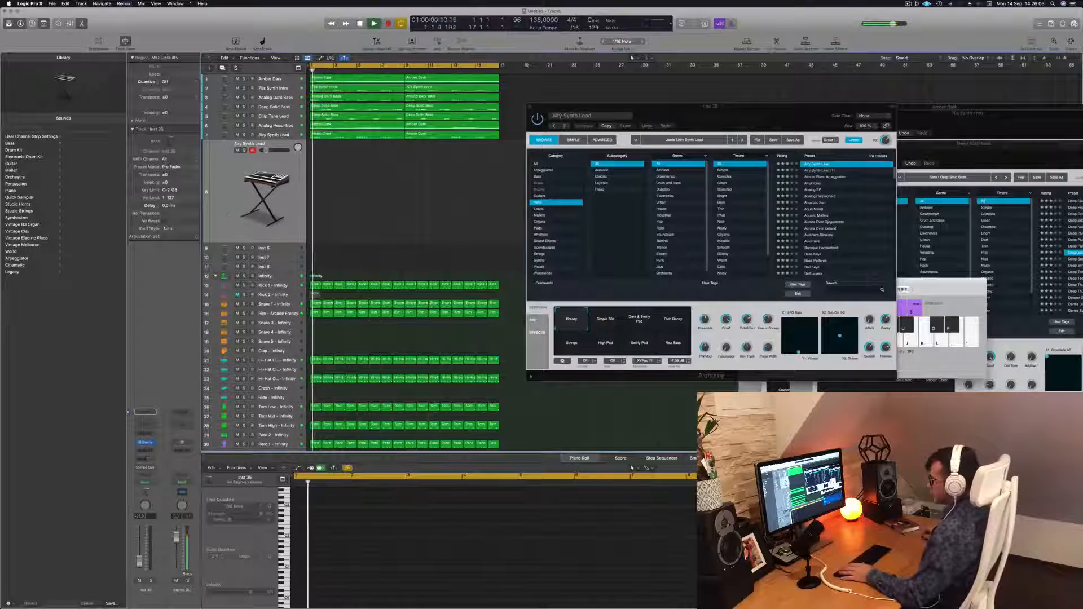
# Add a send from the new instrument track to Bus 4.
pyautogui.click(145, 458)
pyautogui.moveTo(152, 468)
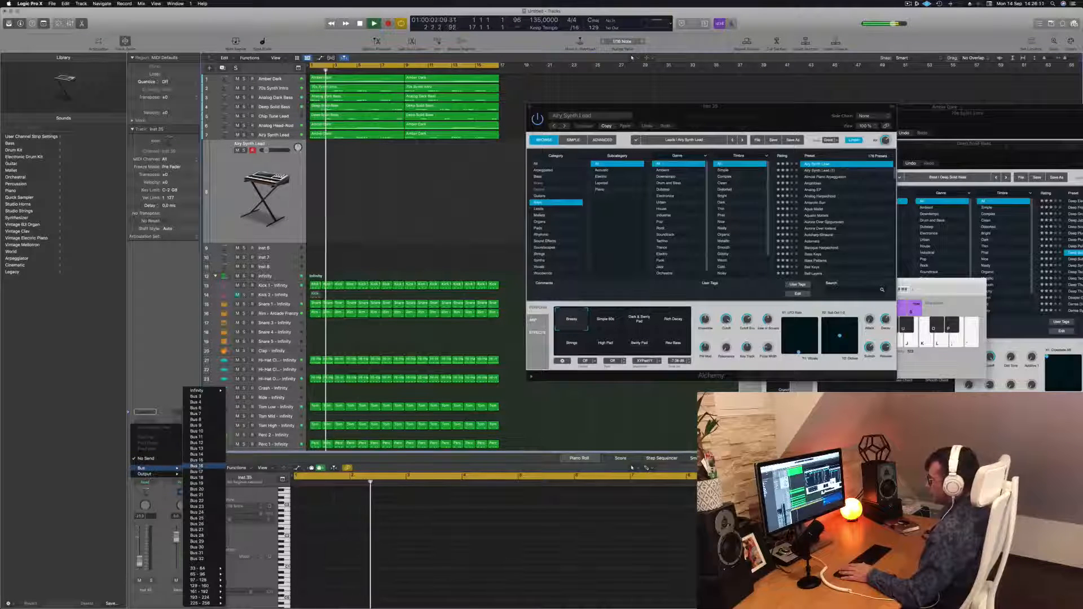
pyautogui.click(195, 396)
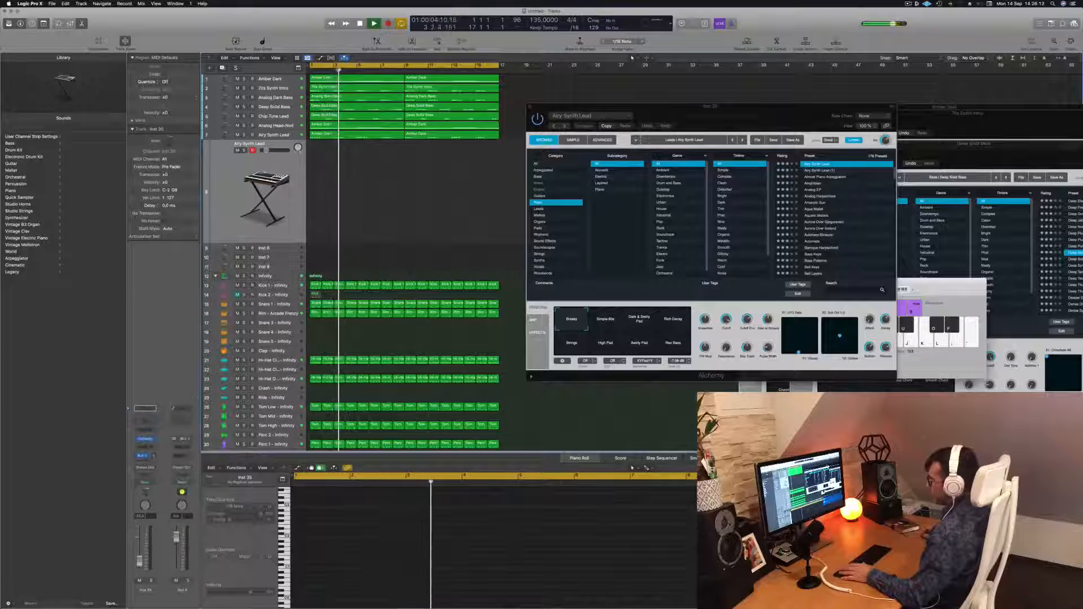
# Insert a SilverVerb reverb on the Bus 4 auxiliary channel.
pyautogui.click(182, 447)
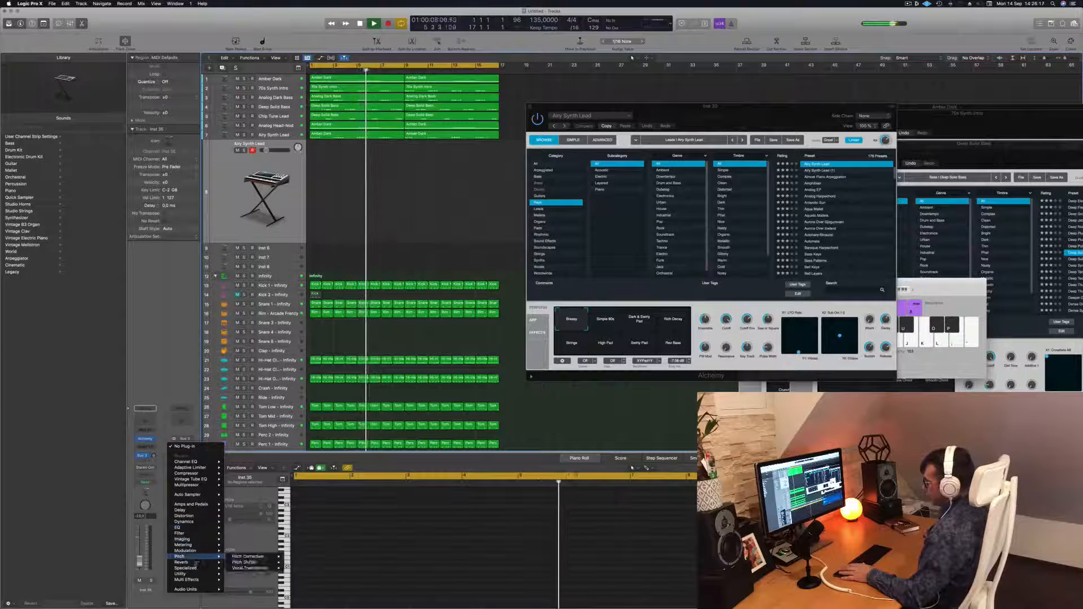
pyautogui.moveTo(198, 562)
pyautogui.moveTo(248, 574)
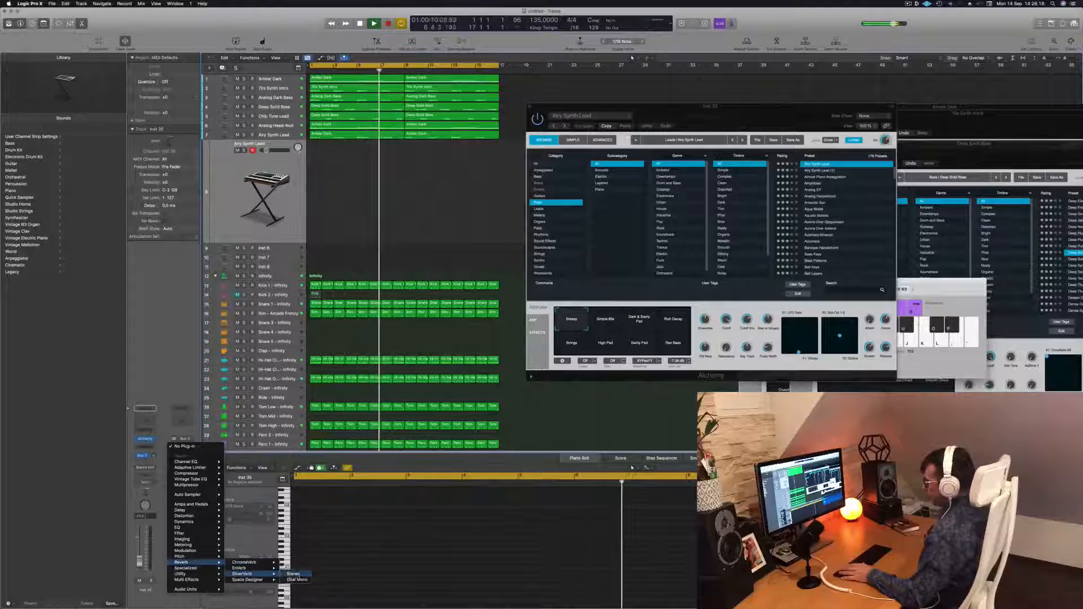
pyautogui.click(293, 574)
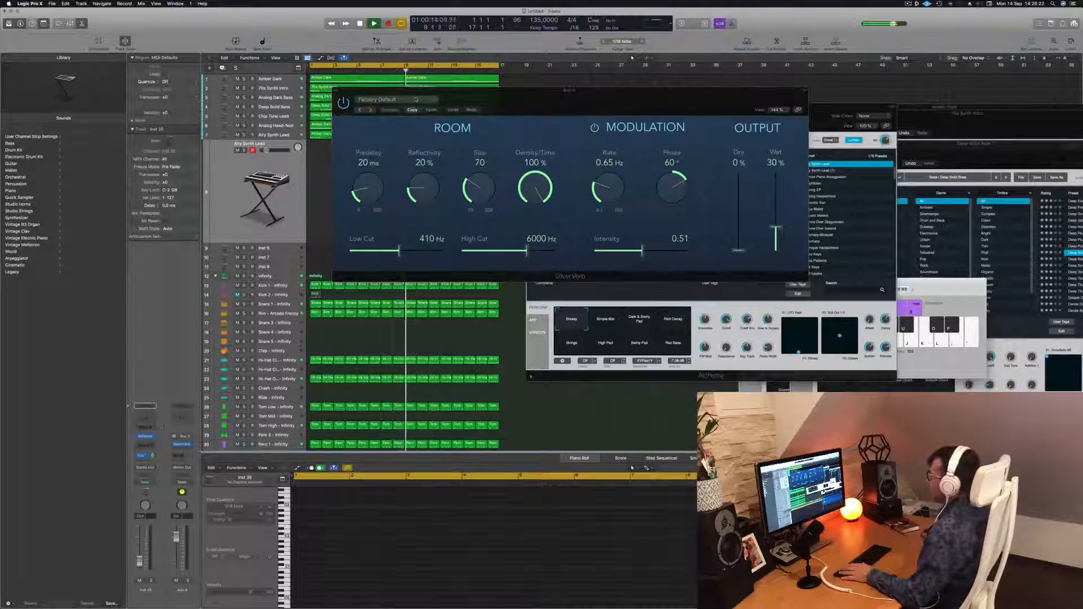
# Load a SilverVerb factory preset and raise the reverb's Wet level to 100%.
pyautogui.click(377, 99)
pyautogui.click(373, 224)
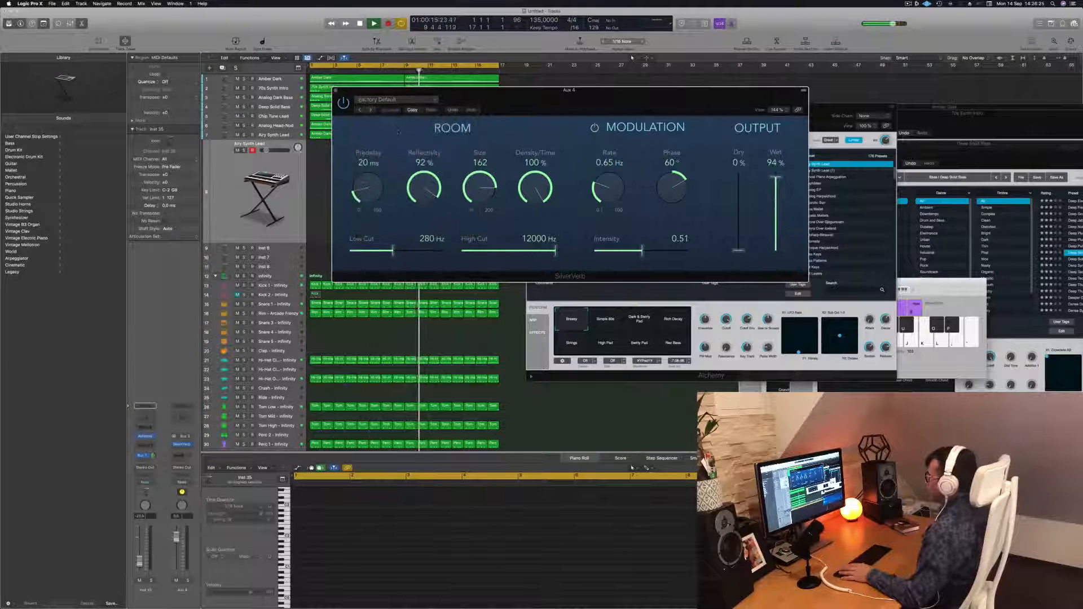
pyautogui.moveTo(776, 177); pyautogui.dragTo(775, 134)
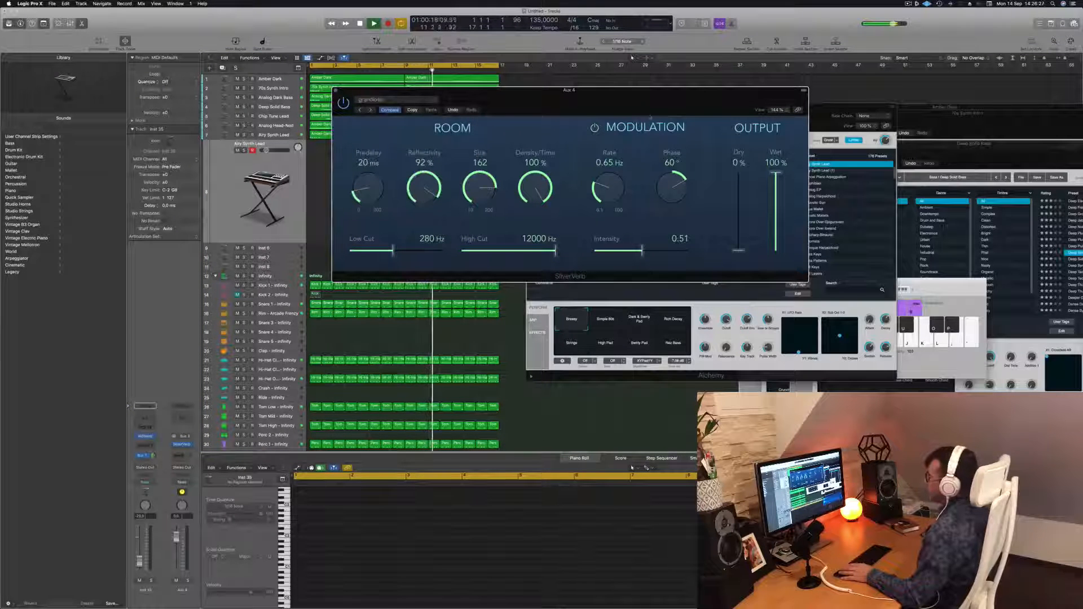
pyautogui.moveTo(639, 95); pyautogui.dragTo(660, 90)
# Play the project from the start to hear the reverb on the new track.
pyautogui.press('space')
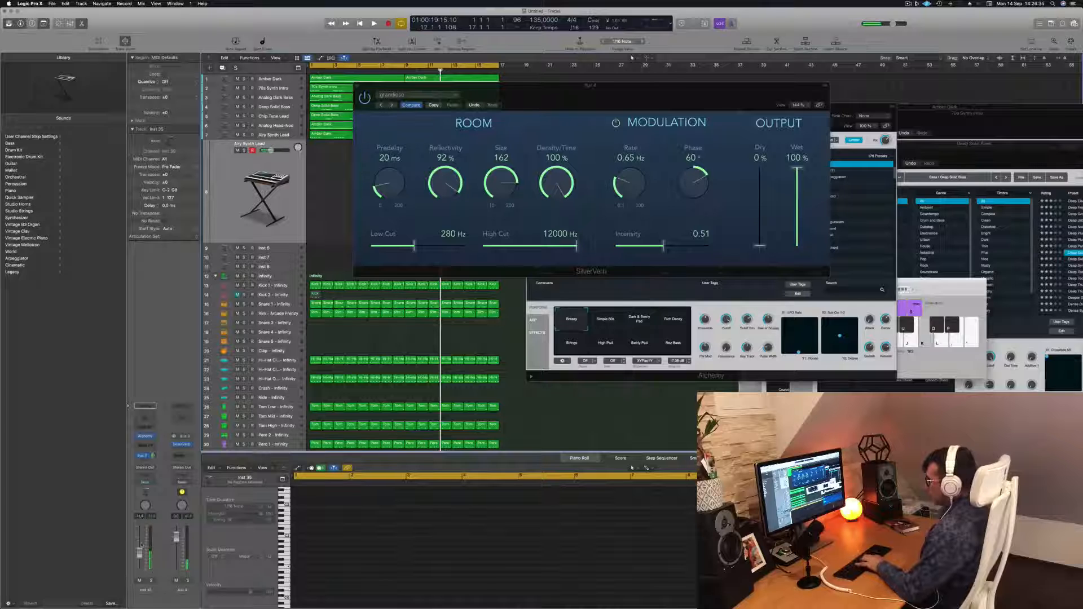
pyautogui.press('Return')
pyautogui.press('space')
pyautogui.moveTo(587, 91); pyautogui.dragTo(565, 93)
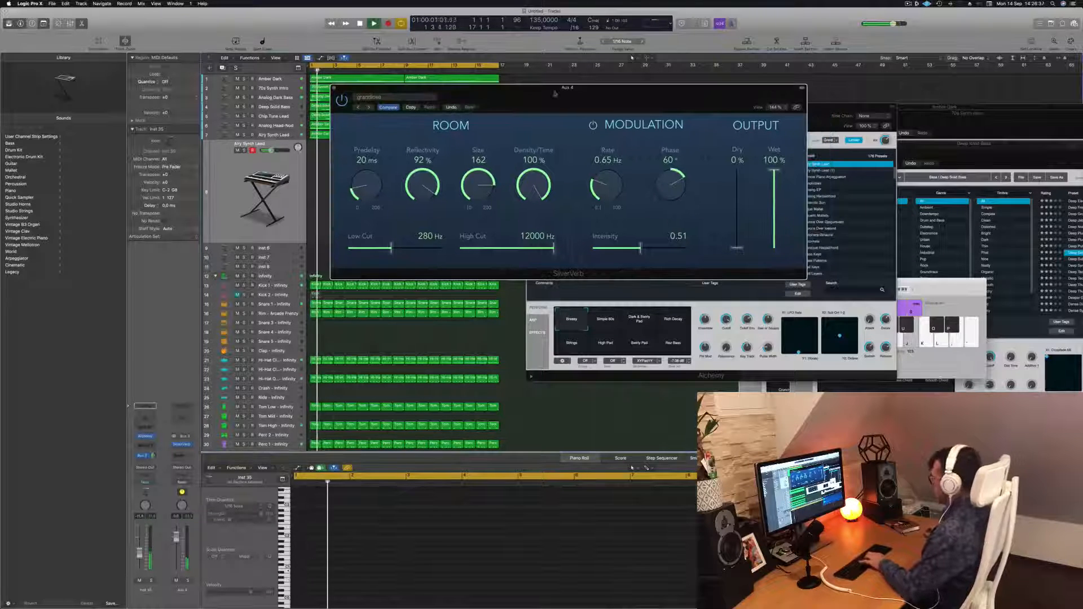
# Open the Musical Typing keyboard and shift its octave down three times.
pyautogui.press('super+k')
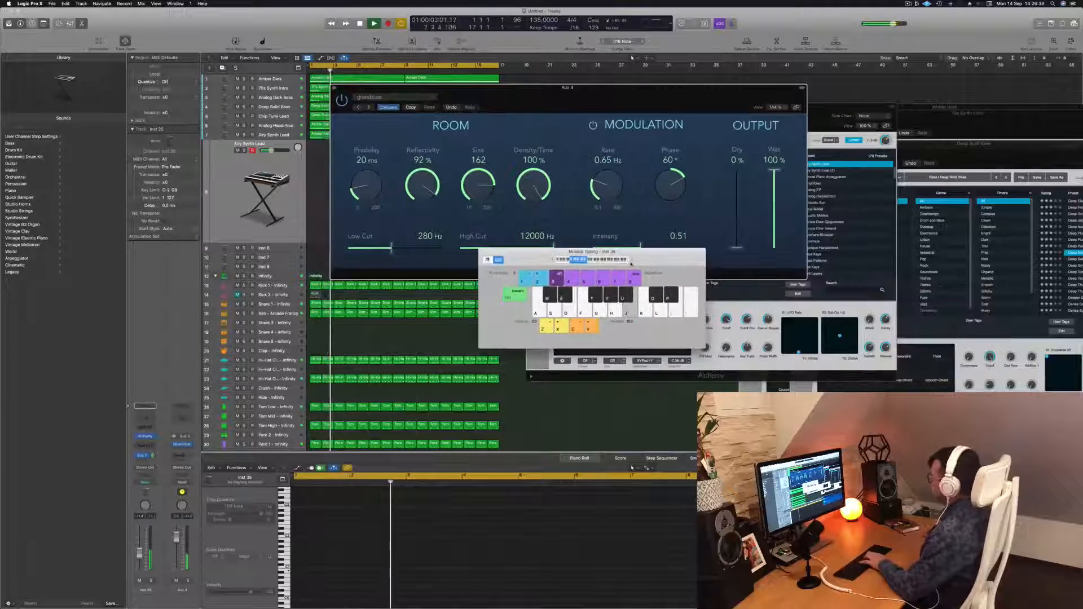
pyautogui.press('x')
pyautogui.press('x')
pyautogui.press('x')
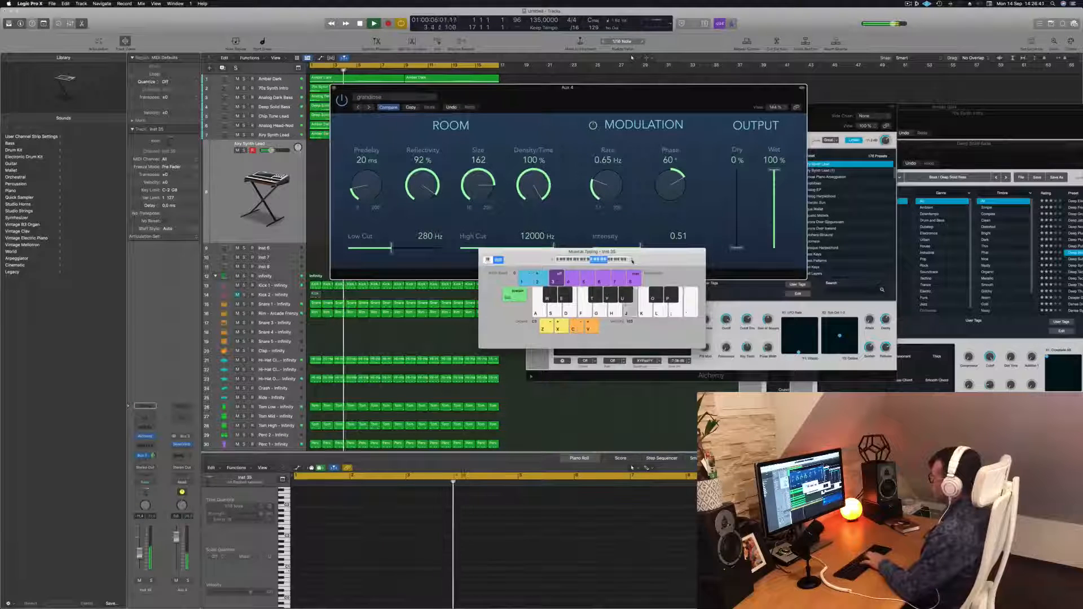
# Nudge the Bus 4 send level and play a few notes on the Musical Typing keyboard.
pyautogui.moveTo(153, 455); pyautogui.dragTo(156, 455)
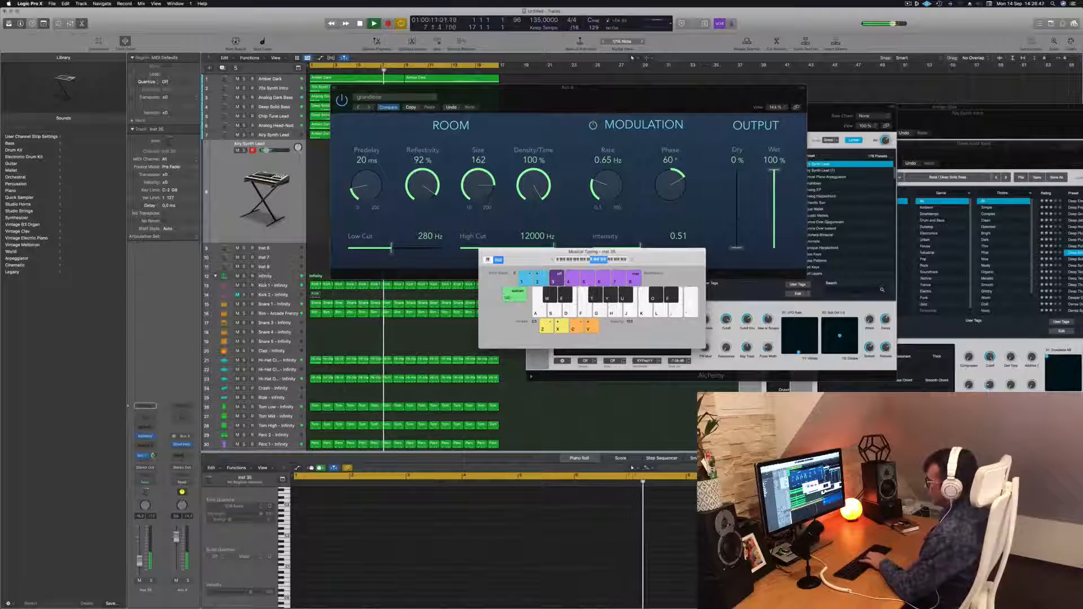
pyautogui.press(';')
pyautogui.press("'")
# Reopen the Alchemy window and restart playback to audition the new track's sound.
pyautogui.click(145, 438)
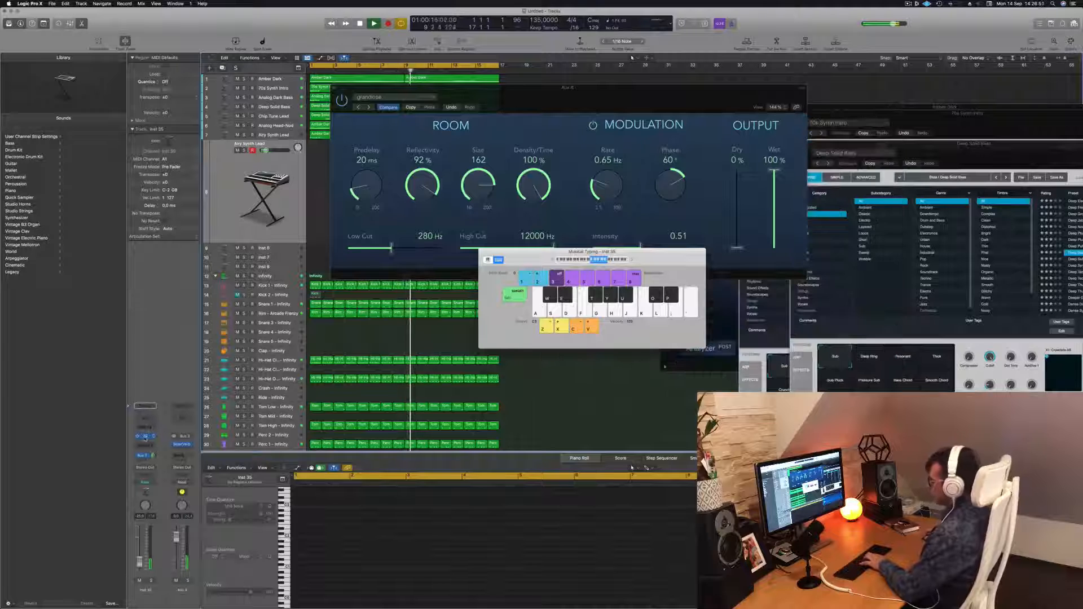
pyautogui.click(145, 437)
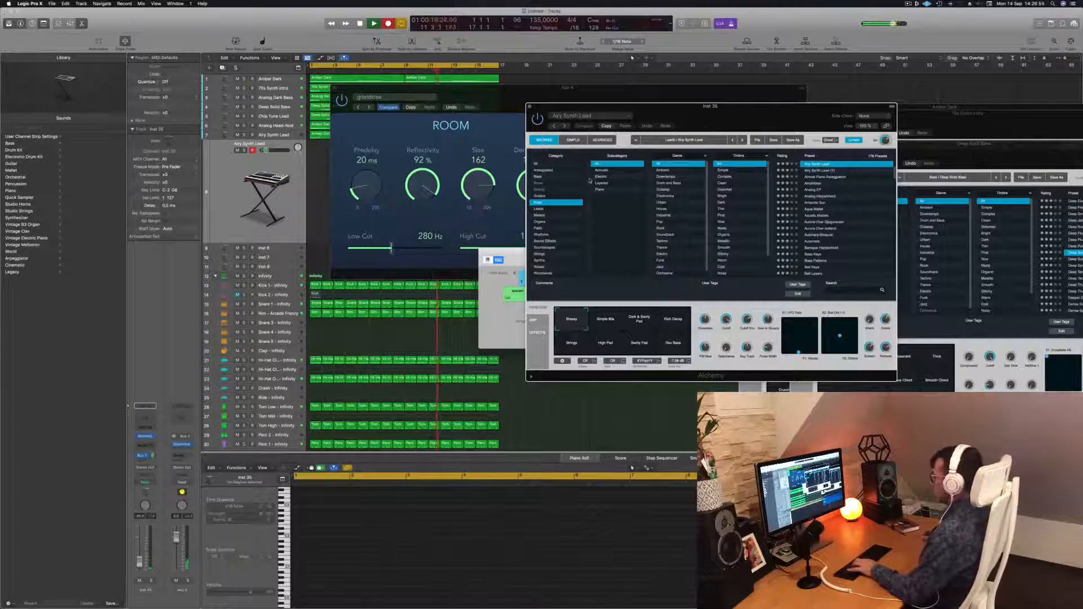
pyautogui.press('space')
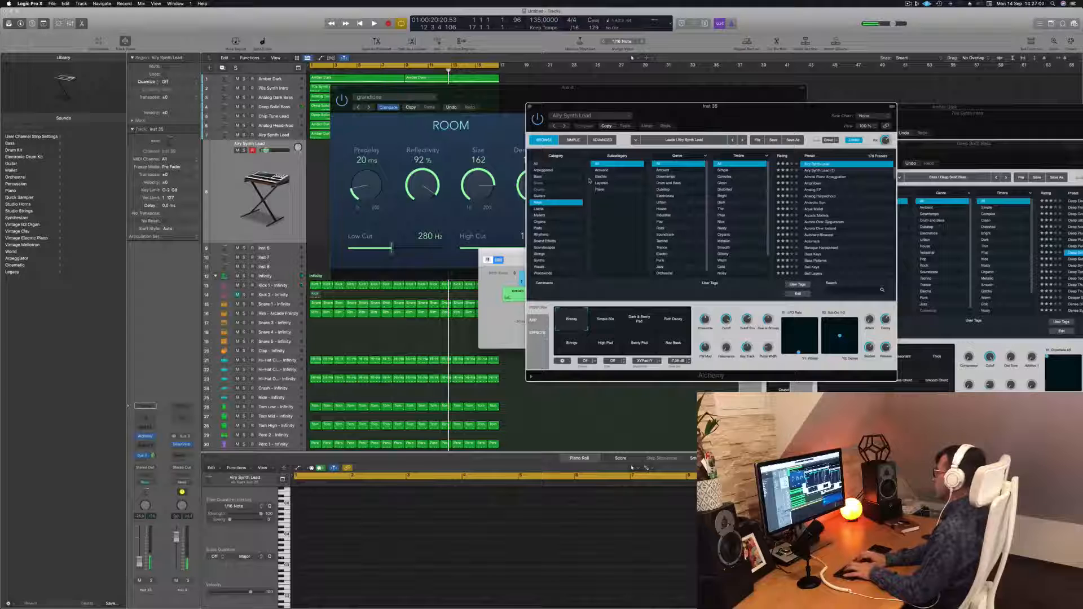
pyautogui.press('Return')
pyautogui.press('space')
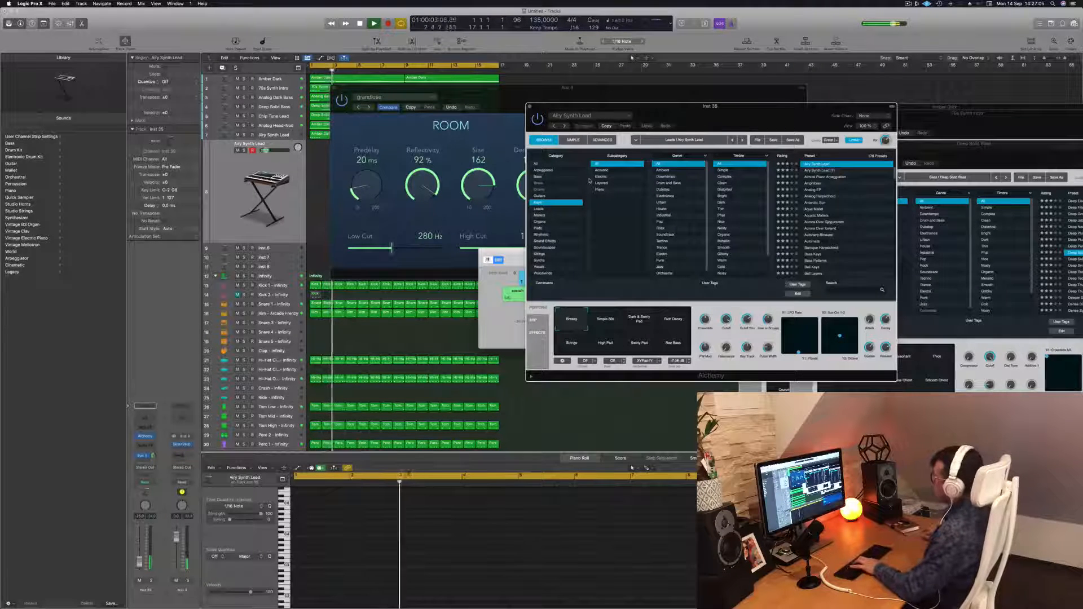
pyautogui.moveTo(732, 126); pyautogui.dragTo(771, 106)
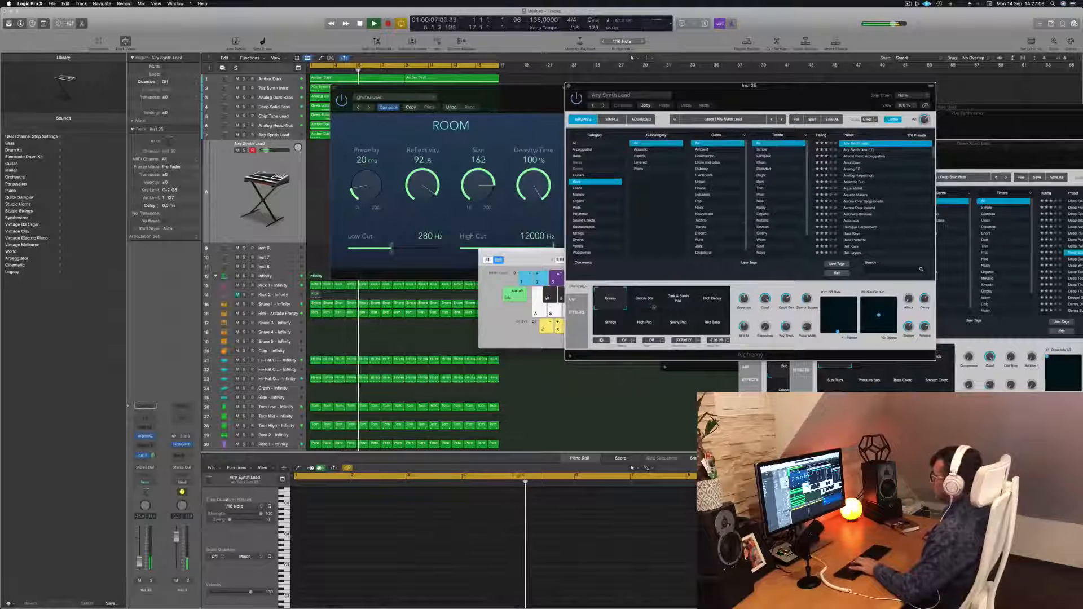
pyautogui.click(595, 397)
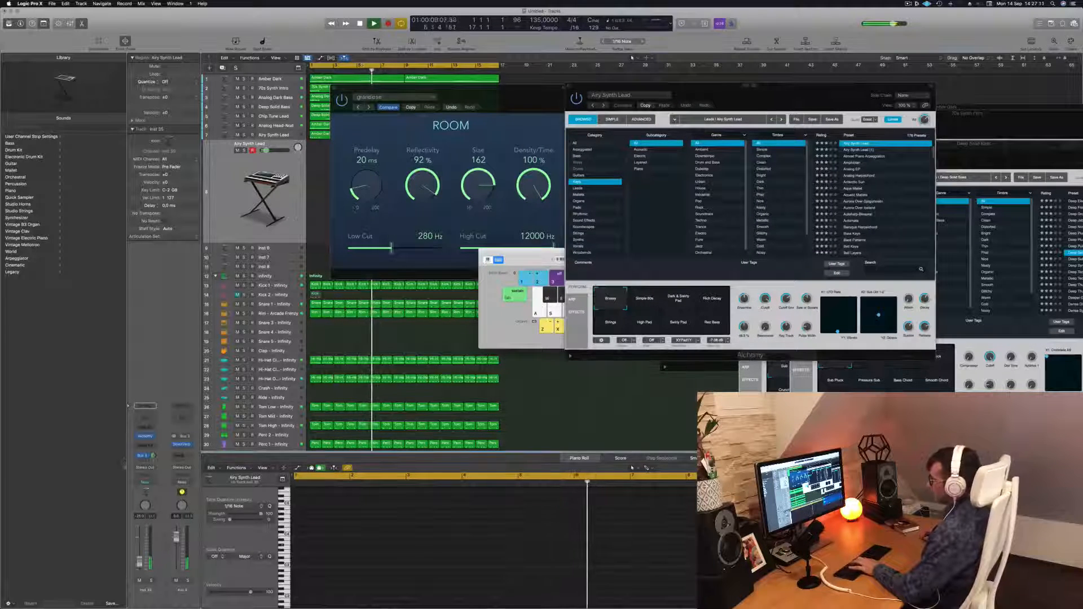
pyautogui.click(146, 438)
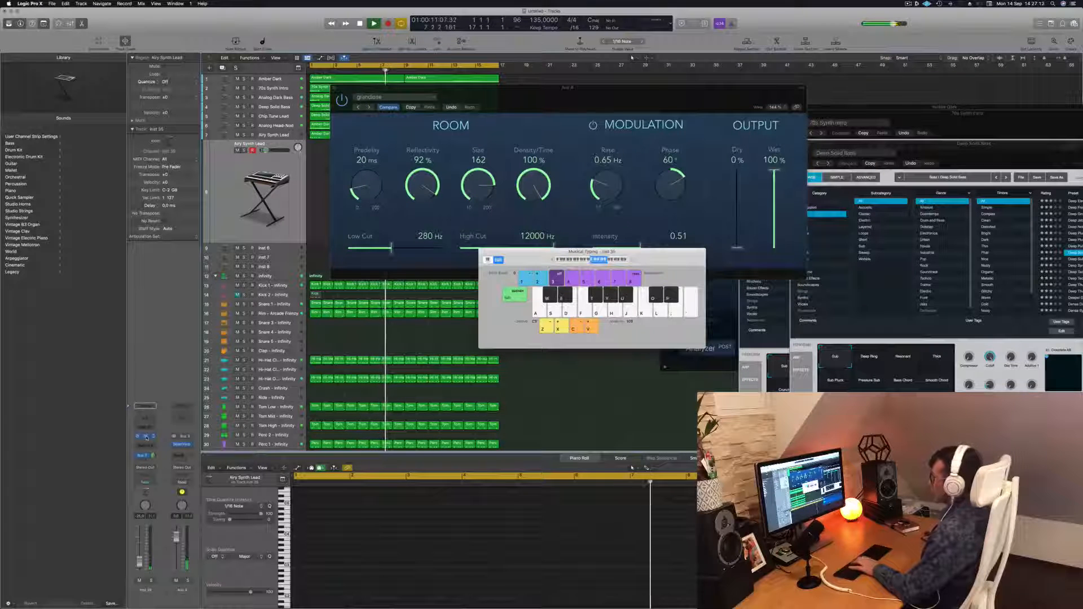
pyautogui.click(146, 438)
pyautogui.click(146, 437)
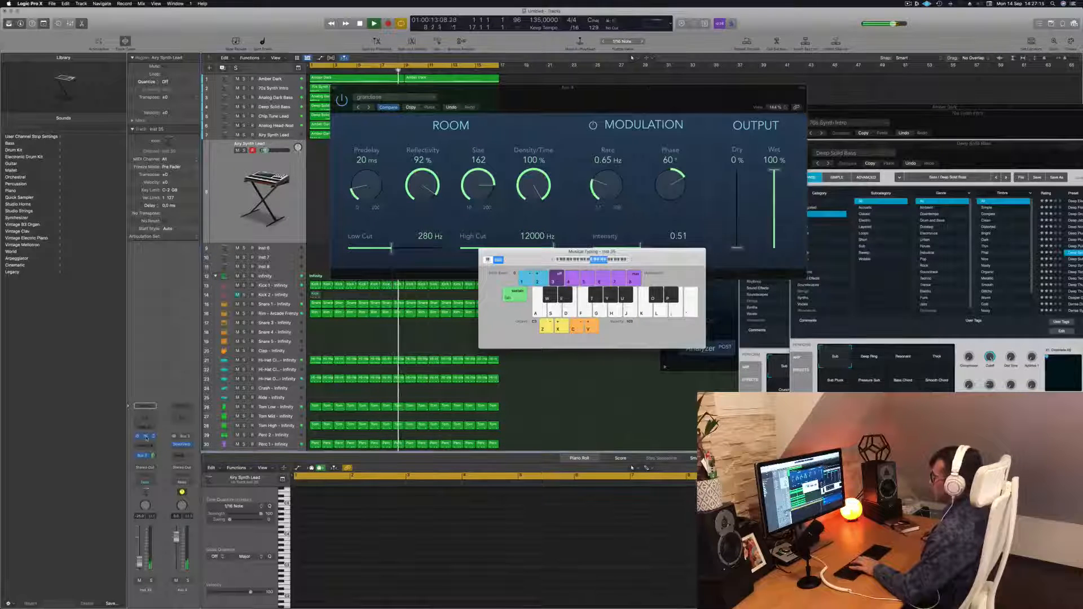
pyautogui.click(146, 438)
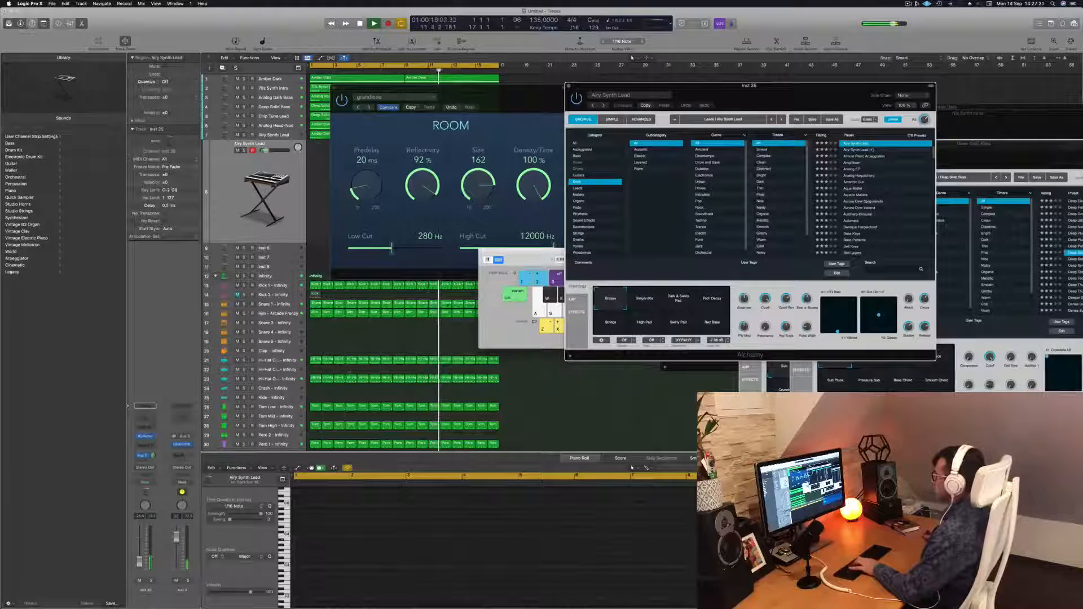
# Rearrange the open plug-in windows and audition the Simple Bits and Rich Decay transform pads in Alchemy.
pyautogui.moveTo(538, 260); pyautogui.dragTo(369, 257)
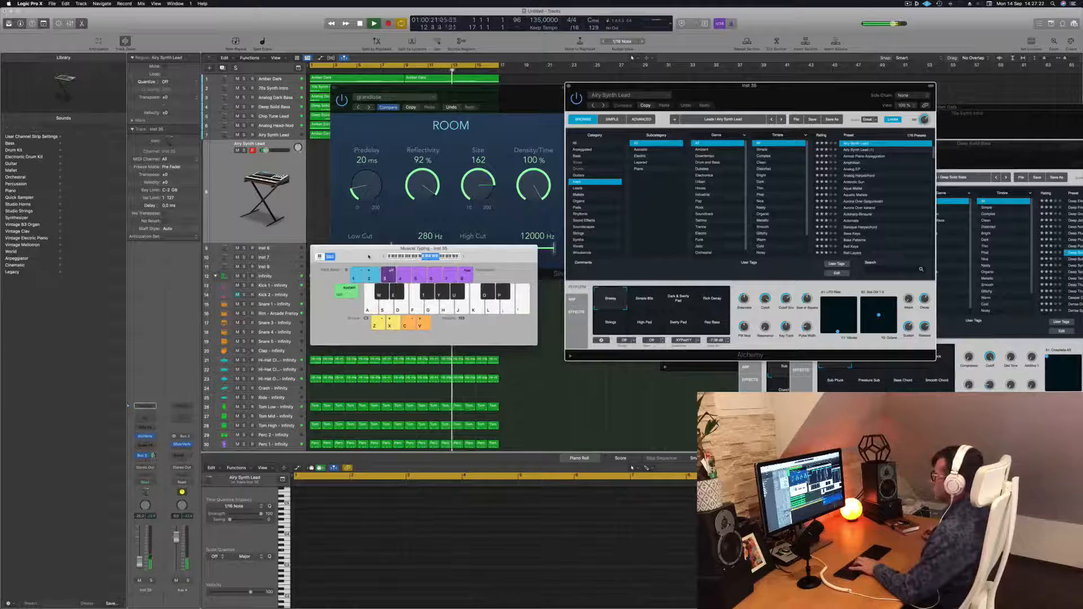
pyautogui.moveTo(454, 88); pyautogui.dragTo(851, 210)
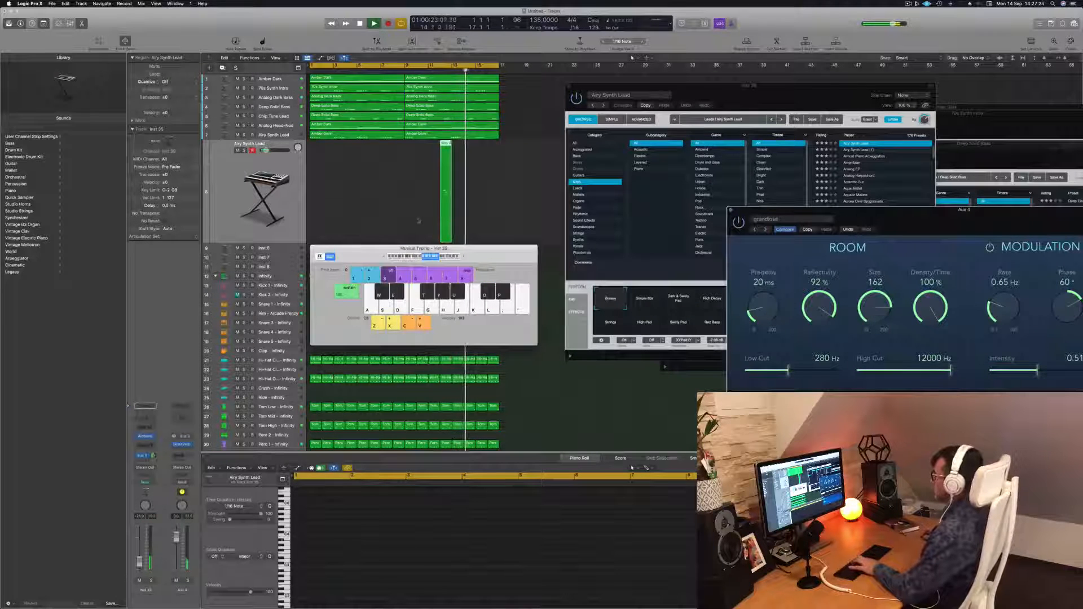
pyautogui.moveTo(620, 86); pyautogui.dragTo(537, 86)
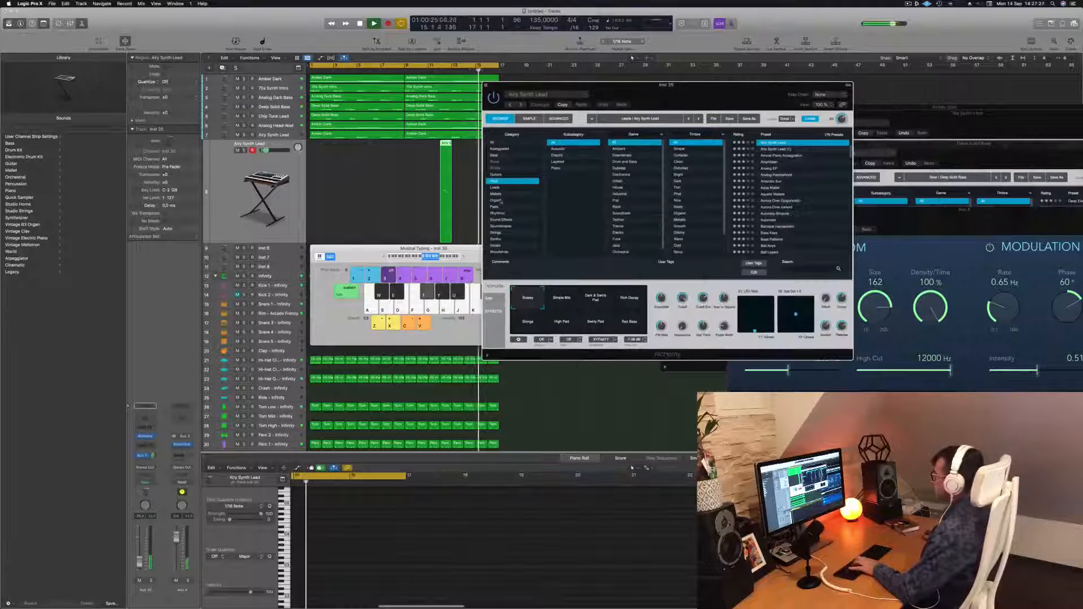
pyautogui.moveTo(363, 255); pyautogui.dragTo(386, 258)
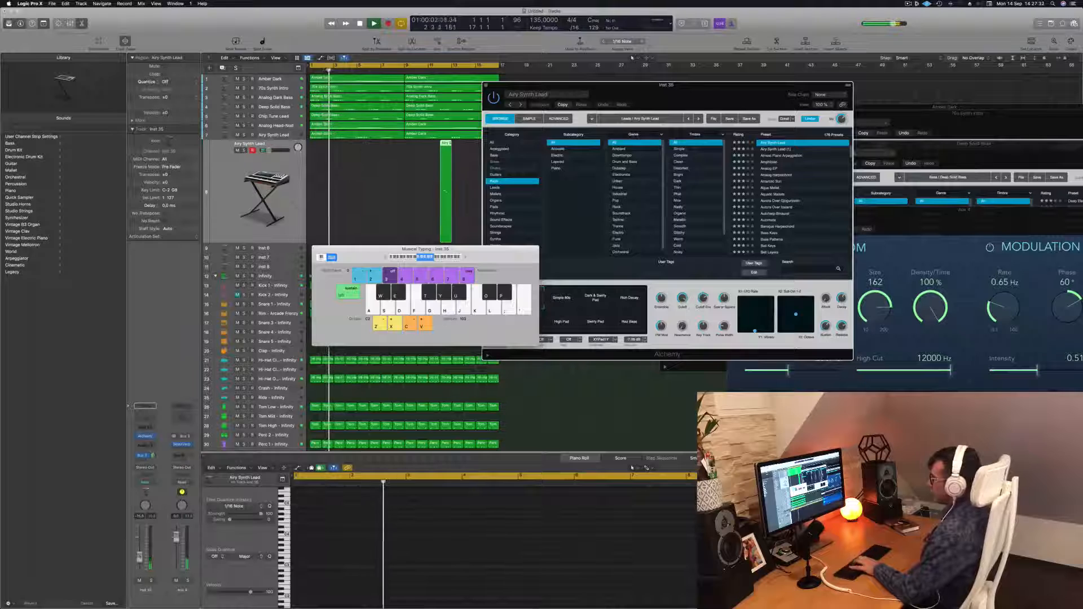
pyautogui.moveTo(735, 90); pyautogui.dragTo(762, 75)
pyautogui.click(597, 290)
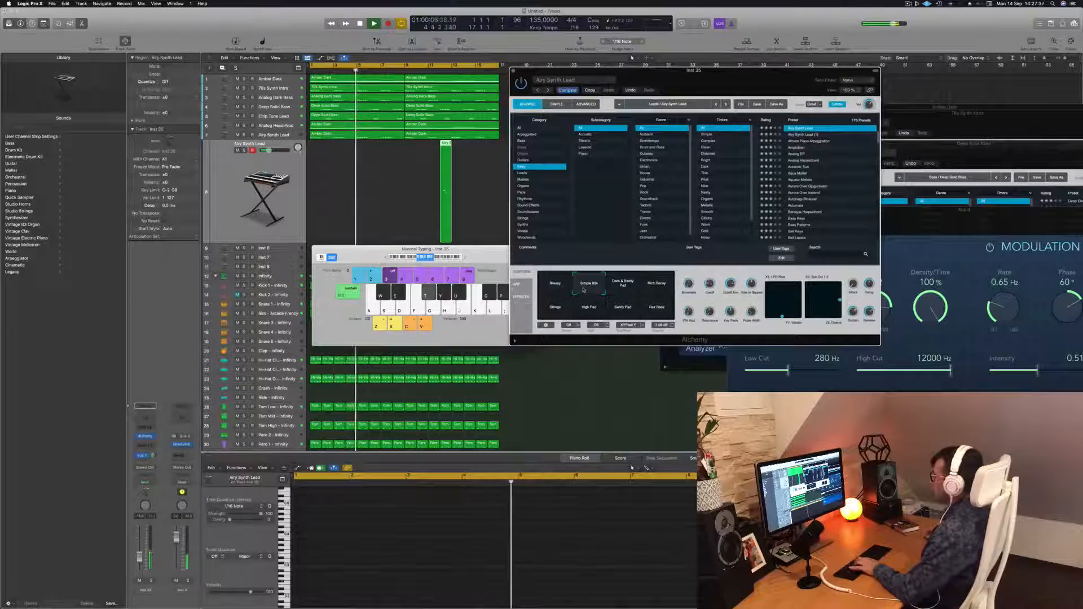
pyautogui.click(657, 286)
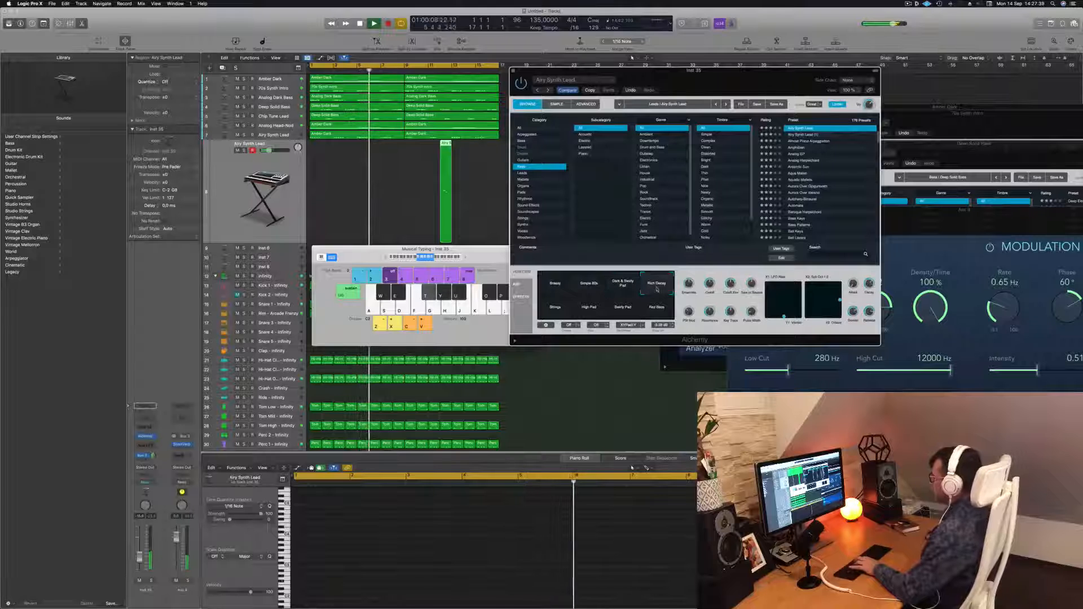
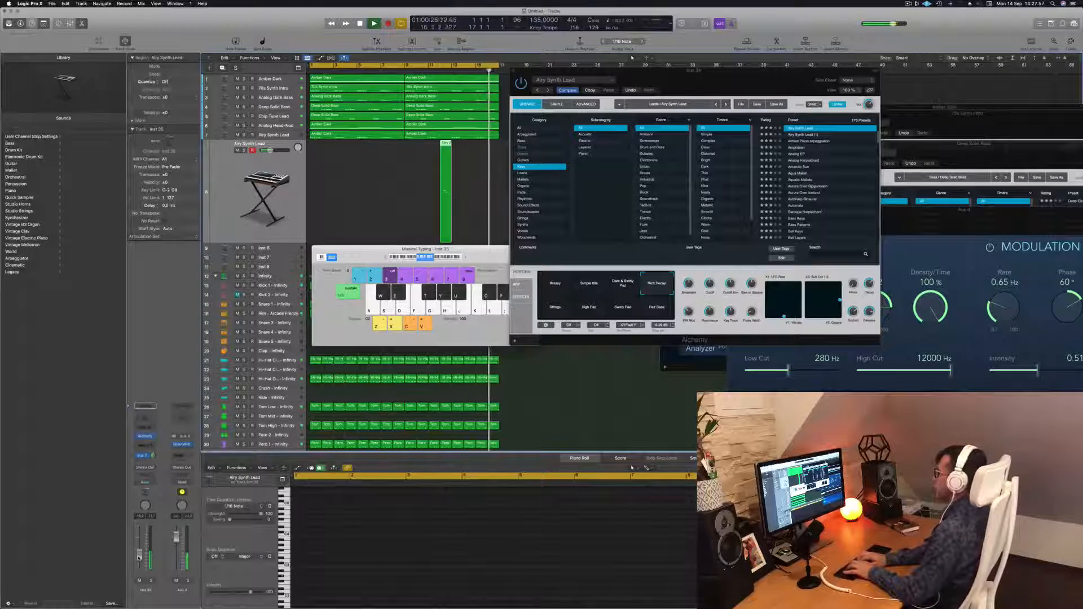
# Record a melody on the new Airy Synth Lead track by playing notes on the Musical Typing keyboard.
pyautogui.press('r')
pyautogui.press('e')
pyautogui.press('e')
pyautogui.press('e')
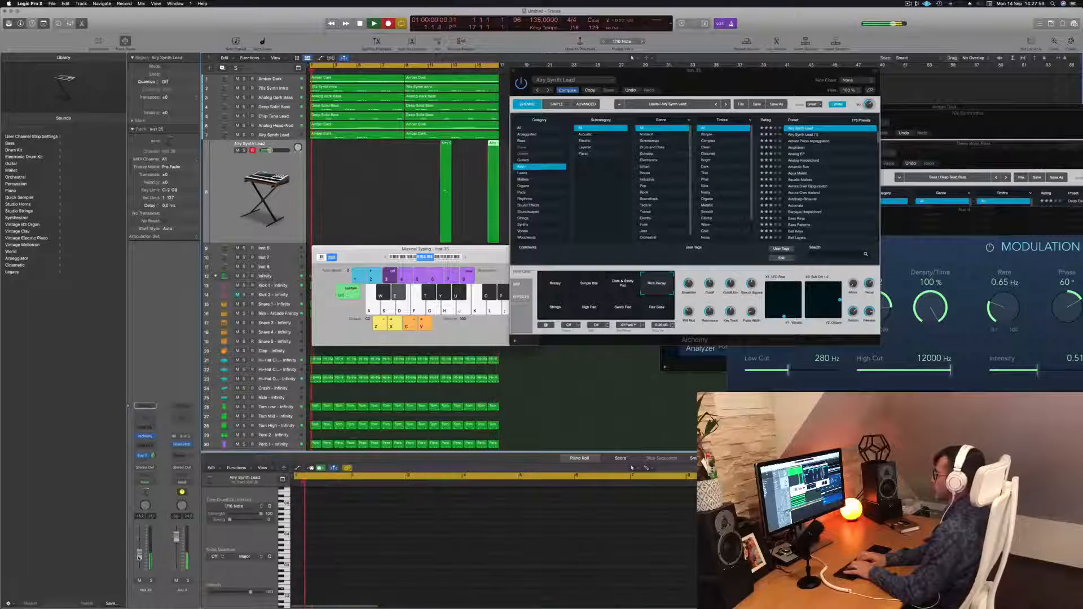
pyautogui.press('i')
pyautogui.press('u')
pyautogui.press('y')
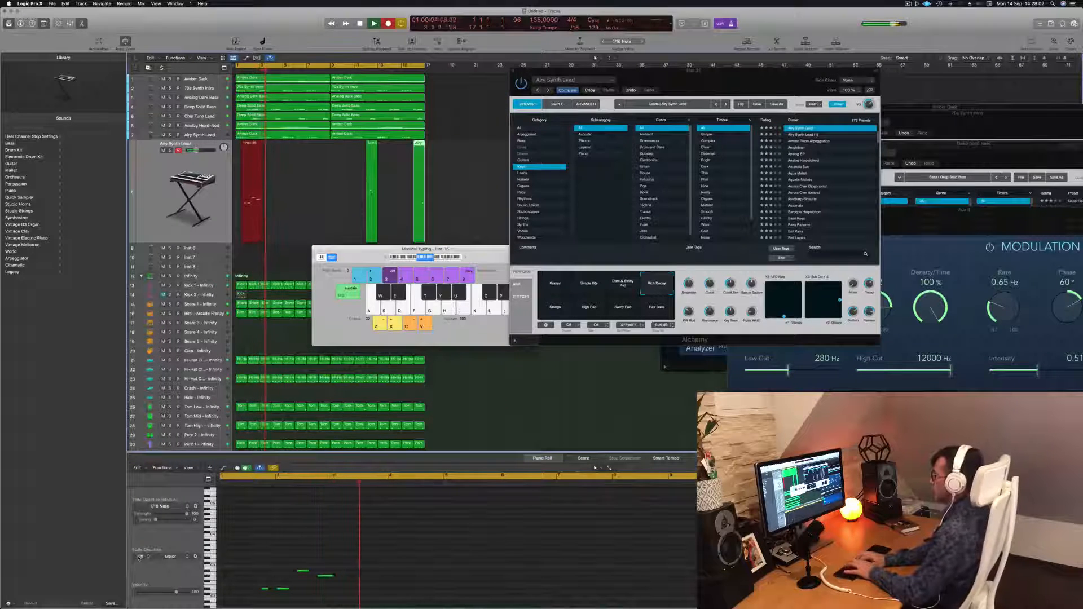
pyautogui.press('e')
pyautogui.press('e')
pyautogui.press('u')
pyautogui.press('y')
pyautogui.press('e')
pyautogui.press('e')
pyautogui.press('u')
pyautogui.press('y')
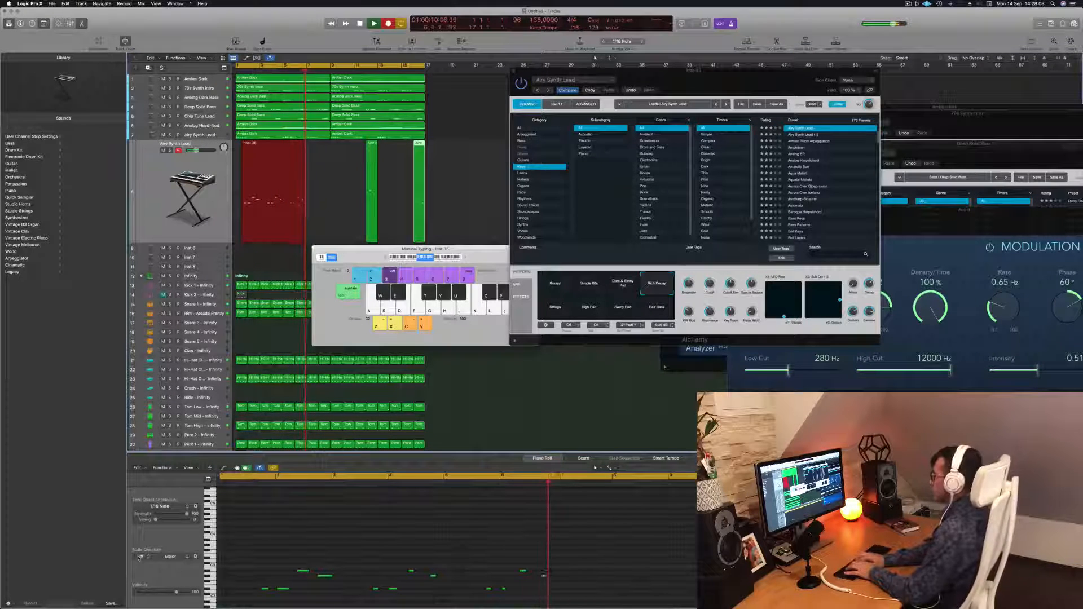
pyautogui.press('u')
pyautogui.press('y')
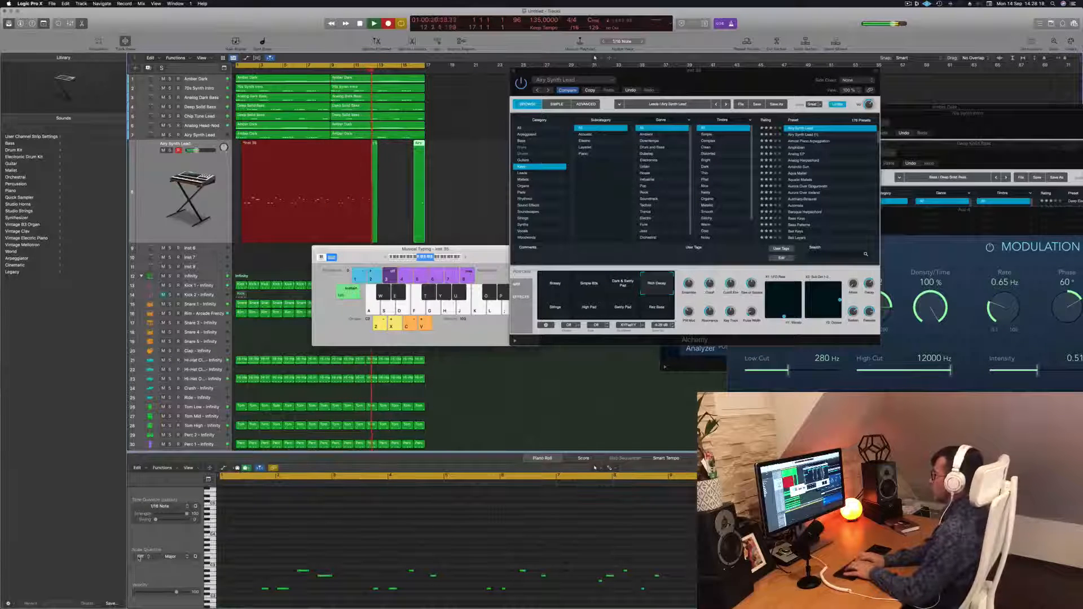
pyautogui.press('space')
pyautogui.press('space')
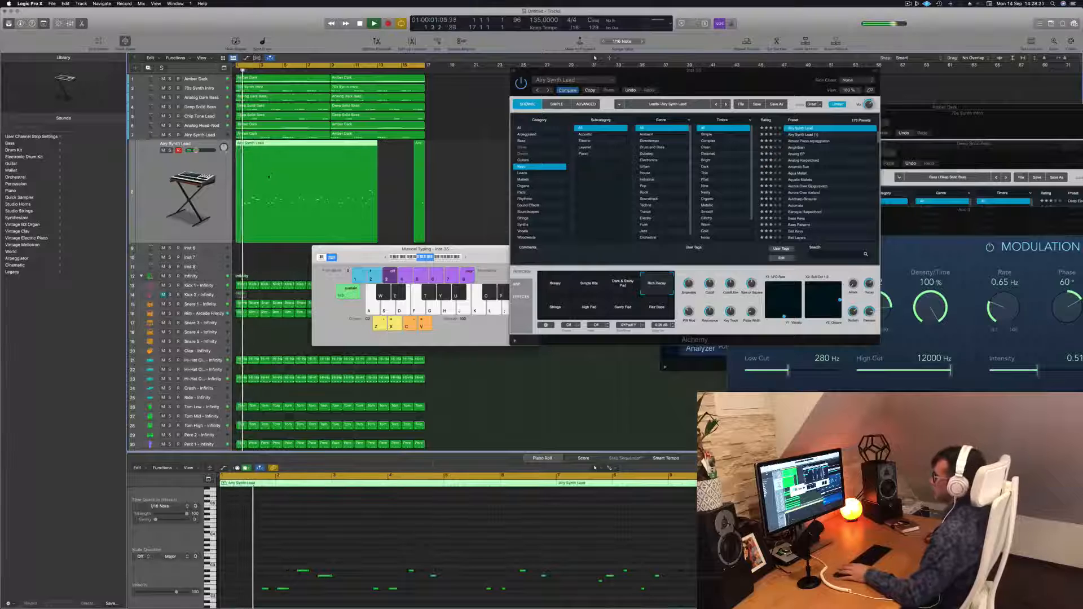
# Save the project into the Logic folder.
pyautogui.click(404, 536)
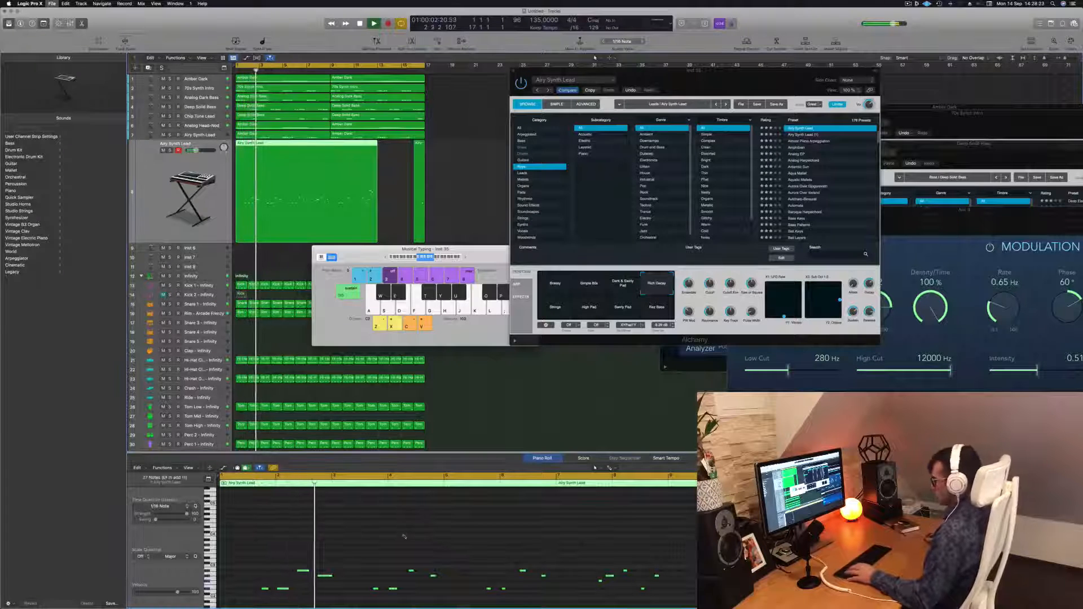
pyautogui.press('super+s')
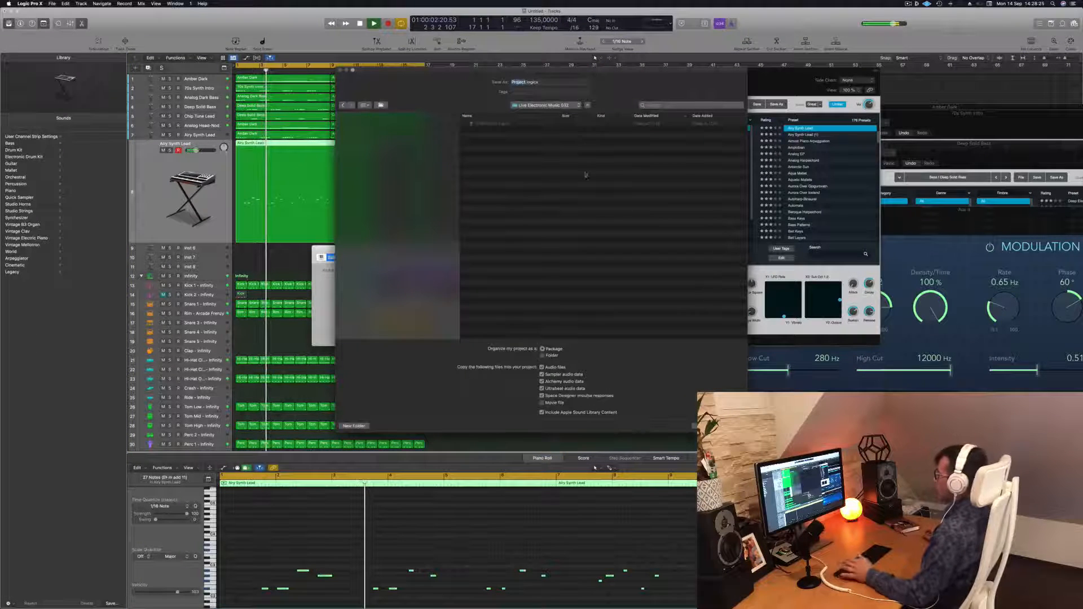
pyautogui.click(567, 106)
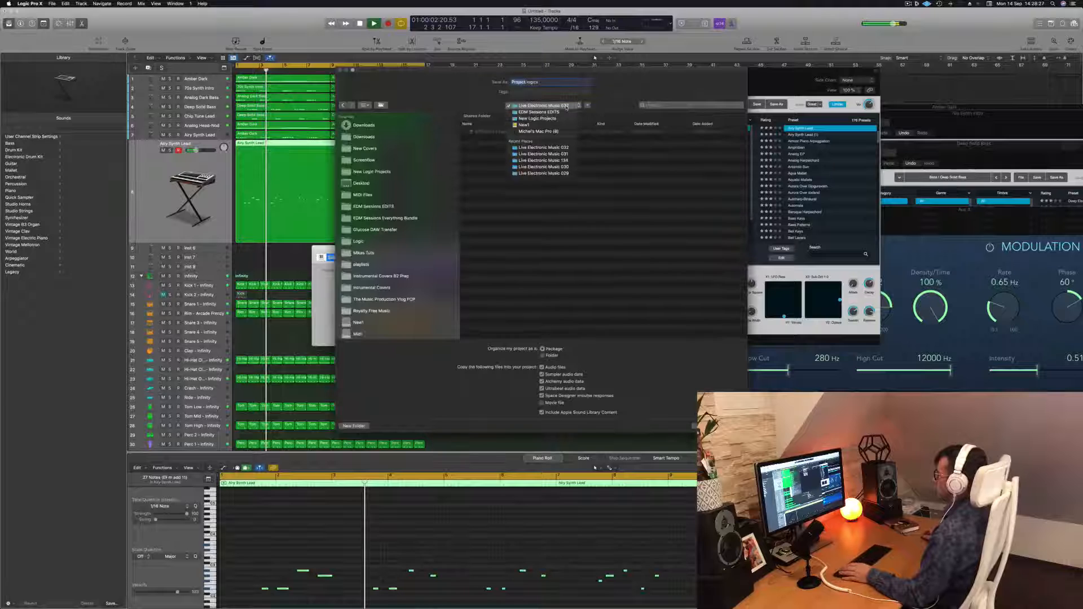
pyautogui.click(416, 183)
pyautogui.click(359, 241)
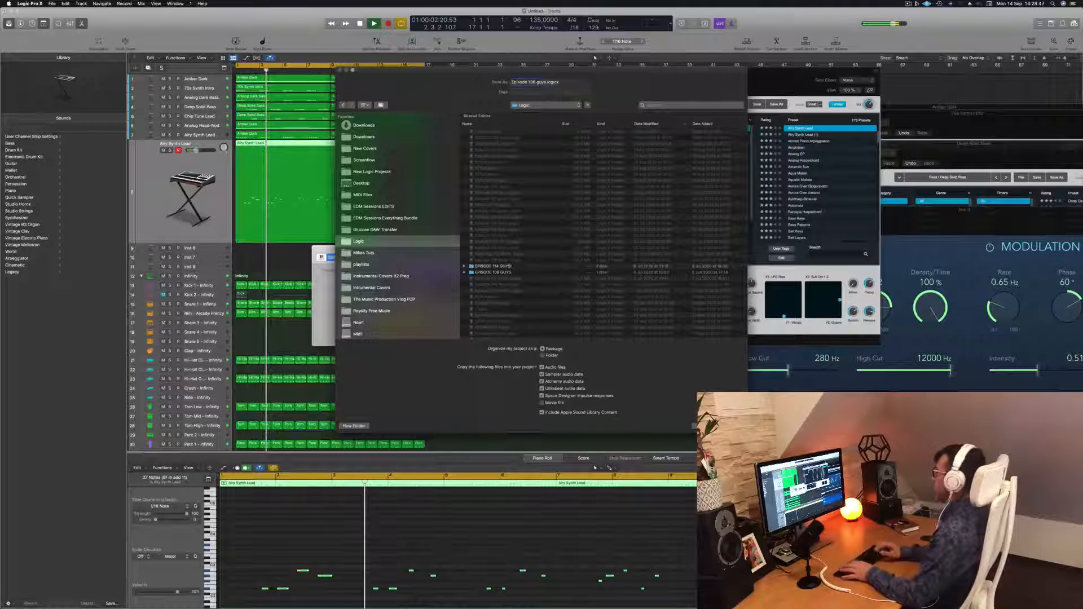
pyautogui.press('Return')
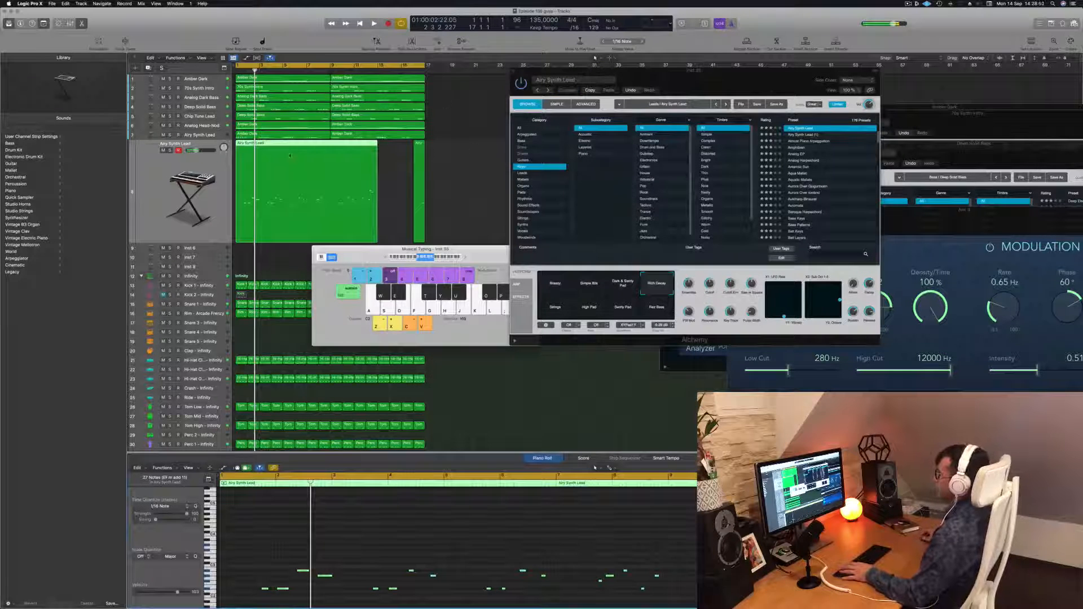
# Play back the recorded region and review its notes in the piano roll from the start.
pyautogui.click(464, 164)
pyautogui.press('space')
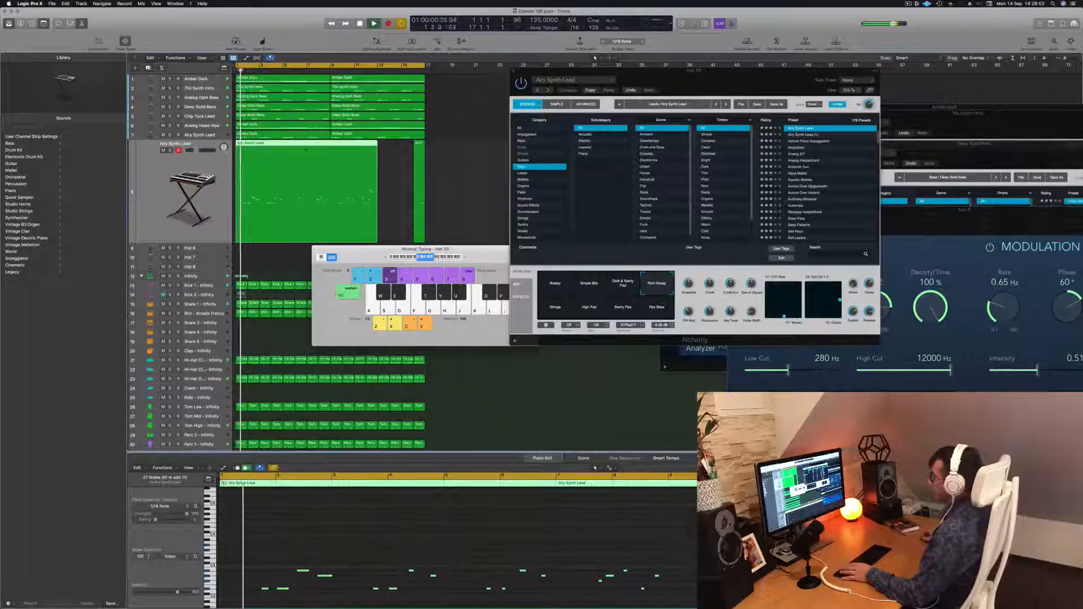
pyautogui.press('super+a')
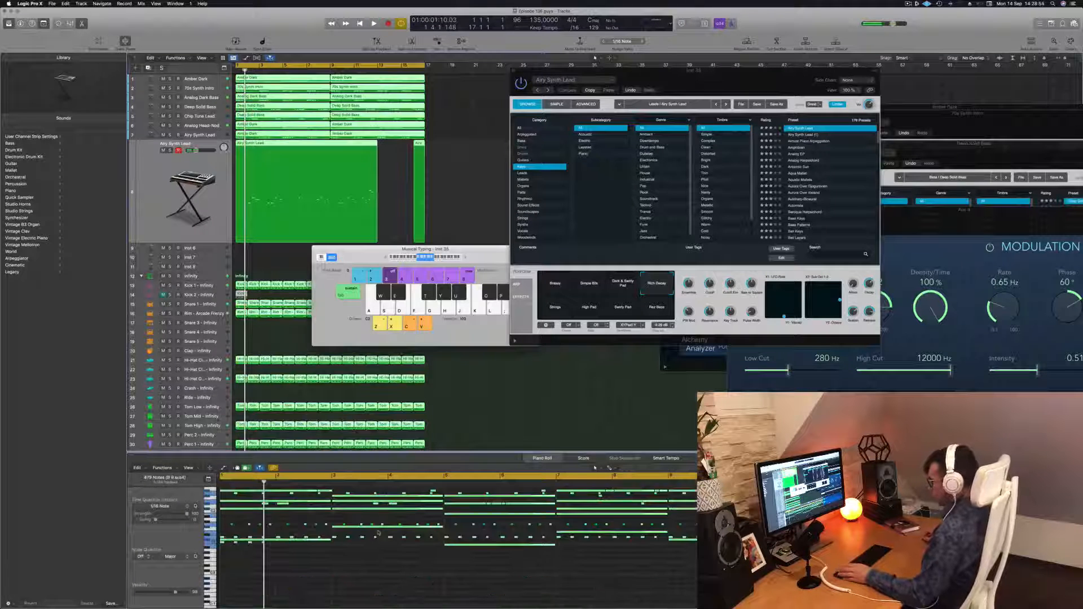
pyautogui.click(522, 458)
pyautogui.click(393, 175)
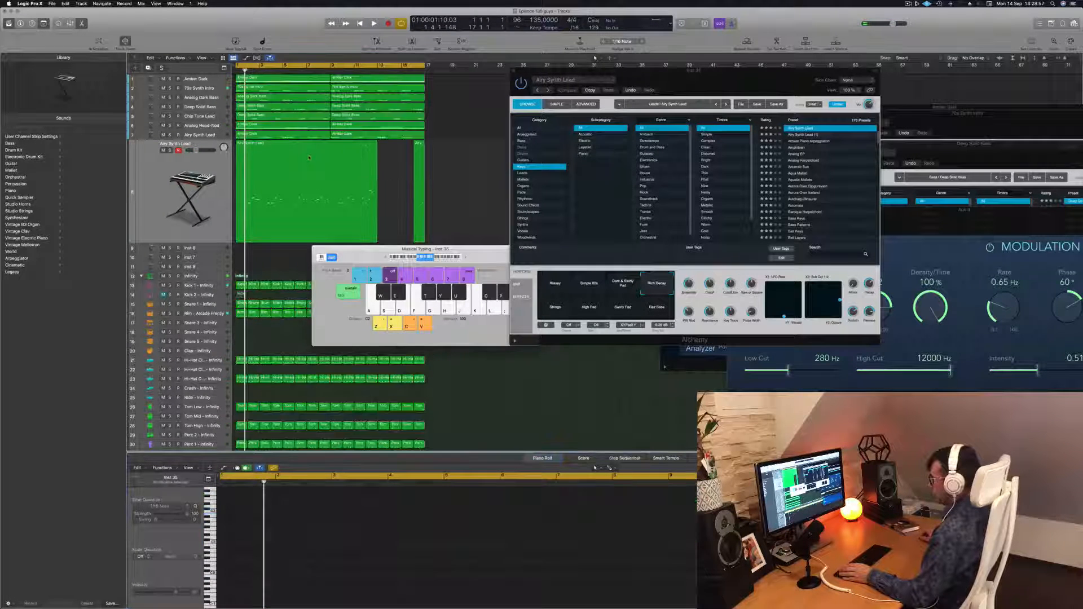
pyautogui.click(358, 180)
pyautogui.click(319, 549)
pyautogui.press('space')
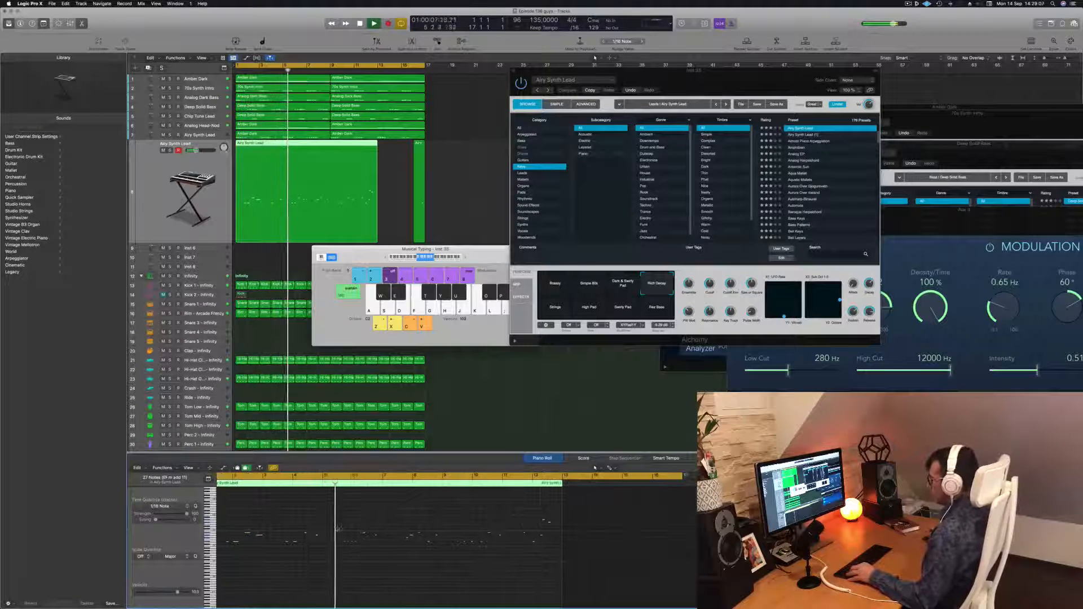
pyautogui.scroll(2, 338, 529)
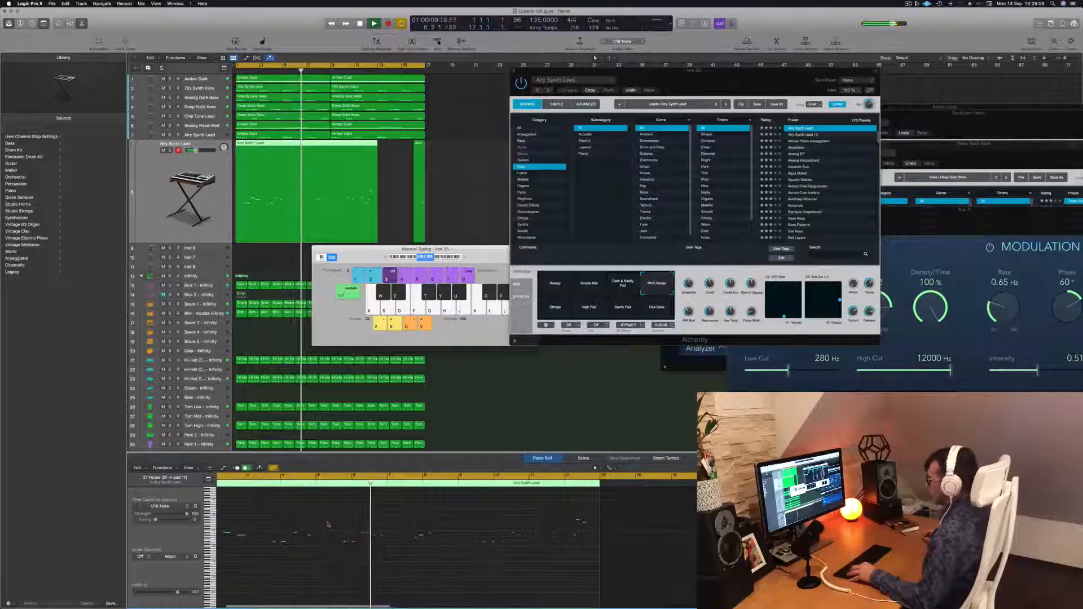
pyautogui.scroll(-2, 329, 524)
pyautogui.scroll(2, 324, 522)
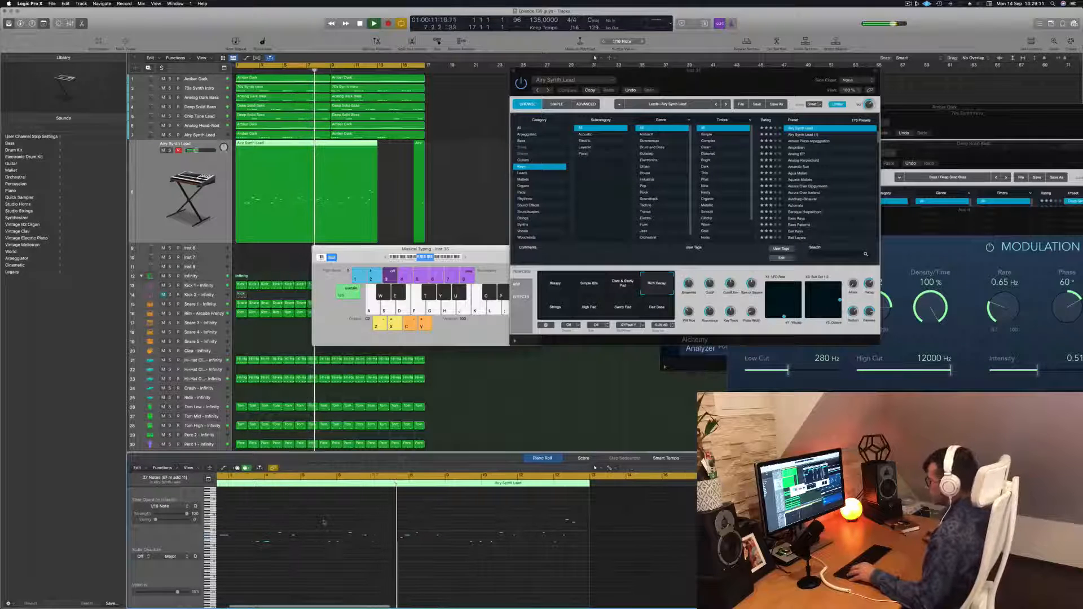
pyautogui.scroll(1, 322, 527)
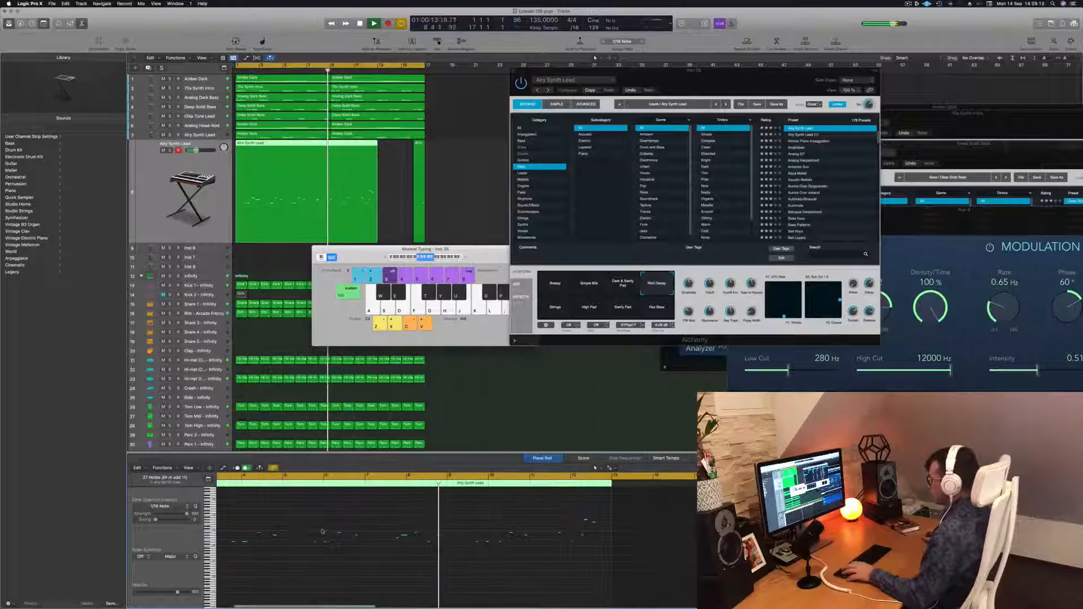
pyautogui.scroll(2, 322, 531)
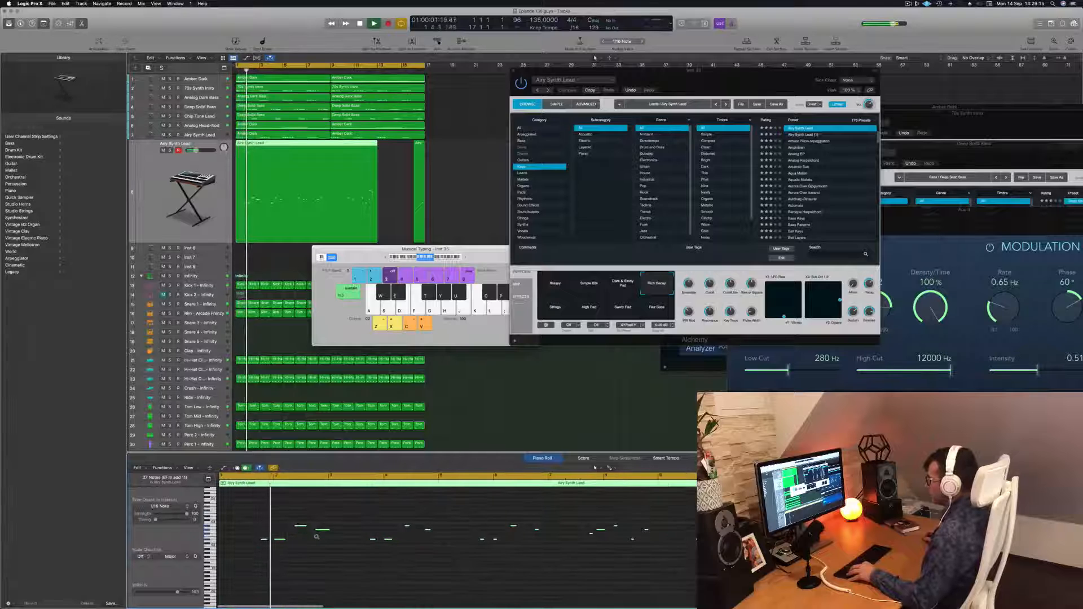
pyautogui.scroll(1, 316, 536)
pyautogui.hscroll(-1, 337, 542)
pyautogui.press('Return')
pyautogui.press('space')
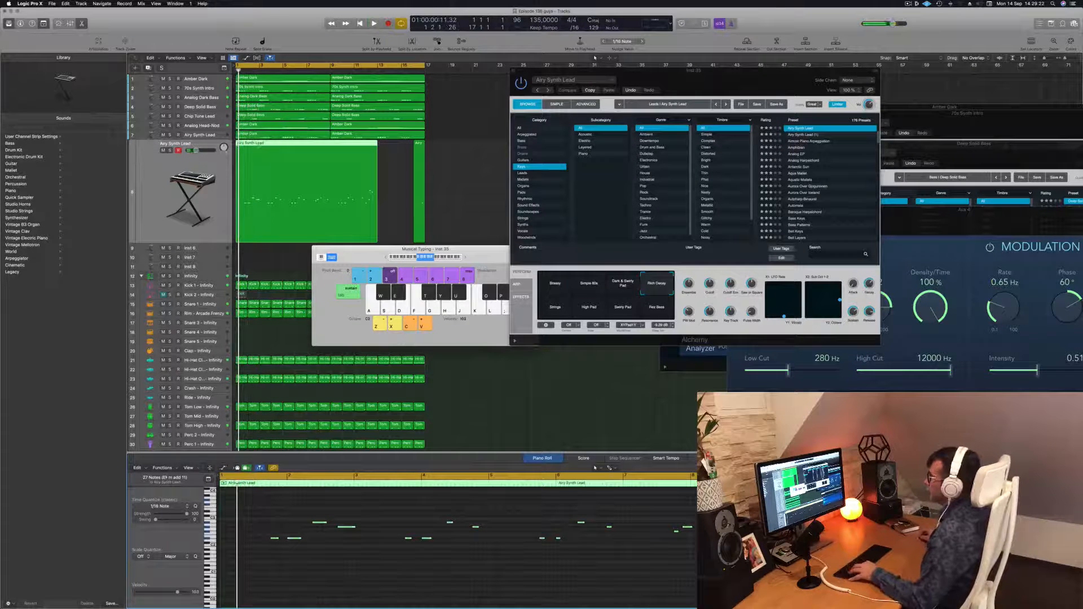
# Split the recorded region at the playhead, splitting the notes that cross the split point.
pyautogui.press('super+t')
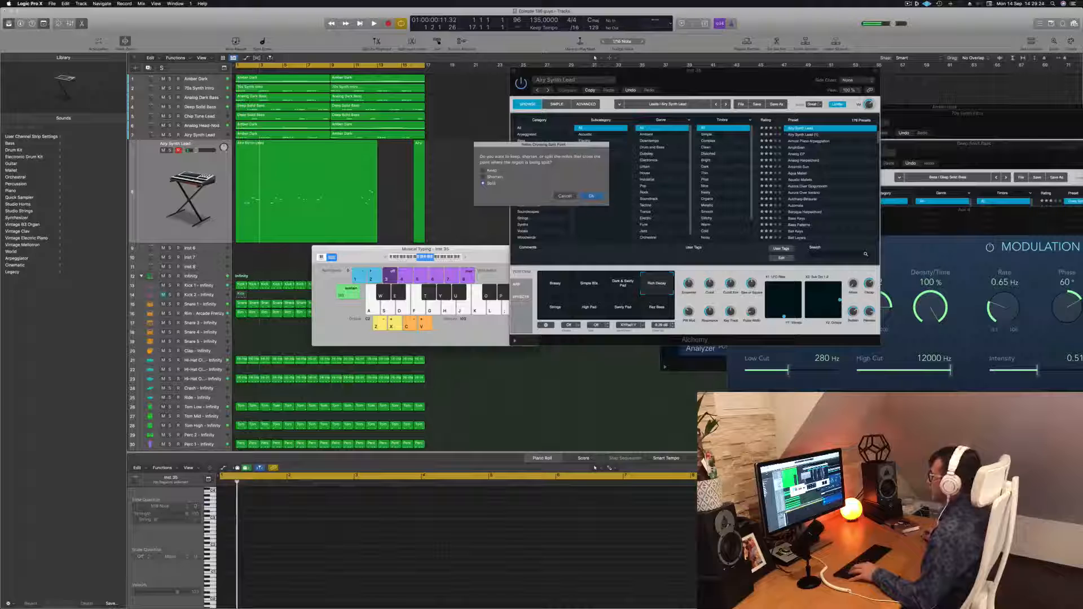
pyautogui.press('Return')
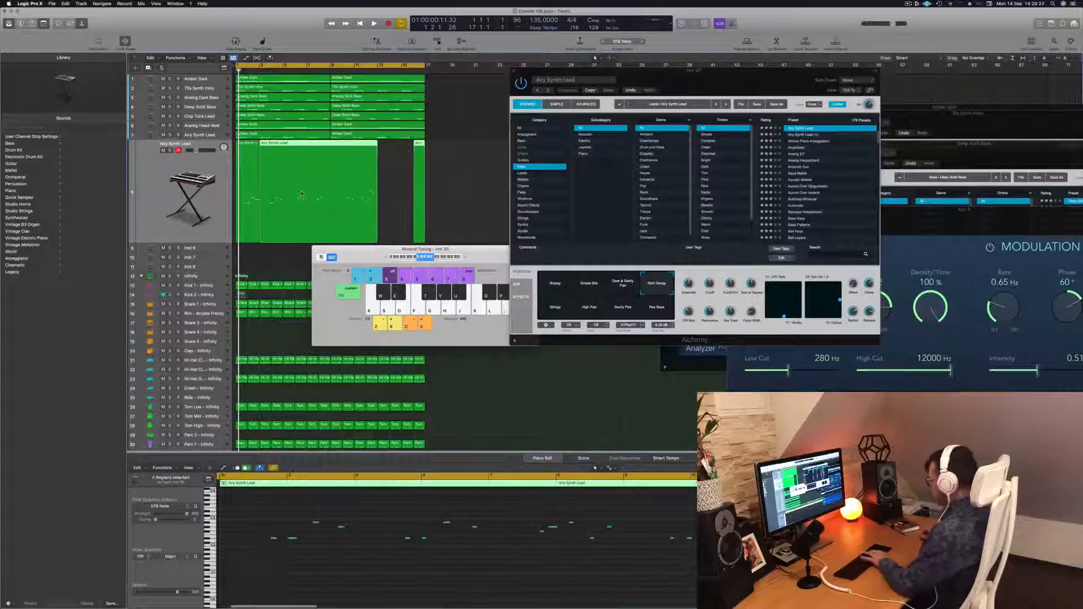
pyautogui.click(257, 168)
pyautogui.press('space')
pyautogui.click(908, 4)
pyautogui.click(925, 23)
pyautogui.press('space')
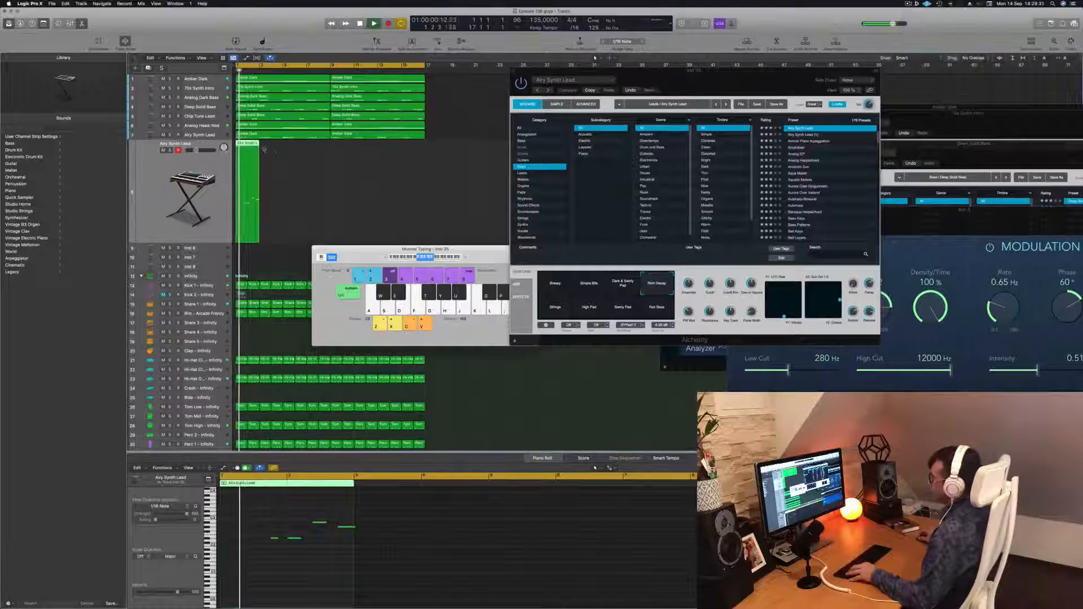
# Copy the opening region directly after itself and transpose the selected notes up an octave.
pyautogui.moveTo(248, 151); pyautogui.dragTo(270, 150)
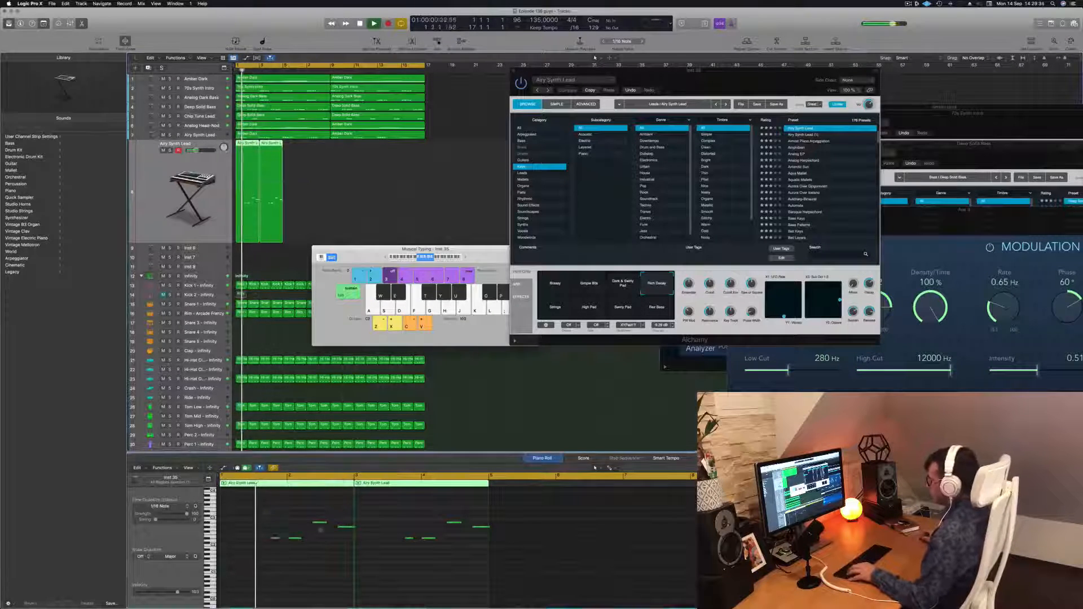
pyautogui.moveTo(263, 513); pyautogui.dragTo(480, 572)
pyautogui.hotkey('alt', 'shift', 'Up')
pyautogui.press('space')
pyautogui.press('space')
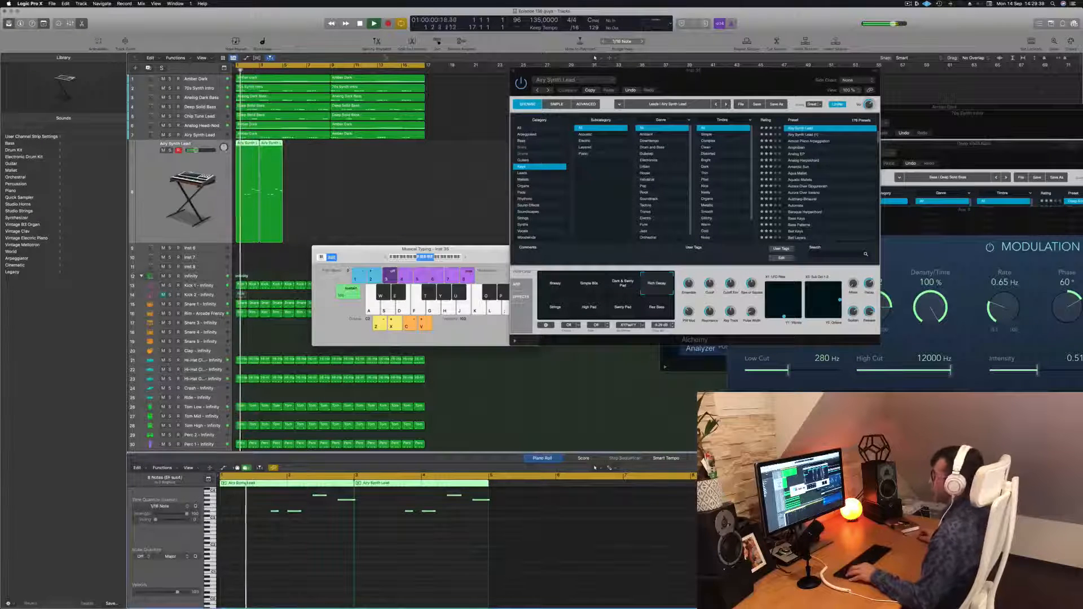
# Repeat the two Airy Synth Lead regions across the section and return to the start.
pyautogui.moveTo(345, 195); pyautogui.dragTo(336, 151)
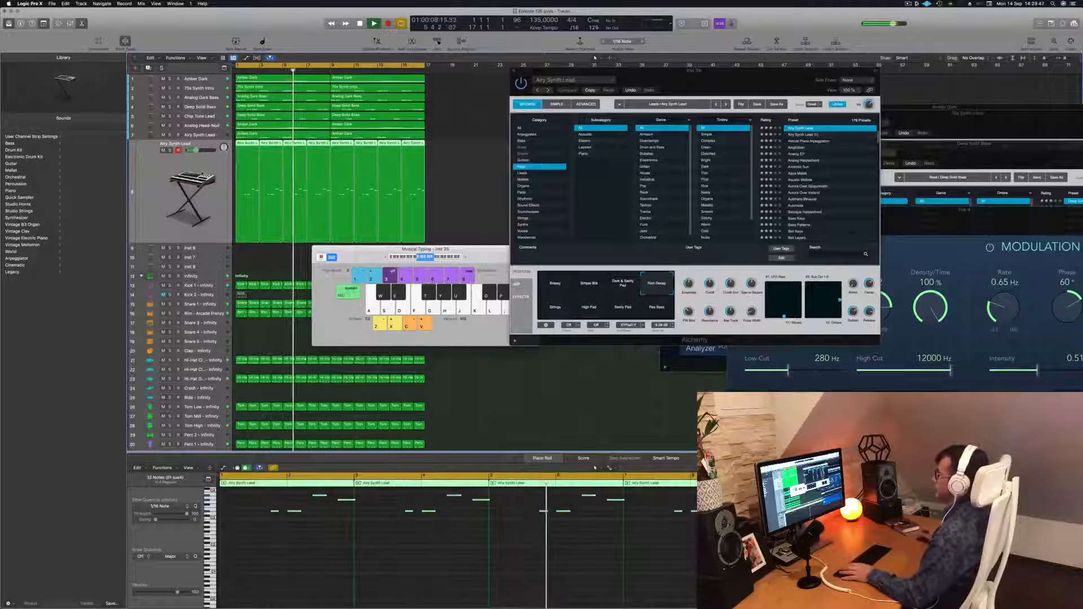
pyautogui.press('Return')
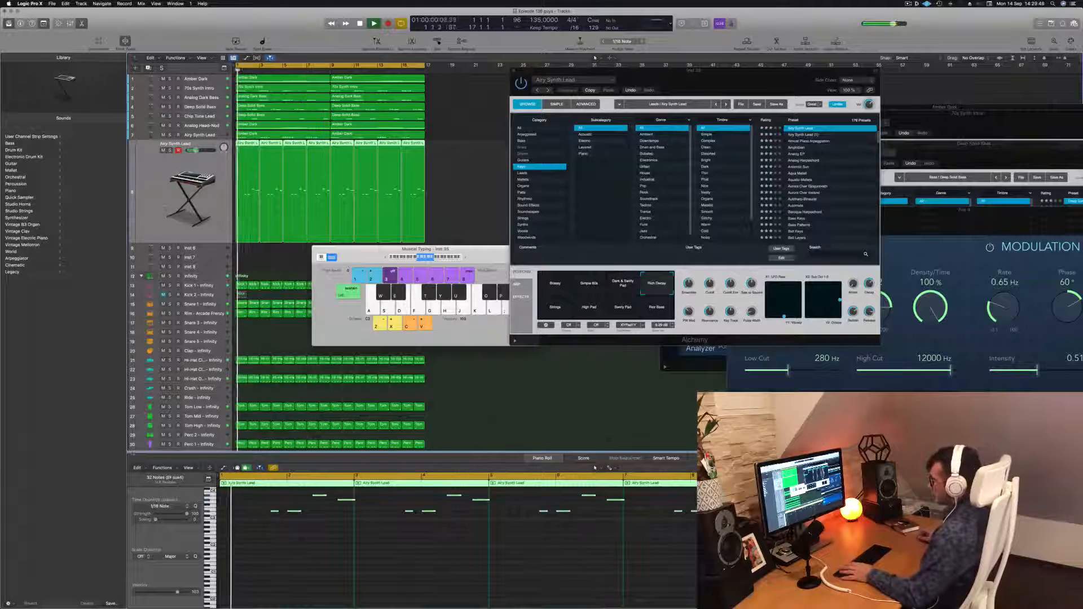
# Open the Mixer and Smart Controls, show the Inspector, and play the project.
pyautogui.press('x')
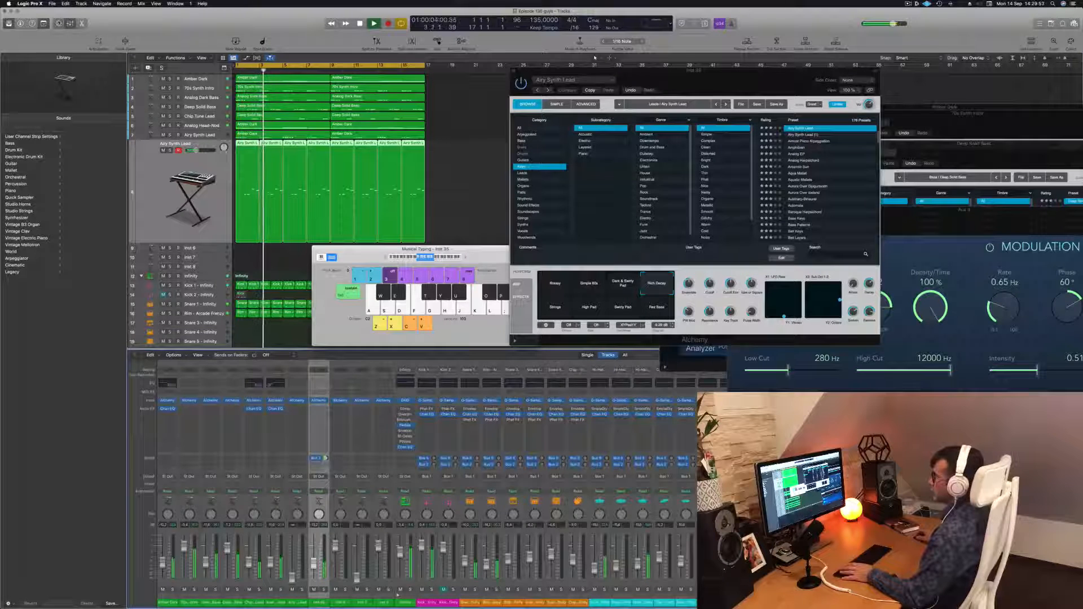
pyautogui.press('b')
pyautogui.press('space')
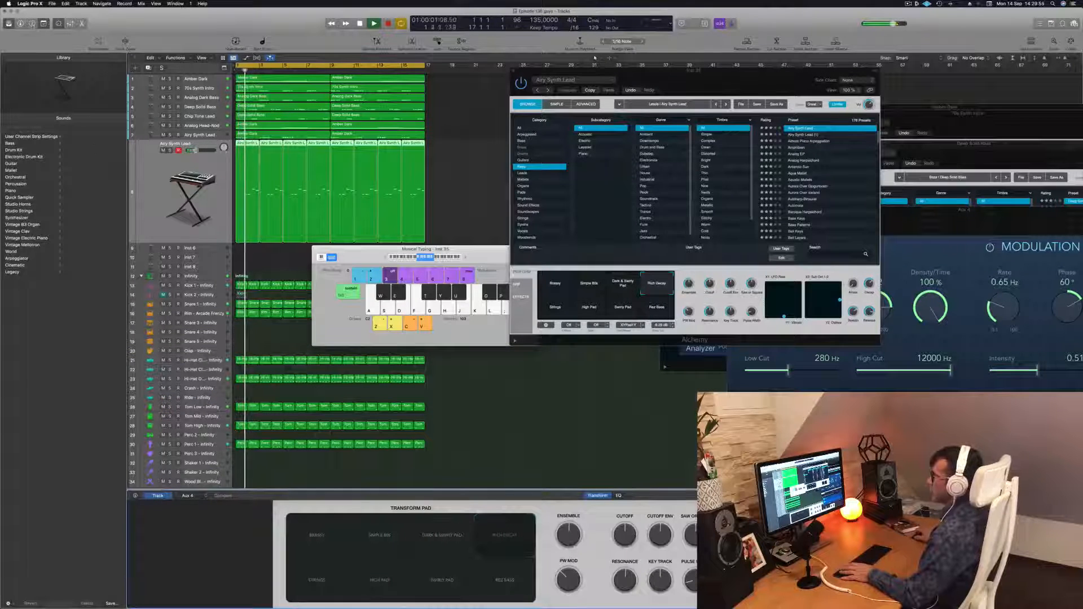
pyautogui.click(32, 25)
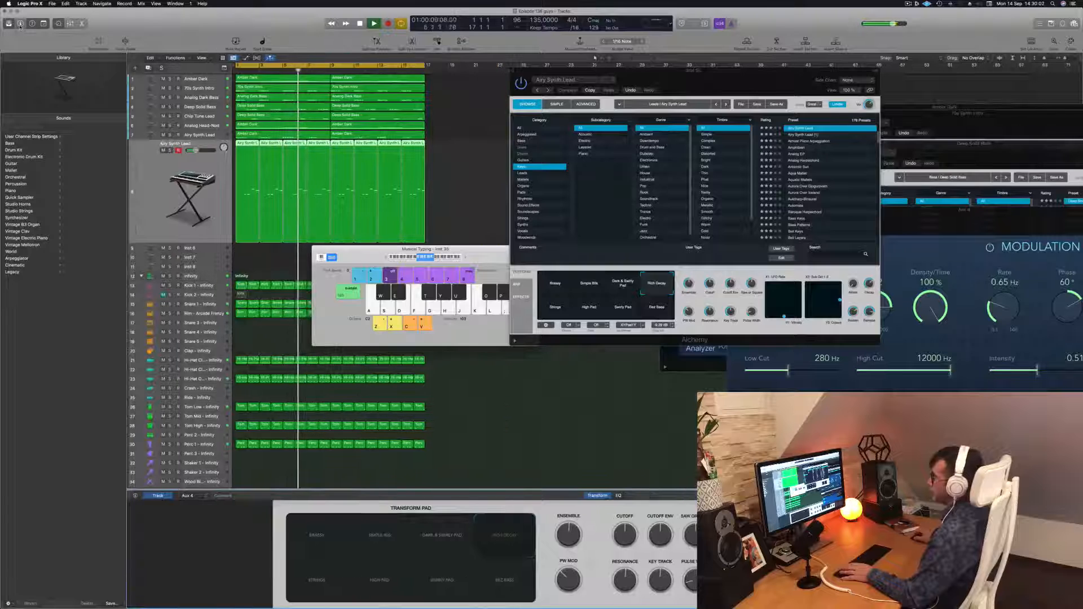
pyautogui.click(20, 23)
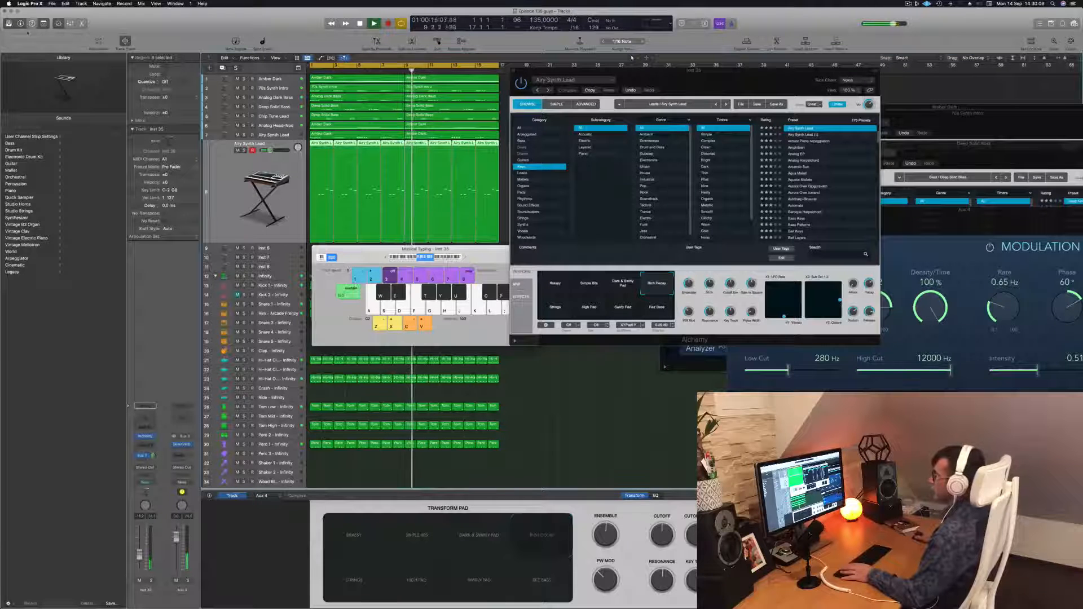
pyautogui.press('Return')
pyautogui.press('space')
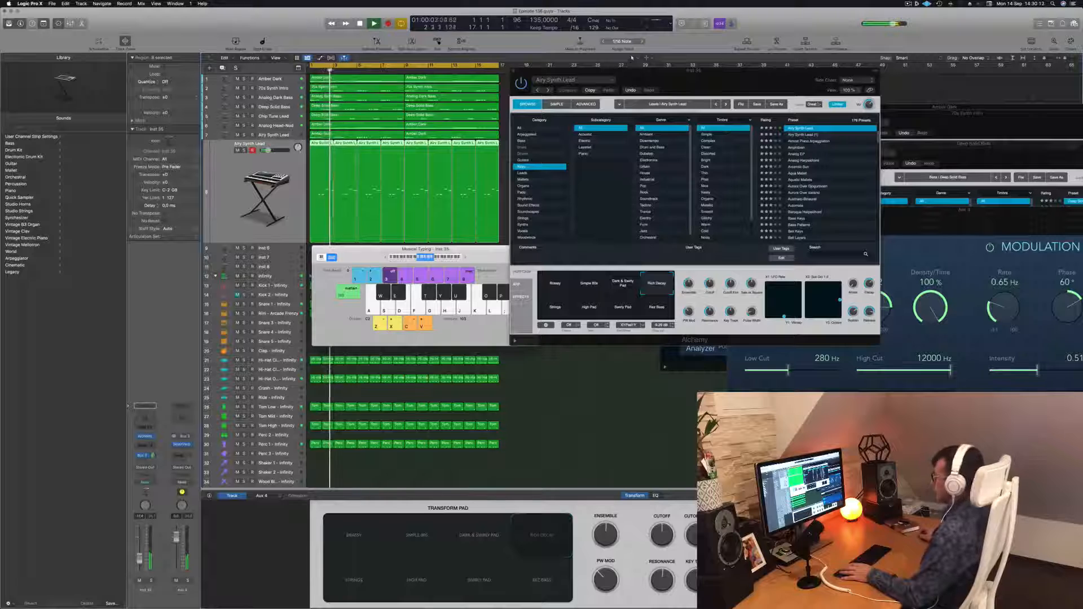
# Move the Alchemy window and audition the Rez Bass and Strings transform pads.
pyautogui.press('Return')
pyautogui.moveTo(707, 80); pyautogui.dragTo(665, 140)
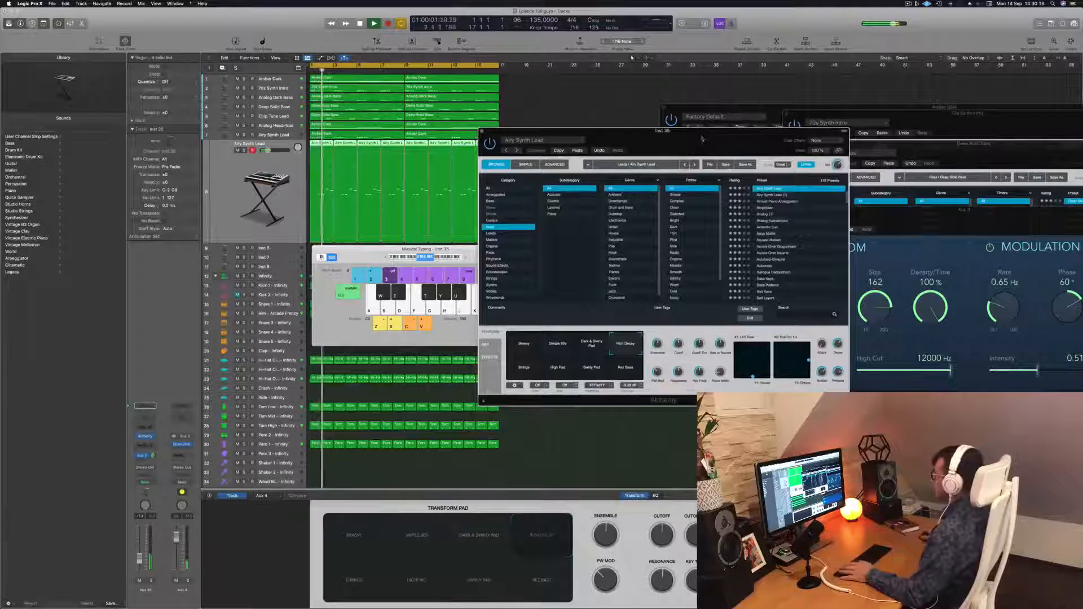
pyautogui.click(626, 367)
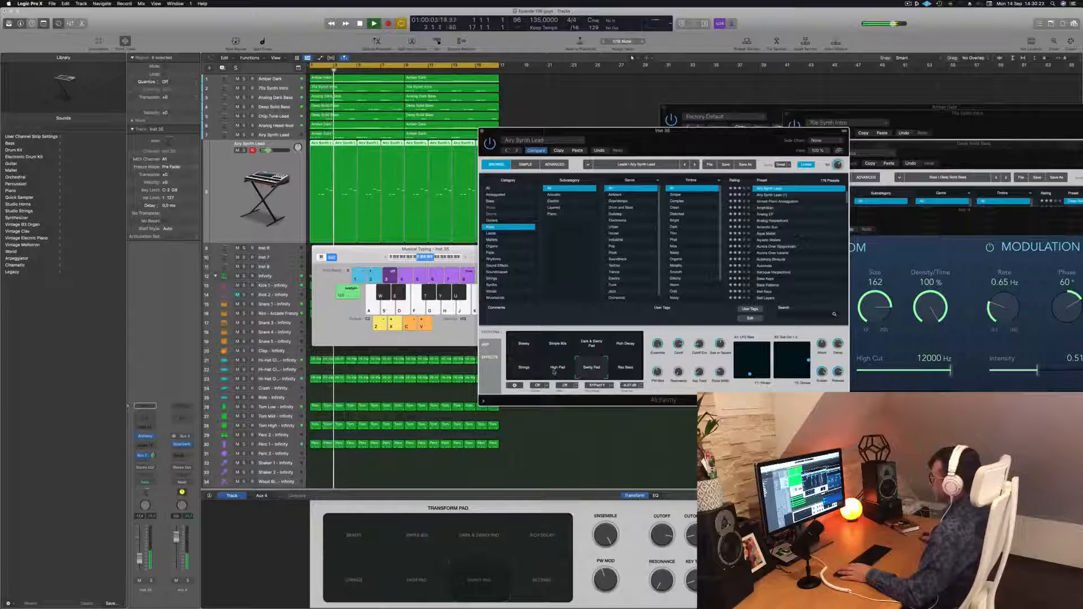
pyautogui.click(521, 372)
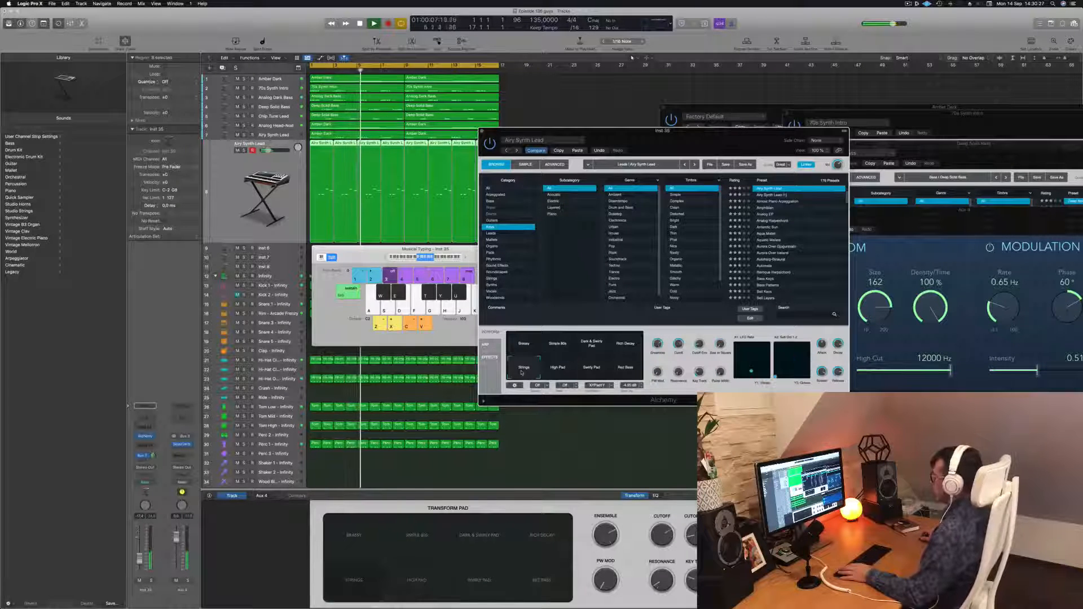
pyautogui.moveTo(679, 131); pyautogui.dragTo(682, 85)
pyautogui.press('space')
pyautogui.press('space')
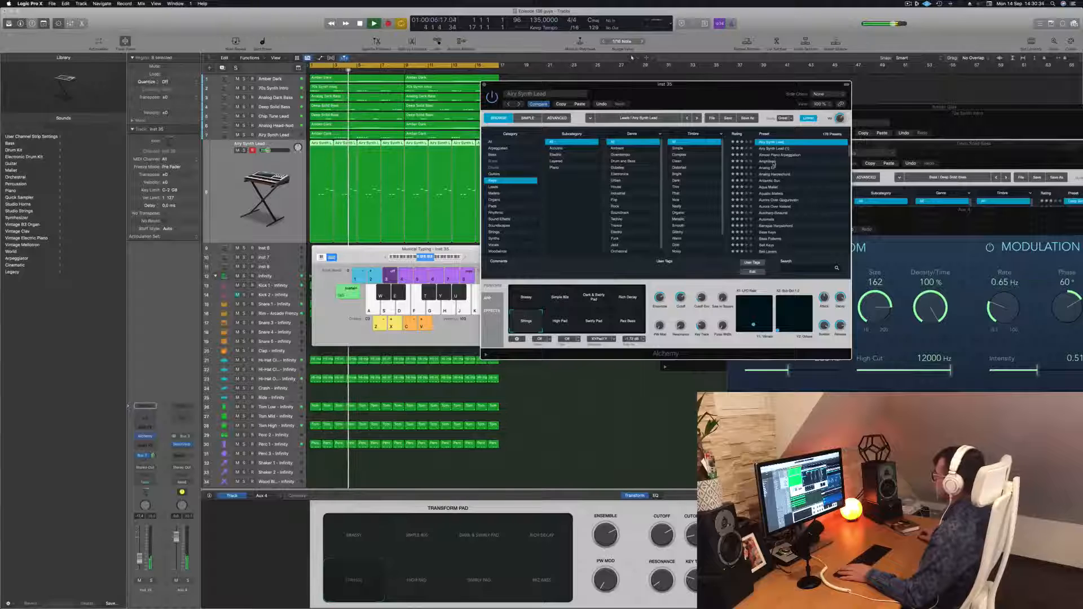
# Audition Alchemy presets on the new instrument track and load the Antarctic Sun preset.
pyautogui.click(773, 162)
pyautogui.click(762, 168)
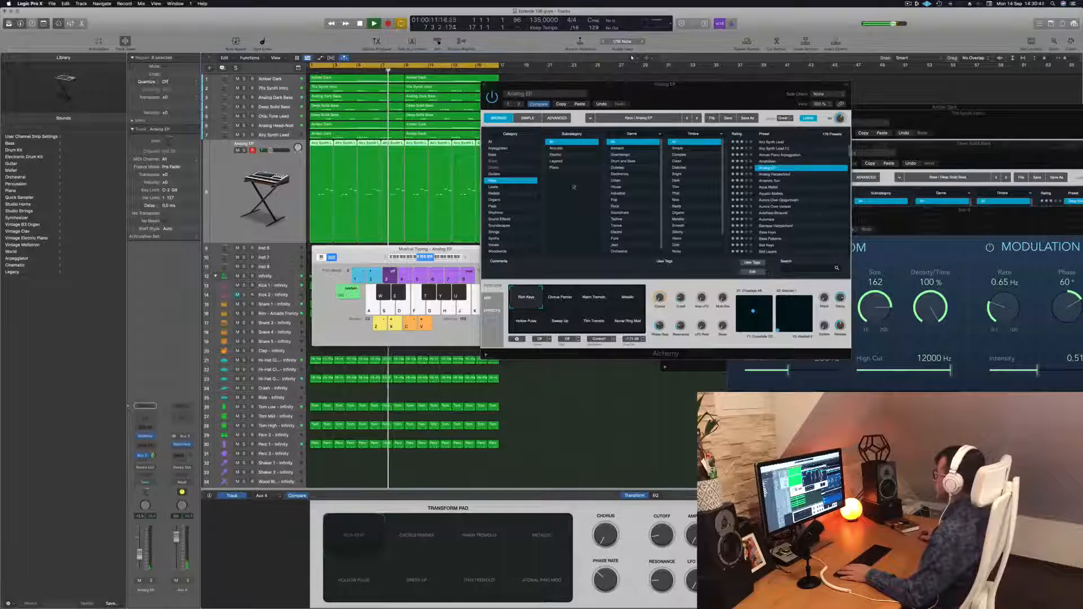
pyautogui.click(770, 182)
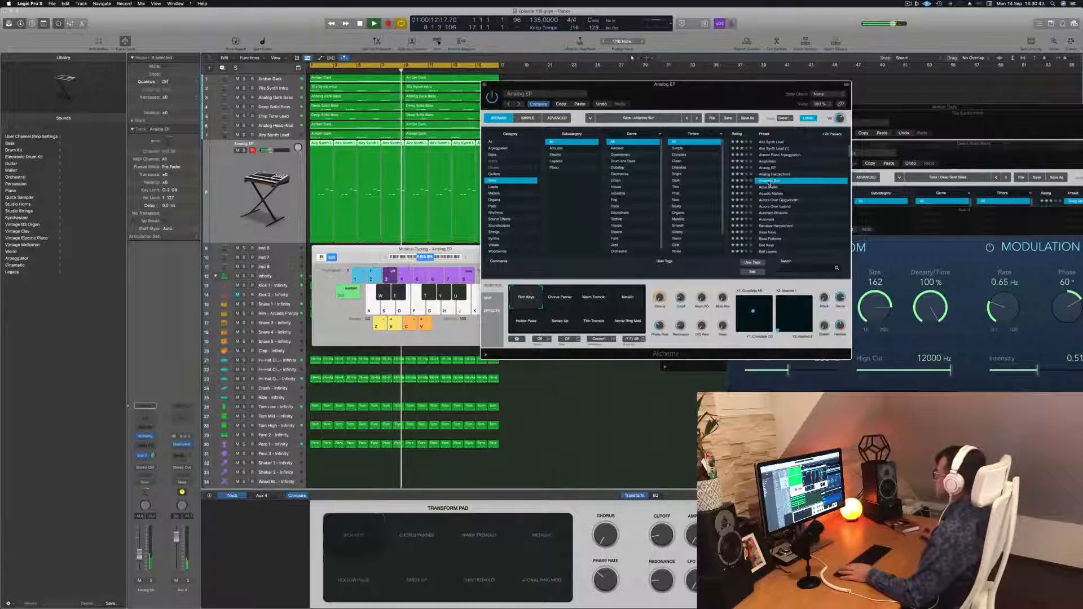
pyautogui.press('Return')
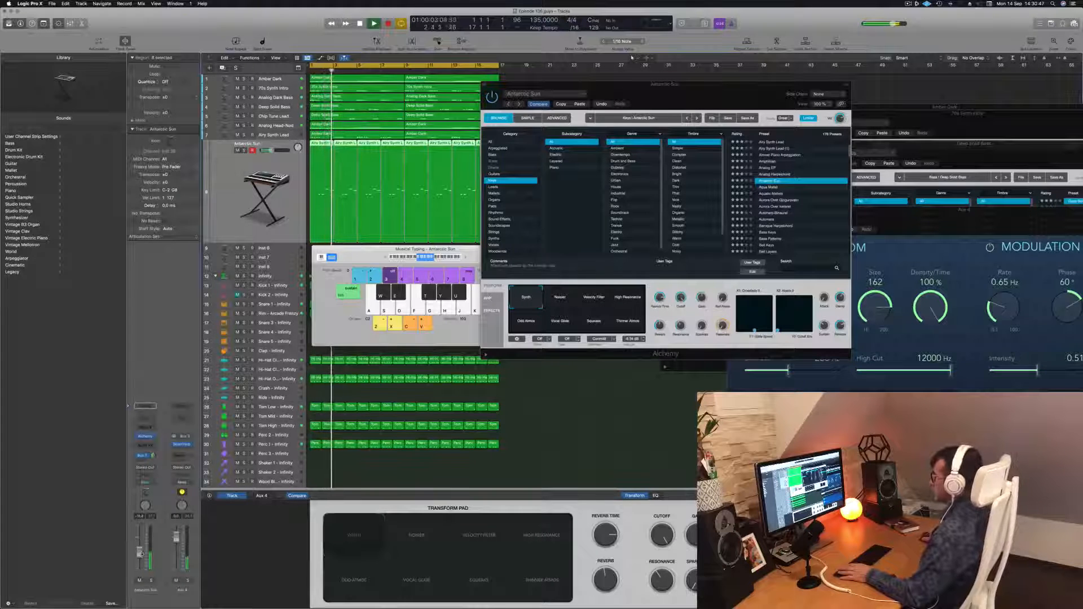
# Try Antarctic Sun's transform pads, settling on Vocal Glide, and move the Alchemy window aside.
pyautogui.click(562, 300)
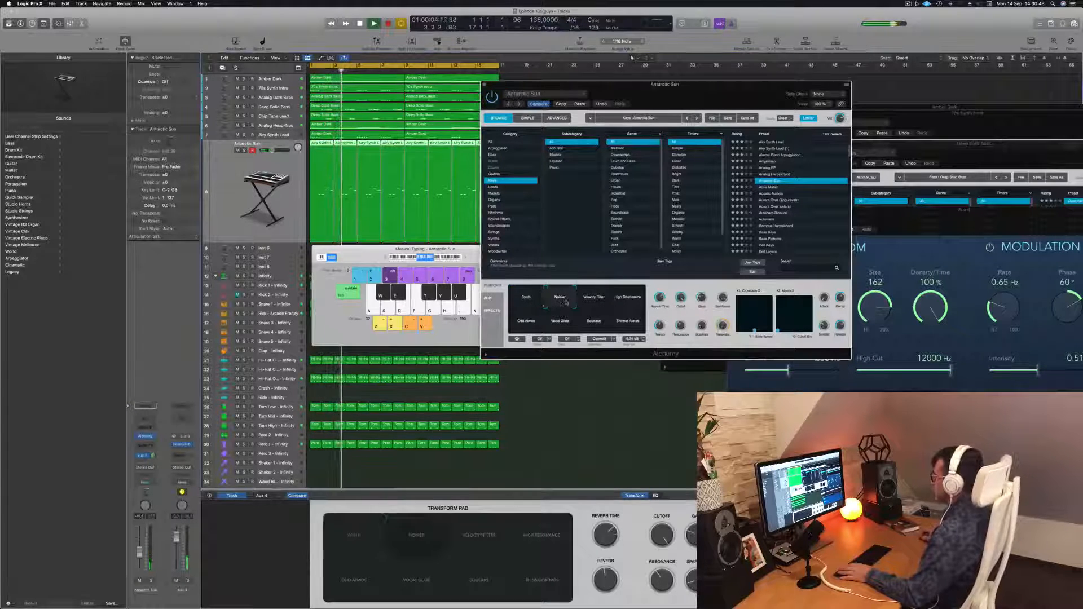
pyautogui.click(595, 303)
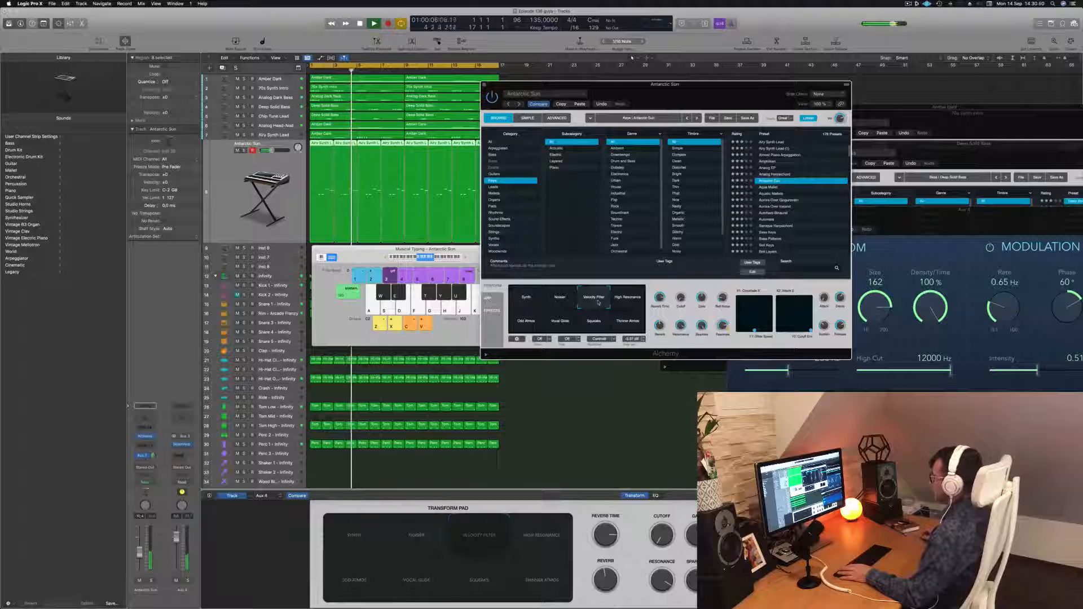
pyautogui.click(633, 302)
pyautogui.click(525, 321)
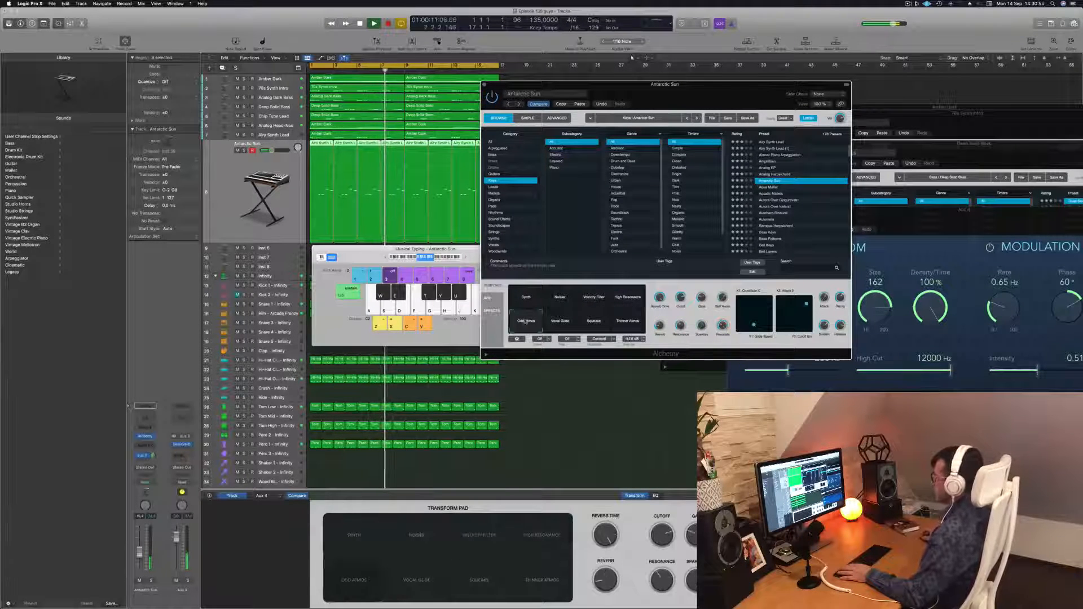
pyautogui.click(560, 323)
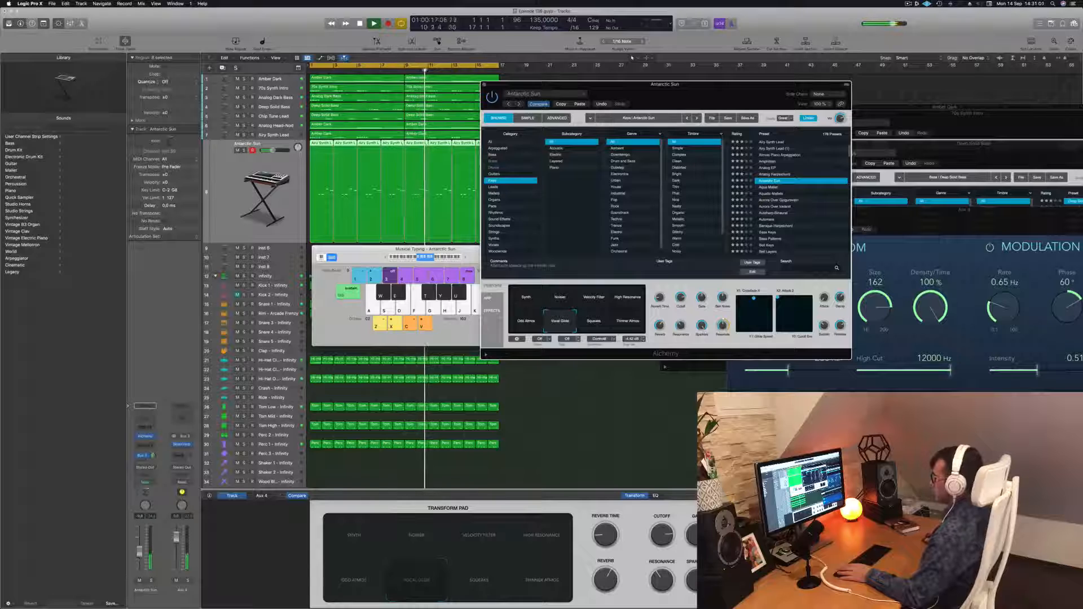
pyautogui.click(598, 406)
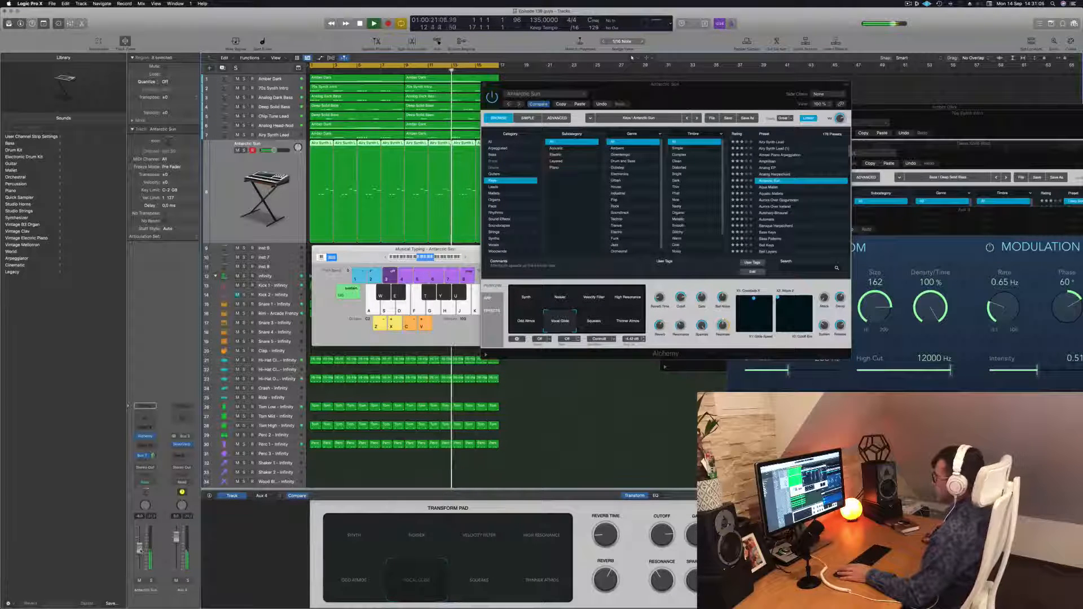
pyautogui.click(595, 321)
pyautogui.click(632, 323)
pyautogui.click(563, 326)
pyautogui.click(224, 69)
pyautogui.moveTo(612, 84); pyautogui.dragTo(935, 120)
# Copy the Airy Synth Lead regions onto the Antarctic Sun track and open them in the Piano Roll.
pyautogui.moveTo(515, 146); pyautogui.dragTo(323, 162)
pyautogui.moveTo(539, 184); pyautogui.dragTo(317, 208)
pyautogui.doubleClick(320, 153)
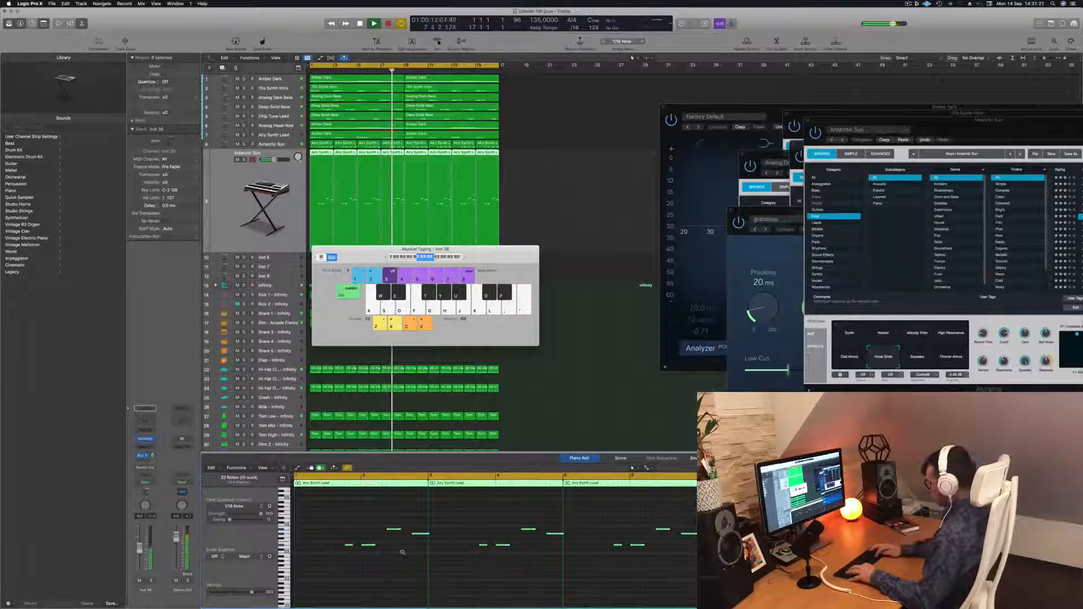
pyautogui.scroll(2, 402, 553)
pyautogui.press('Return')
pyautogui.click(528, 172)
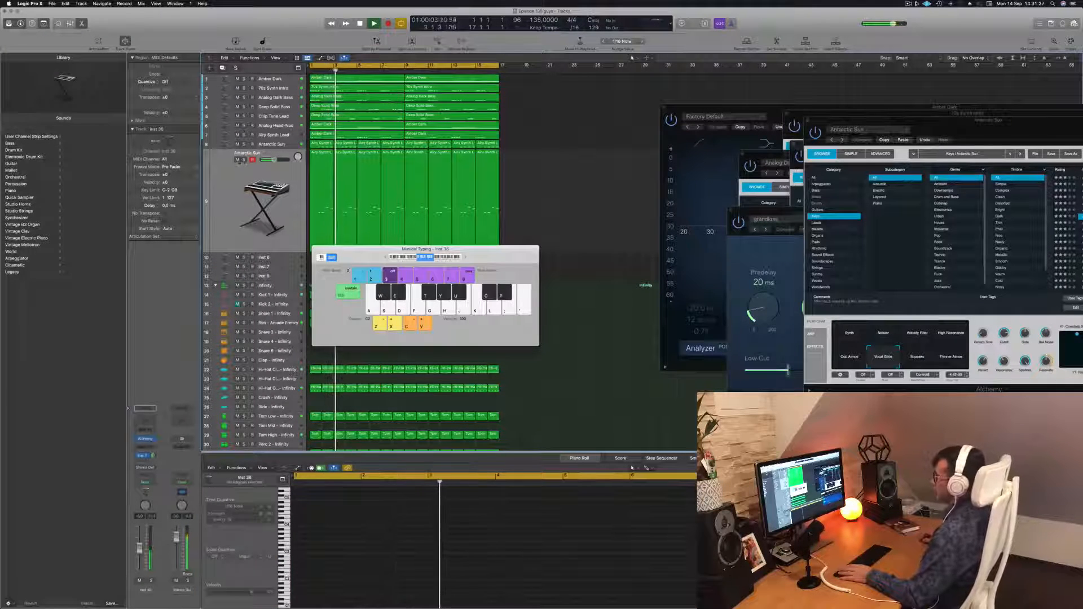
# Play the copied regions from the start while toggling the Antarctic Sun track's mute.
pyautogui.click(237, 159)
pyautogui.click(237, 160)
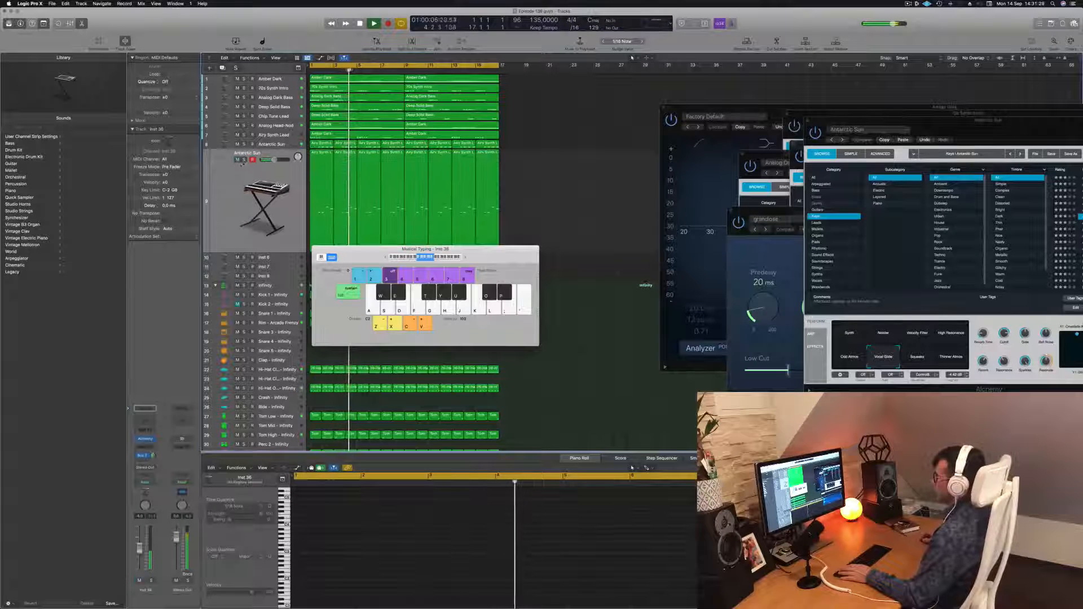
pyautogui.moveTo(504, 188); pyautogui.dragTo(318, 192)
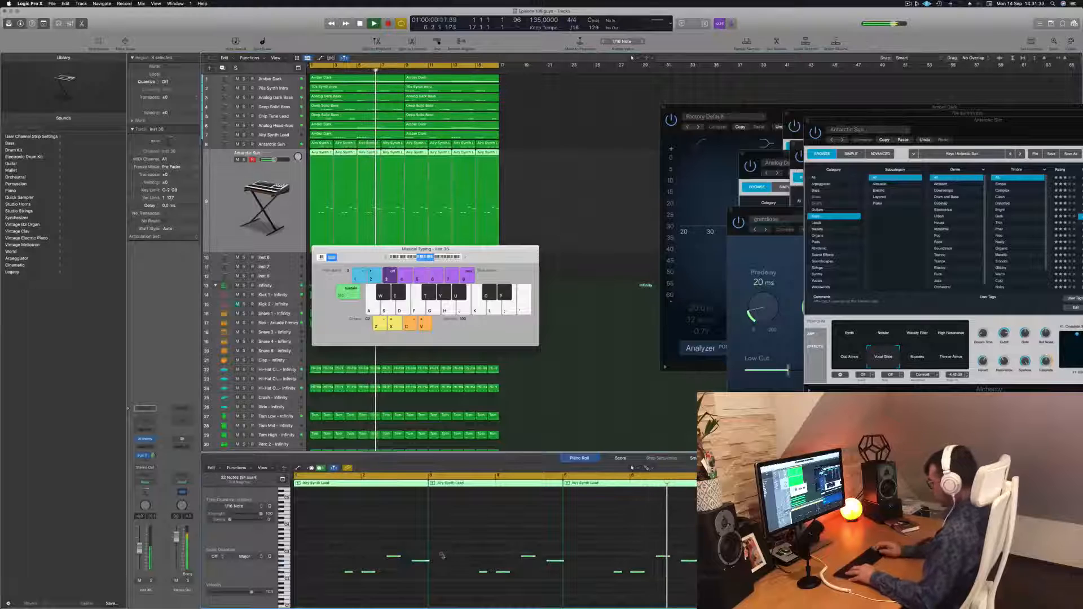
pyautogui.press('Return')
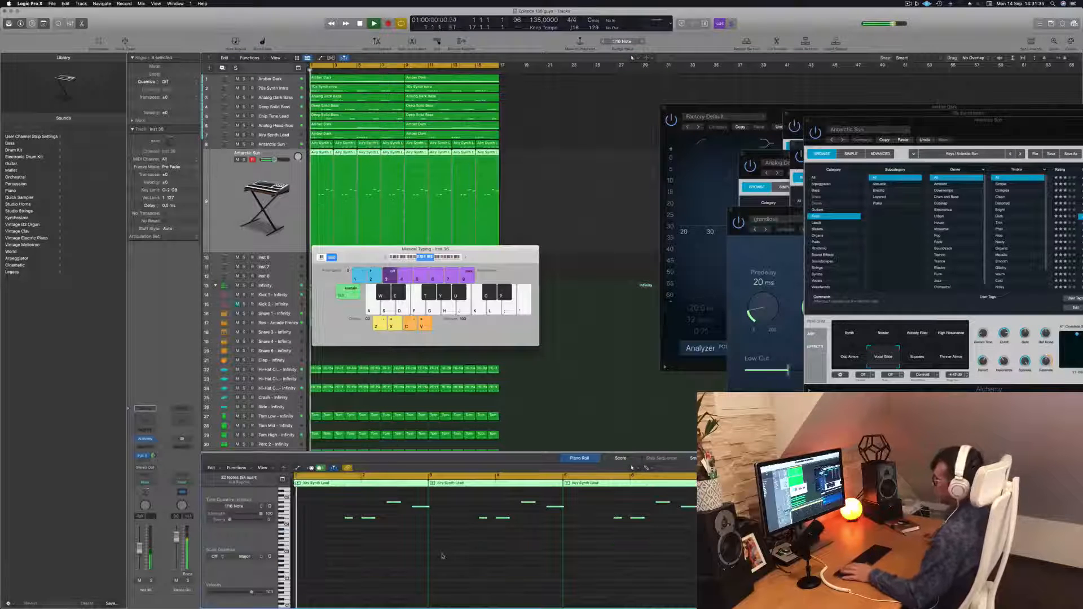
pyautogui.moveTo(425, 249); pyautogui.dragTo(752, 241)
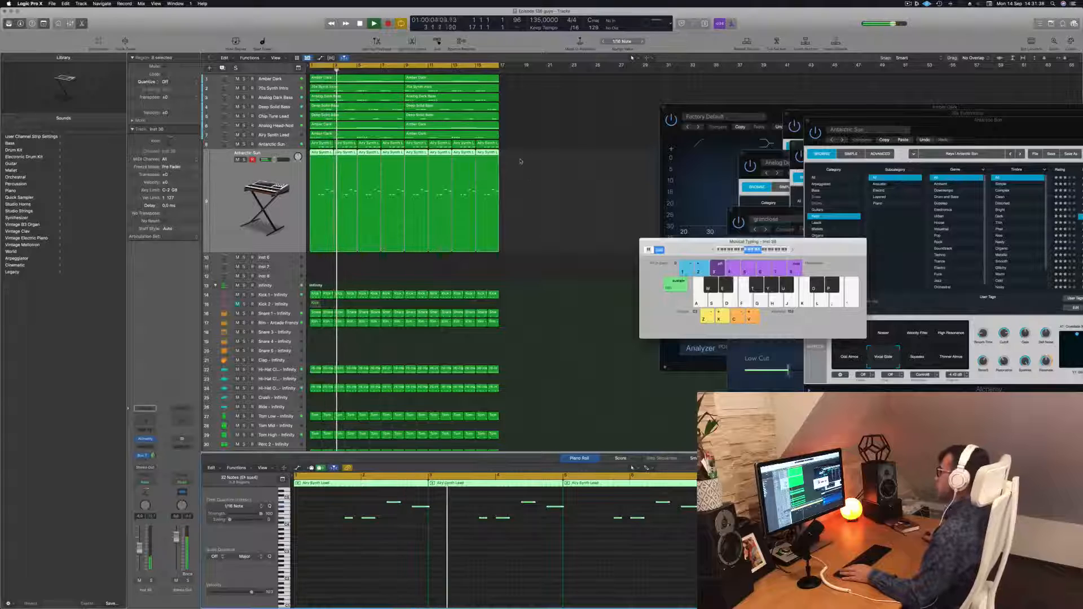
pyautogui.click(238, 160)
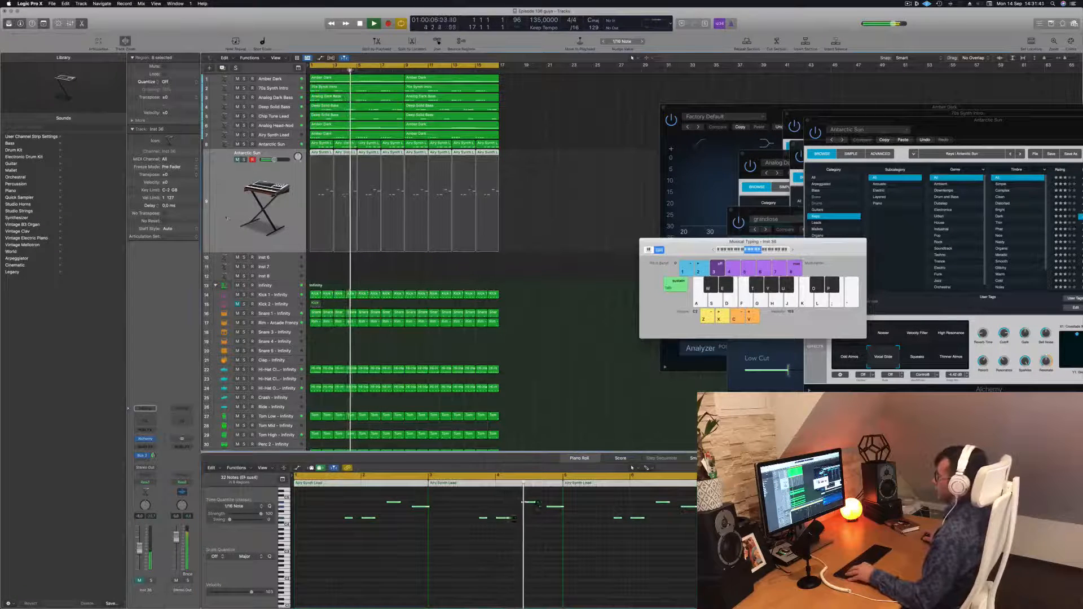
# Zoom the track heights out and rearrange the open plug-in and Musical Typing windows.
pyautogui.press('super+Up')
pyautogui.press('super+Up')
pyautogui.press('super+Up')
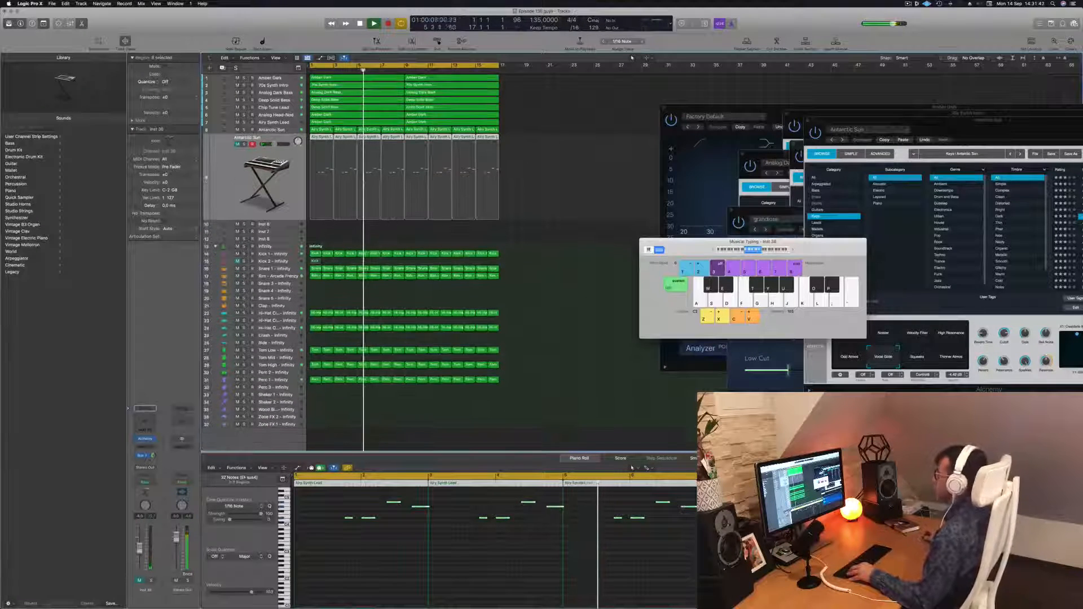
pyautogui.moveTo(708, 249); pyautogui.dragTo(913, 253)
pyautogui.click(438, 182)
pyautogui.moveTo(699, 105); pyautogui.dragTo(629, 105)
pyautogui.click(594, 108)
pyautogui.moveTo(910, 121); pyautogui.dragTo(790, 291)
pyautogui.moveTo(889, 247); pyautogui.dragTo(889, 198)
pyautogui.scroll(3, 495, 178)
pyautogui.scroll(-3, 495, 178)
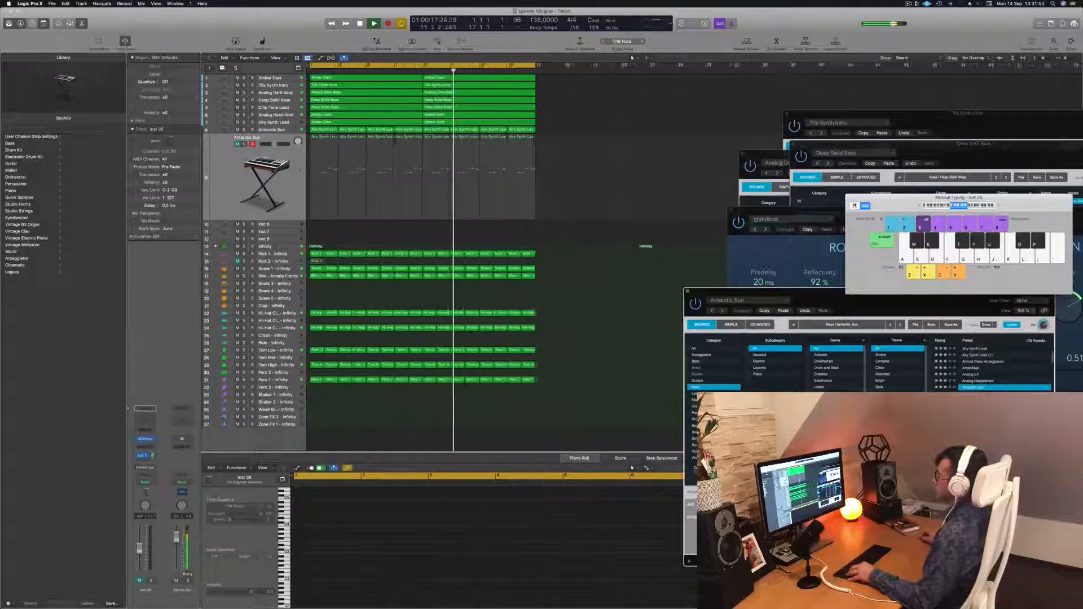
pyautogui.scroll(-1, 229, 172)
pyautogui.scroll(-1, 229, 172)
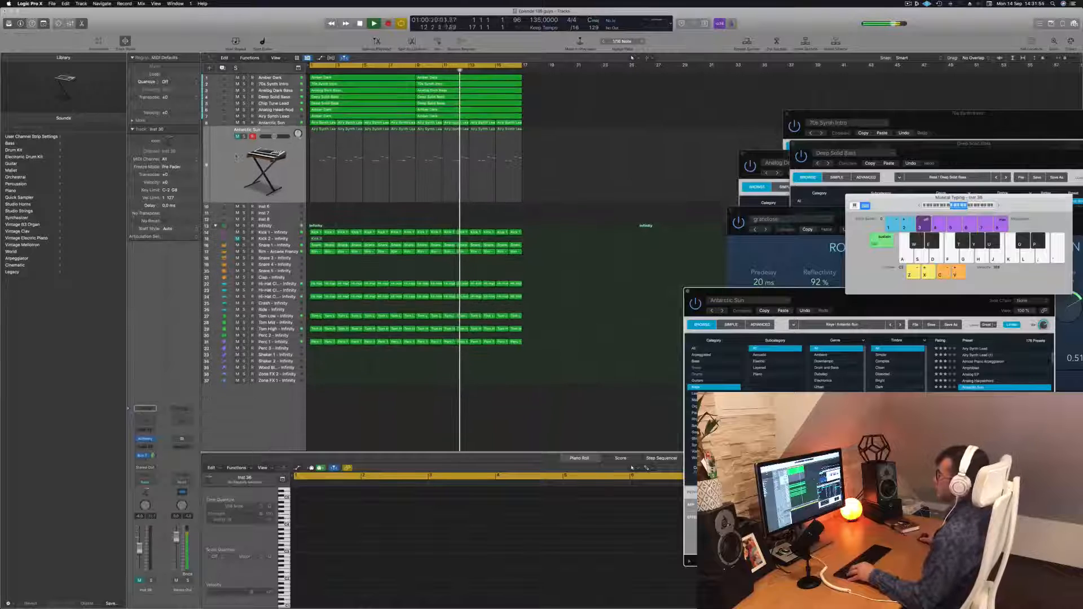
# Select all regions and name them by their tracks.
pyautogui.click(237, 156)
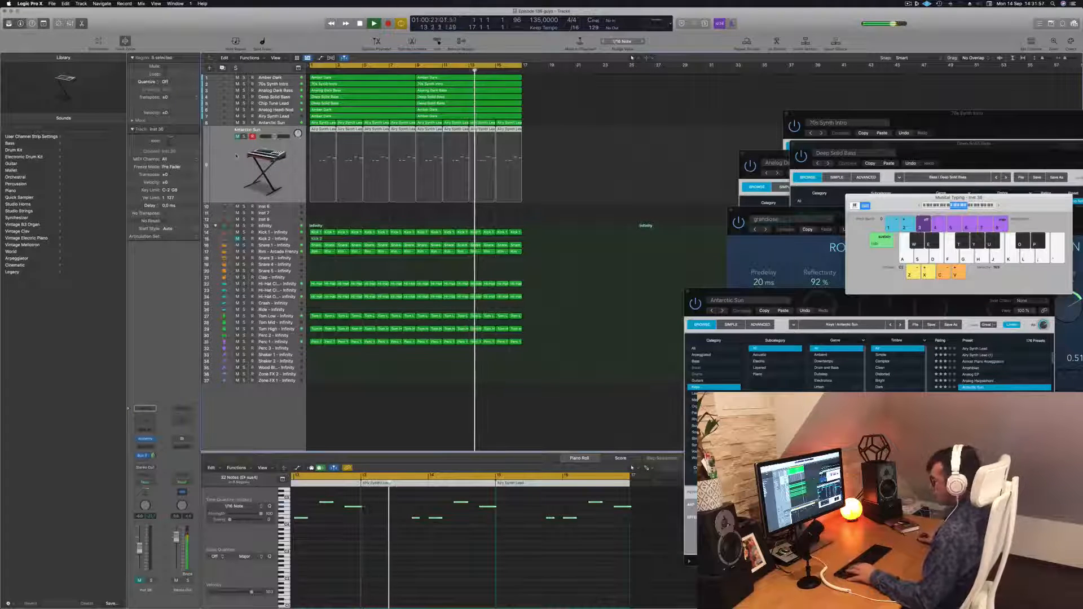
pyautogui.press('super+a')
pyautogui.rightClick(409, 98)
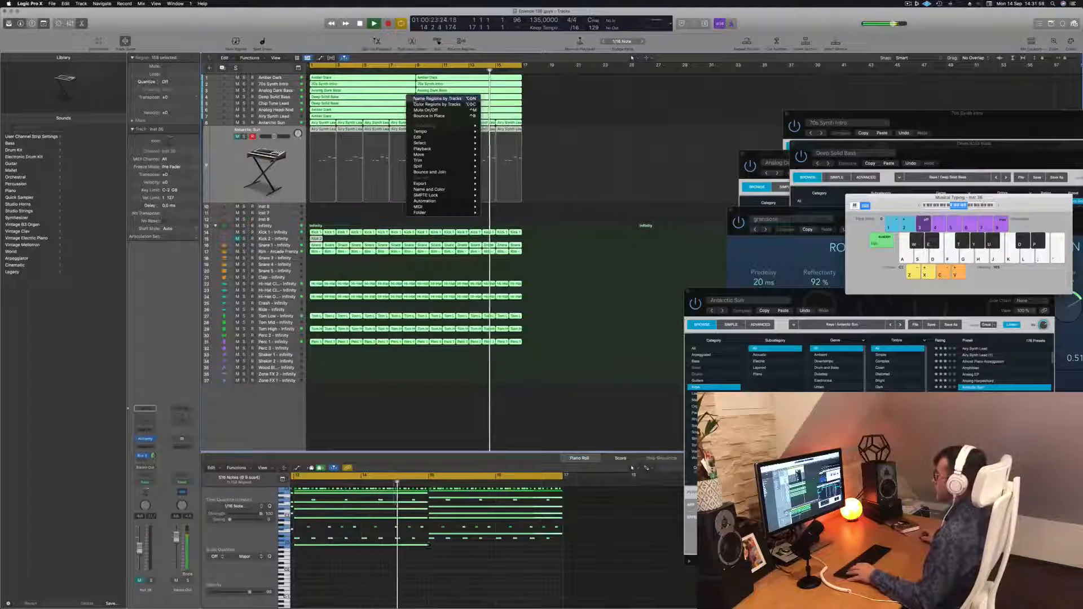
pyautogui.click(435, 98)
pyautogui.click(236, 168)
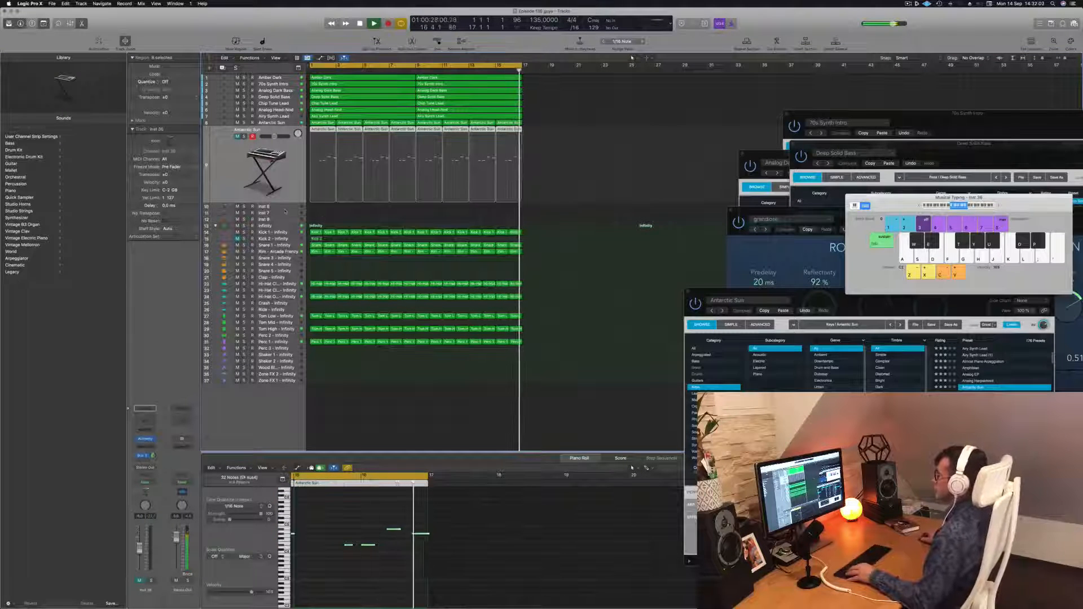
# Select the Airy Synth Lead track and play the project from the start.
pyautogui.click(279, 122)
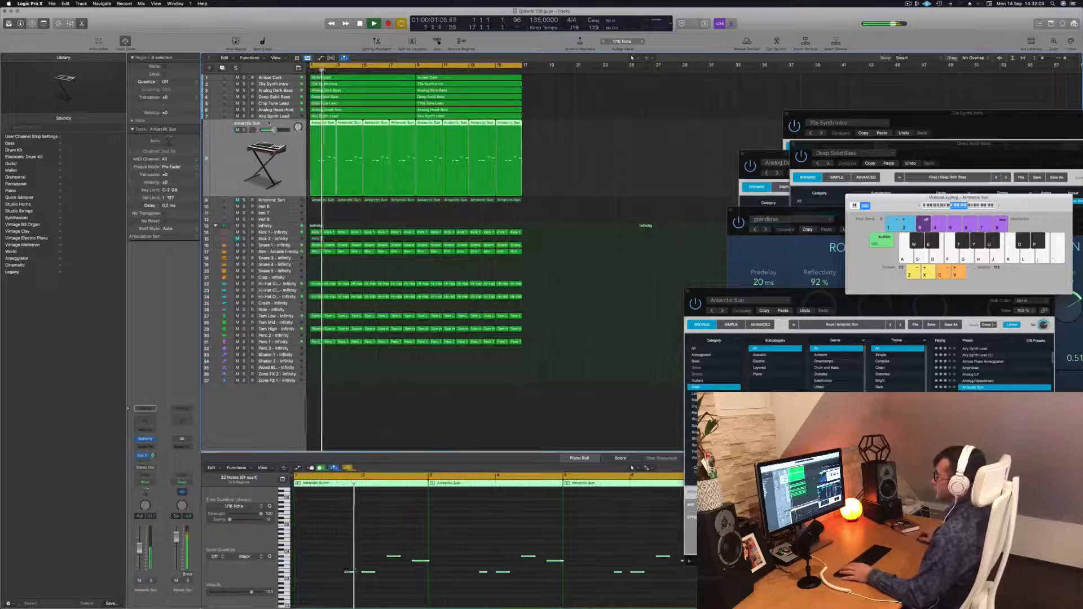
pyautogui.click(280, 201)
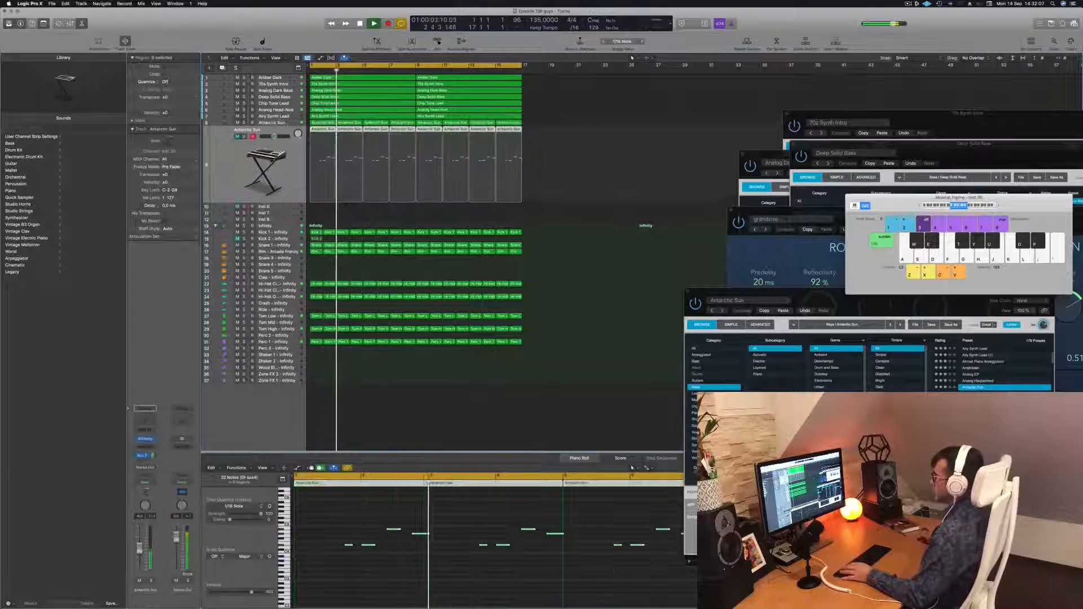
pyautogui.click(274, 116)
pyautogui.press('Return')
pyautogui.press('space')
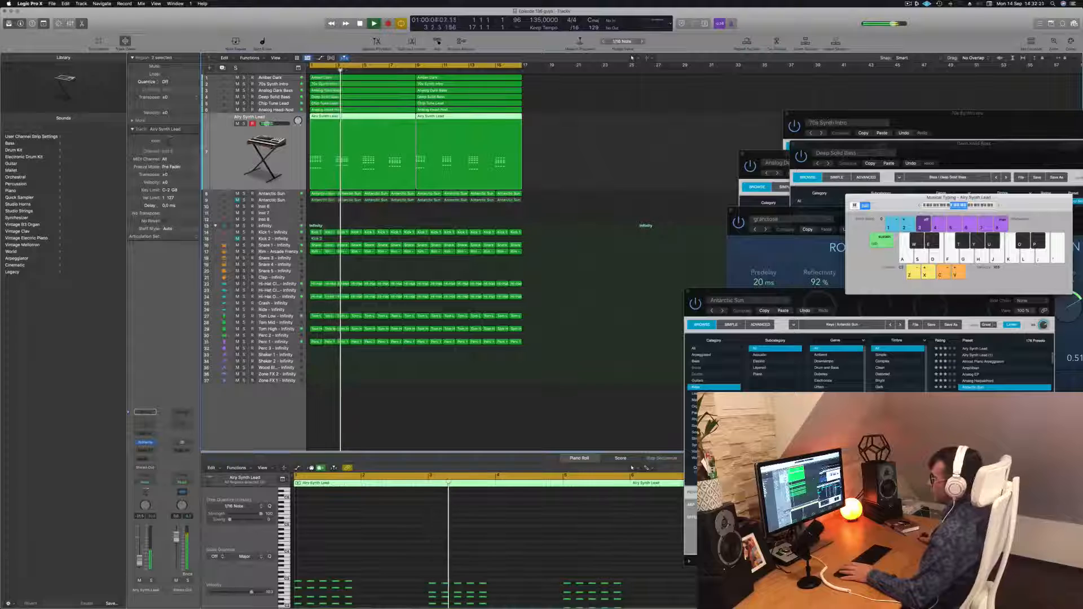
# Open the Airy Synth Lead Alchemy instrument and play the project.
pyautogui.click(145, 443)
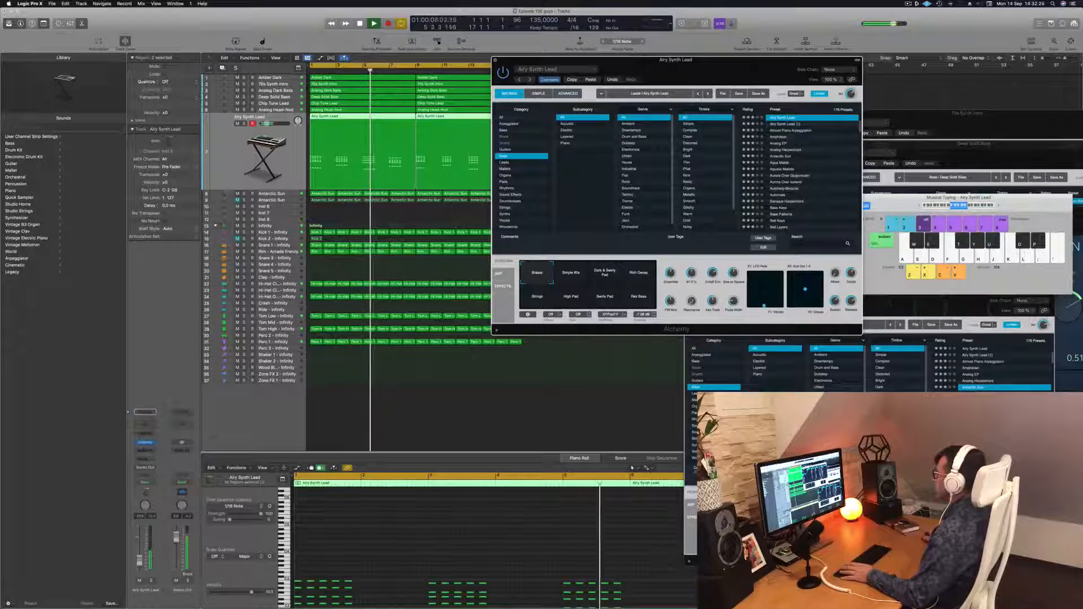
pyautogui.press('Return')
pyautogui.press('space')
# Add a send from the Airy Synth Lead track to the existing aux bus and close its Alchemy window.
pyautogui.click(145, 461)
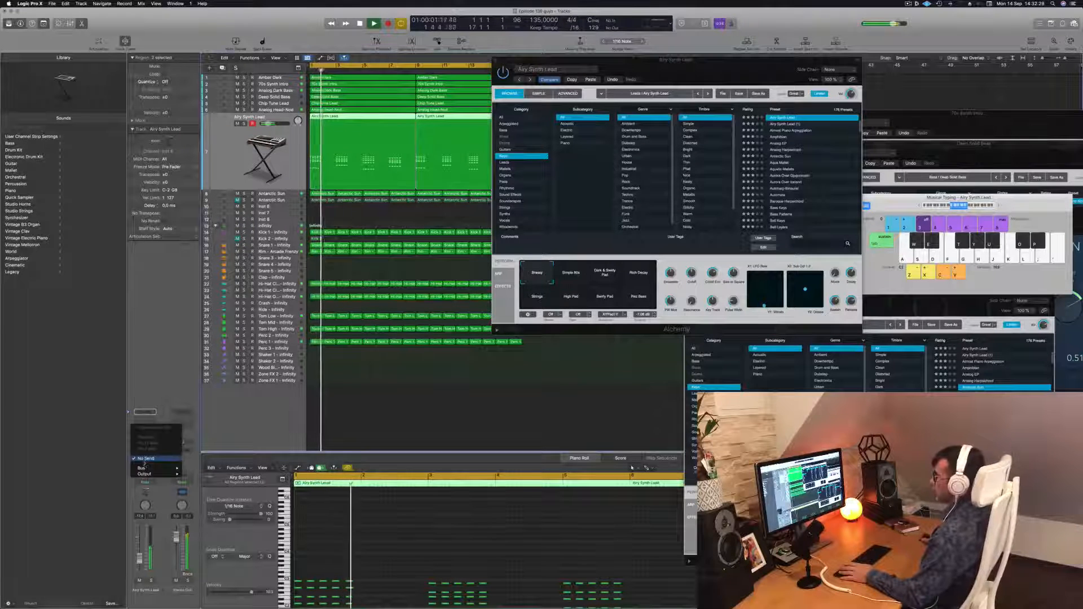
pyautogui.moveTo(148, 469)
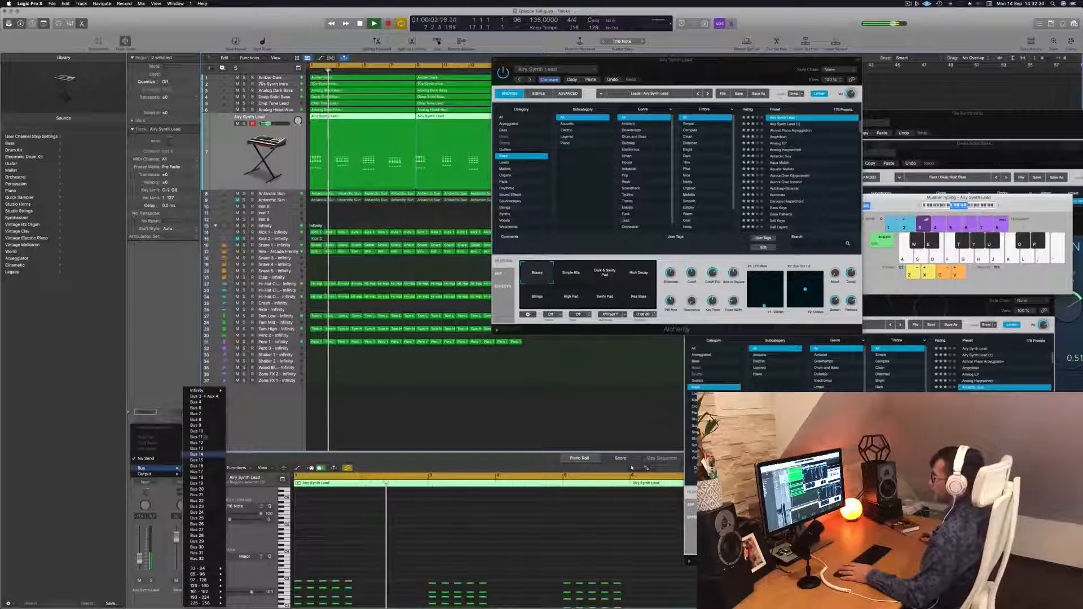
pyautogui.click(203, 395)
pyautogui.press('space')
pyautogui.press('space')
pyautogui.press('space')
pyautogui.press('space')
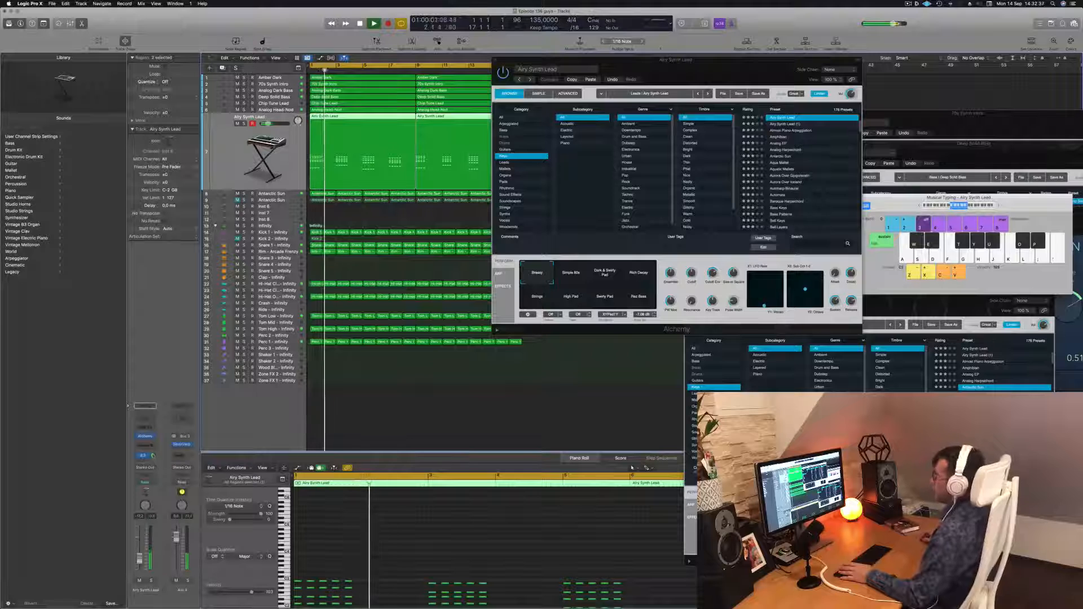
pyautogui.moveTo(564, 60); pyautogui.dragTo(454, 76)
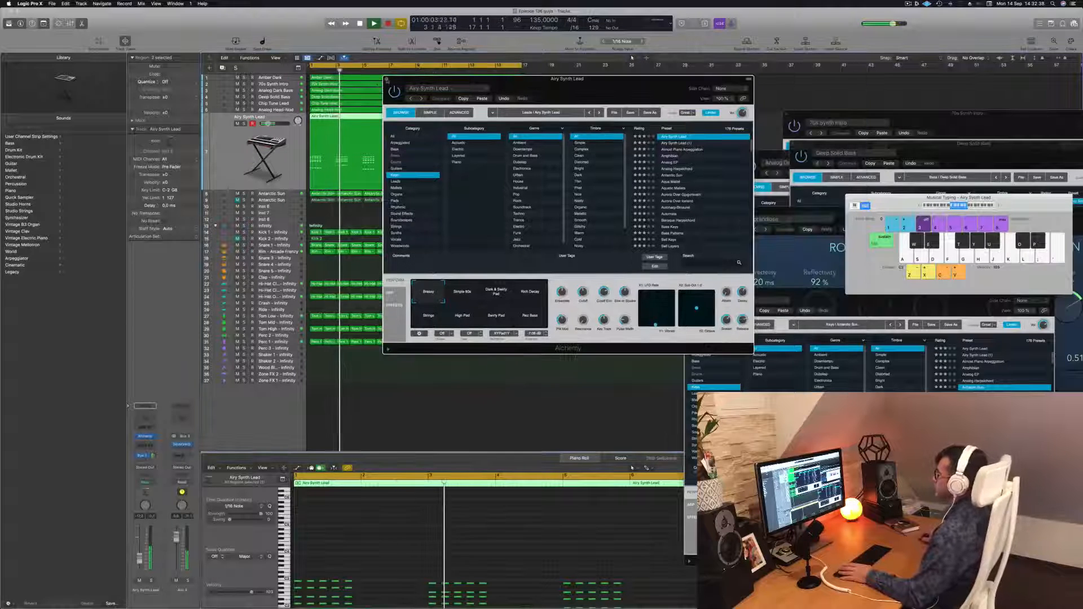
pyautogui.click(385, 76)
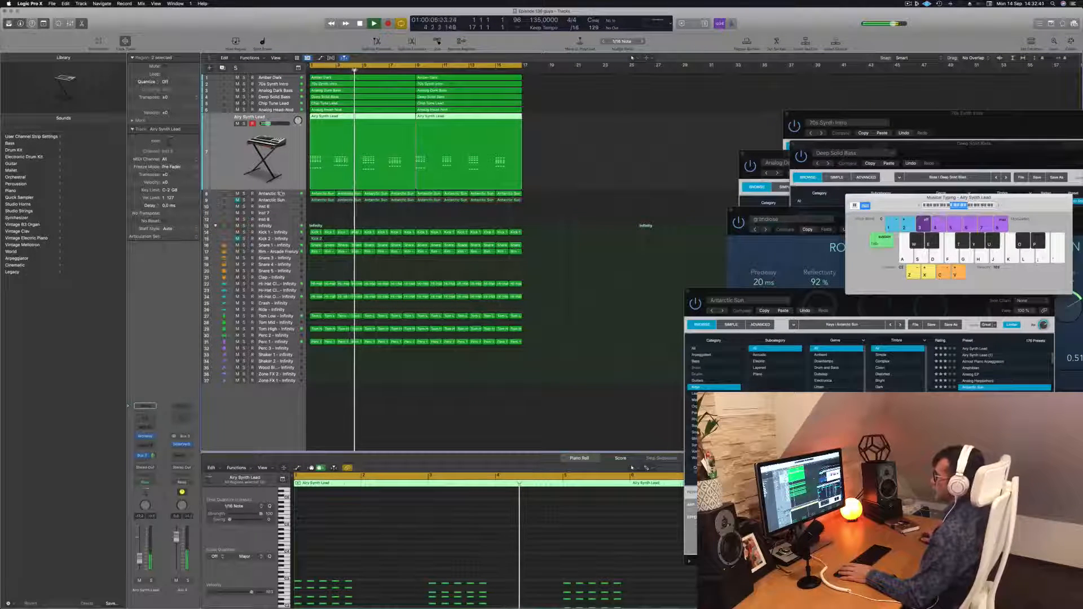
# Compare tracks by selecting them in turn and toggling the Analog Head-Nod track's mute.
pyautogui.click(272, 193)
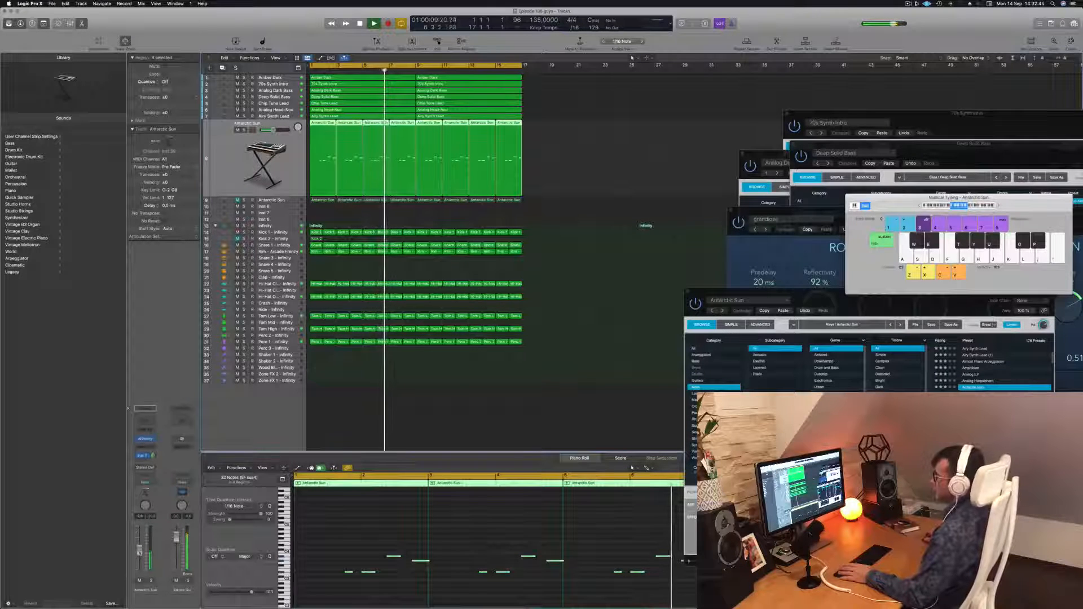
pyautogui.click(562, 318)
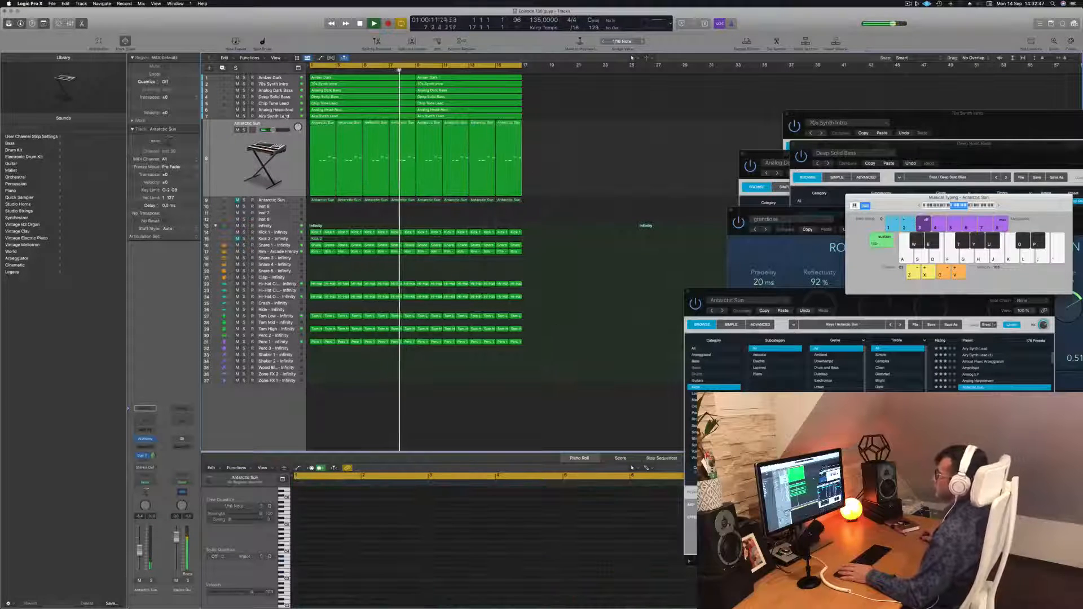
pyautogui.click(230, 117)
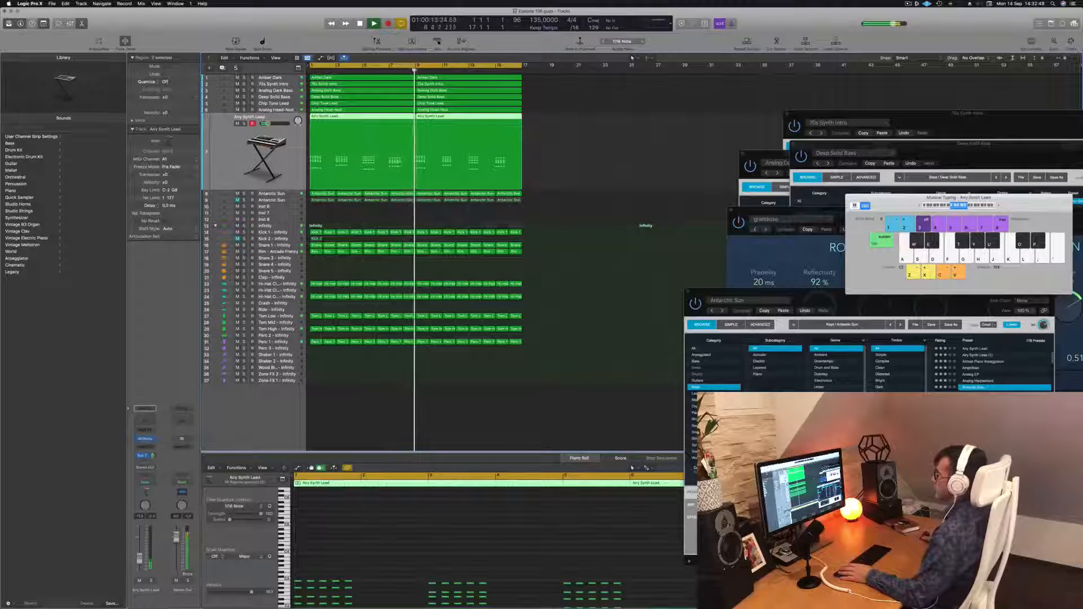
pyautogui.press('Up')
pyautogui.click(244, 118)
pyautogui.click(244, 117)
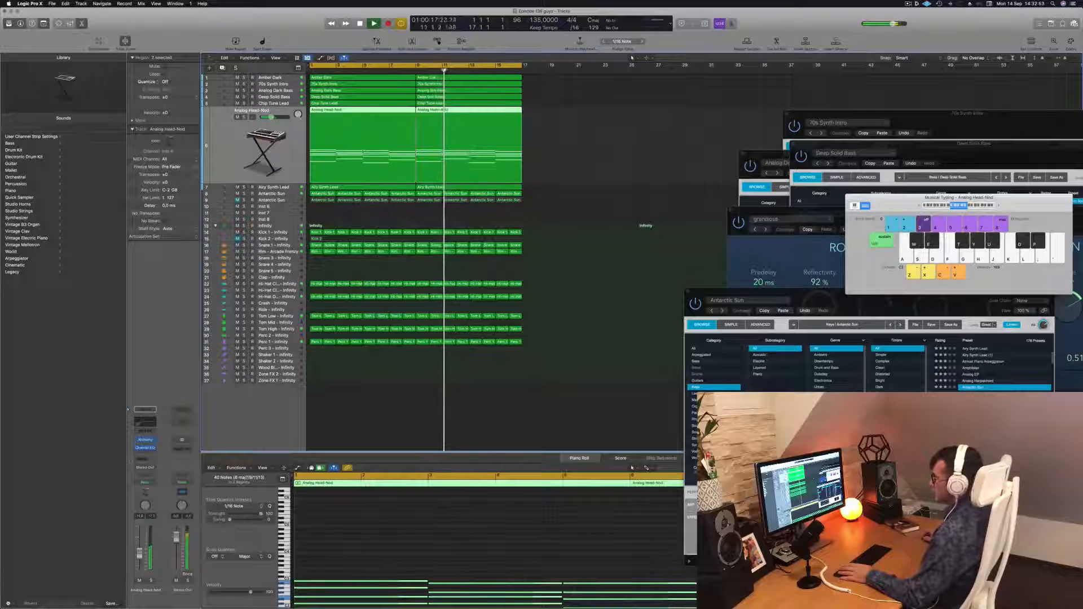
pyautogui.press('Return')
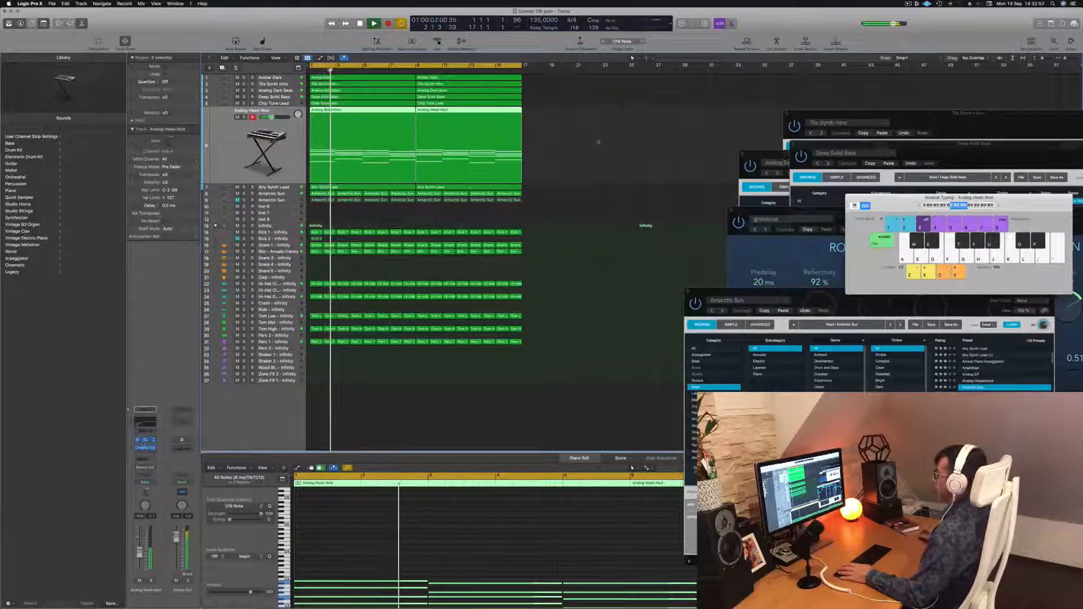
# Open the Analog Head-Nod Alchemy instrument, reposition its window, and close it again.
pyautogui.click(145, 439)
pyautogui.moveTo(700, 292); pyautogui.dragTo(703, 232)
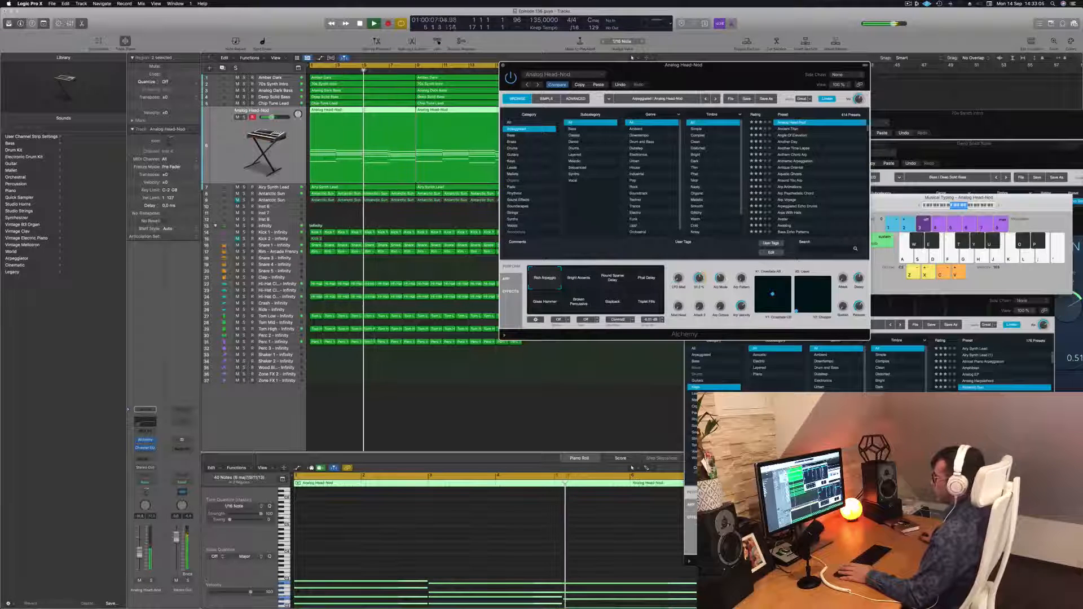
pyautogui.moveTo(700, 273); pyautogui.dragTo(699, 332)
pyautogui.click(501, 66)
pyautogui.click(503, 66)
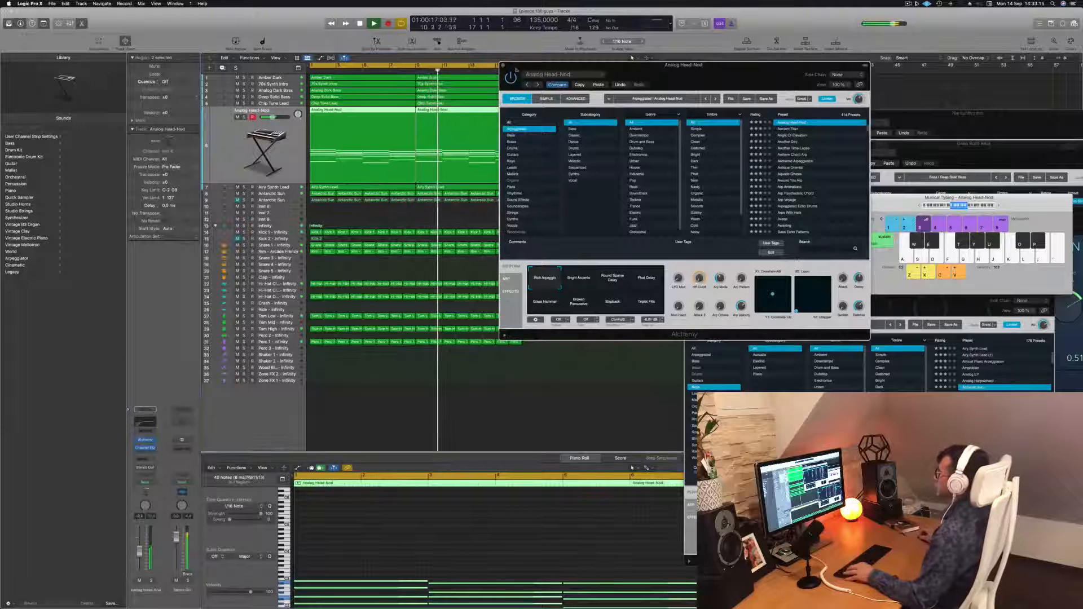
pyautogui.scroll(-3, 563, 178)
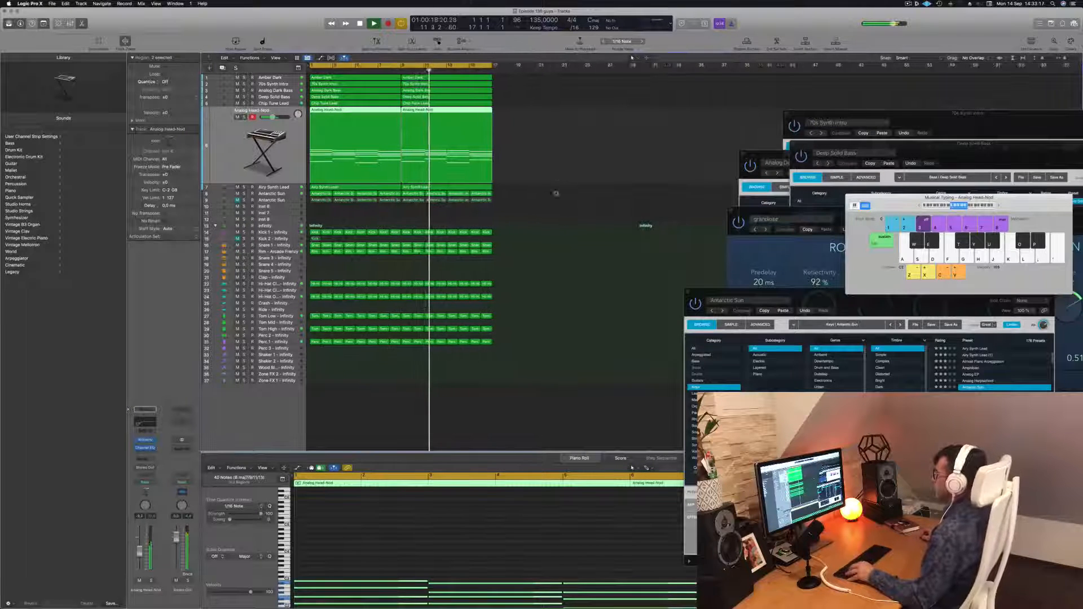
pyautogui.click(556, 197)
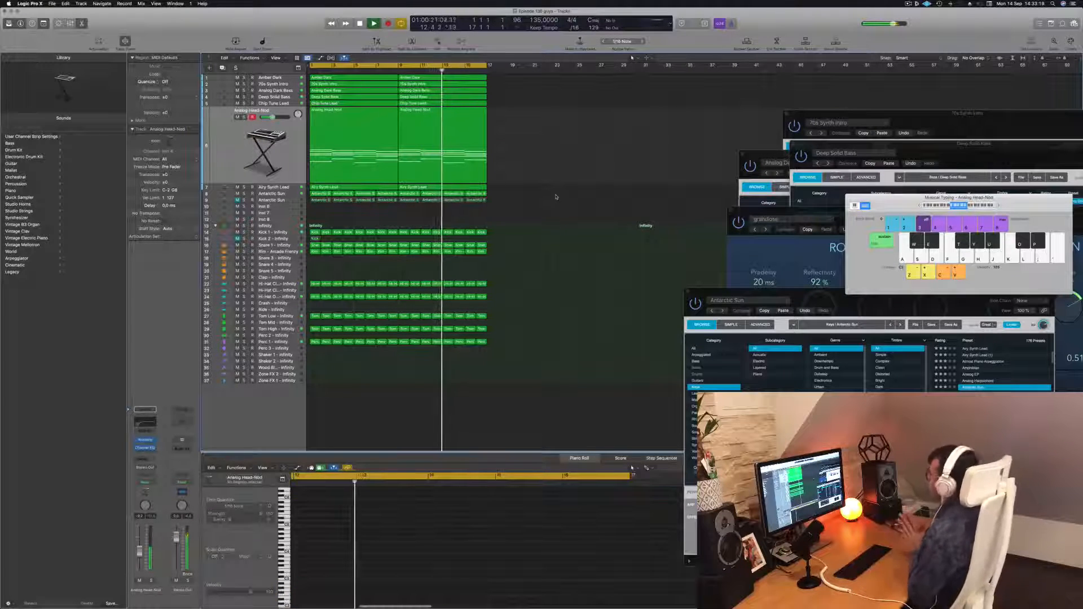